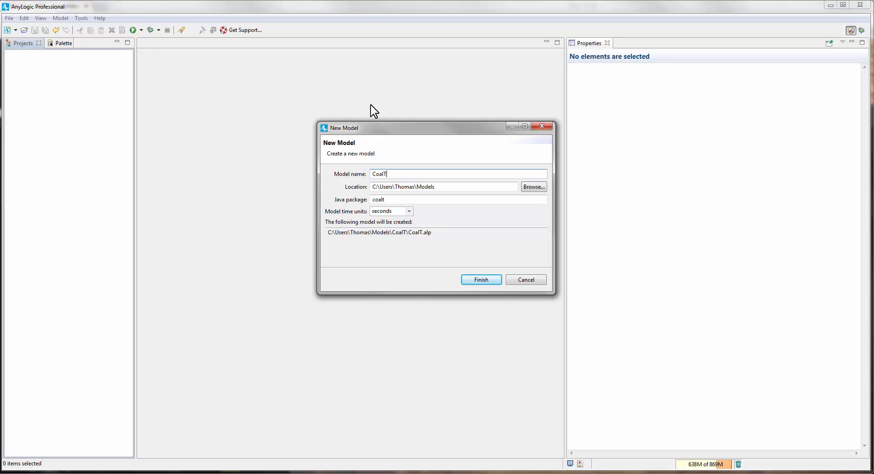
- Create a new model named CoalTransportation with hours as the model time units
{"action": "type", "text": "oalTransportation"}
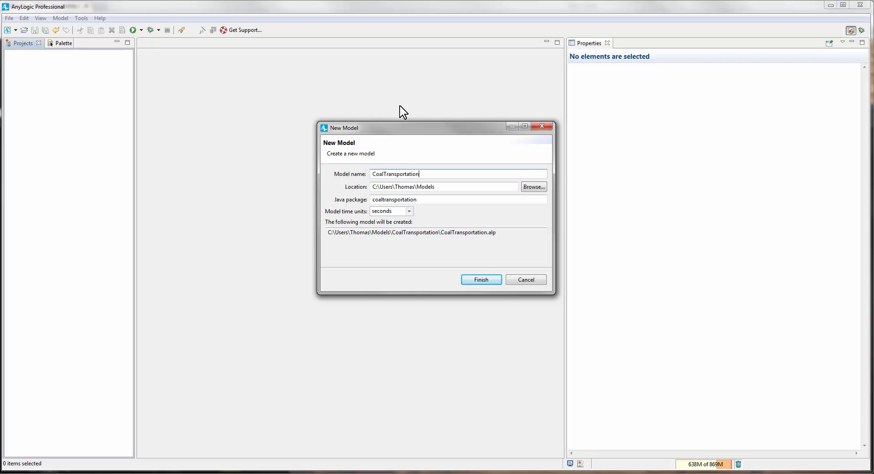
{"action": "left_click", "coordinate": [410, 212]}
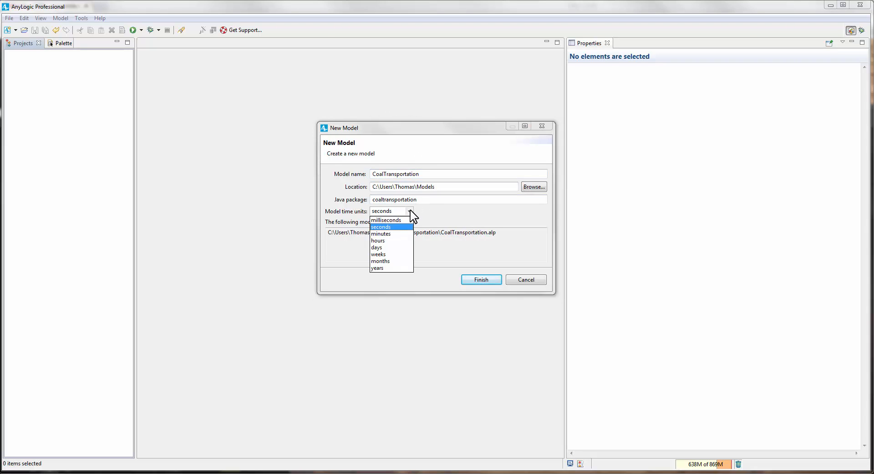
{"action": "left_click", "coordinate": [388, 241]}
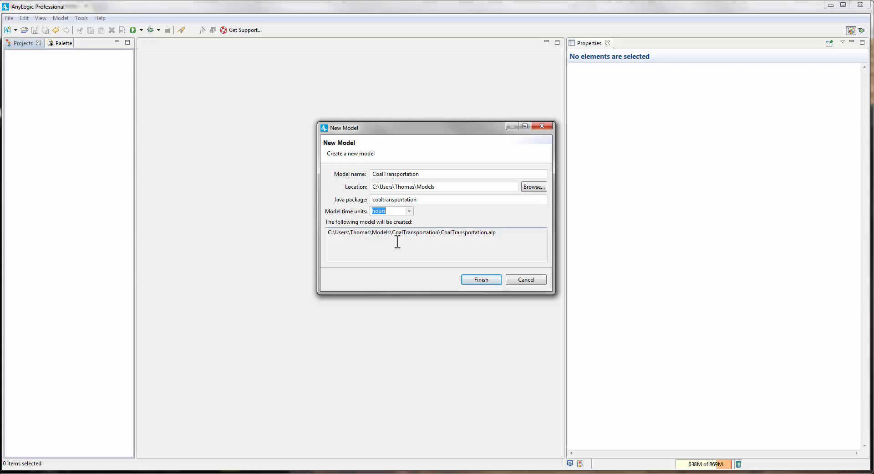
{"action": "left_click", "coordinate": [486, 281]}
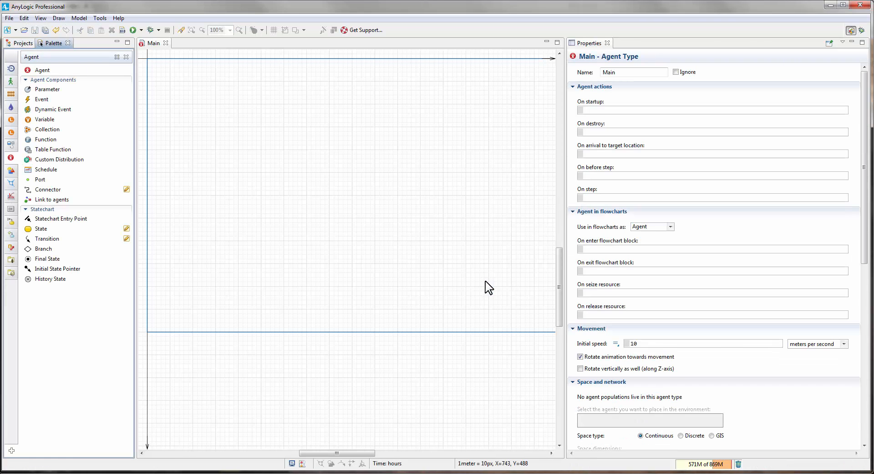
- Import the Ports, Production and Parameters tables from the Excel file Data in Webinar 3 Models into the model database
{"action": "left_click", "coordinate": [22, 43]}
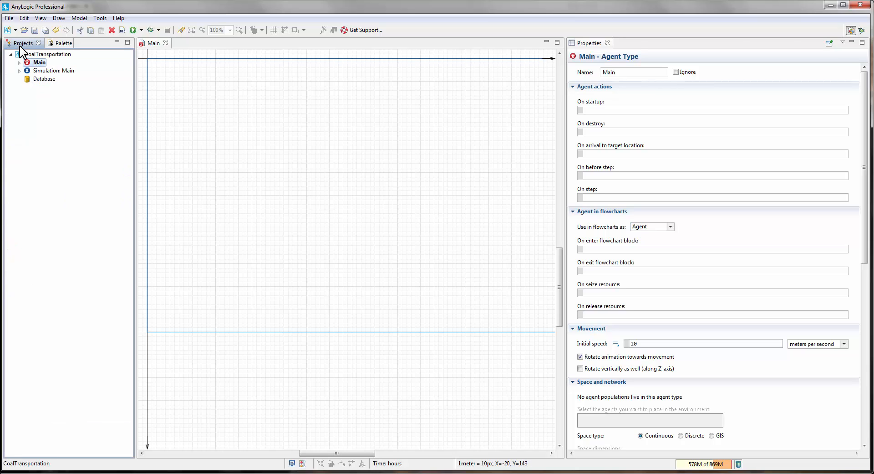
{"action": "left_click", "coordinate": [39, 80]}
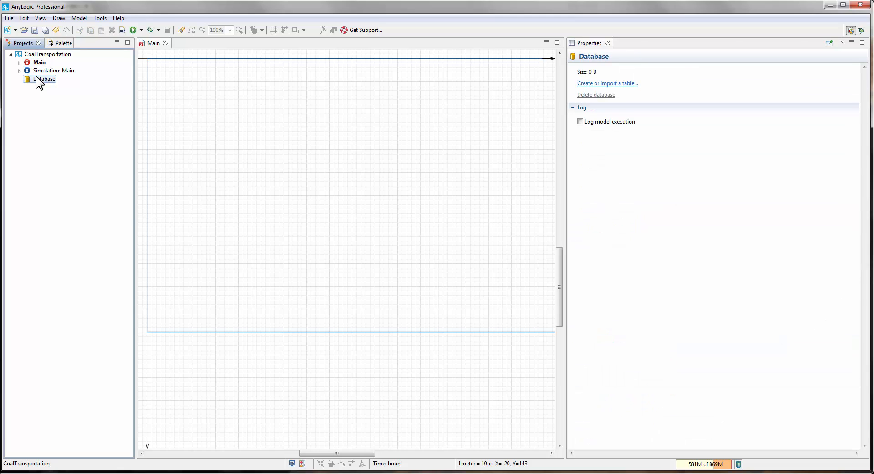
{"action": "right_click", "coordinate": [38, 82]}
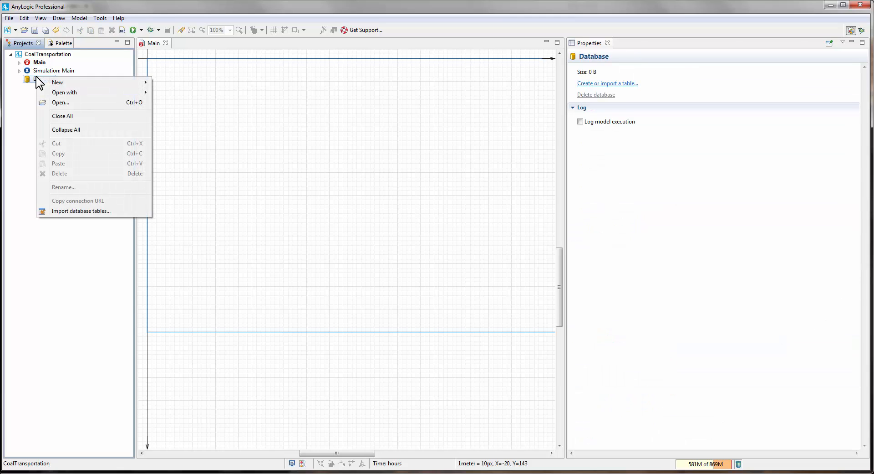
{"action": "left_click", "coordinate": [101, 211]}
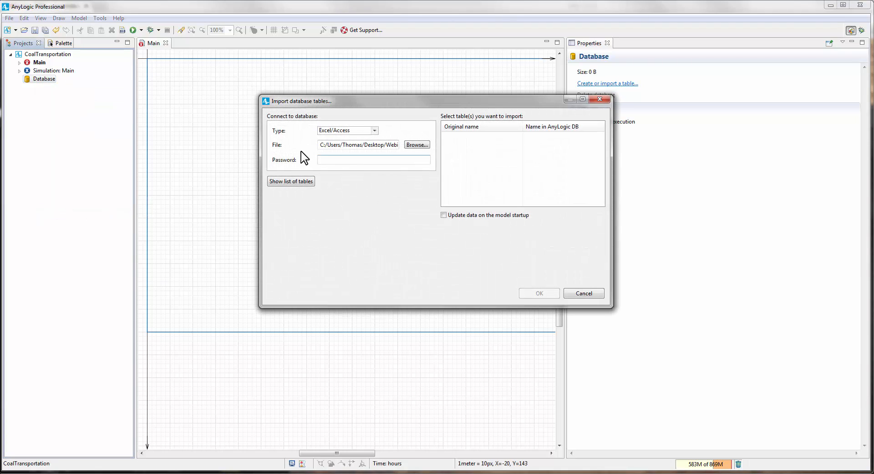
{"action": "left_click", "coordinate": [417, 145]}
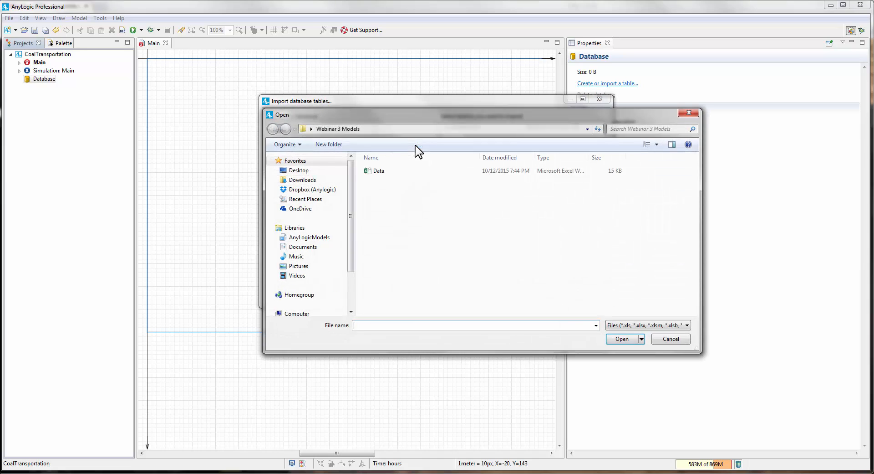
{"action": "left_click", "coordinate": [372, 172]}
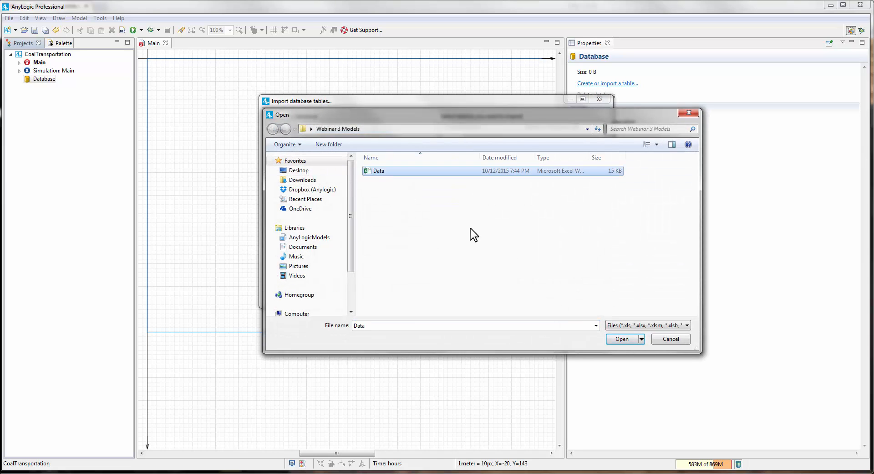
{"action": "left_click", "coordinate": [622, 338]}
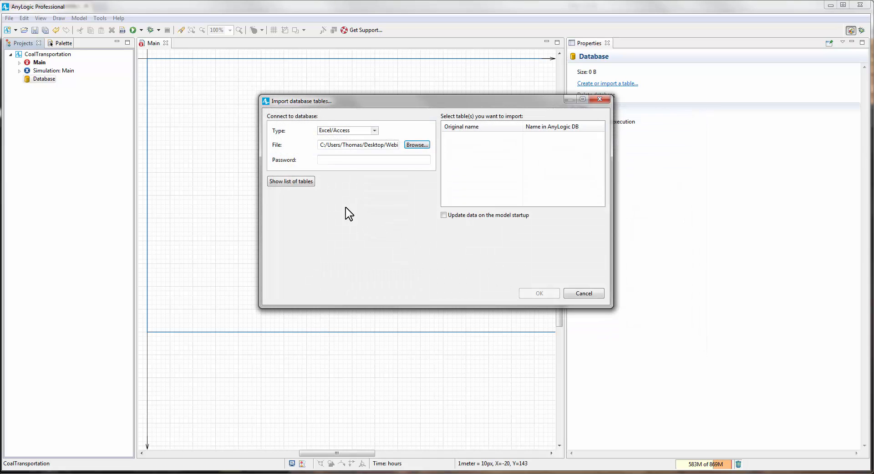
{"action": "left_click", "coordinate": [281, 183]}
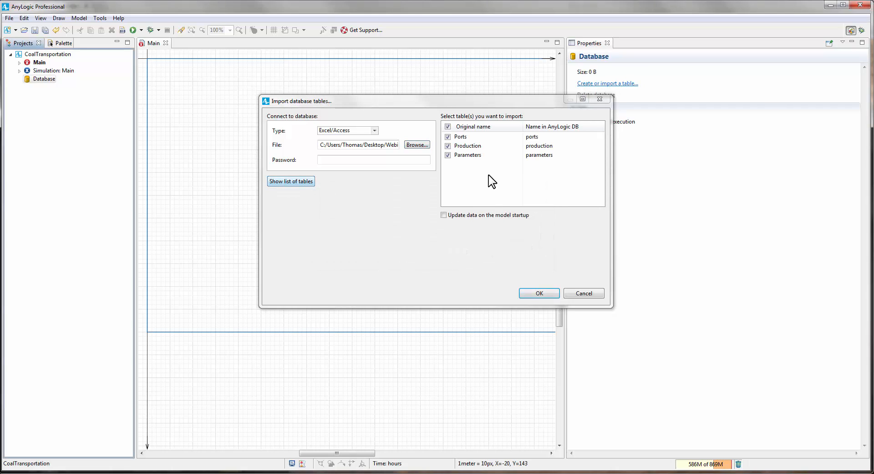
{"action": "left_click", "coordinate": [538, 293]}
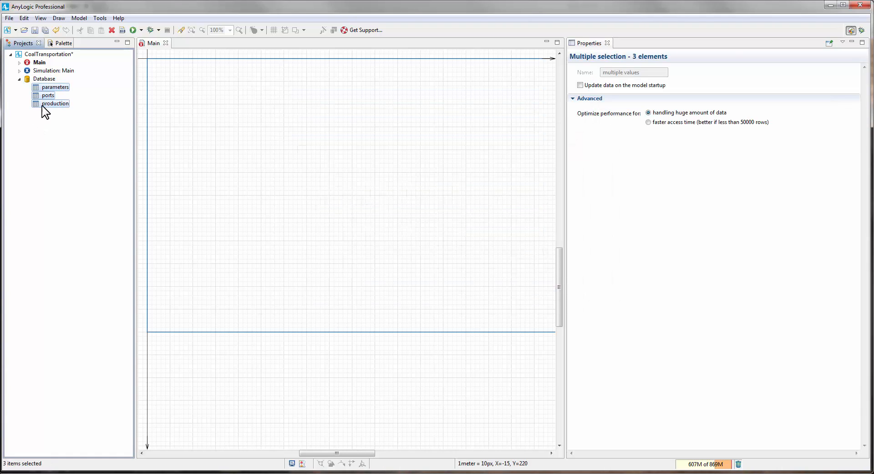
- Open the imported parameters, ports and production tables and review their contents
{"action": "double_click", "coordinate": [43, 88]}
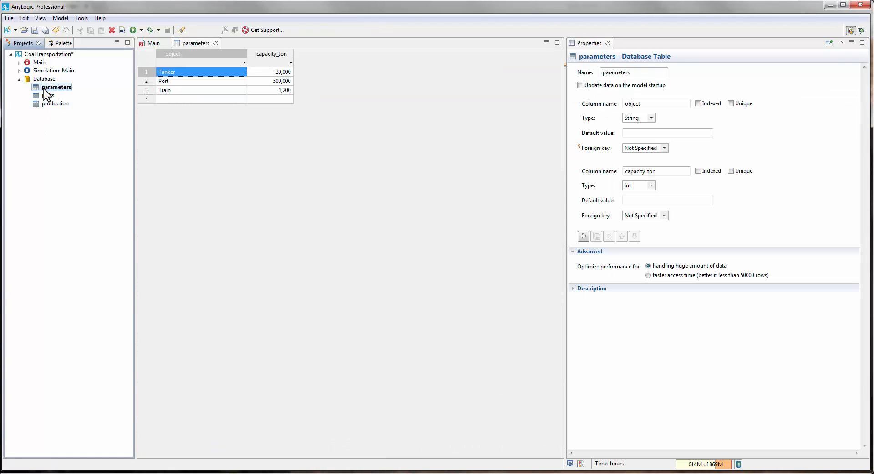
{"action": "double_click", "coordinate": [44, 94]}
{"action": "double_click", "coordinate": [47, 104]}
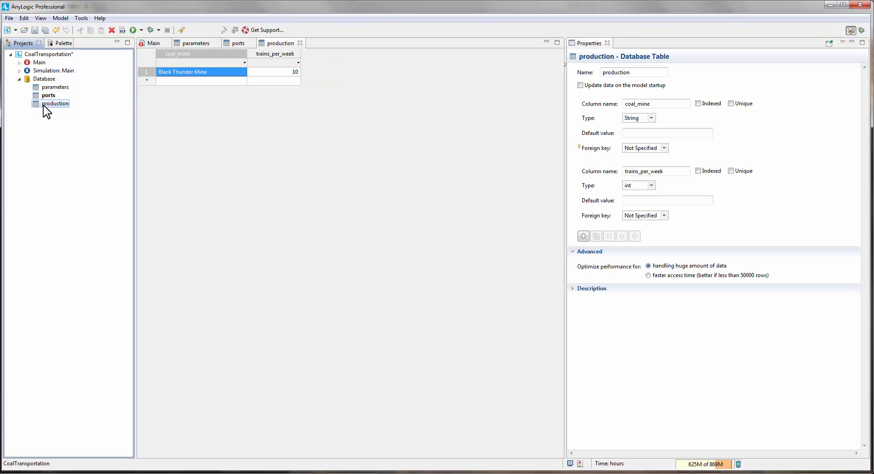
{"action": "left_click", "coordinate": [237, 44]}
{"action": "left_click", "coordinate": [199, 44]}
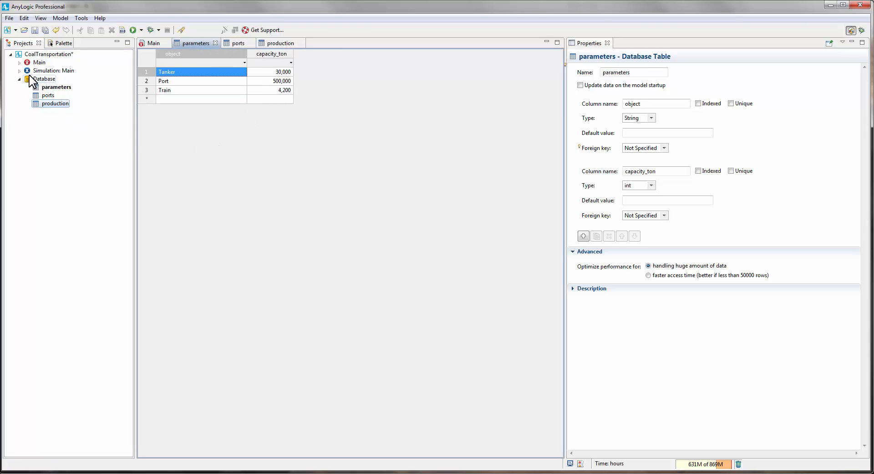
- Return to the Main diagram and widen its editing area so the whole frame fits in view
{"action": "left_click", "coordinate": [153, 44]}
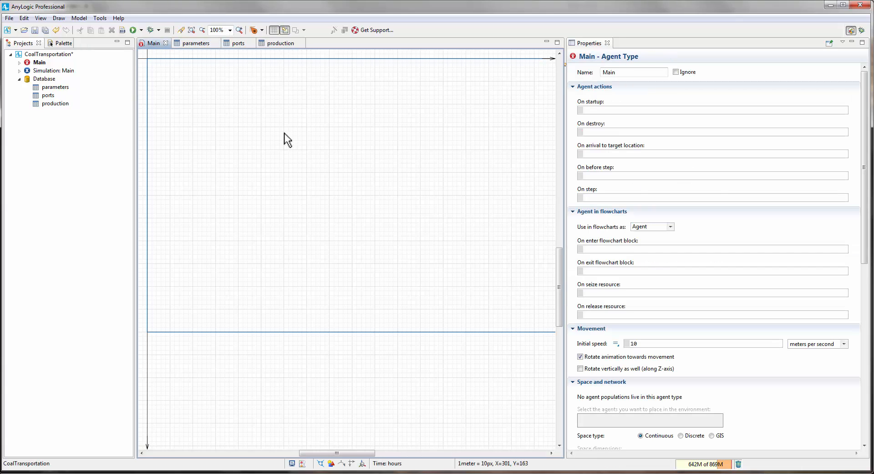
{"action": "left_click_drag", "start_coordinate": [284, 136], "coordinate": [298, 149]}
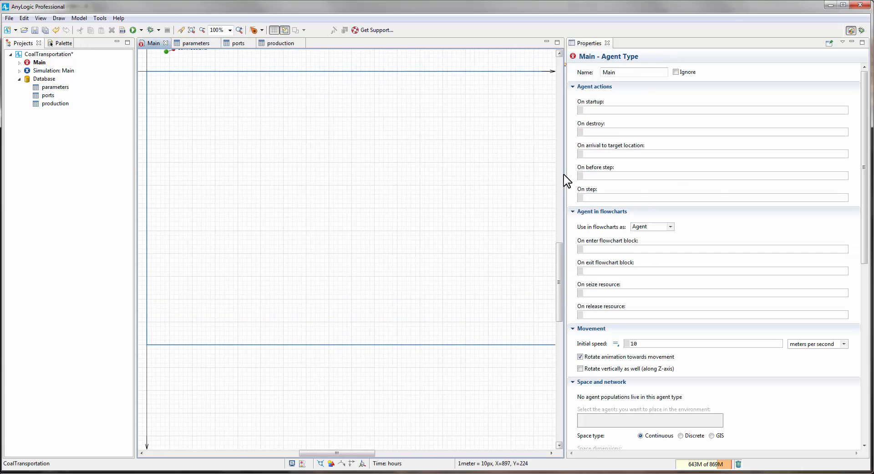
{"action": "left_click_drag", "start_coordinate": [565, 178], "coordinate": [664, 180]}
{"action": "left_click_drag", "start_coordinate": [388, 158], "coordinate": [411, 166]}
- Add a population of agents to Main with the agent type Seaport and the population name ports
{"action": "left_click", "coordinate": [54, 44]}
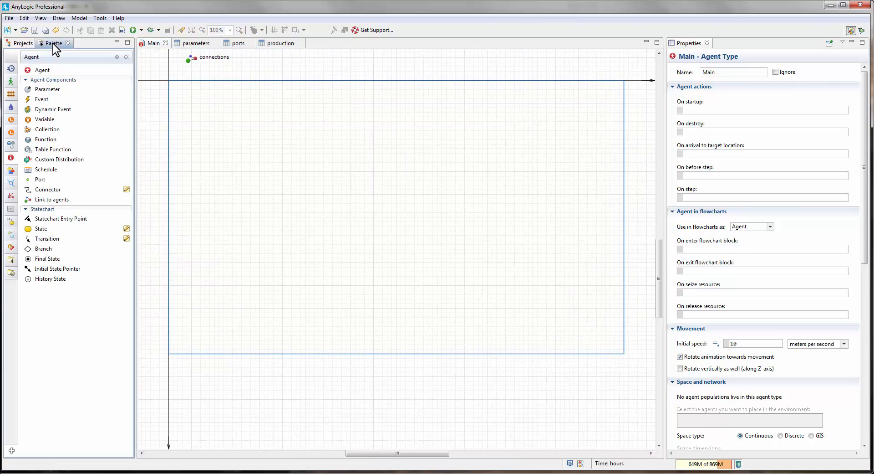
{"action": "left_click", "coordinate": [14, 159]}
{"action": "left_click_drag", "start_coordinate": [36, 70], "coordinate": [209, 136]}
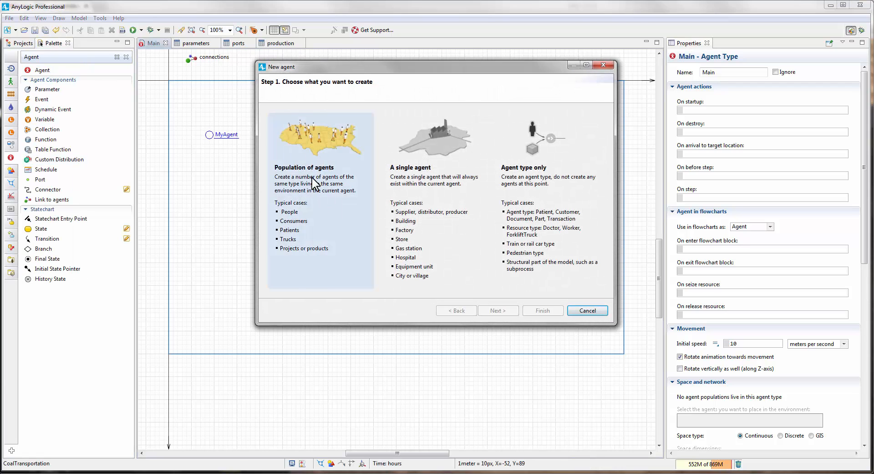
{"action": "left_click", "coordinate": [315, 193]}
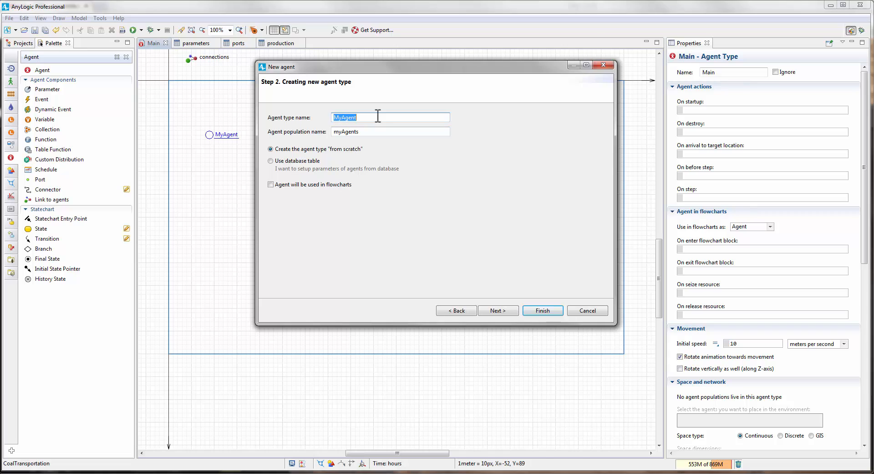
{"action": "type", "text": "Seaport"}
{"action": "left_click_drag", "start_coordinate": [344, 131], "coordinate": [331, 130]}
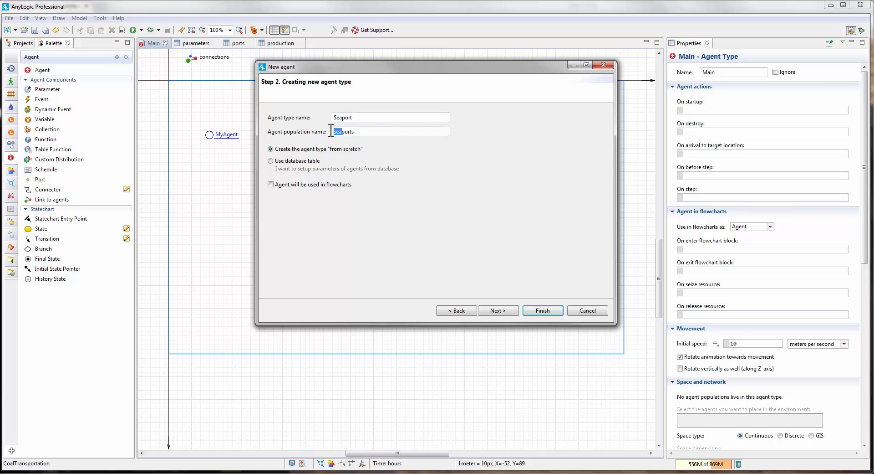
{"action": "key", "text": "BackSpace"}
- Base the Seaport agent type on a database table, using the existing ports table
{"action": "left_click", "coordinate": [271, 162]}
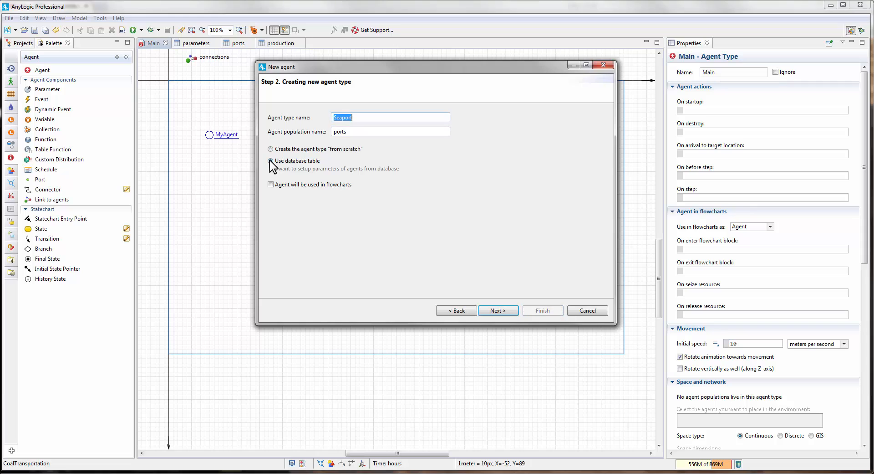
{"action": "left_click", "coordinate": [492, 312]}
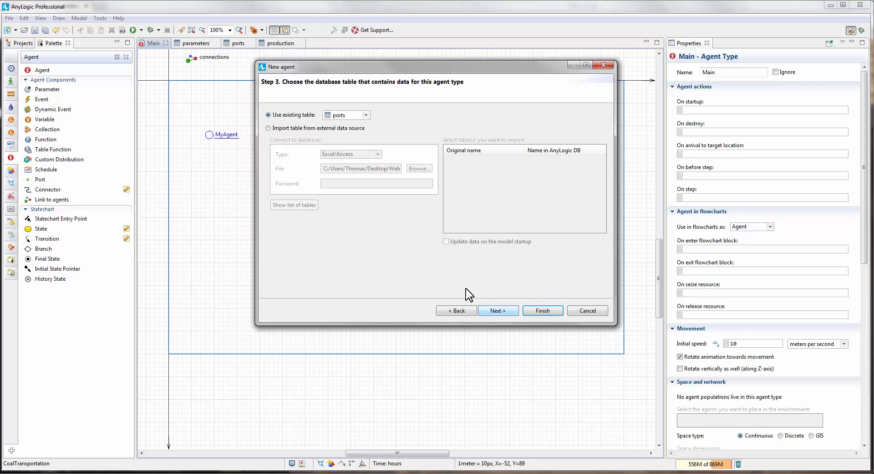
{"action": "left_click", "coordinate": [366, 116]}
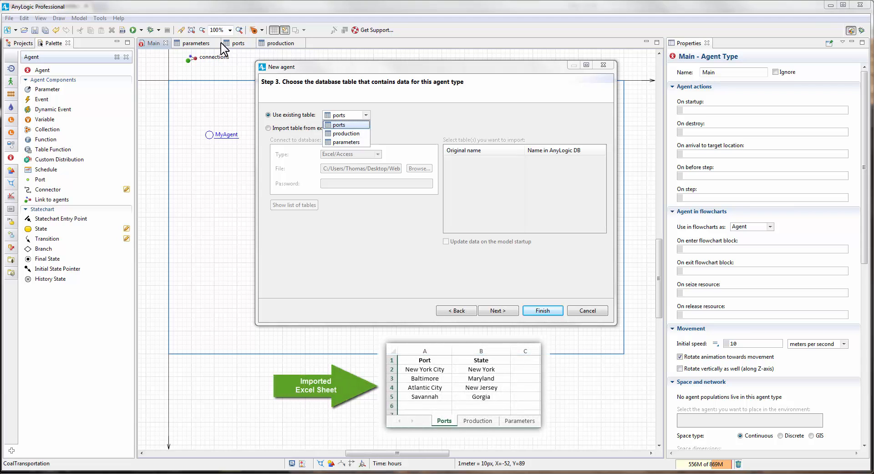
{"action": "left_click", "coordinate": [337, 125]}
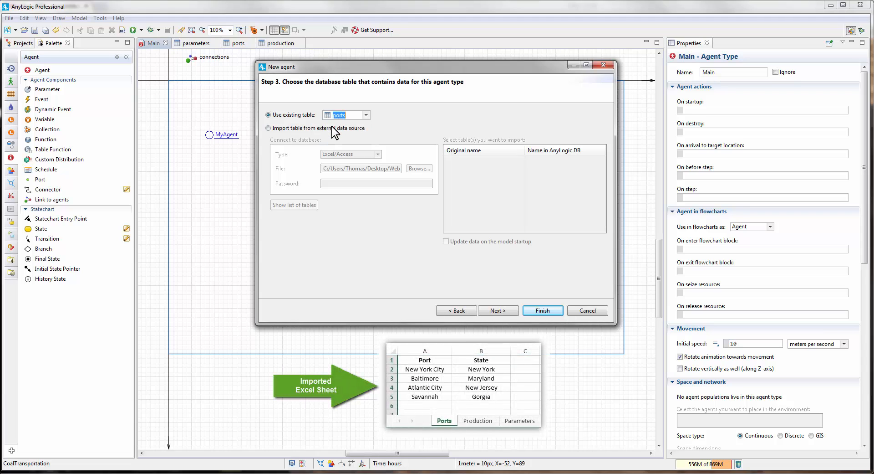
{"action": "left_click", "coordinate": [498, 310]}
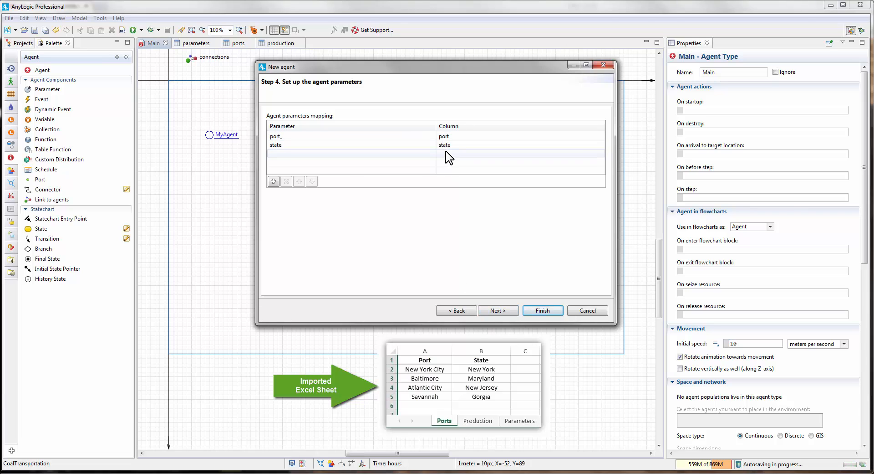
- Add a GIS location name parameter to the agent mapping and link it to the port column
{"action": "left_click", "coordinate": [273, 181]}
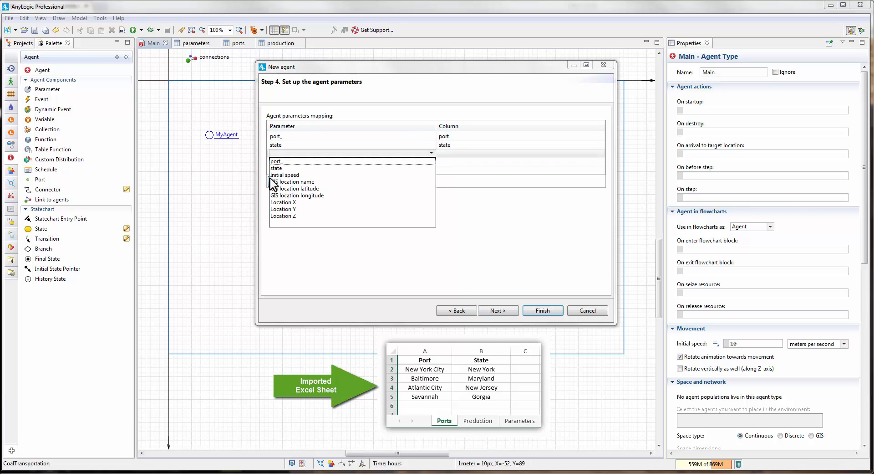
{"action": "left_click", "coordinate": [295, 181]}
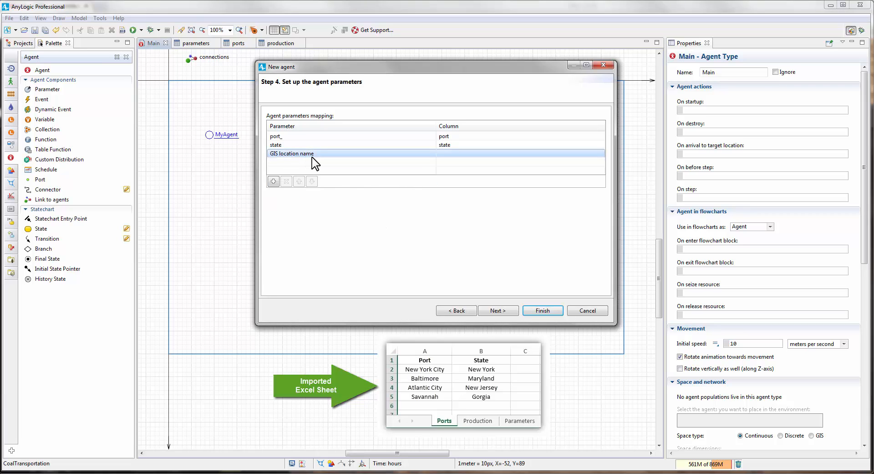
{"action": "left_click", "coordinate": [478, 154]}
{"action": "left_click", "coordinate": [600, 153]}
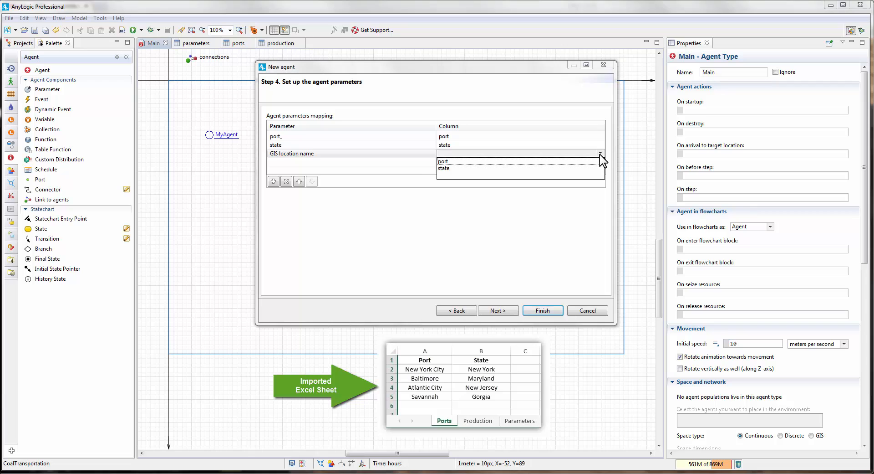
{"action": "left_click", "coordinate": [444, 161]}
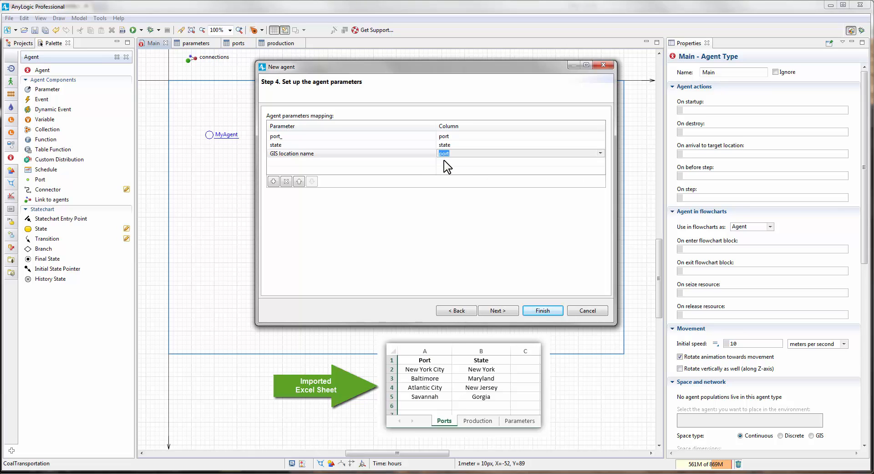
{"action": "left_click", "coordinate": [496, 312]}
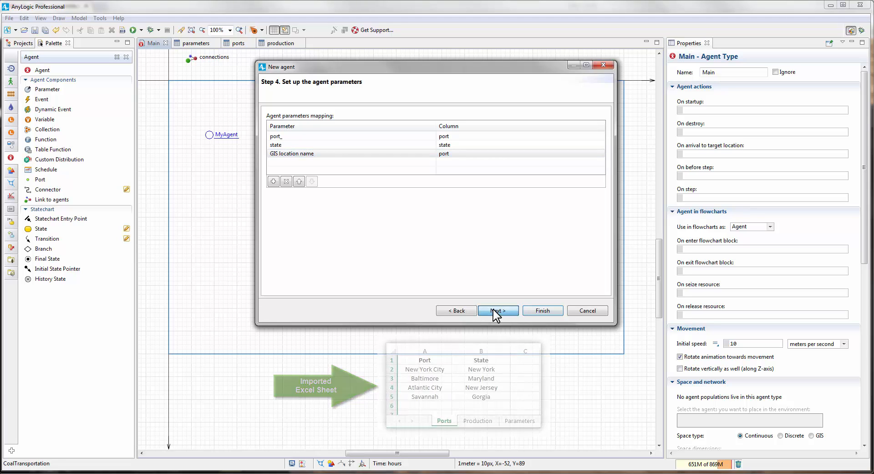
- Choose the 2D House shape as the Seaport animation and continue to the environment settings
{"action": "left_click", "coordinate": [350, 116]}
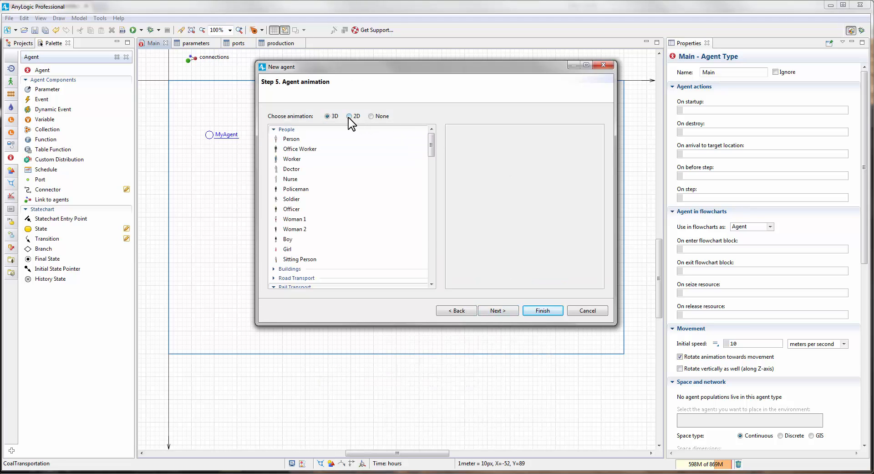
{"action": "left_click_drag", "start_coordinate": [435, 148], "coordinate": [435, 220]}
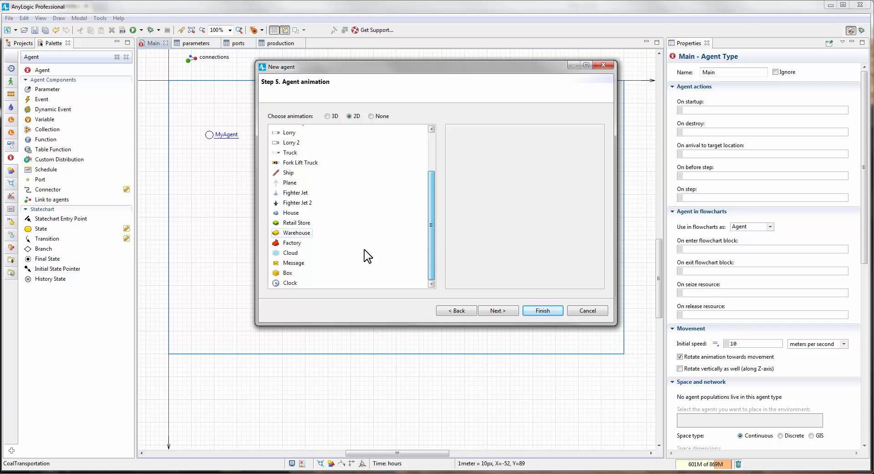
{"action": "left_click", "coordinate": [291, 212]}
{"action": "left_click", "coordinate": [501, 312]}
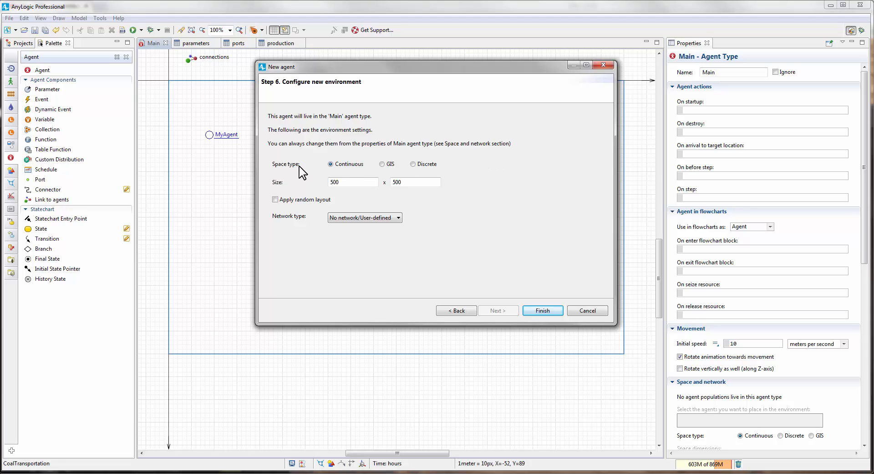
- Finish creating the ports population with a GIS space type and place its icon below the model frame
{"action": "left_click", "coordinate": [382, 164]}
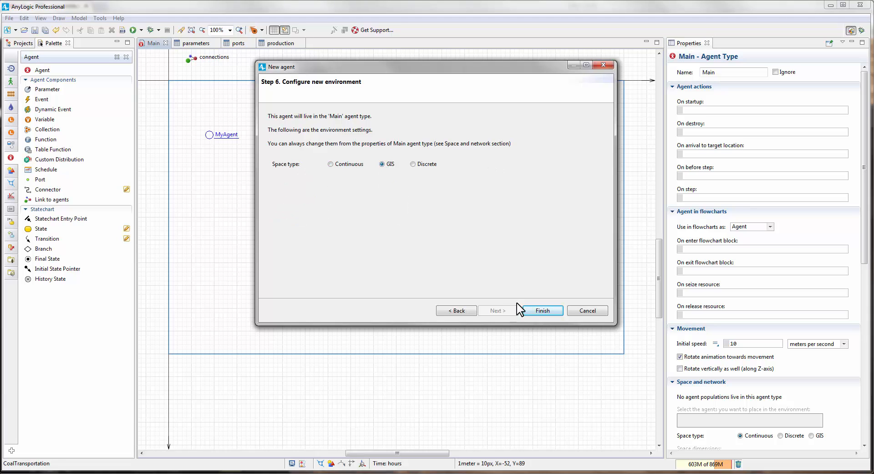
{"action": "left_click", "coordinate": [538, 313]}
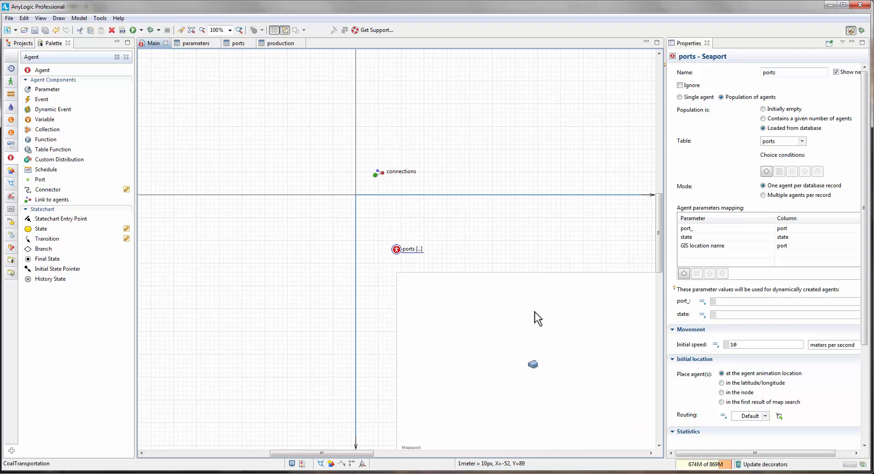
{"action": "left_click_drag", "start_coordinate": [488, 239], "coordinate": [346, 110]}
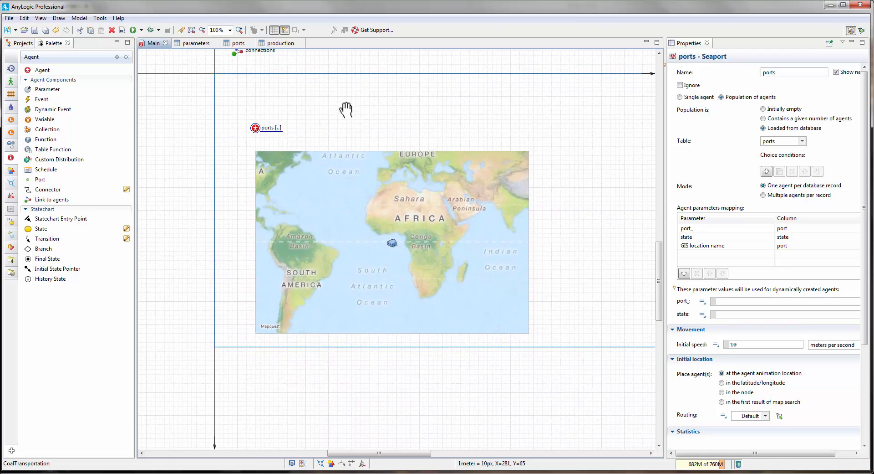
{"action": "left_click_drag", "start_coordinate": [256, 128], "coordinate": [232, 366]}
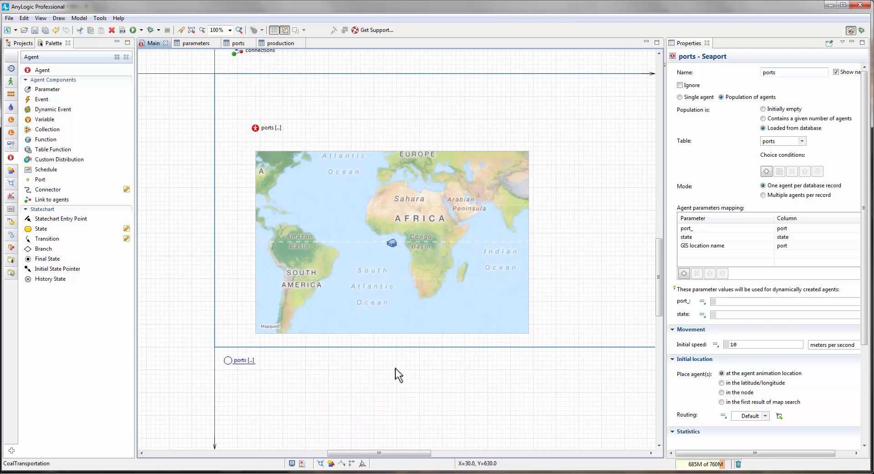
- Move the GIS map to the frame's origin and enlarge it to 1000 by 600
{"action": "left_click_drag", "start_coordinate": [416, 300], "coordinate": [377, 223]}
{"action": "left_click_drag", "start_coordinate": [465, 265], "coordinate": [645, 355]}
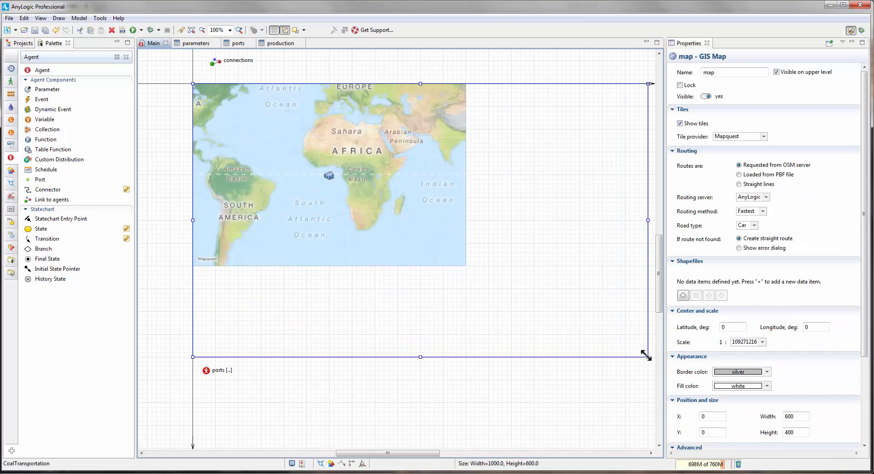
{"action": "left_click_drag", "start_coordinate": [527, 387], "coordinate": [521, 382]}
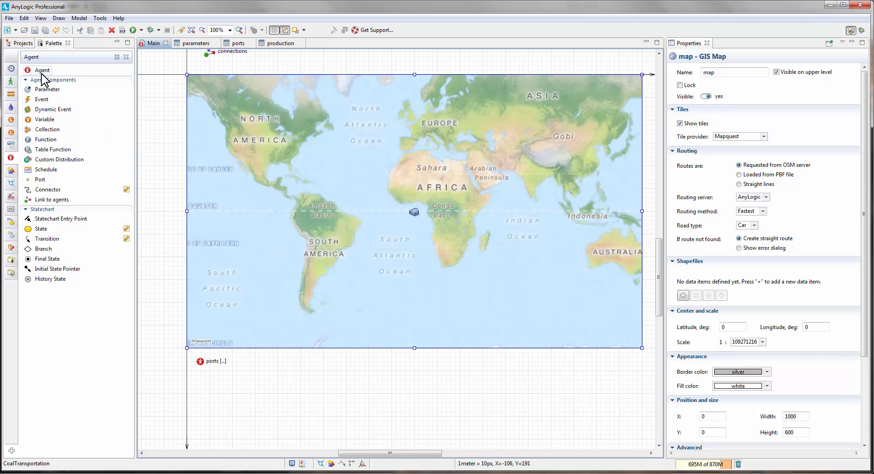
- Add a population of agents below ports on Main, using a new agent type named Mine
{"action": "left_click_drag", "start_coordinate": [36, 73], "coordinate": [200, 377]}
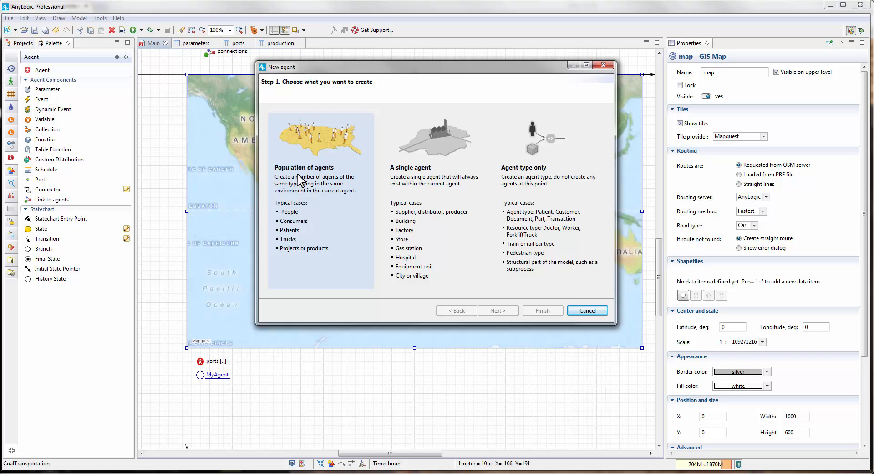
{"action": "left_click", "coordinate": [301, 180]}
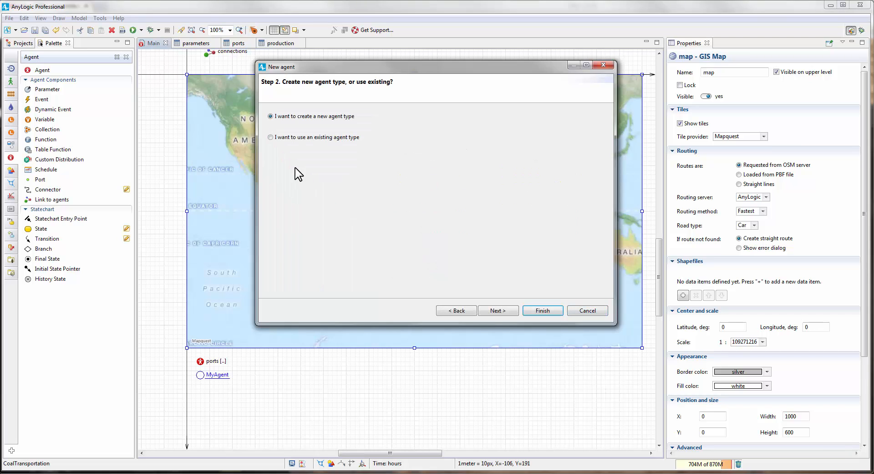
{"action": "left_click", "coordinate": [494, 310]}
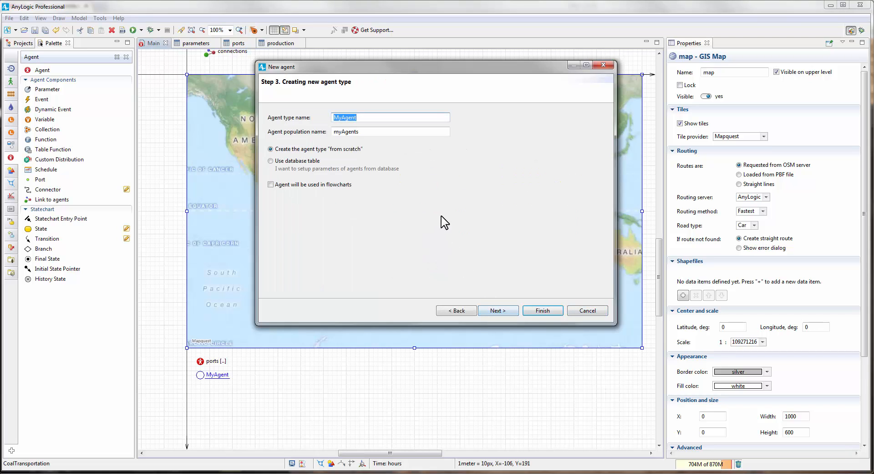
{"action": "type", "text": "Mine"}
- Base the Mine agent type on a database table, using the existing production table
{"action": "left_click", "coordinate": [271, 161]}
{"action": "left_click", "coordinate": [494, 310]}
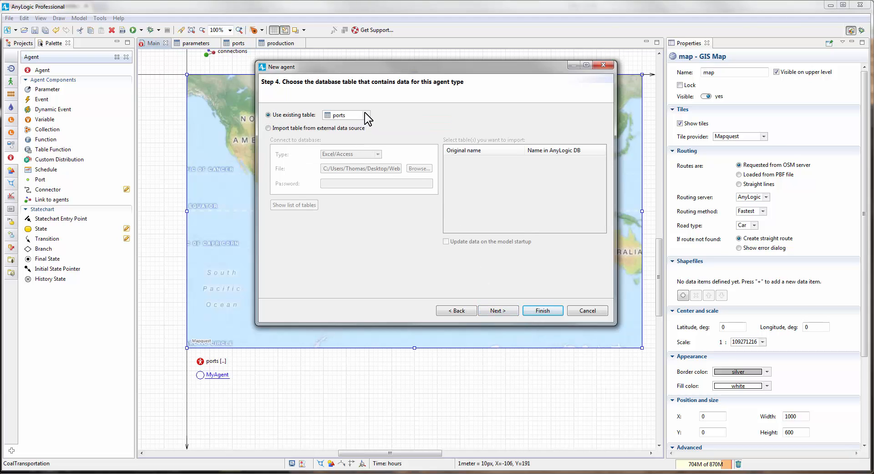
{"action": "left_click", "coordinate": [365, 114]}
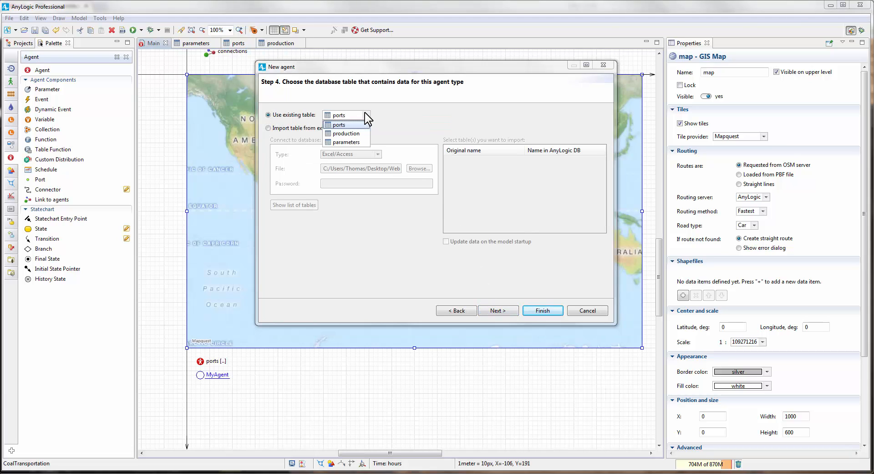
{"action": "left_click", "coordinate": [349, 134]}
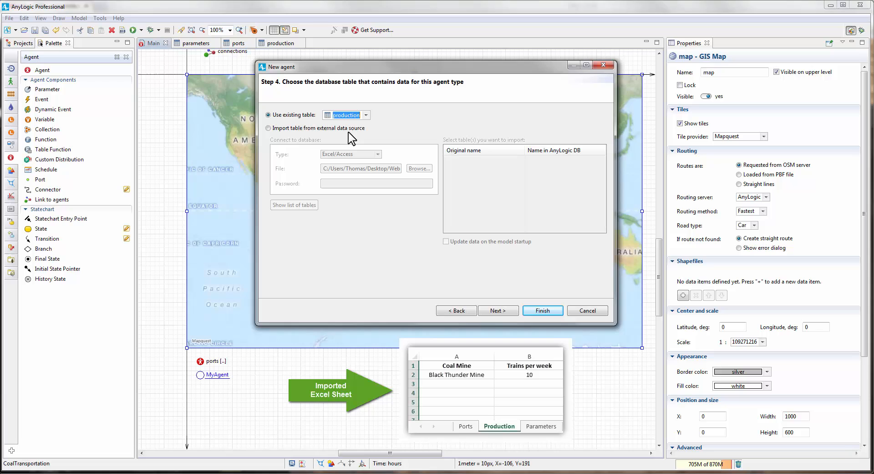
{"action": "left_click", "coordinate": [496, 311]}
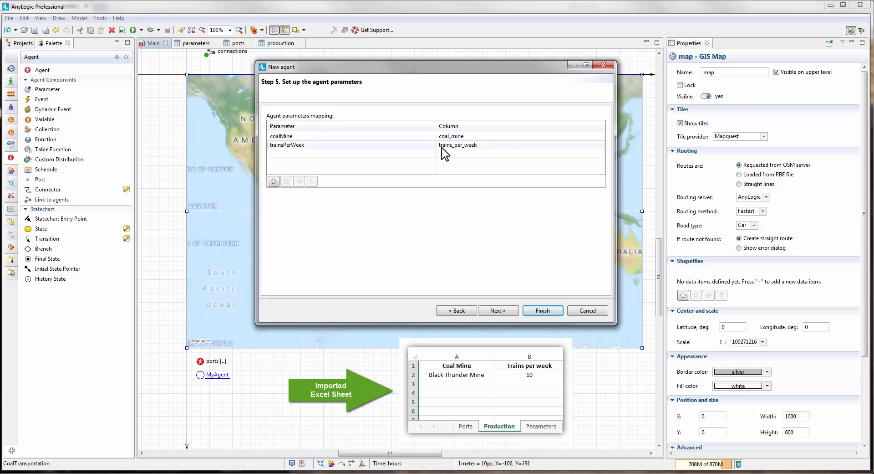
- Add a GIS location name parameter to the Mine mapping and link it to the coal_mine column
{"action": "left_click", "coordinate": [274, 181]}
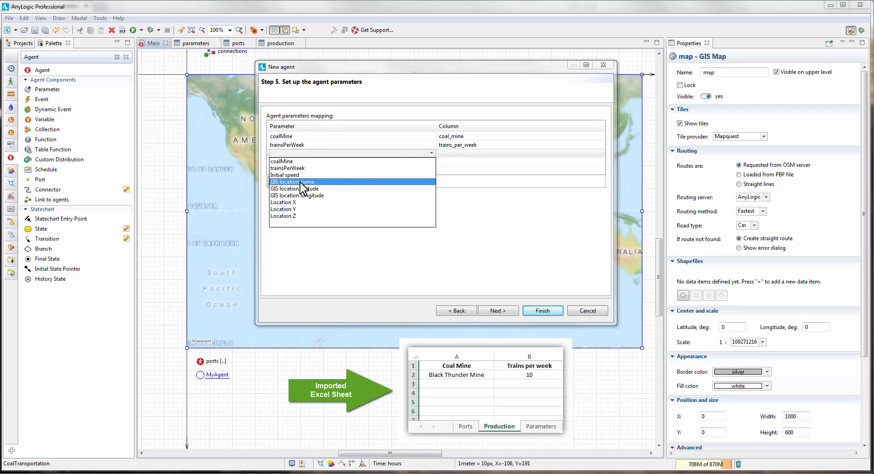
{"action": "left_click", "coordinate": [301, 181]}
{"action": "left_click", "coordinate": [589, 153]}
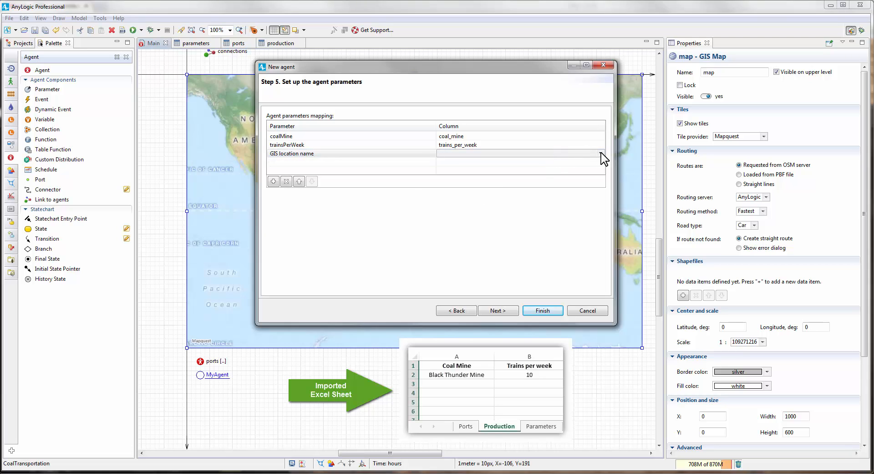
{"action": "left_click", "coordinate": [601, 153]}
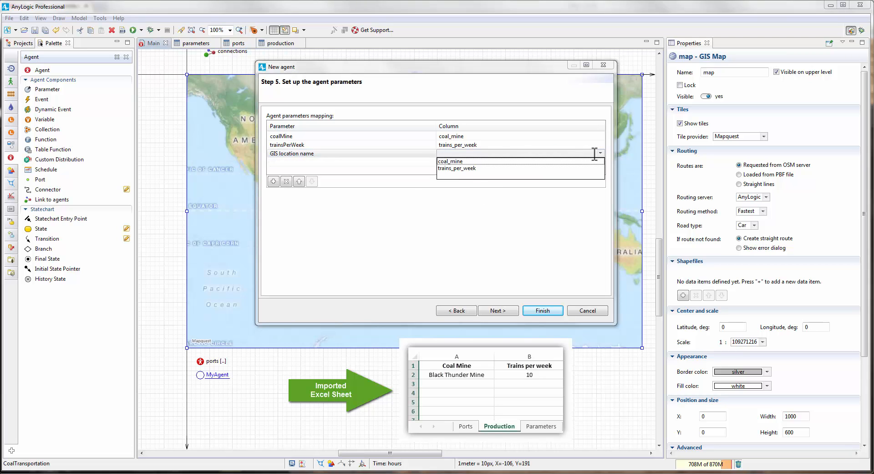
{"action": "left_click", "coordinate": [451, 161]}
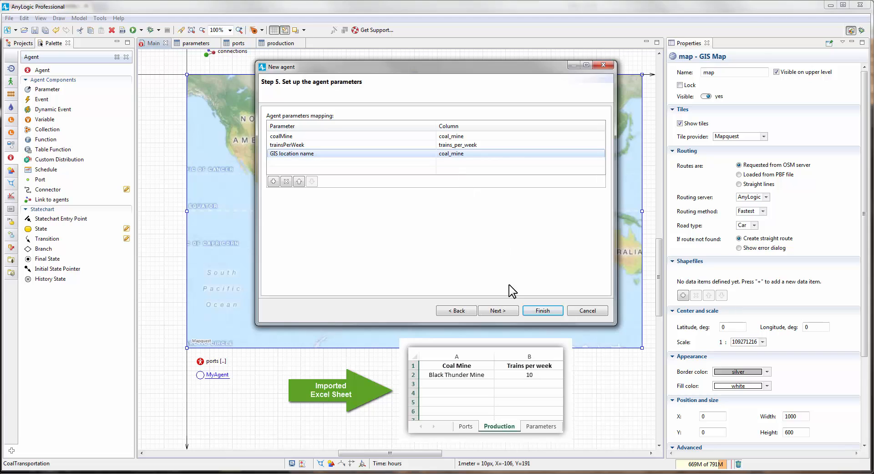
- Choose the 2D Factory shape as the Mine animation and finish creating the population
{"action": "left_click", "coordinate": [500, 312]}
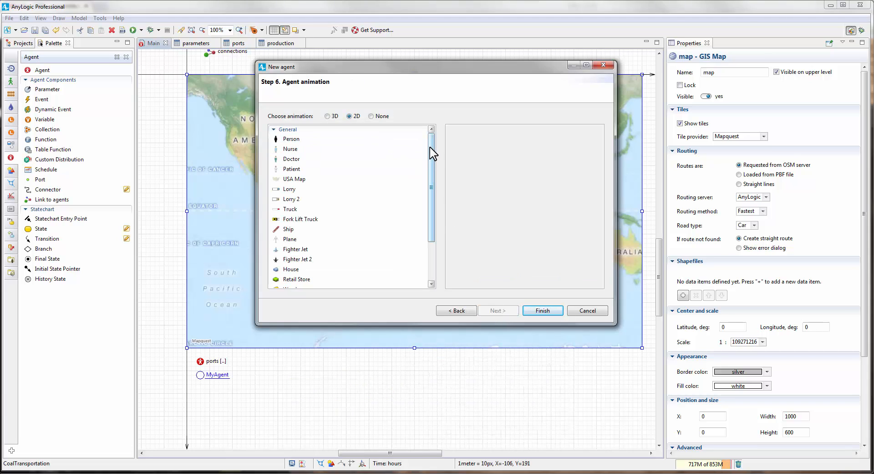
{"action": "left_click_drag", "start_coordinate": [431, 152], "coordinate": [432, 191]}
{"action": "left_click", "coordinate": [287, 243]}
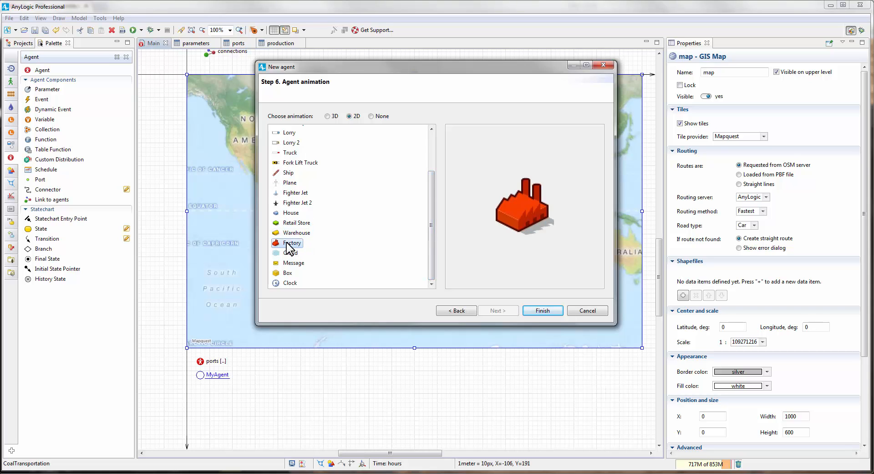
{"action": "left_click", "coordinate": [542, 311]}
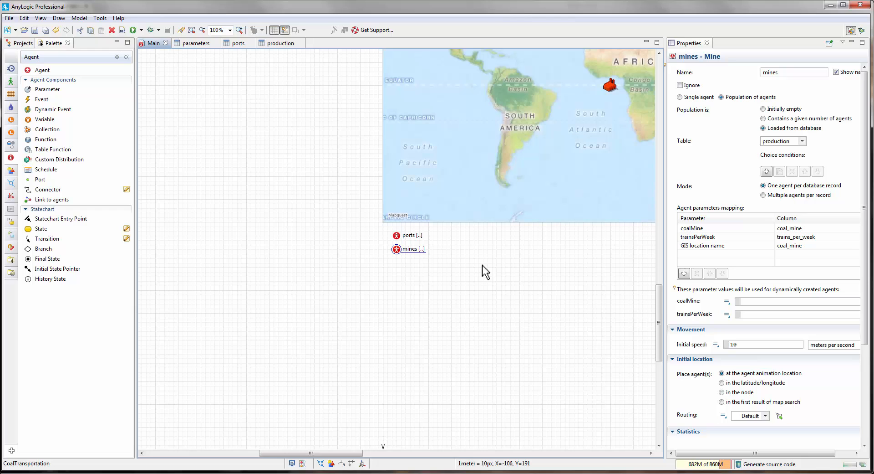
{"action": "left_click_drag", "start_coordinate": [482, 265], "coordinate": [297, 350]}
{"action": "left_click_drag", "start_coordinate": [449, 325], "coordinate": [421, 360]}
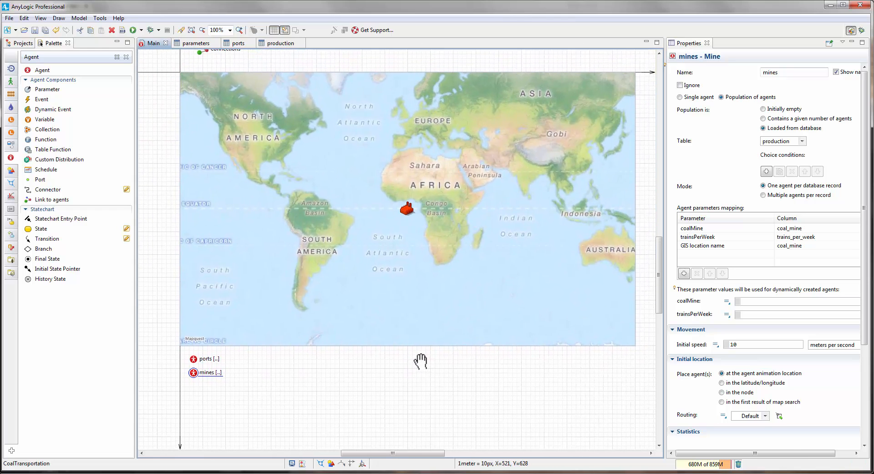
{"action": "left_click", "coordinate": [193, 359]}
{"action": "left_click", "coordinate": [193, 373]}
{"action": "left_click", "coordinate": [273, 369]}
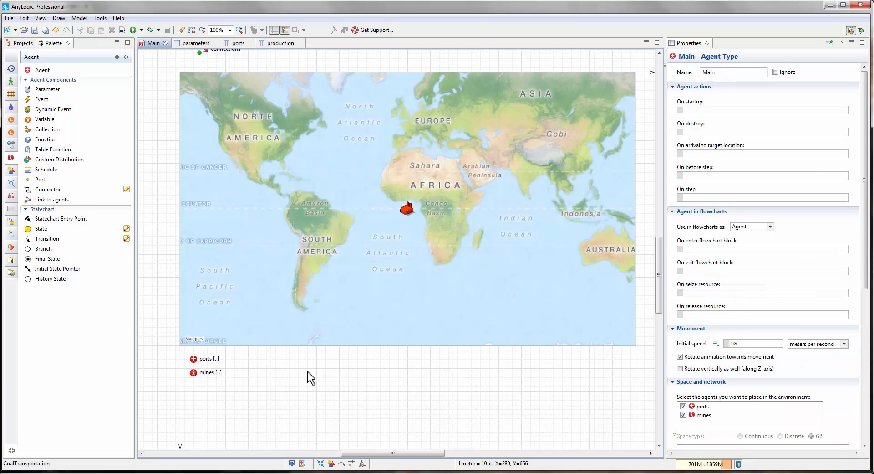
- Run the CoalTransportation simulation to check the mine and port locations on the map, and close its window
{"action": "left_click", "coordinate": [141, 30]}
{"action": "left_click", "coordinate": [148, 42]}
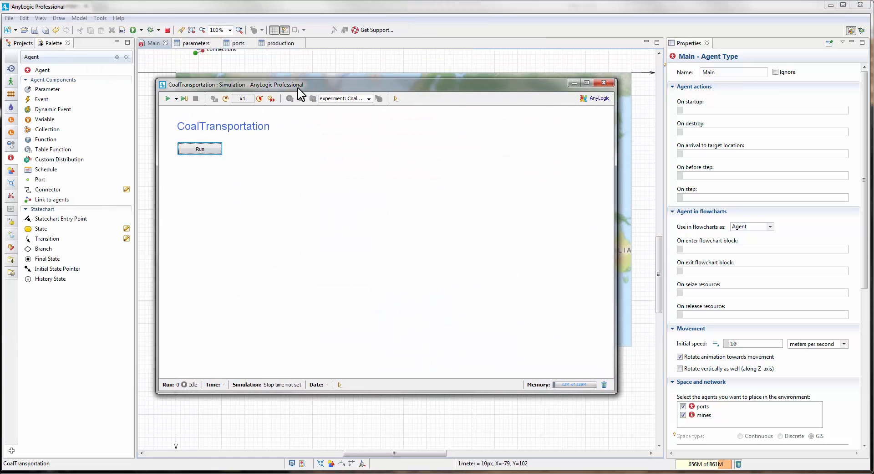
{"action": "left_click", "coordinate": [204, 146]}
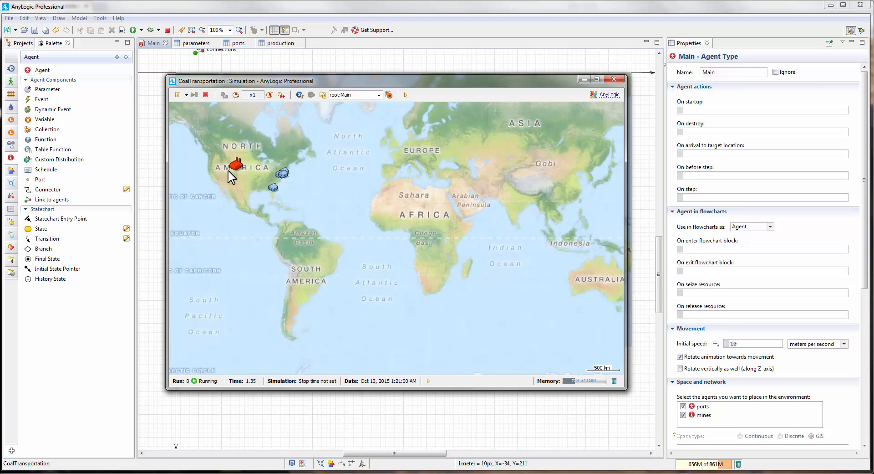
{"action": "left_click", "coordinate": [614, 79]}
- Center the GIS map on the United States and enlarge its view to a scale of 1:30000000
{"action": "left_click", "coordinate": [433, 182]}
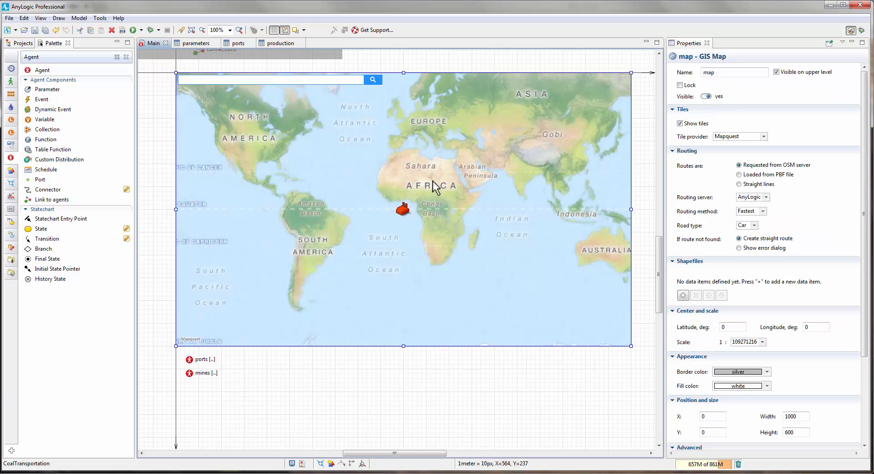
{"action": "double_click", "coordinate": [432, 183]}
{"action": "left_click_drag", "start_coordinate": [263, 135], "coordinate": [406, 212]}
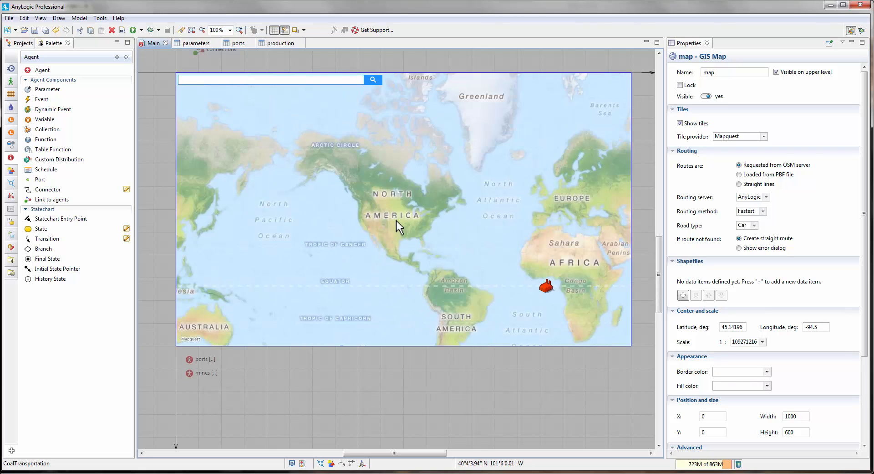
{"action": "scroll", "coordinate": [399, 221], "scroll_direction": "up", "scroll_amount": 1}
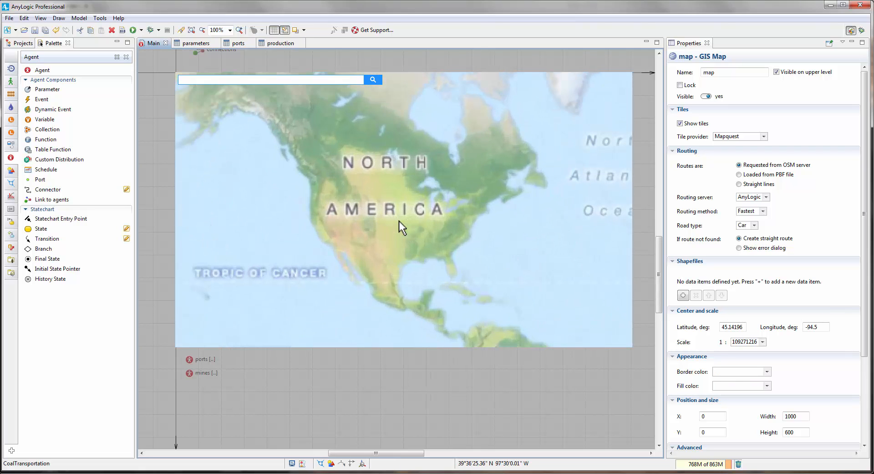
{"action": "scroll", "coordinate": [399, 220], "scroll_direction": "up", "scroll_amount": 2}
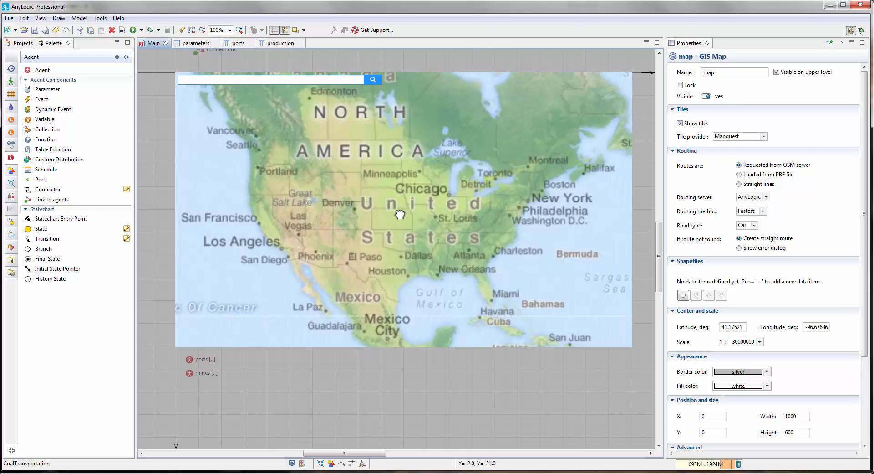
{"action": "left_click", "coordinate": [400, 214]}
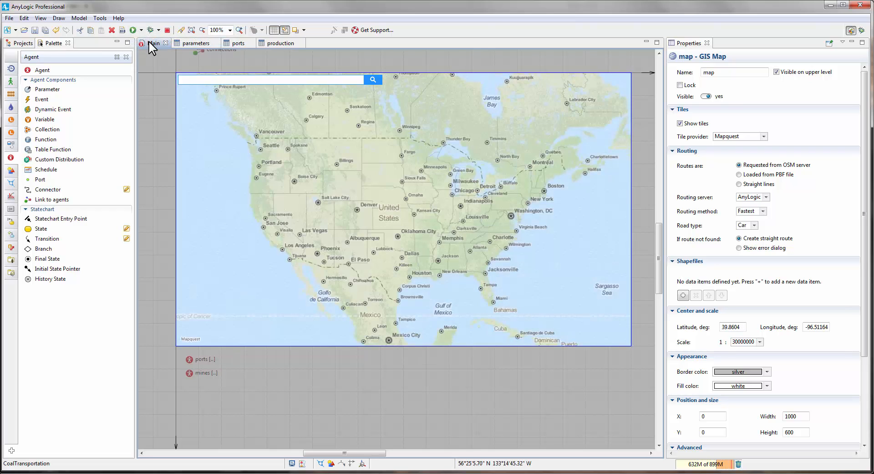
- Run the CoalTransportation simulation again and inspect the parameters of the agent in the mines population
{"action": "left_click_drag", "start_coordinate": [132, 9], "coordinate": [325, 89]}
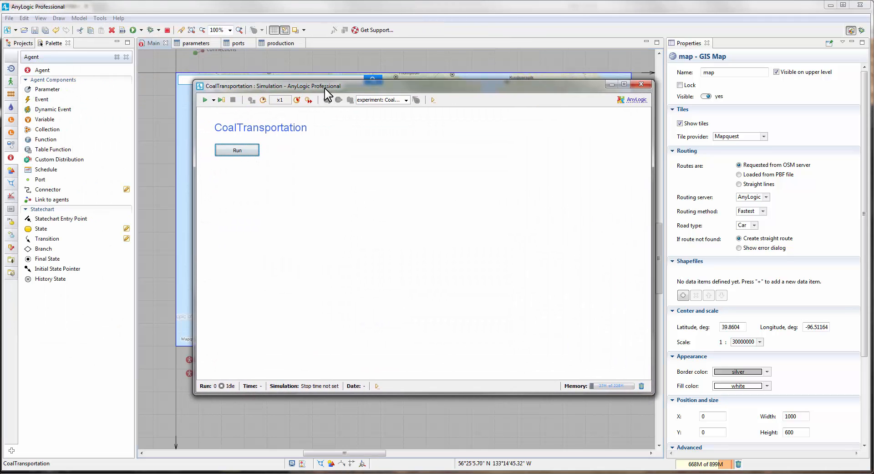
{"action": "left_click", "coordinate": [240, 152]}
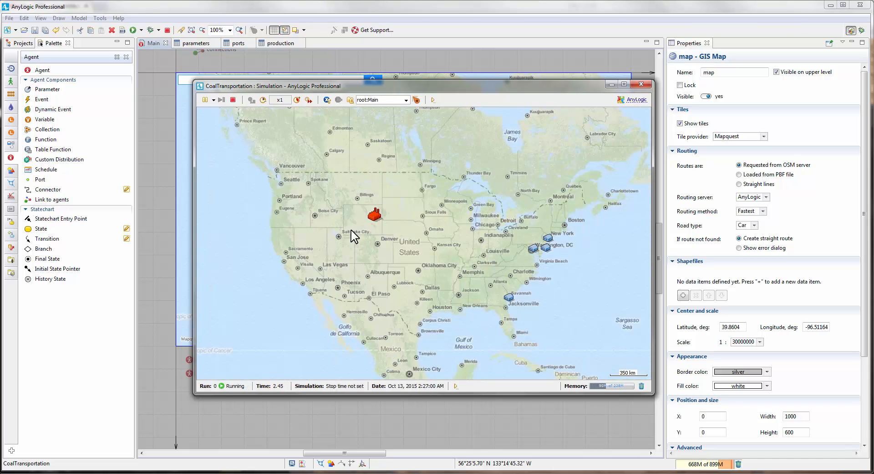
{"action": "left_click", "coordinate": [406, 99]}
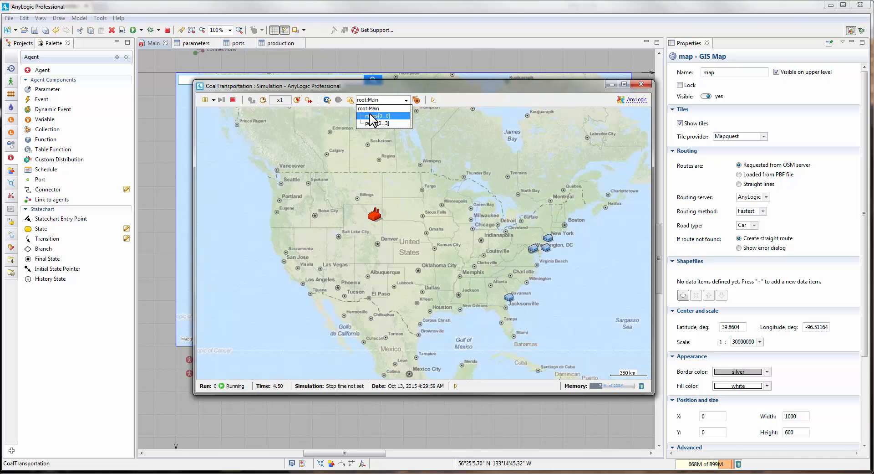
{"action": "left_click", "coordinate": [390, 116]}
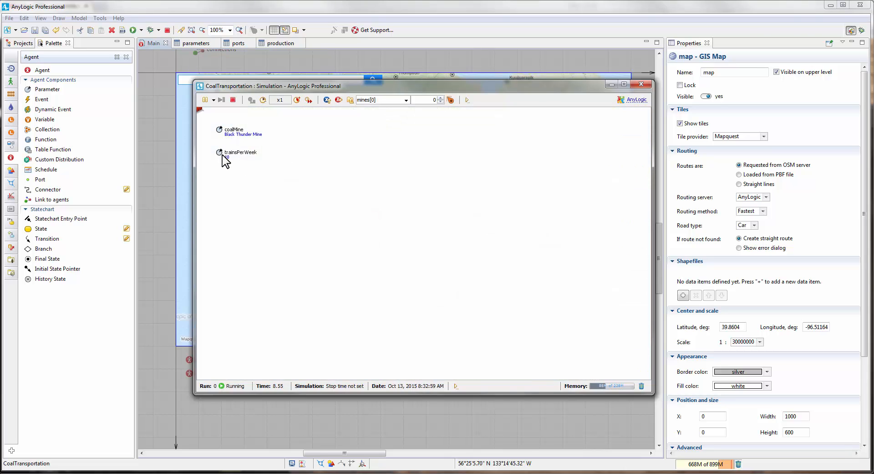
- Inspect the parameters of the agents in the ports population, return to the Main view, and close the simulation window
{"action": "left_click", "coordinate": [350, 100]}
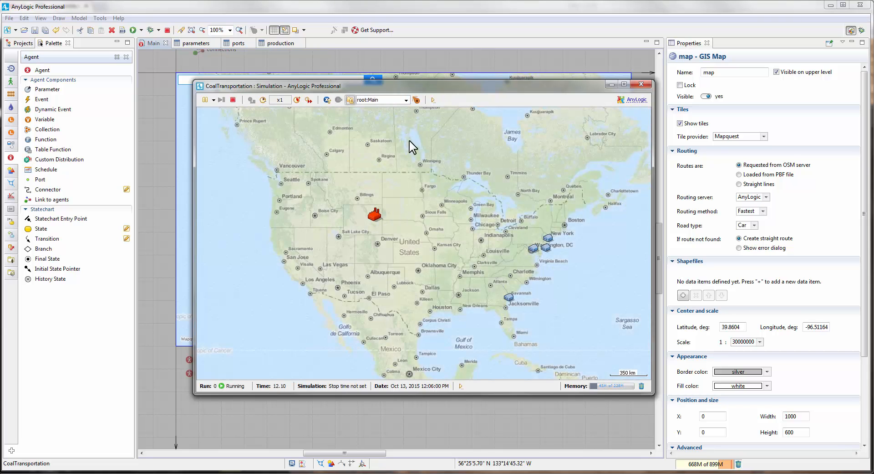
{"action": "left_click", "coordinate": [406, 100]}
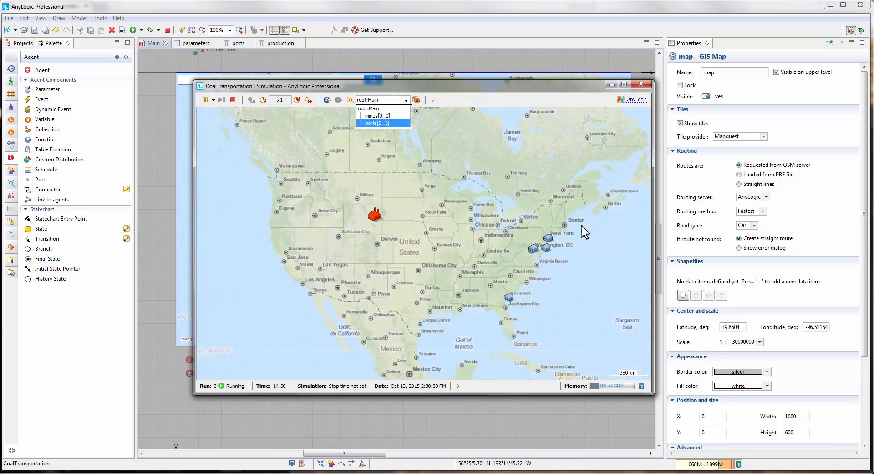
{"action": "left_click", "coordinate": [386, 126]}
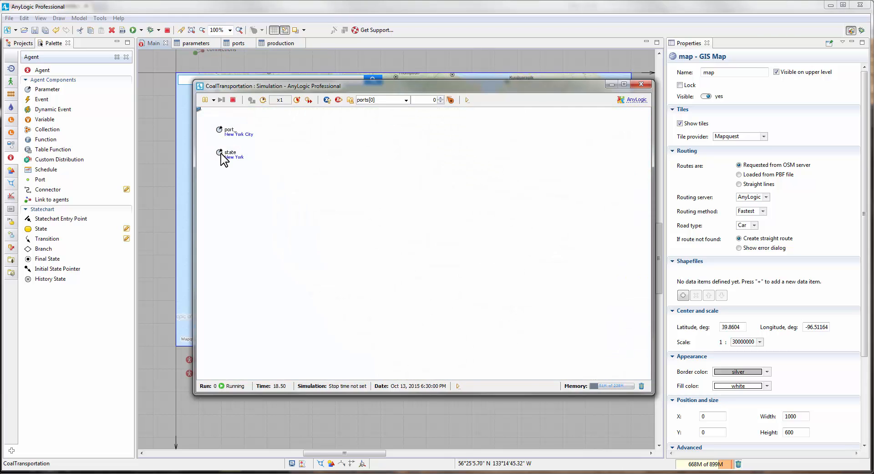
{"action": "left_click", "coordinate": [440, 97]}
{"action": "left_click", "coordinate": [440, 97]}
{"action": "left_click", "coordinate": [441, 97]}
{"action": "left_click", "coordinate": [350, 100]}
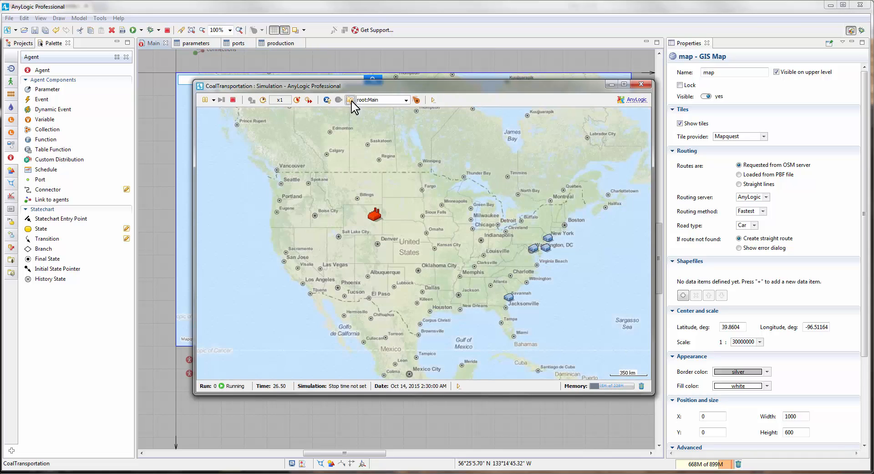
{"action": "left_click", "coordinate": [641, 84]}
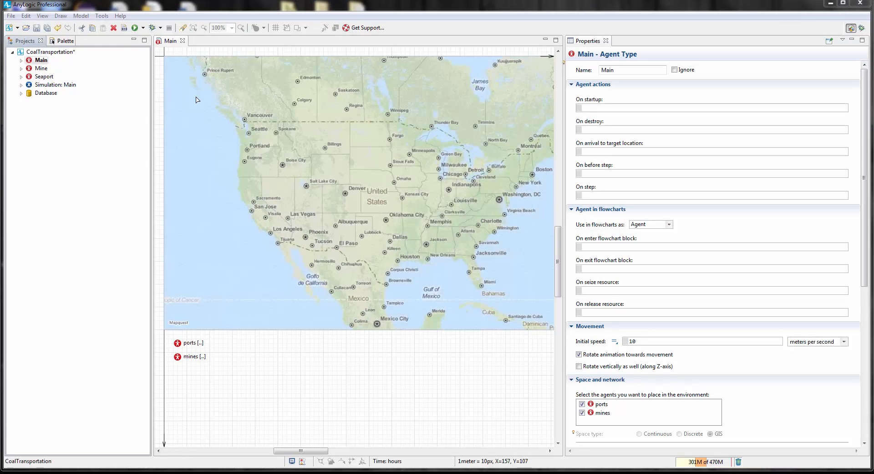
- Add a single agent to Main below the map, using a new agent type named Terminal and the agent name terminal
{"action": "left_click", "coordinate": [68, 42]}
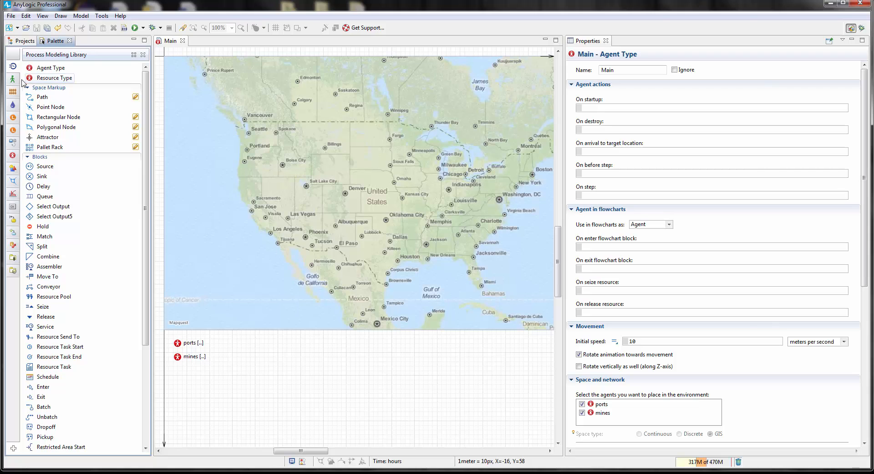
{"action": "left_click", "coordinate": [13, 153]}
{"action": "left_click_drag", "start_coordinate": [40, 68], "coordinate": [262, 378]}
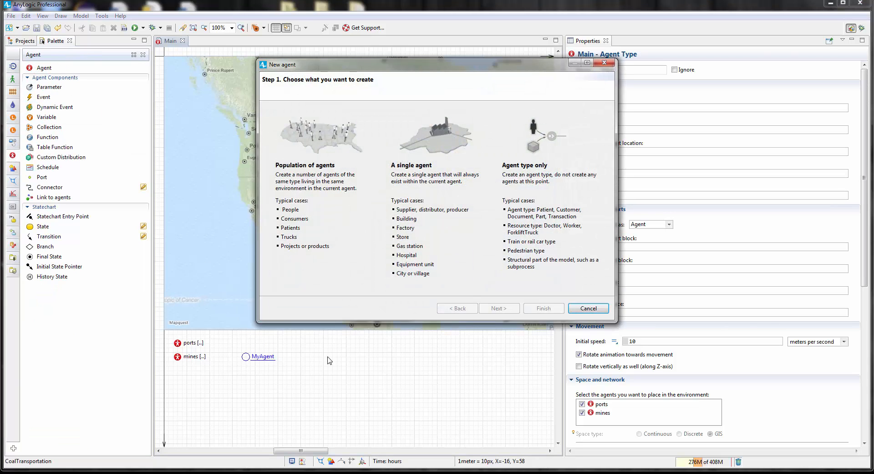
{"action": "left_click", "coordinate": [419, 178]}
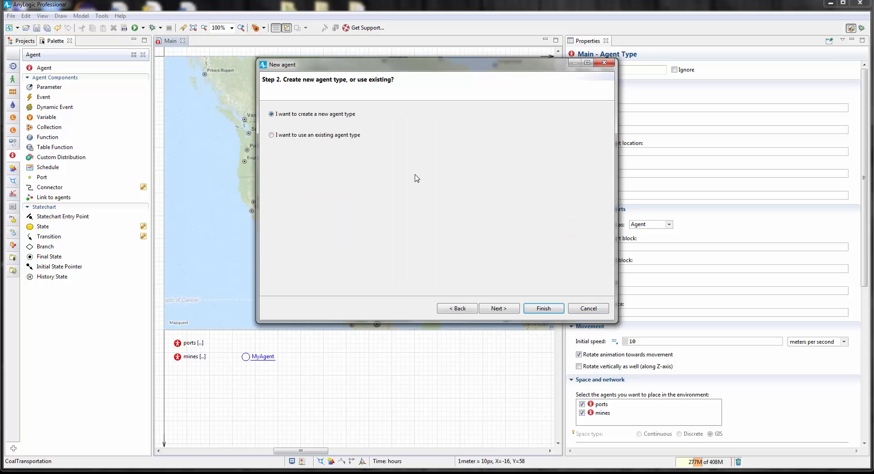
{"action": "left_click", "coordinate": [498, 309]}
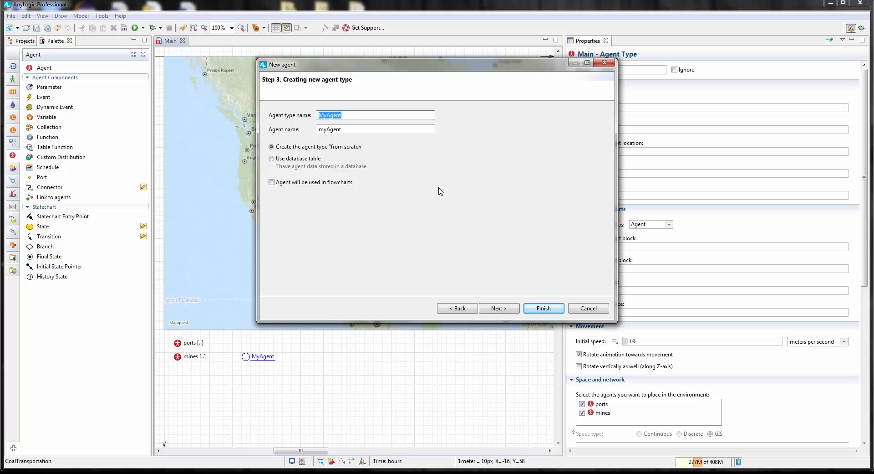
{"action": "type", "text": "Terminal"}
{"action": "left_click", "coordinate": [340, 129]}
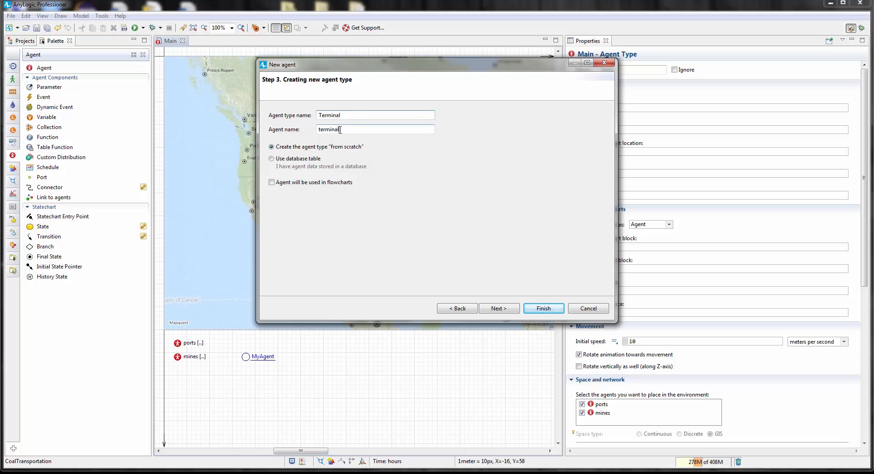
- Choose no animation for the Terminal agent and finish creating it without parameters
{"action": "left_click", "coordinate": [493, 310]}
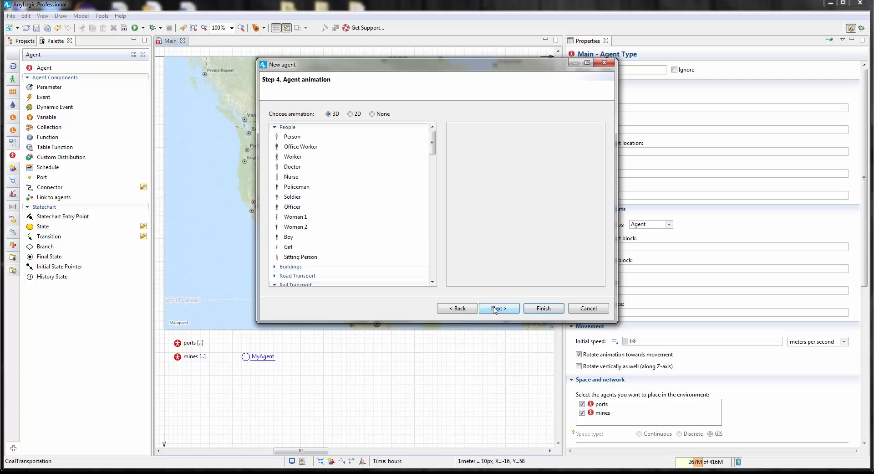
{"action": "left_click", "coordinate": [373, 115]}
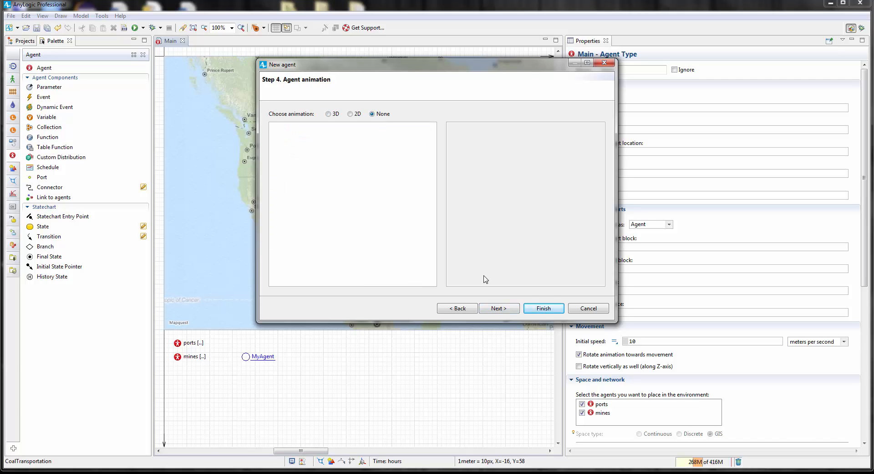
{"action": "left_click", "coordinate": [496, 310]}
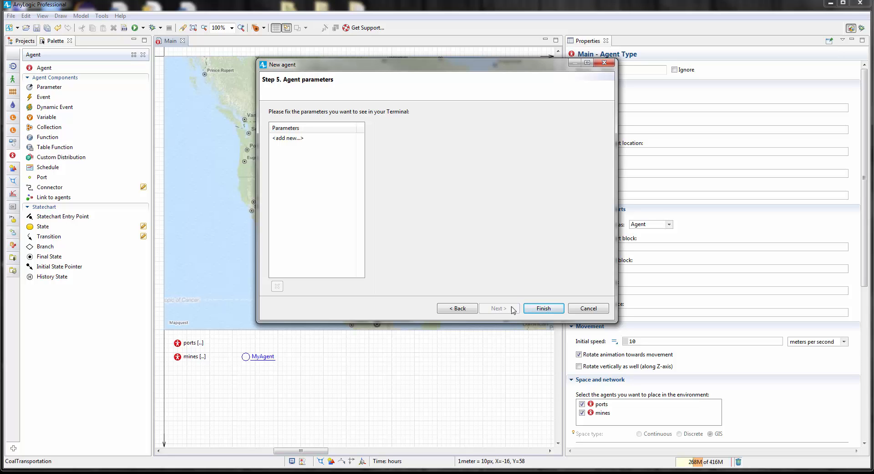
{"action": "left_click", "coordinate": [529, 309]}
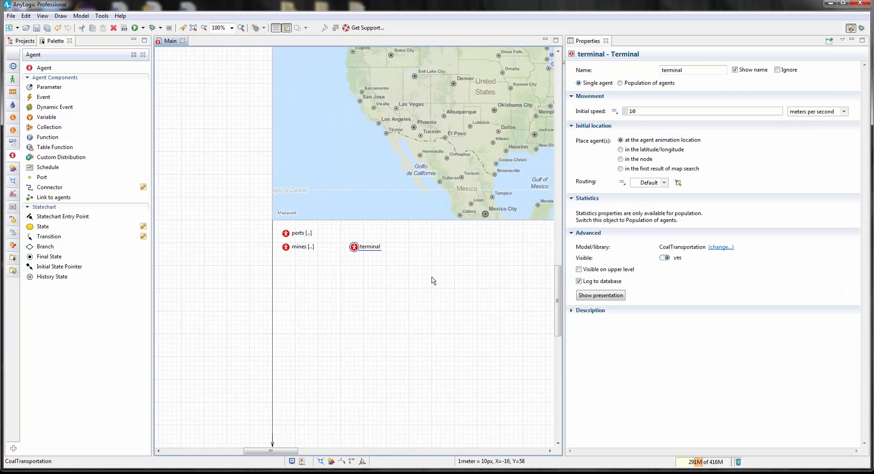
- Place the terminal agent in the first result of map search and enter "News" as its location name
{"action": "left_click_drag", "start_coordinate": [406, 271], "coordinate": [357, 308]}
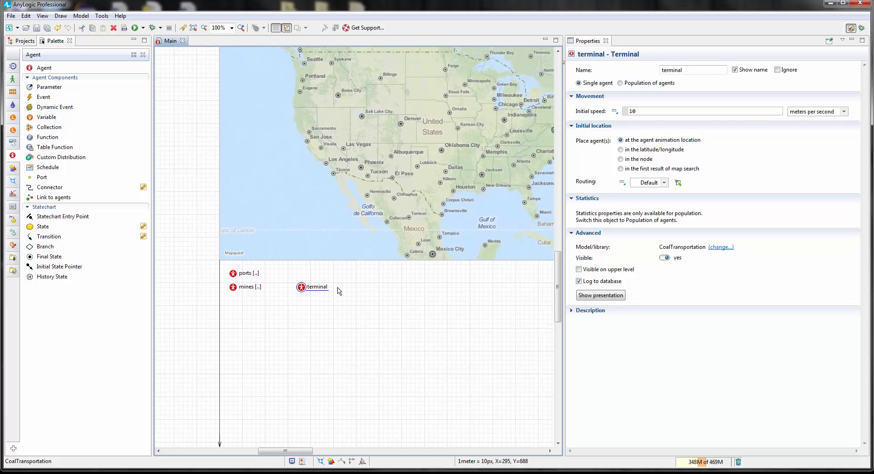
{"action": "left_click", "coordinate": [621, 169]}
{"action": "left_click", "coordinate": [642, 181]}
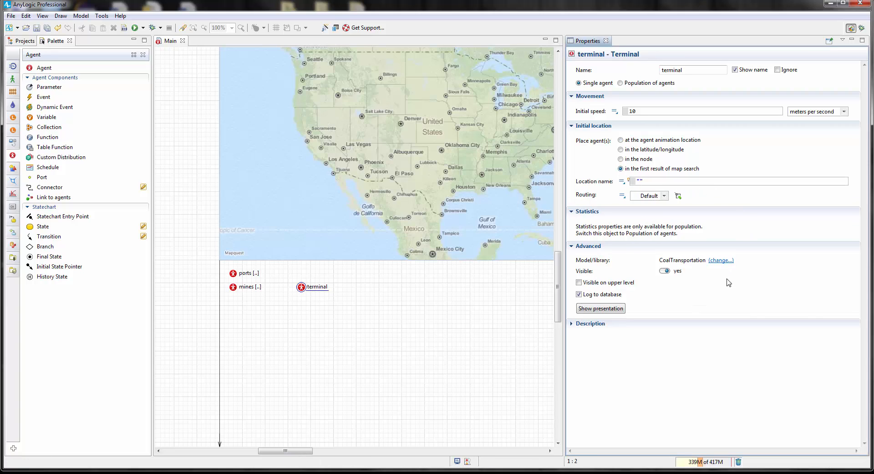
{"action": "type", "text": "NEw"}
{"action": "key", "text": "BackSpace"}
{"action": "key", "text": "BackSpace"}
{"action": "type", "text": "ews"}
{"action": "left_click", "coordinate": [293, 302]}
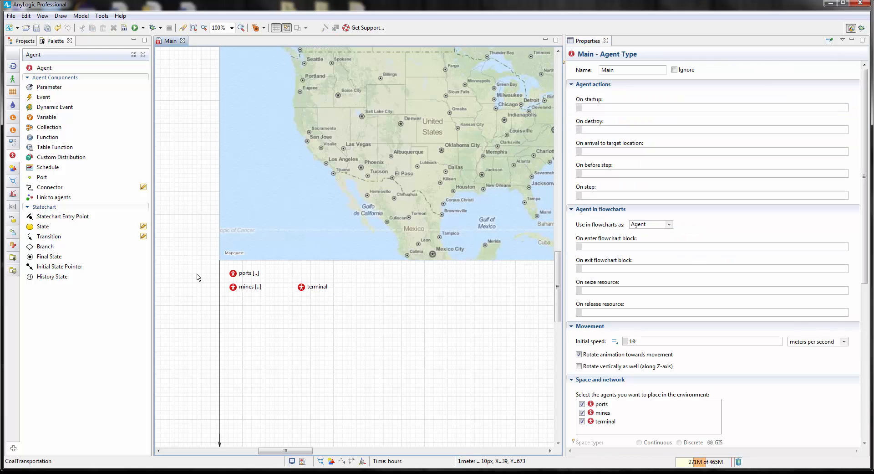
- Open the Mine agent type and add a Source block connected to a Move To block below its parameters
{"action": "left_click", "coordinate": [24, 41]}
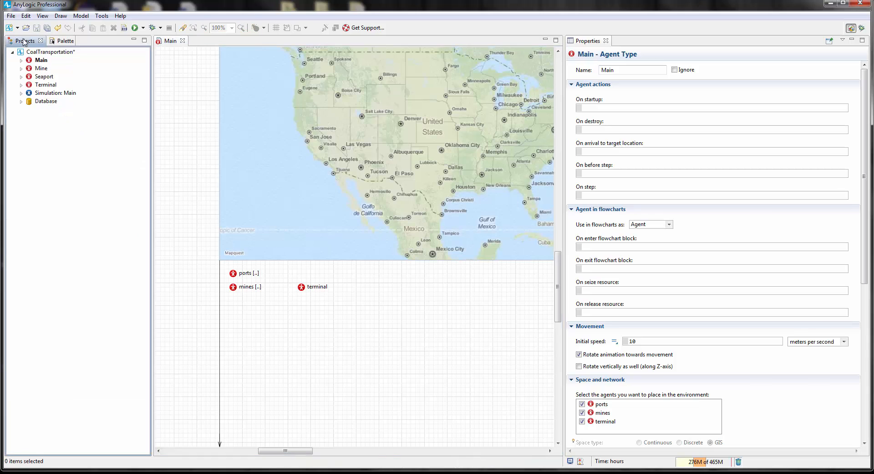
{"action": "double_click", "coordinate": [41, 69]}
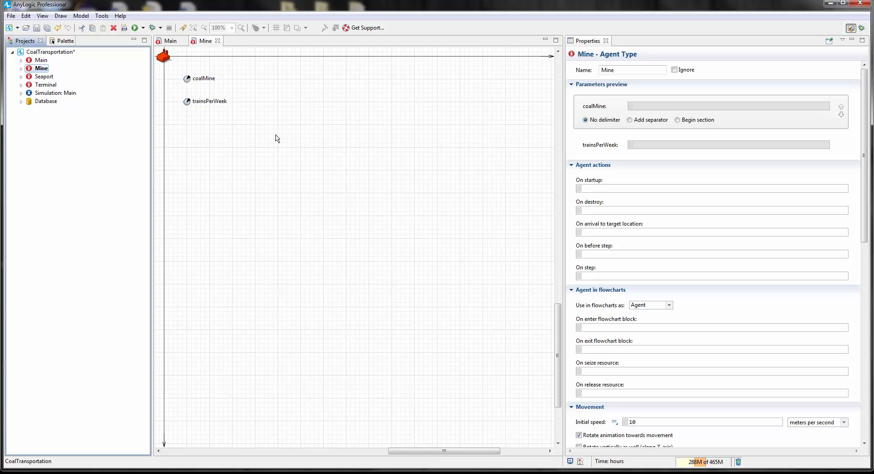
{"action": "left_click_drag", "start_coordinate": [276, 137], "coordinate": [284, 153]}
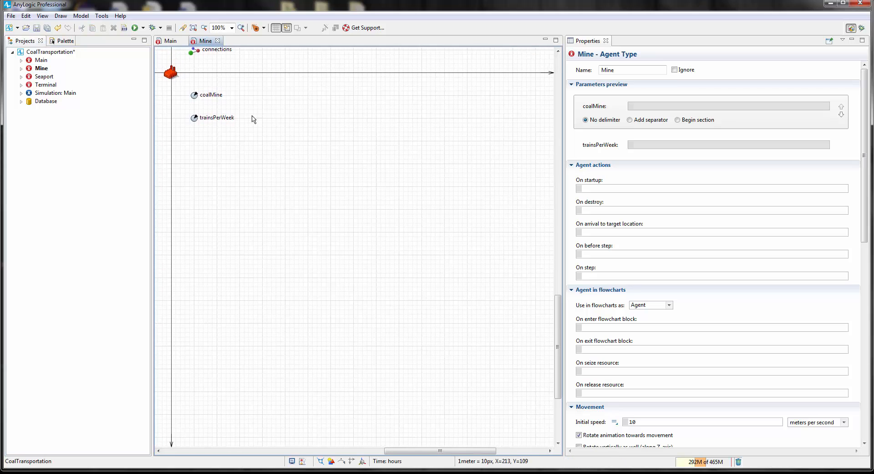
{"action": "left_click", "coordinate": [55, 41]}
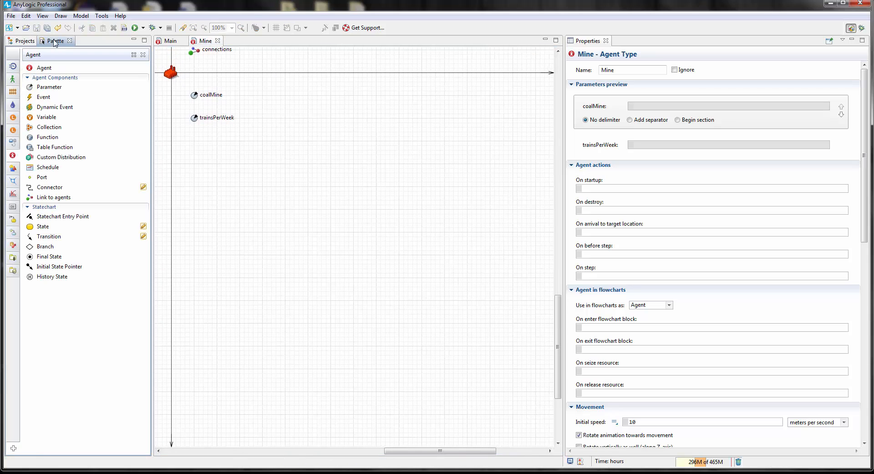
{"action": "left_click", "coordinate": [13, 66]}
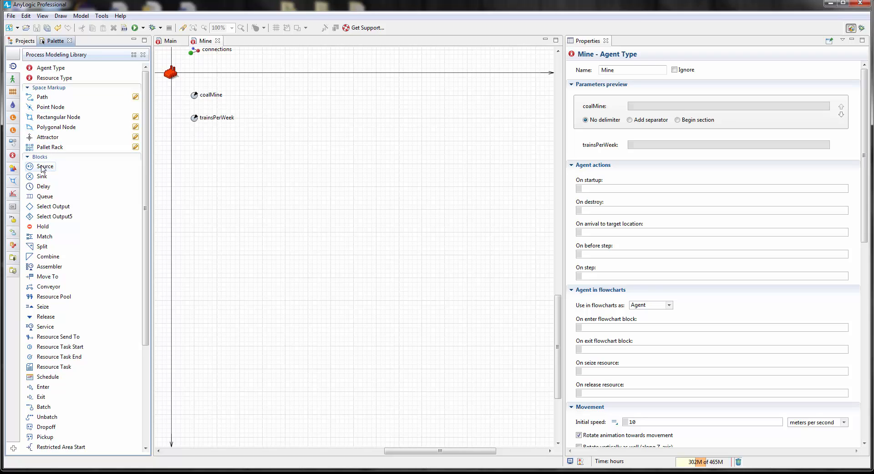
{"action": "left_click_drag", "start_coordinate": [45, 166], "coordinate": [241, 167]}
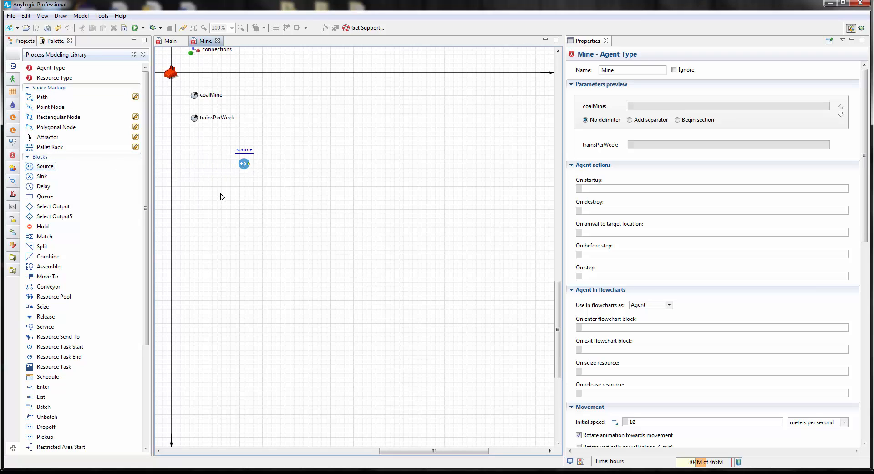
{"action": "left_click_drag", "start_coordinate": [54, 279], "coordinate": [295, 164]}
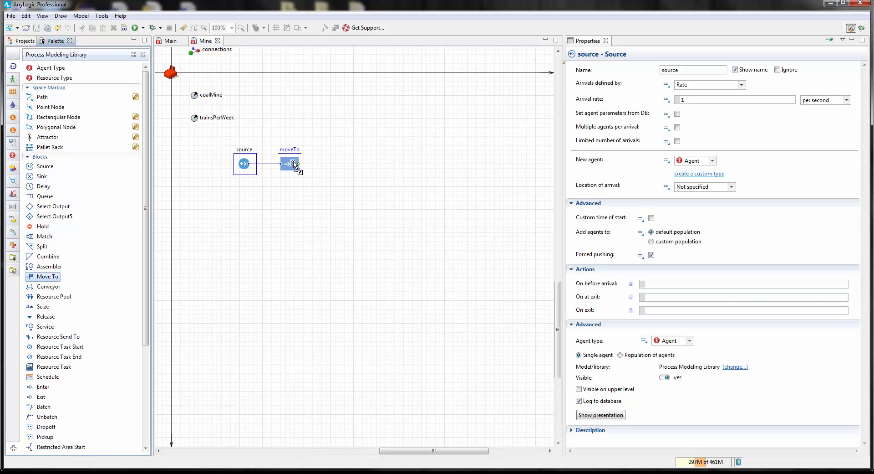
{"action": "left_click", "coordinate": [271, 190]}
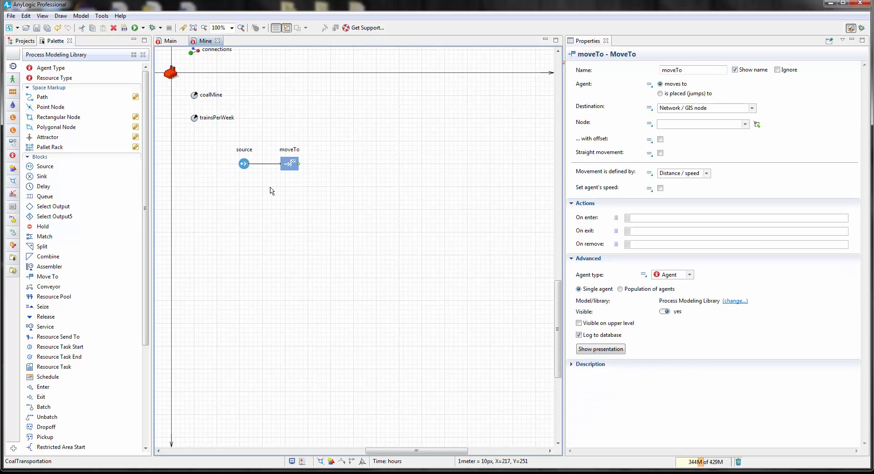
- Create a custom agent type named Train for the source block's new agents, with the 3D Locomotive 14.1m animation
{"action": "left_click", "coordinate": [244, 163]}
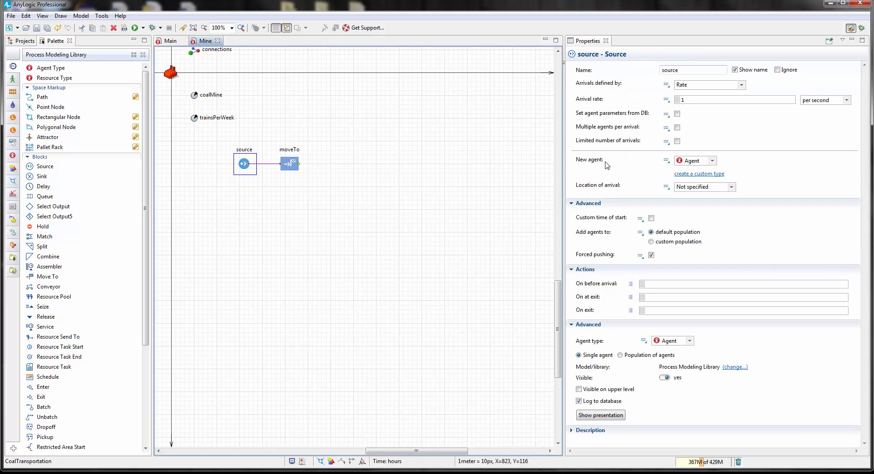
{"action": "left_click", "coordinate": [713, 161]}
{"action": "left_click", "coordinate": [761, 156]}
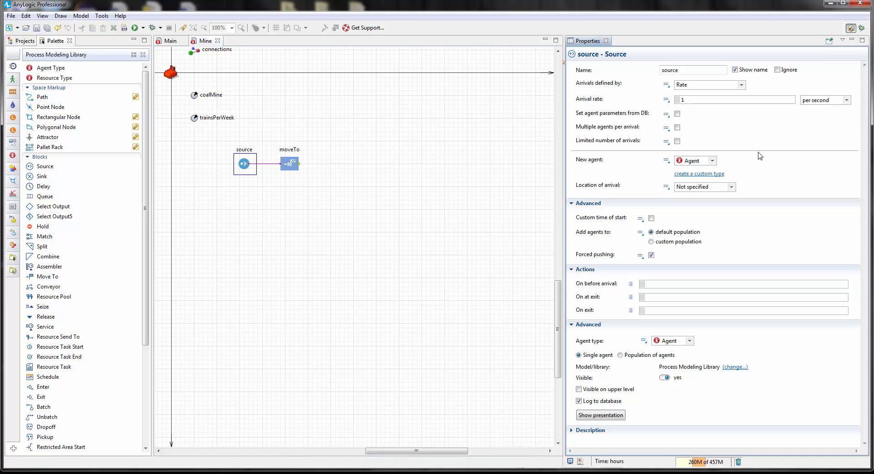
{"action": "left_click", "coordinate": [716, 174]}
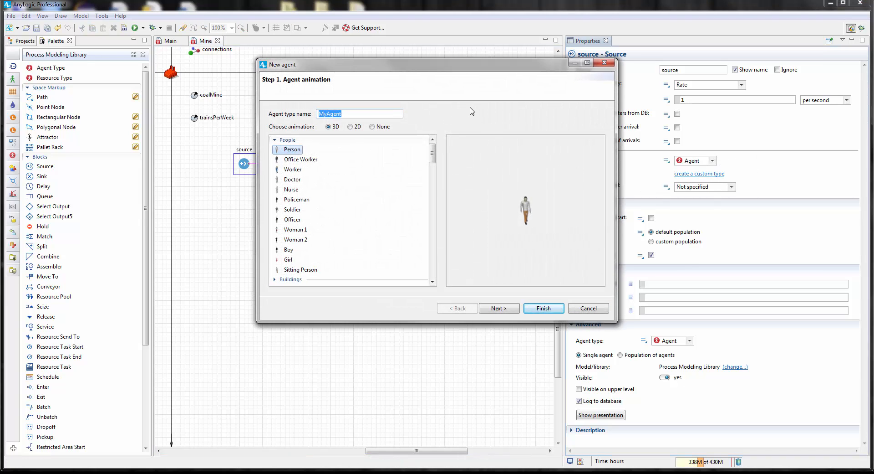
{"action": "type", "text": "Train"}
{"action": "scroll", "coordinate": [346, 205], "scroll_direction": "down", "scroll_amount": 3}
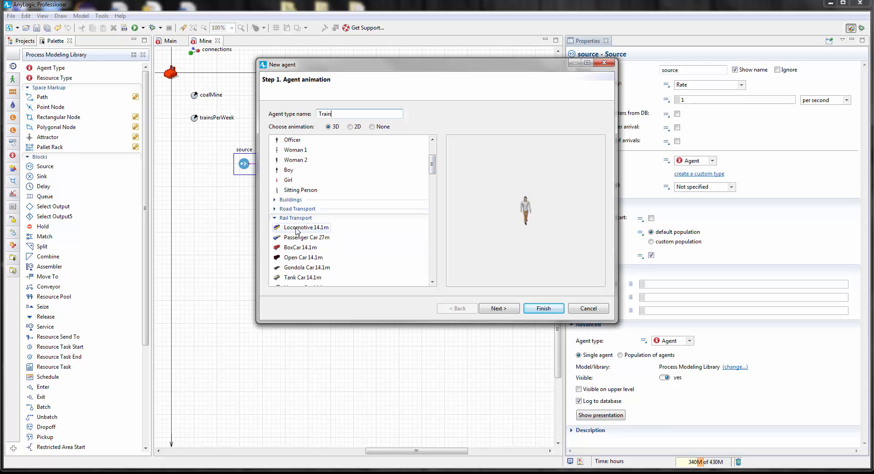
{"action": "left_click", "coordinate": [297, 230]}
- Add a parameter named capacity to the Train agent type and finish creating the type
{"action": "left_click", "coordinate": [496, 310]}
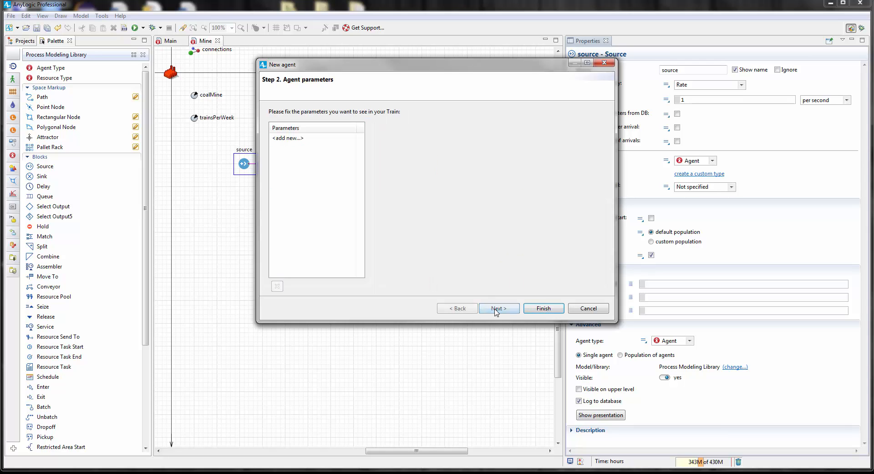
{"action": "left_click", "coordinate": [292, 139]}
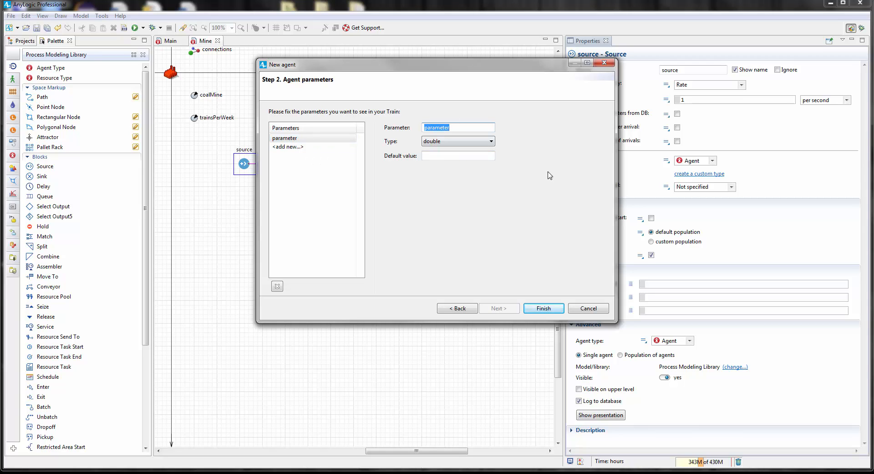
{"action": "type", "text": "capacity"}
{"action": "left_click", "coordinate": [535, 310]}
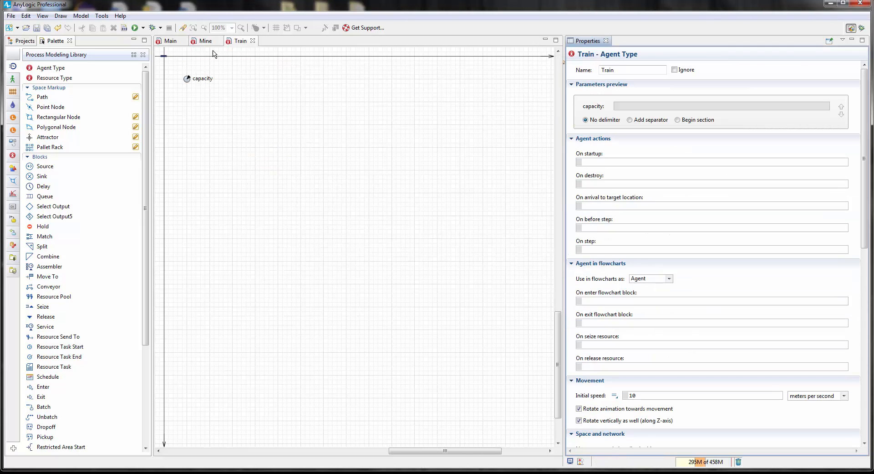
- In the Mine agent type, set the source block's location of arrival to a geographic place named by the coalMine parameter
{"action": "left_click", "coordinate": [206, 41]}
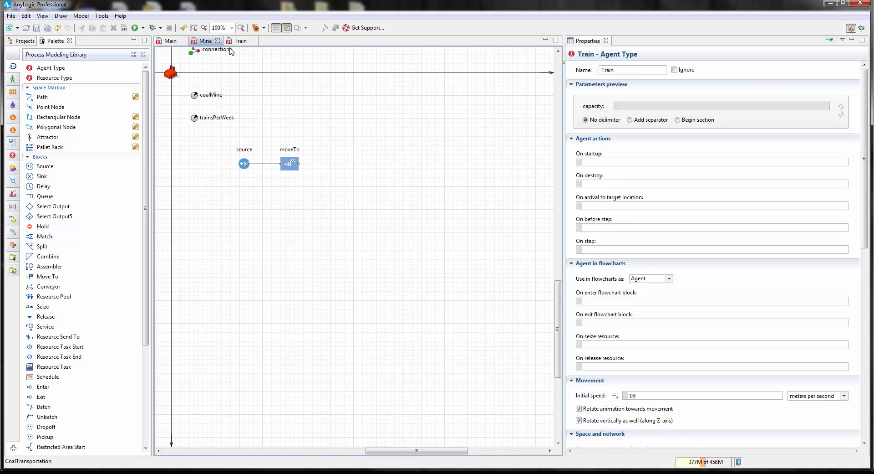
{"action": "left_click", "coordinate": [244, 160]}
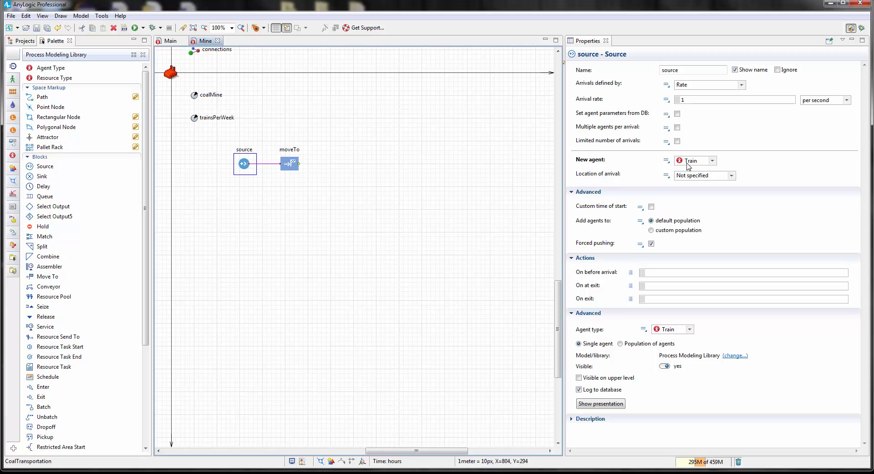
{"action": "left_click", "coordinate": [732, 175]}
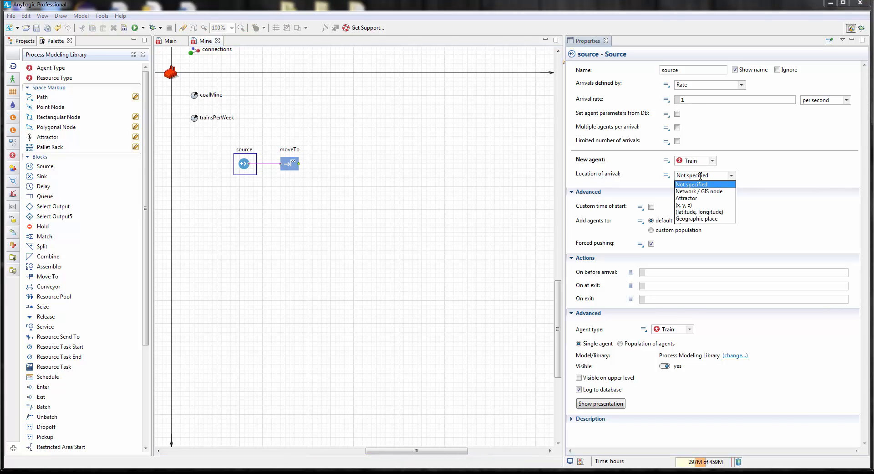
{"action": "left_click", "coordinate": [697, 218]}
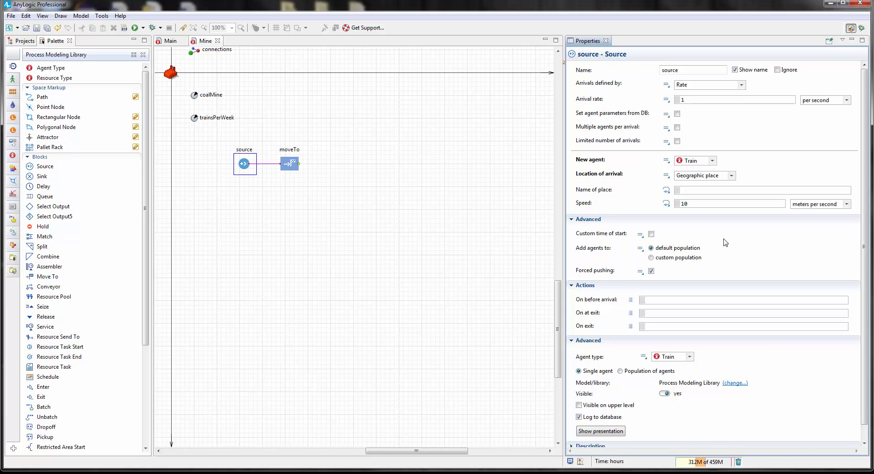
{"action": "left_click", "coordinate": [771, 190]}
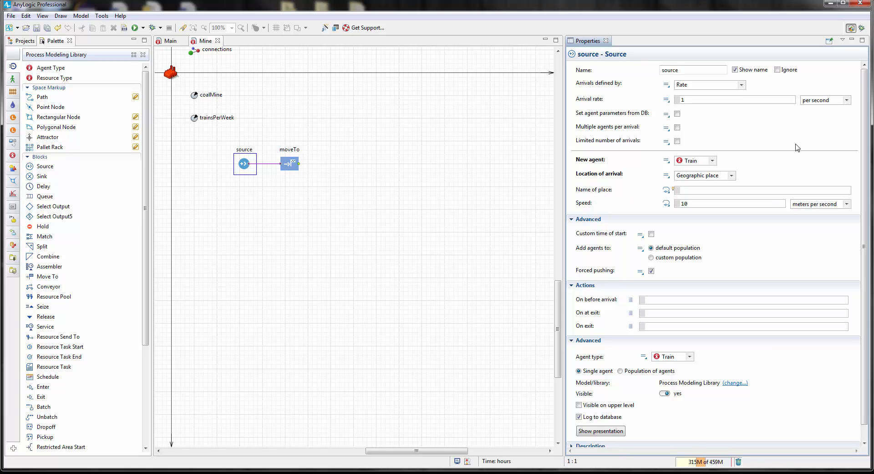
{"action": "type", "text": "coal"}
{"action": "key", "text": "ctrl+space"}
{"action": "key", "text": "Return"}
- Set the speed of the source block's new trains to 80 kilometers per hour
{"action": "double_click", "coordinate": [686, 202]}
{"action": "left_click", "coordinate": [847, 204]}
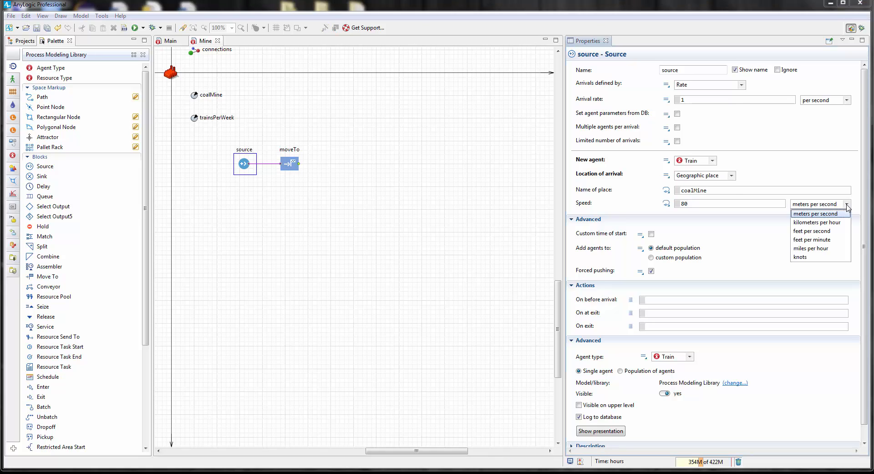
{"action": "left_click", "coordinate": [820, 222]}
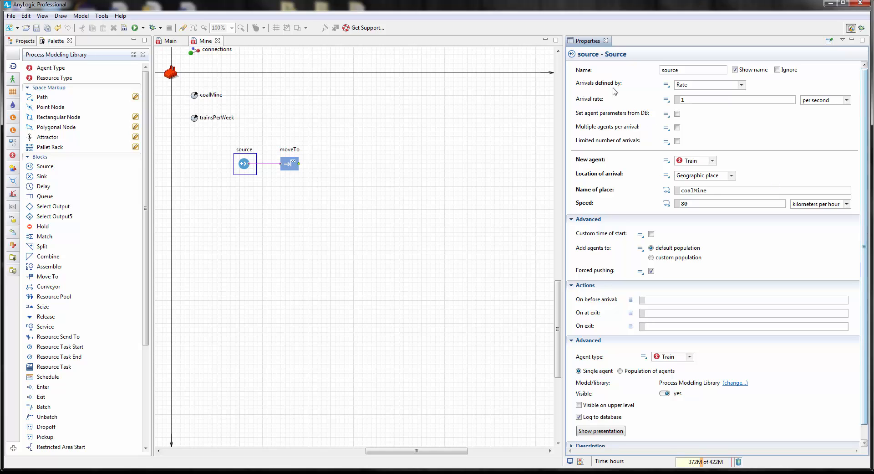
- Set the source block's arrival rate to the trainsPerWeek parameter, measured per week
{"action": "mouse_move", "coordinate": [618, 86]}
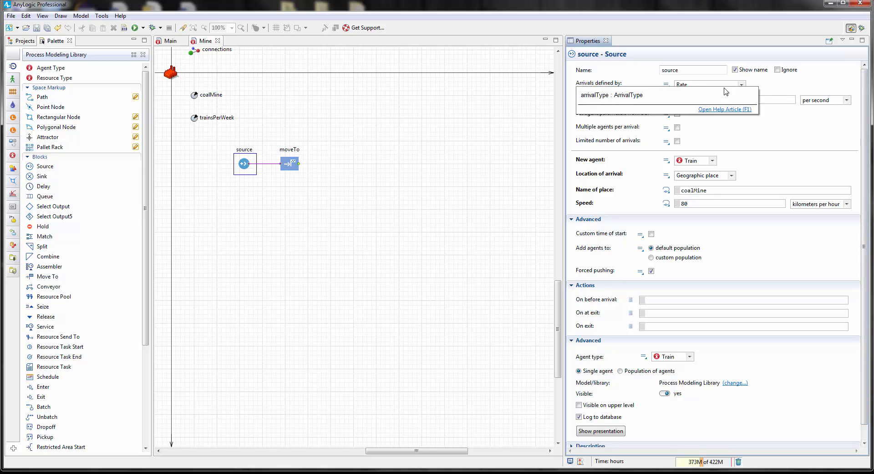
{"action": "left_click", "coordinate": [848, 101]}
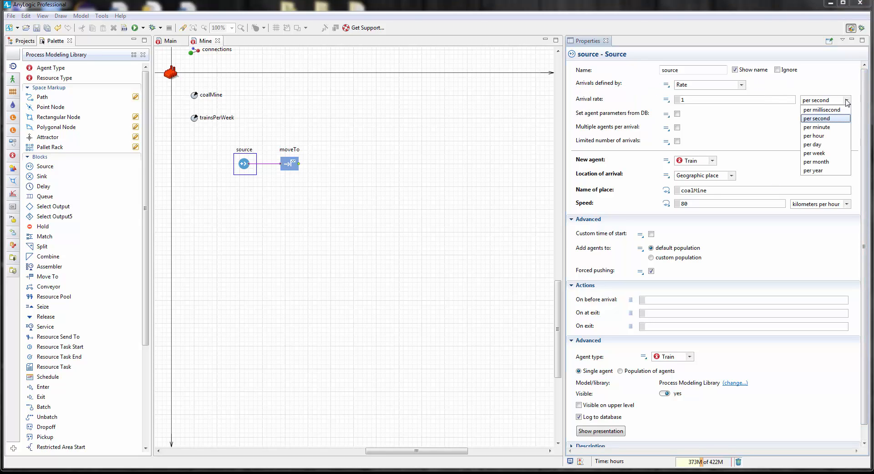
{"action": "left_click", "coordinate": [822, 153]}
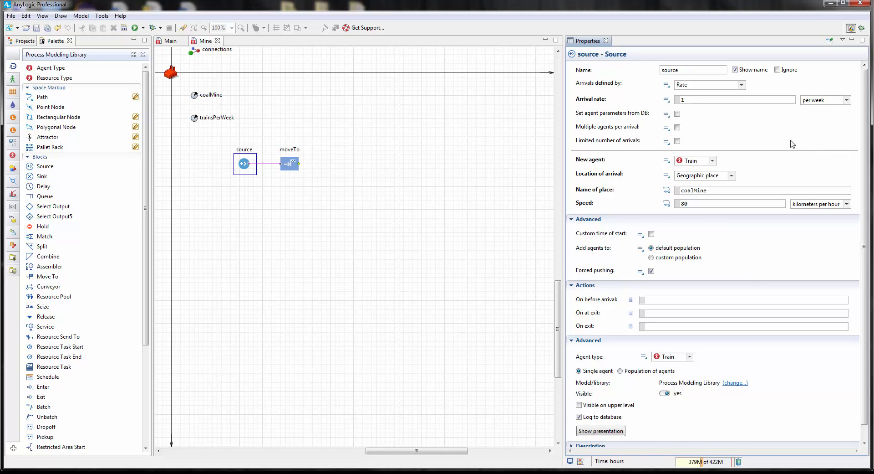
{"action": "left_click", "coordinate": [676, 99]}
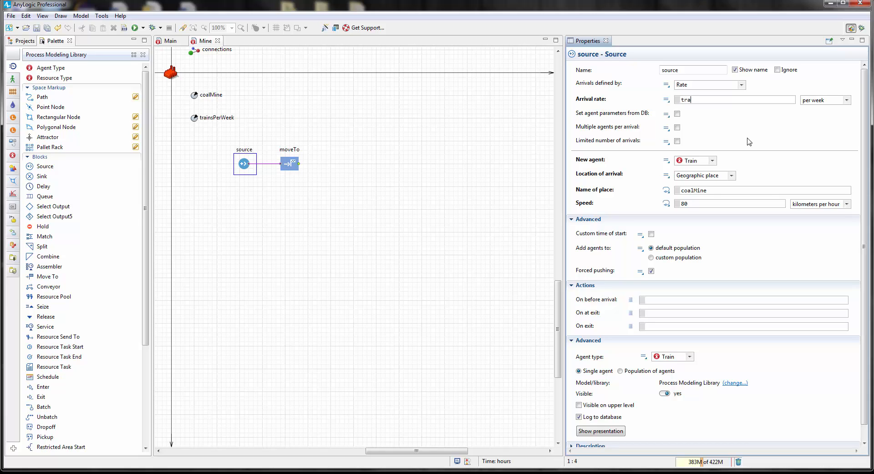
{"action": "type", "text": "tra"}
{"action": "key", "text": "ctrl+space"}
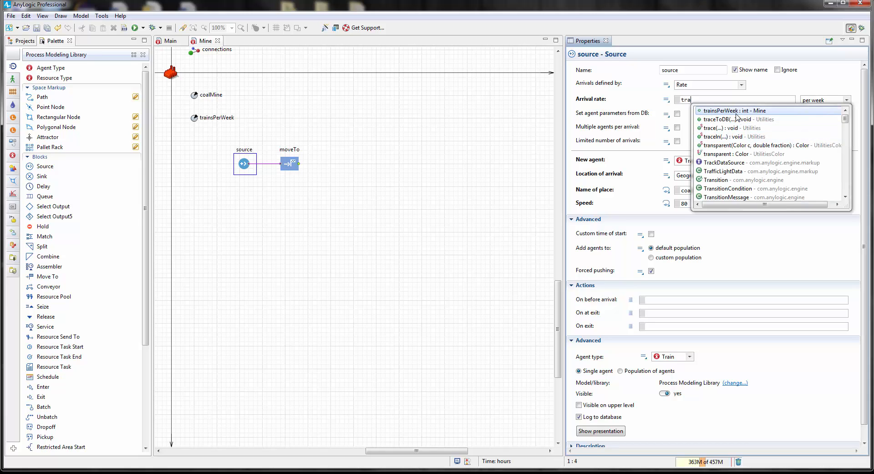
{"action": "double_click", "coordinate": [735, 110]}
{"action": "double_click", "coordinate": [708, 100]}
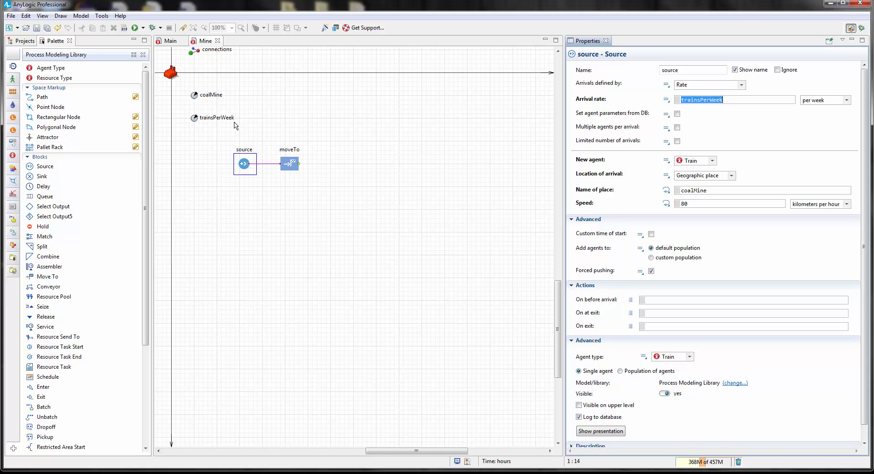
{"action": "left_click", "coordinate": [326, 116]}
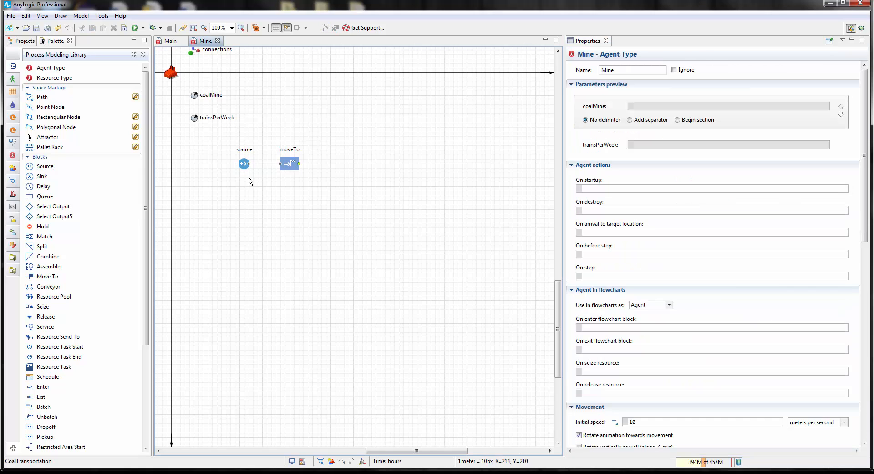
- Set the moveTo block's destination to Agent / unit with main.terminal as the target agent
{"action": "left_click", "coordinate": [290, 164]}
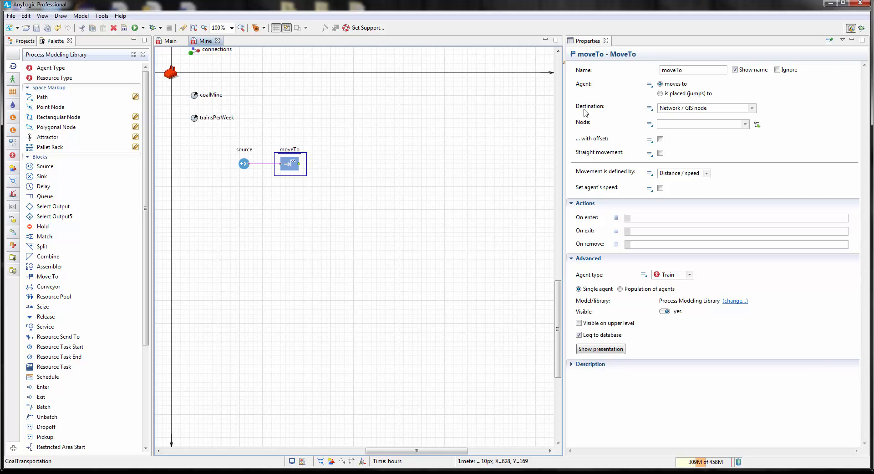
{"action": "left_click", "coordinate": [753, 108]}
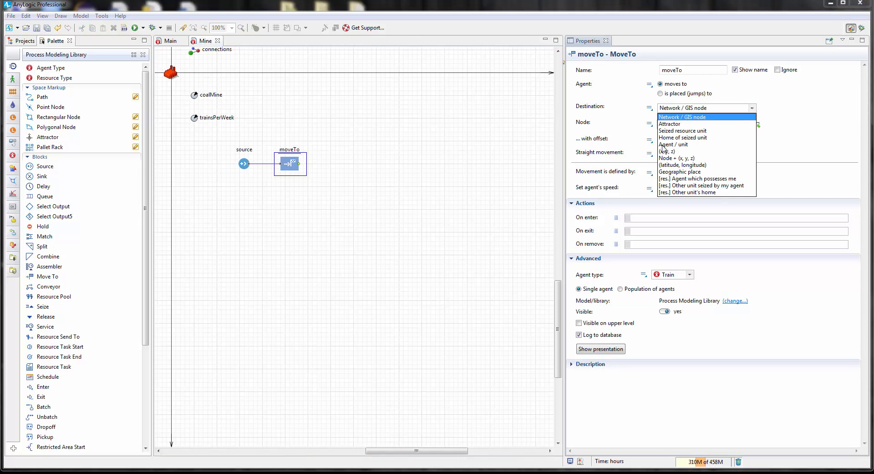
{"action": "left_click", "coordinate": [683, 145]}
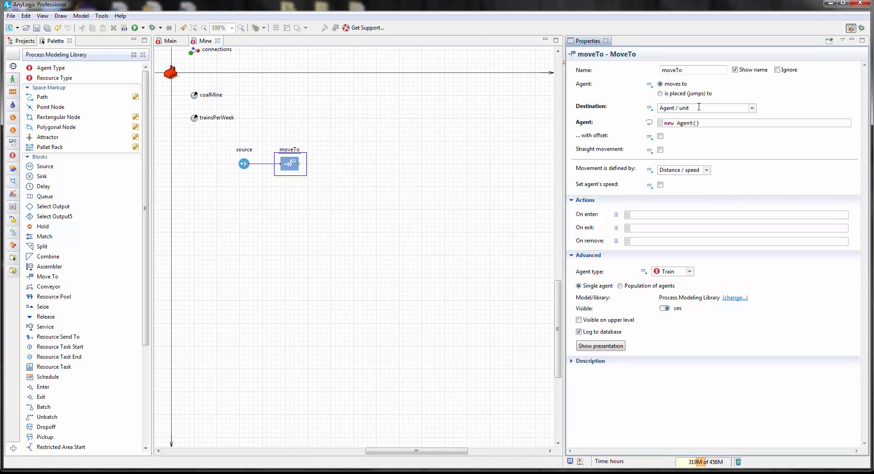
{"action": "left_click", "coordinate": [653, 122]}
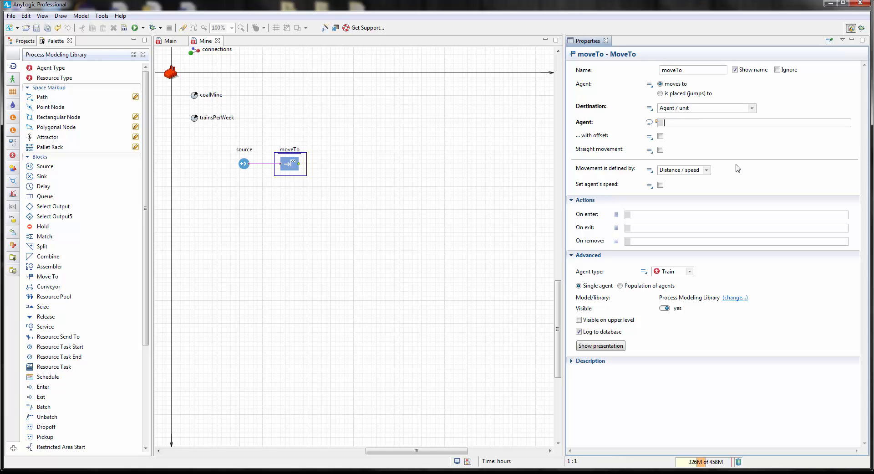
{"action": "type", "text": "main."}
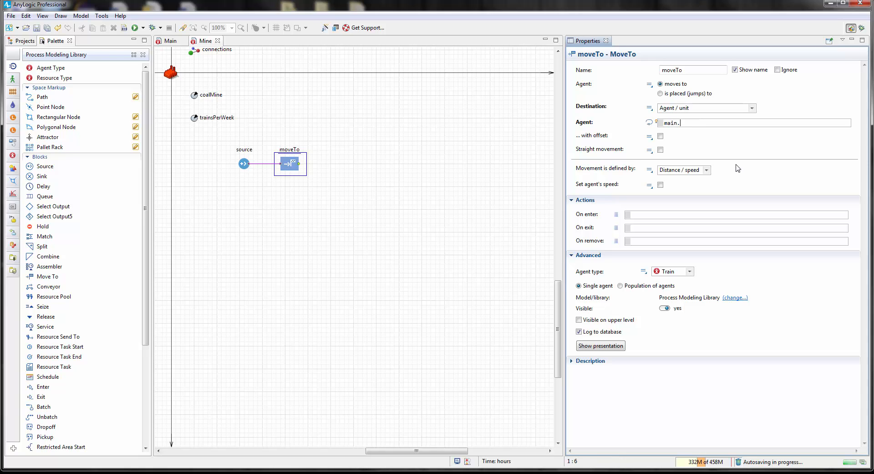
{"action": "type", "text": "terminal"}
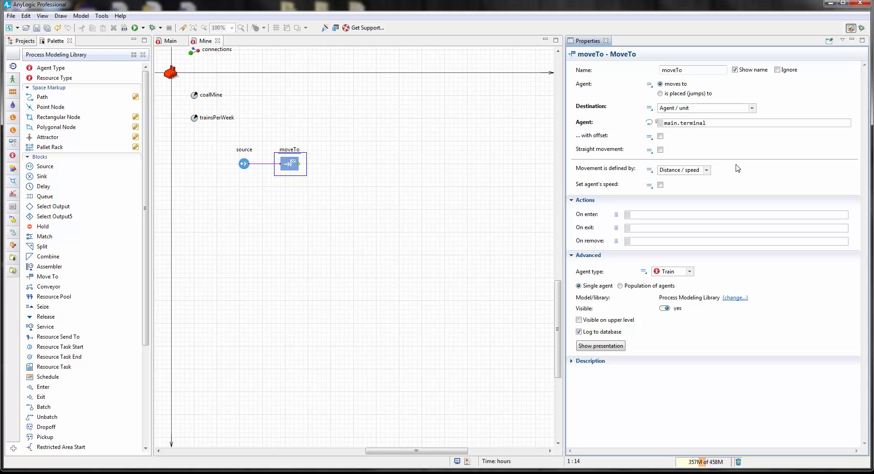
{"action": "left_click", "coordinate": [341, 157]}
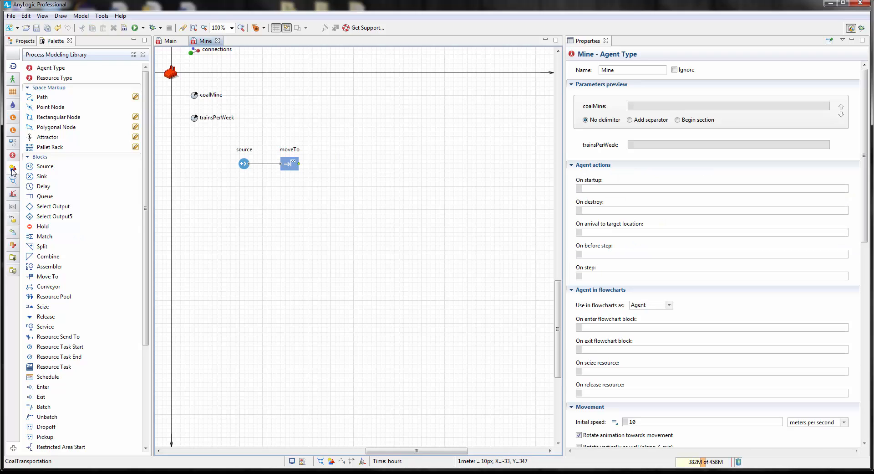
- Place a Factory picture on the Mine canvas to the right of the moveTo block
{"action": "mouse_move", "coordinate": [13, 170]}
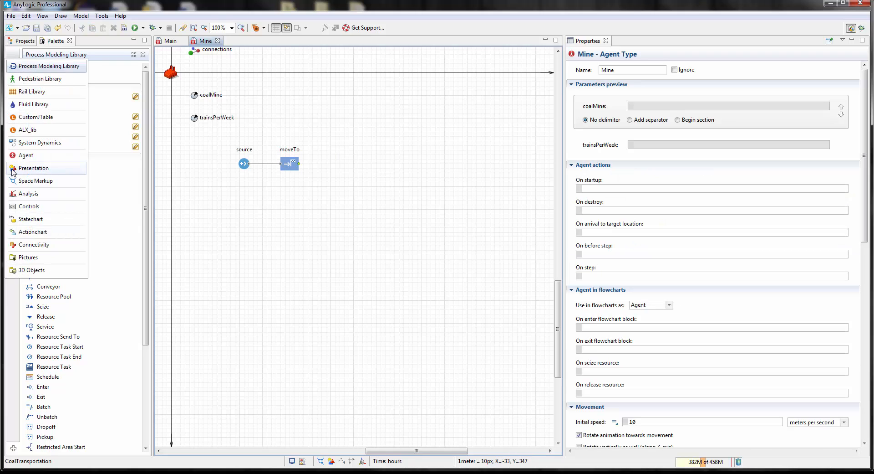
{"action": "left_click", "coordinate": [21, 257]}
{"action": "left_click_drag", "start_coordinate": [42, 208], "coordinate": [363, 150]}
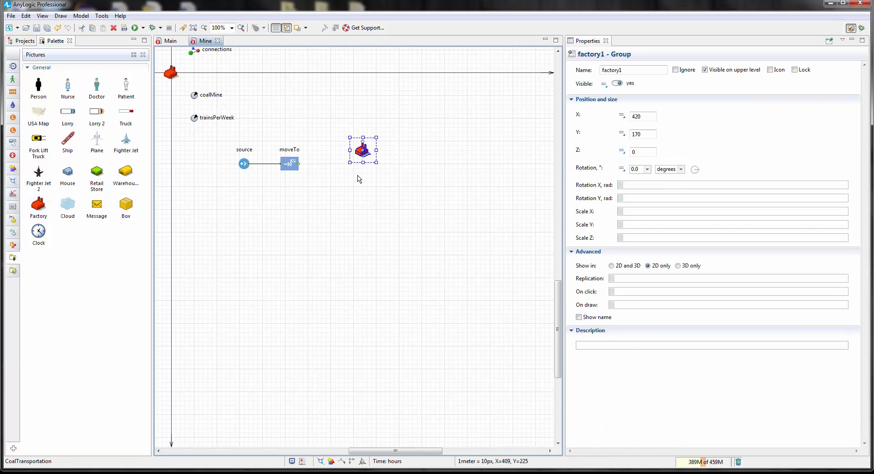
{"action": "left_click", "coordinate": [359, 179]}
- Add a port just below the new factory picture, level with the moveTo block, and hide its name
{"action": "left_click", "coordinate": [18, 43]}
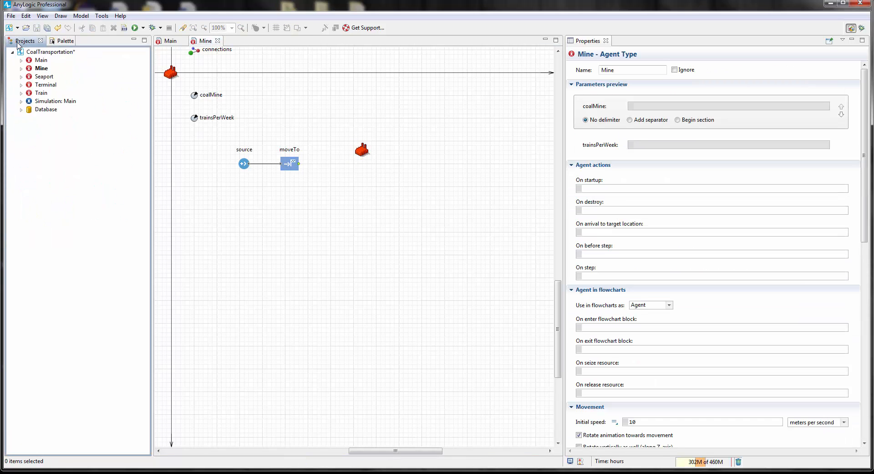
{"action": "left_click", "coordinate": [62, 41]}
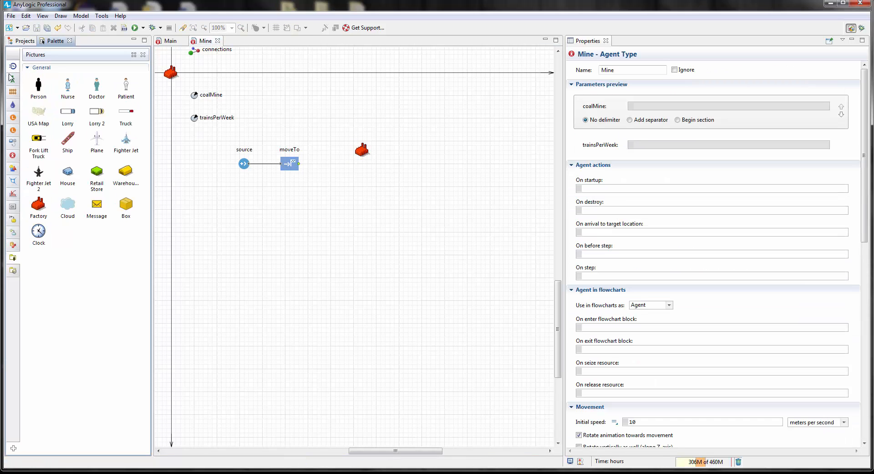
{"action": "left_click", "coordinate": [13, 155]}
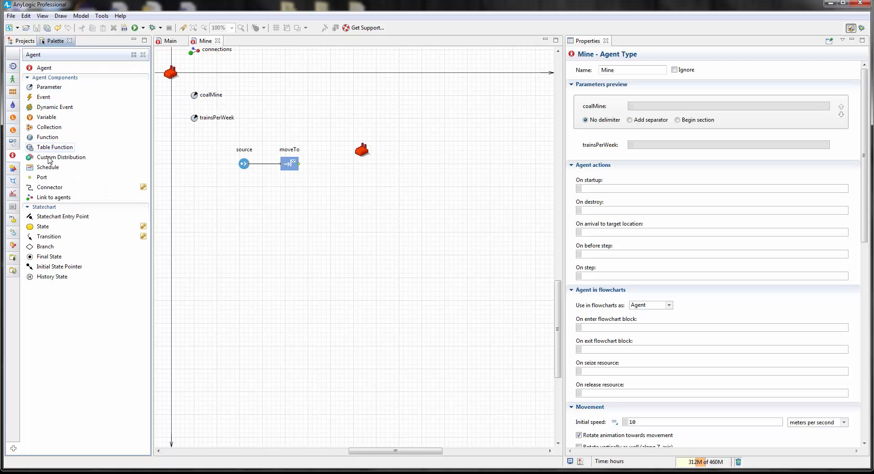
{"action": "left_click_drag", "start_coordinate": [38, 181], "coordinate": [363, 169]}
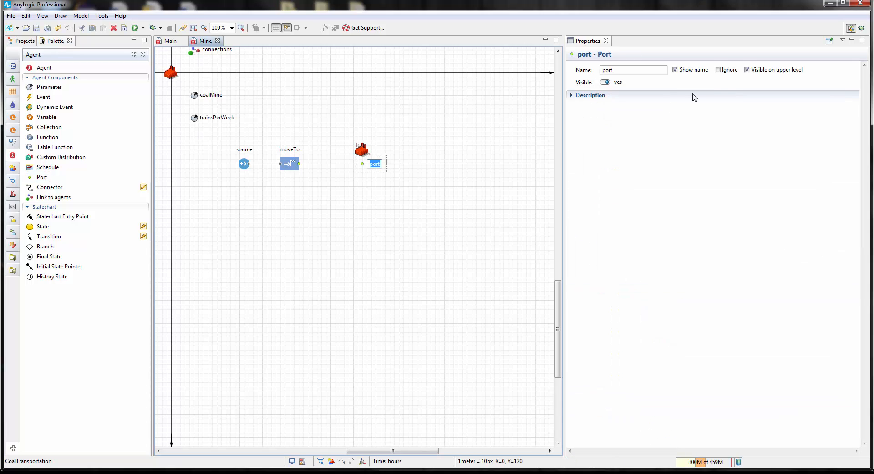
{"action": "left_click", "coordinate": [677, 69]}
{"action": "left_click", "coordinate": [446, 155]}
- Mark the new factory picture as the agent's icon and connect the moveTo block's output to the port below it
{"action": "left_click", "coordinate": [366, 157]}
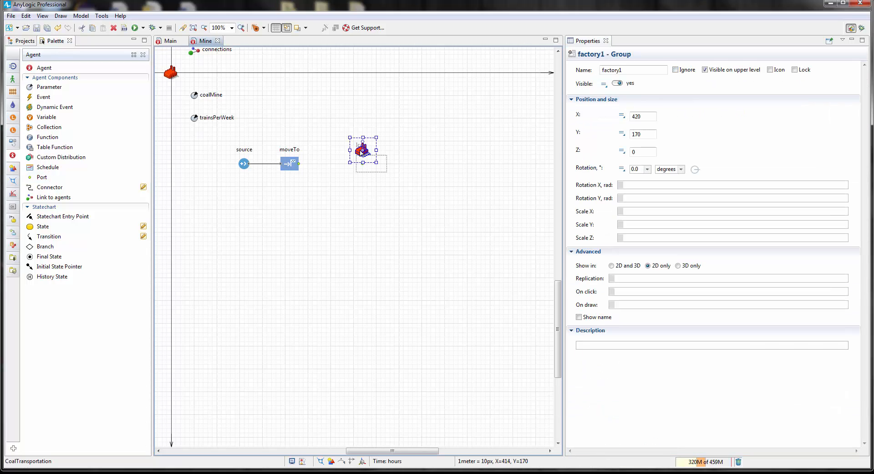
{"action": "left_click", "coordinate": [770, 70]}
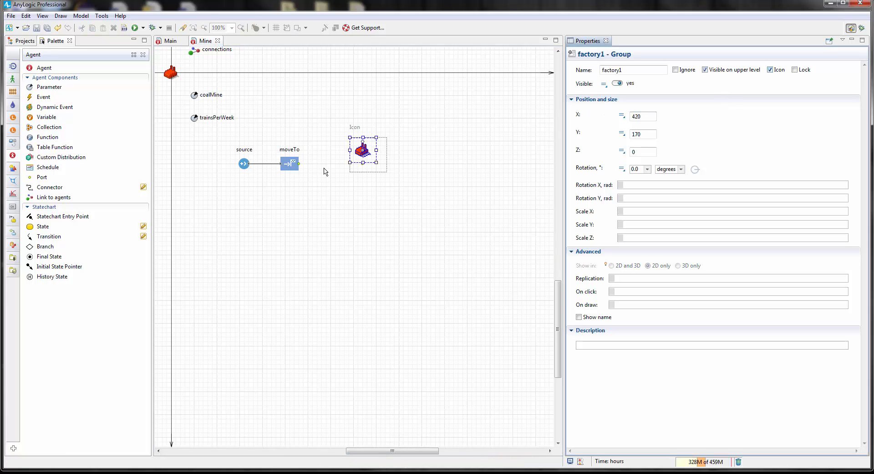
{"action": "left_click", "coordinate": [344, 194]}
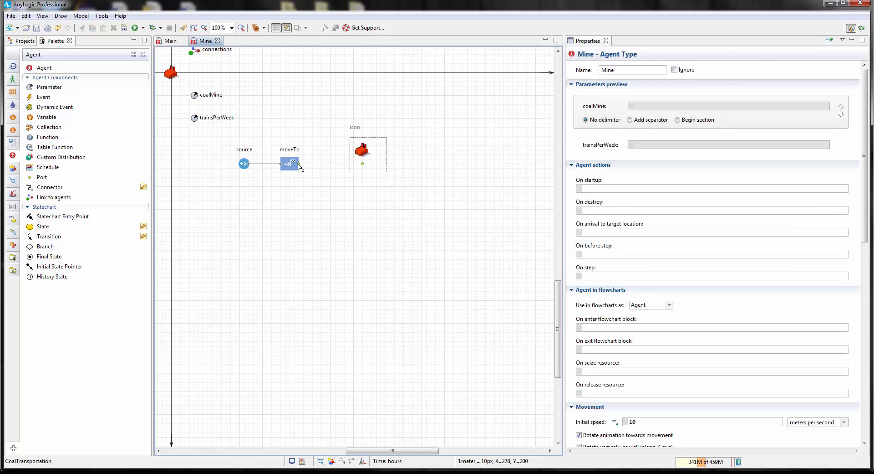
{"action": "left_click_drag", "start_coordinate": [299, 163], "coordinate": [363, 164]}
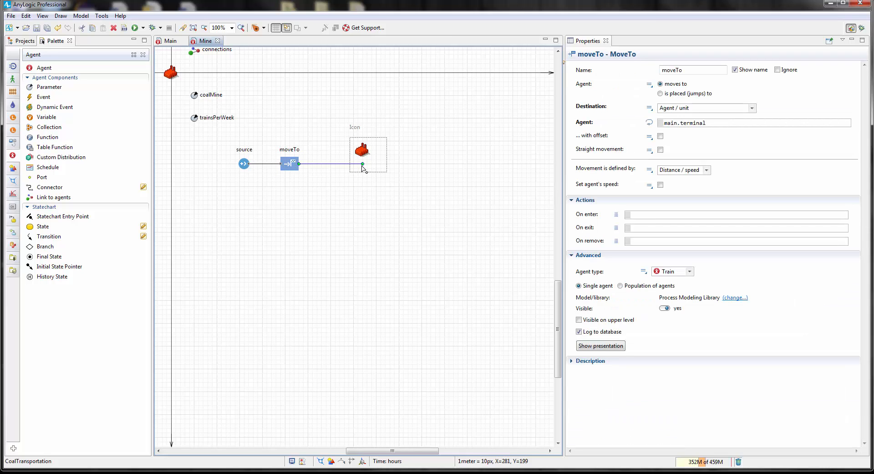
{"action": "left_click", "coordinate": [349, 199]}
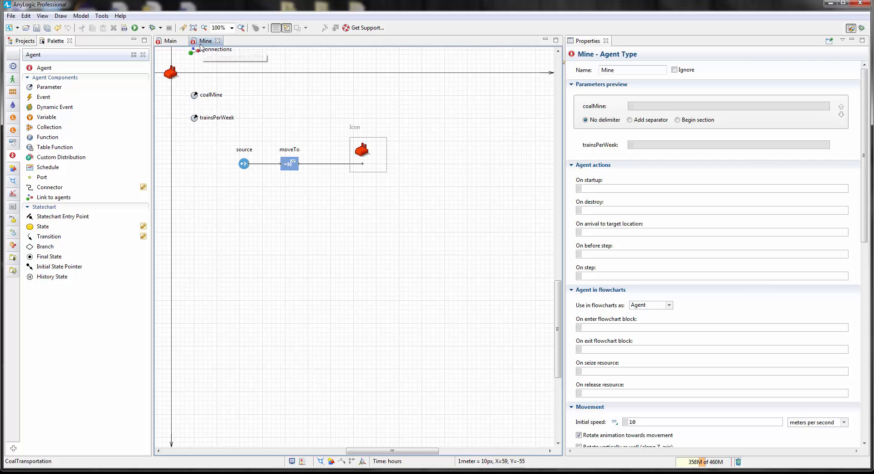
- On Main, move the mines population into free space right of the other agents and place terminal directly beneath ports
{"action": "left_click", "coordinate": [169, 41]}
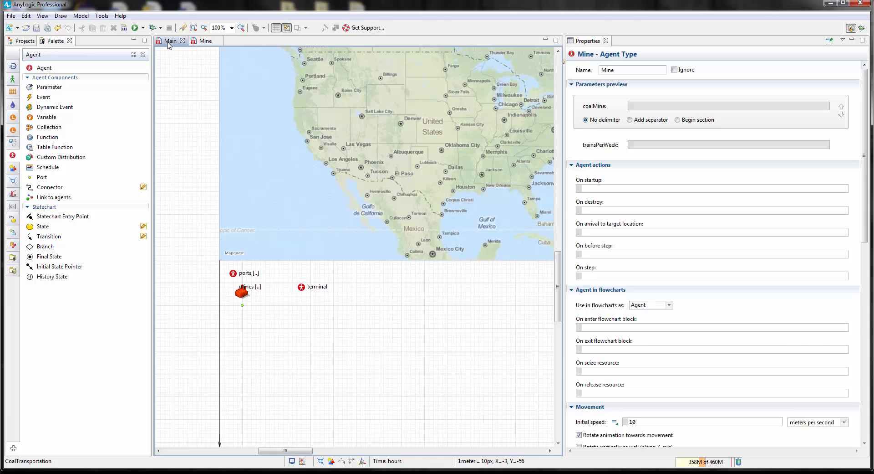
{"action": "left_click_drag", "start_coordinate": [296, 323], "coordinate": [295, 289]}
{"action": "left_click_drag", "start_coordinate": [245, 268], "coordinate": [369, 254]}
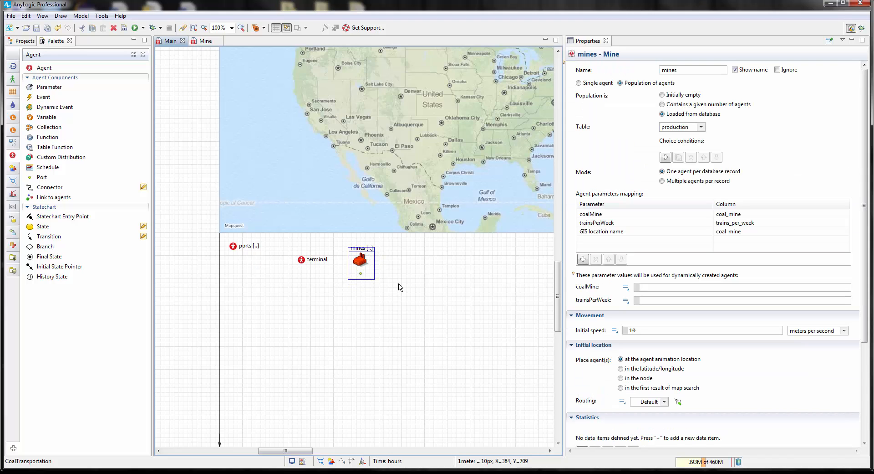
{"action": "left_click", "coordinate": [360, 312]}
{"action": "left_click_drag", "start_coordinate": [358, 310], "coordinate": [339, 327]}
{"action": "left_click_drag", "start_coordinate": [282, 278], "coordinate": [215, 280]}
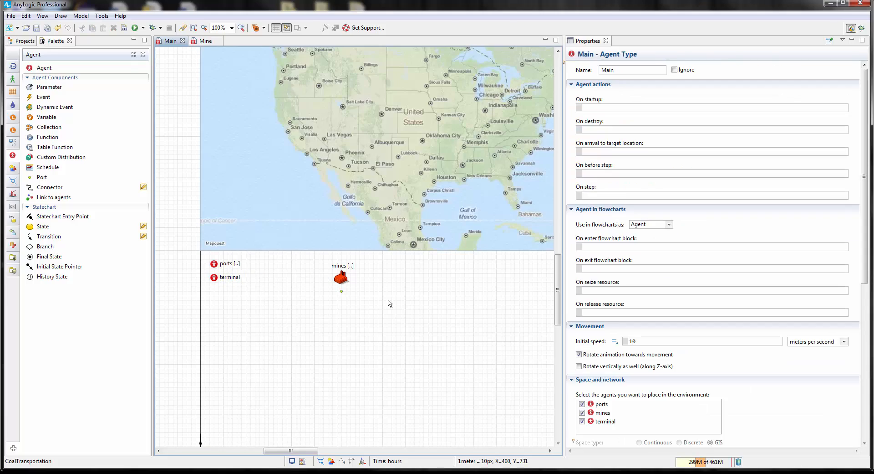
- Open the Seaport agent type and place a Fluid Library Tank block on its canvas, right of the parameters
{"action": "left_click_drag", "start_coordinate": [388, 305], "coordinate": [359, 363]}
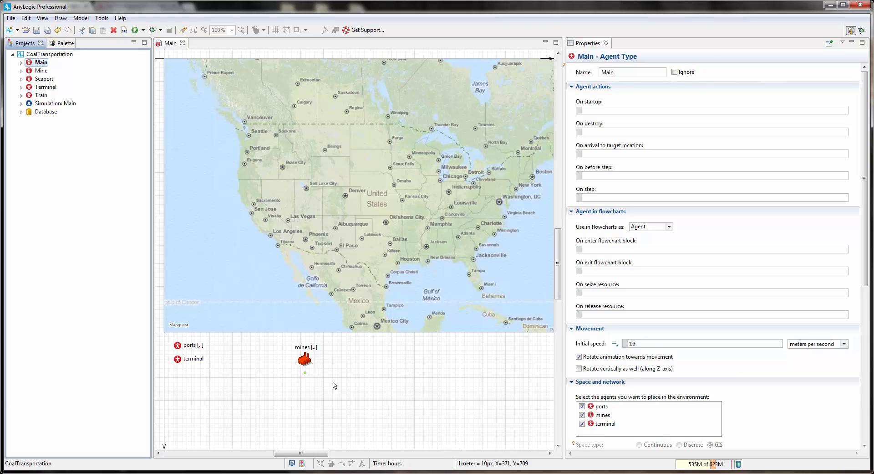
{"action": "double_click", "coordinate": [44, 79]}
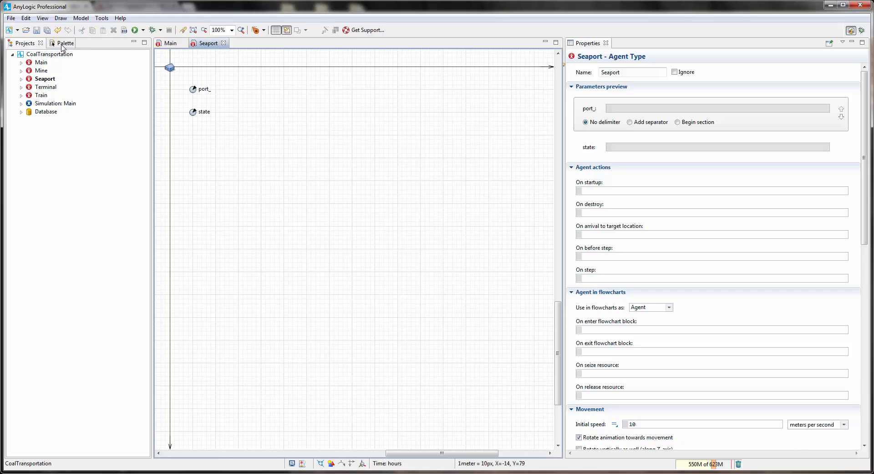
{"action": "left_click", "coordinate": [61, 44]}
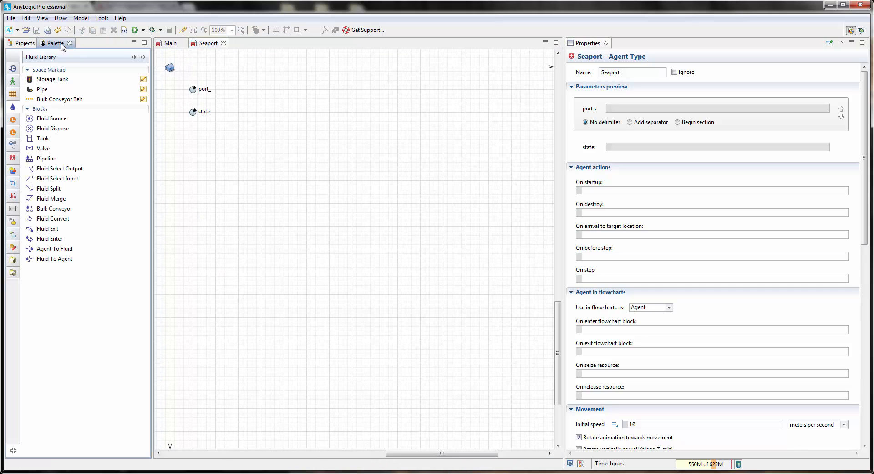
{"action": "left_click", "coordinate": [21, 109]}
{"action": "left_click_drag", "start_coordinate": [45, 139], "coordinate": [333, 147]}
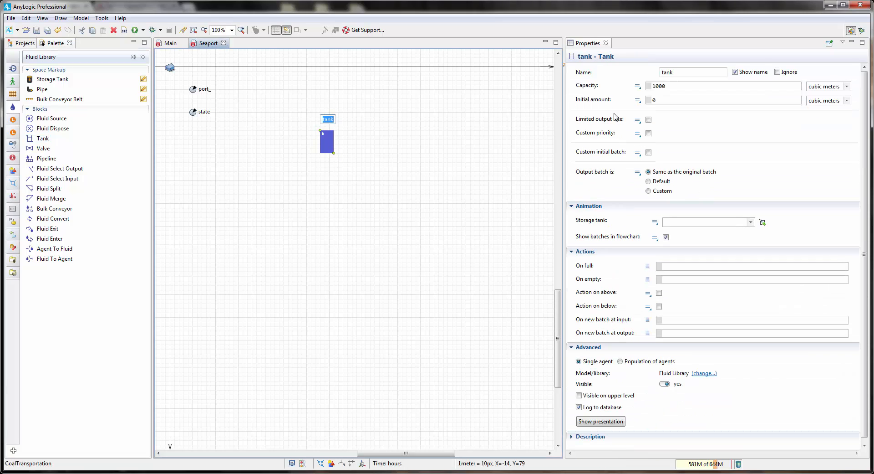
- Set the tank's capacity unit to tons and switch the capacity from a fixed value to a database value
{"action": "left_click", "coordinate": [638, 87]}
{"action": "left_click", "coordinate": [846, 86]}
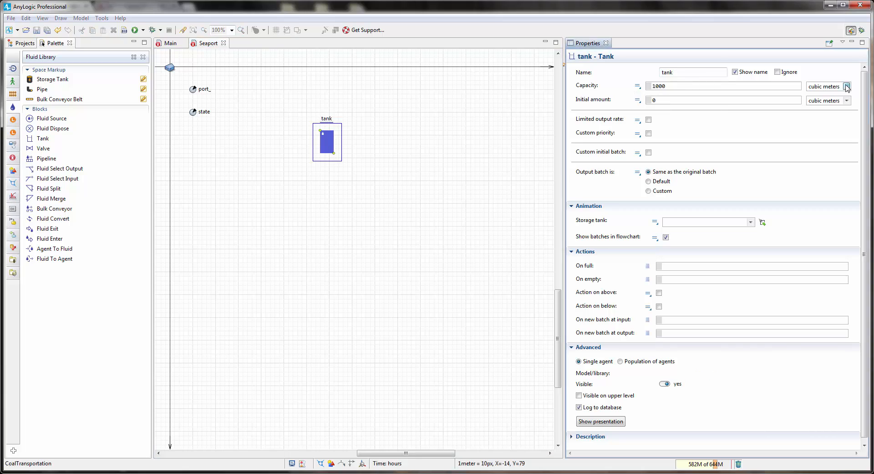
{"action": "left_click", "coordinate": [825, 132]}
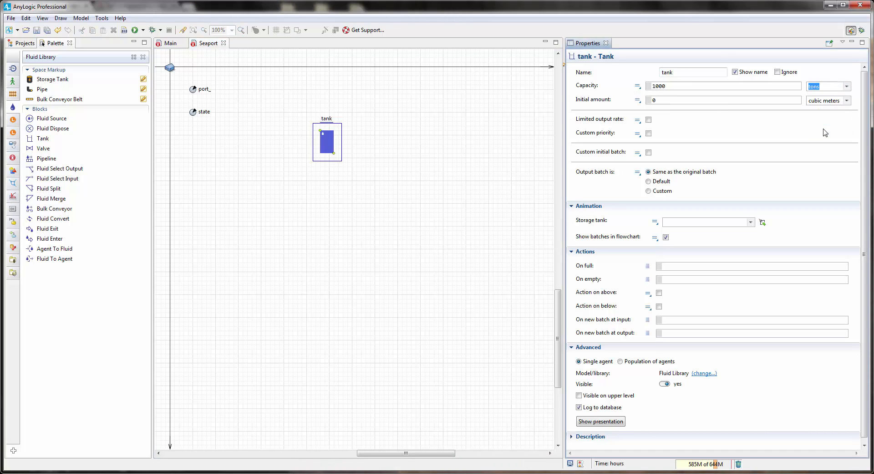
{"action": "left_click", "coordinate": [638, 87]}
{"action": "left_click", "coordinate": [658, 108]}
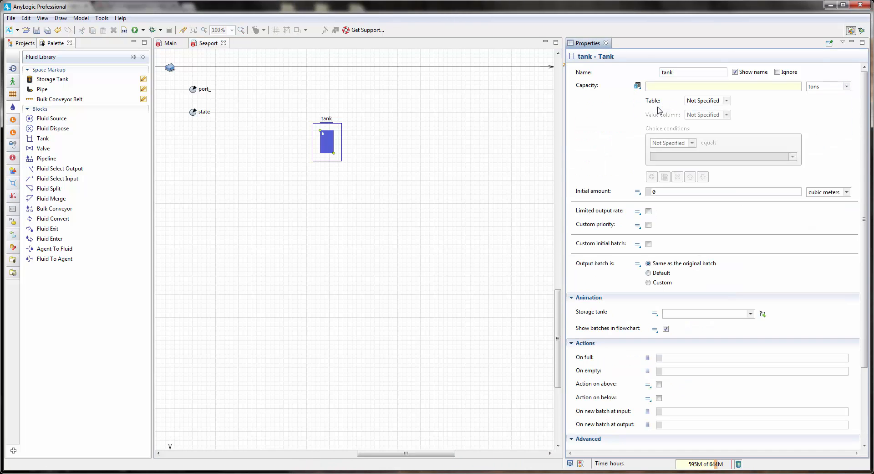
- Take the tank's capacity from the capacity_ton column of the parameters table where object equals "Port"
{"action": "left_click", "coordinate": [726, 101]}
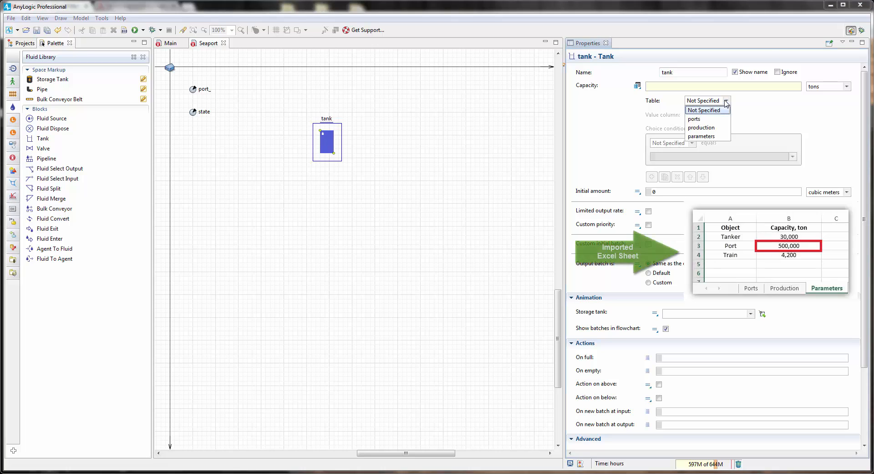
{"action": "left_click", "coordinate": [701, 136]}
{"action": "left_click", "coordinate": [728, 115]}
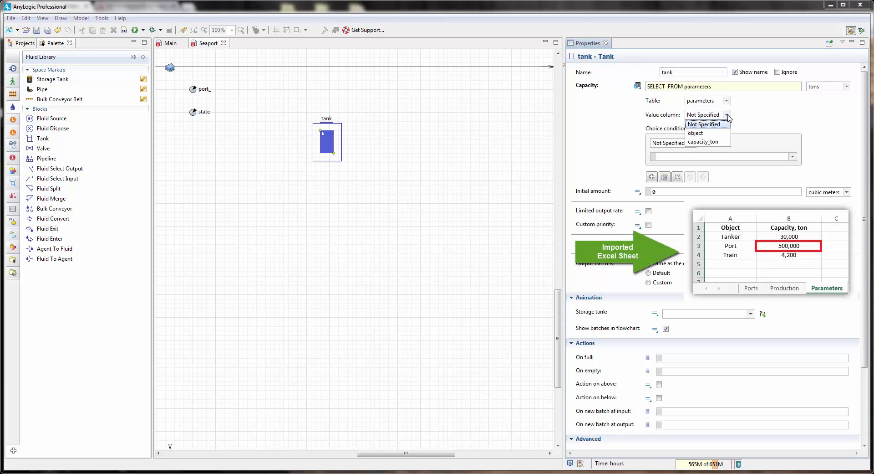
{"action": "left_click", "coordinate": [711, 142]}
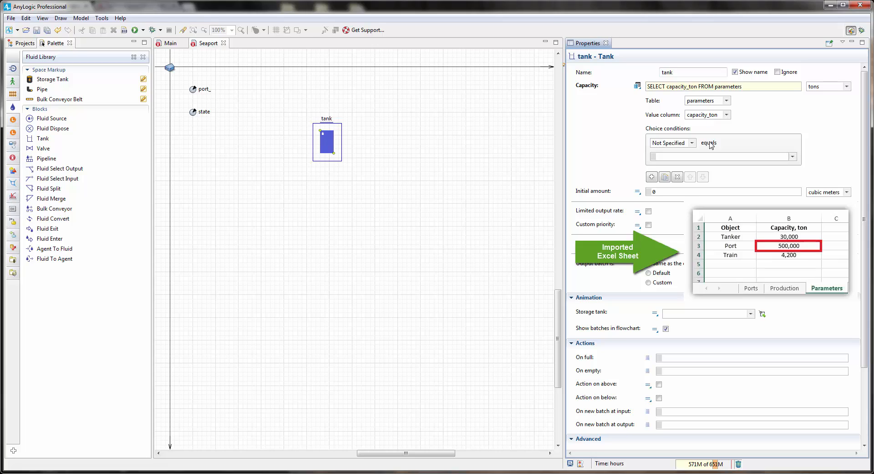
{"action": "left_click", "coordinate": [692, 143]}
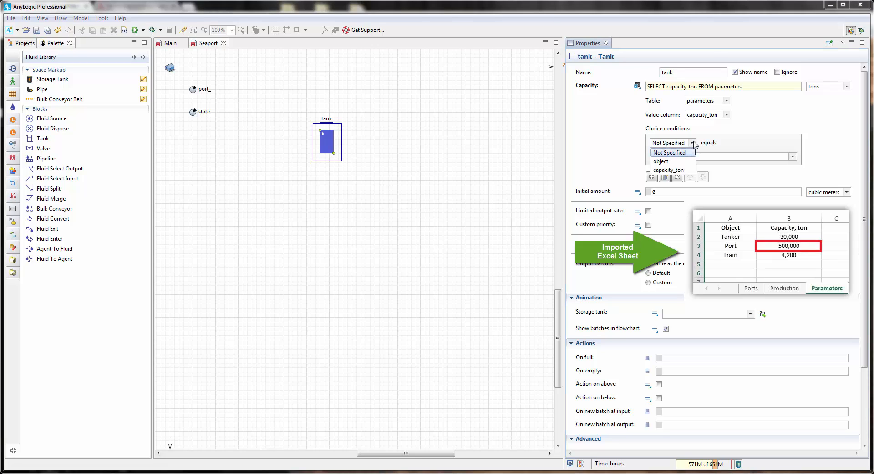
{"action": "left_click", "coordinate": [668, 162]}
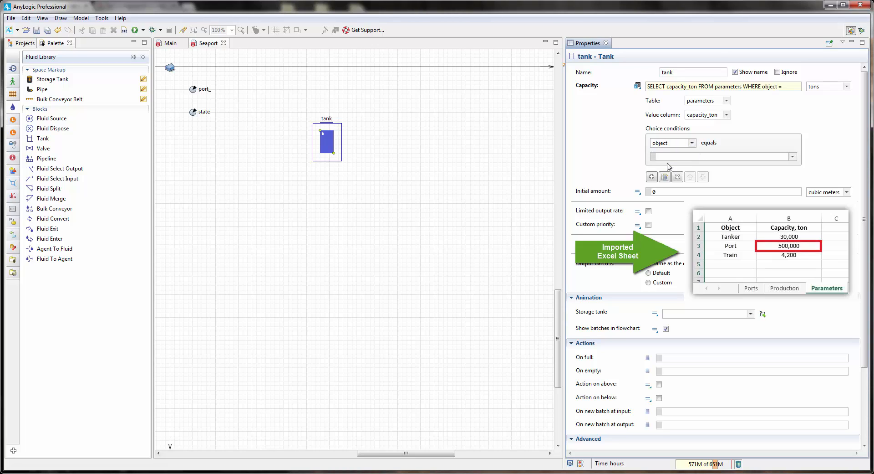
{"action": "left_click", "coordinate": [793, 157]}
{"action": "left_click", "coordinate": [667, 183]}
- Set the tank's initial amount to 200000 tons
{"action": "left_click", "coordinate": [655, 192]}
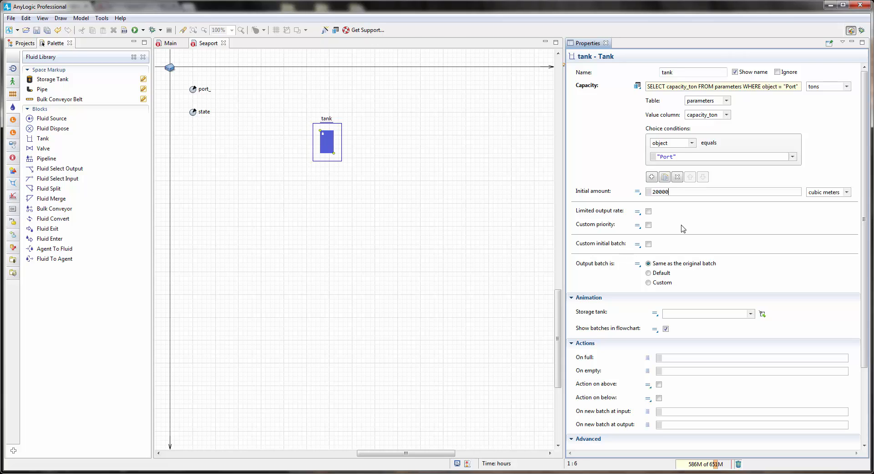
{"action": "left_click", "coordinate": [845, 193]}
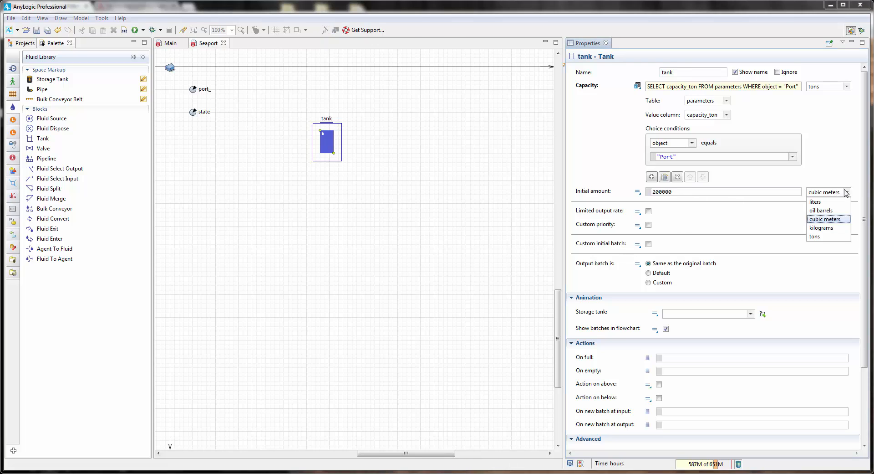
{"action": "left_click", "coordinate": [820, 239]}
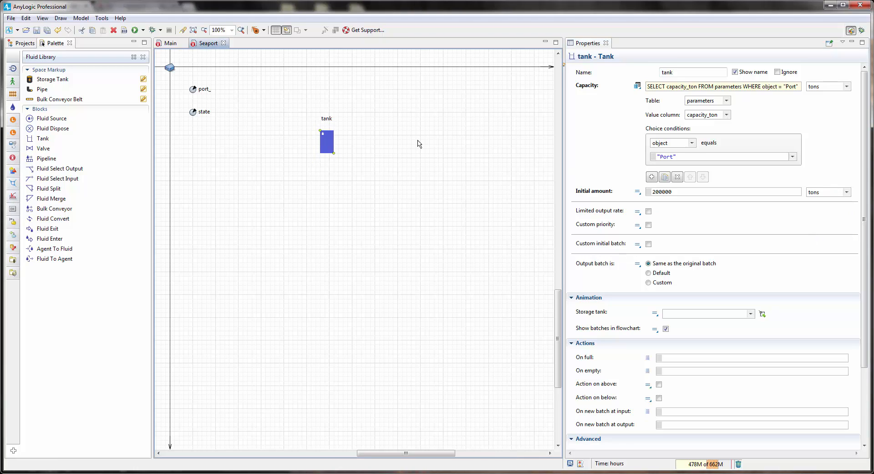
- Add a Fluid Enter block and a Bulk Conveyor before the tank, connected in sequence to the tank's input
{"action": "left_click", "coordinate": [369, 164]}
{"action": "left_click_drag", "start_coordinate": [318, 172], "coordinate": [317, 184]}
{"action": "left_click_drag", "start_coordinate": [373, 186], "coordinate": [394, 181]}
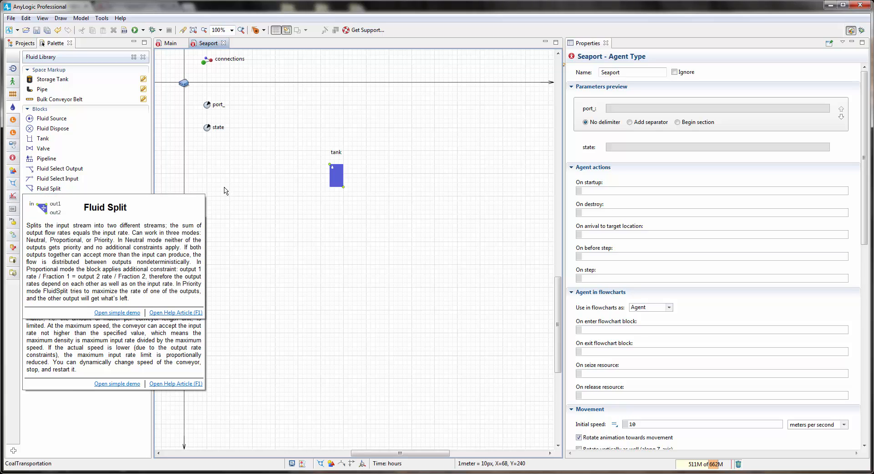
{"action": "left_click_drag", "start_coordinate": [50, 238], "coordinate": [254, 165]}
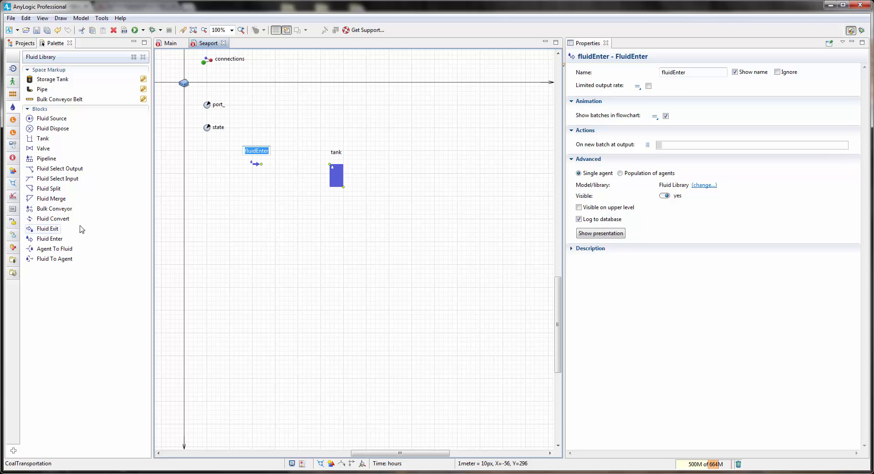
{"action": "left_click_drag", "start_coordinate": [54, 209], "coordinate": [289, 167]}
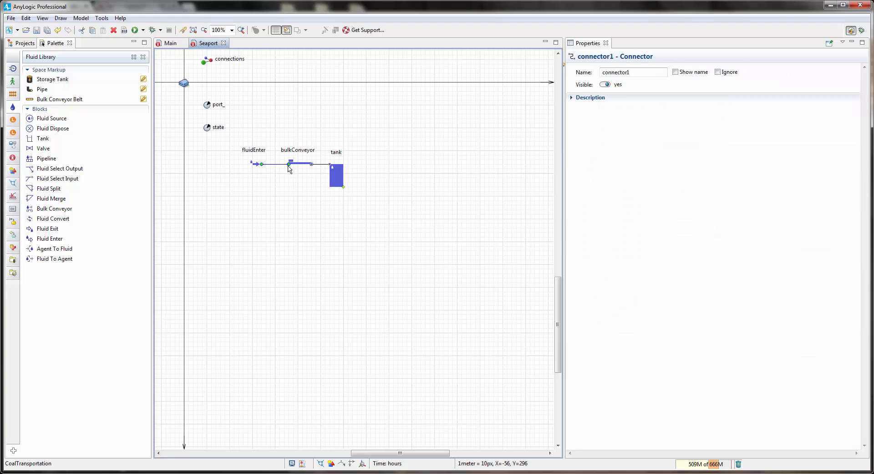
- Extend the flowchart from the tank's output with a Valve, a second Bulk Conveyor and a Fluid Exit block
{"action": "left_click", "coordinate": [299, 204]}
{"action": "left_click_drag", "start_coordinate": [299, 205], "coordinate": [296, 225]}
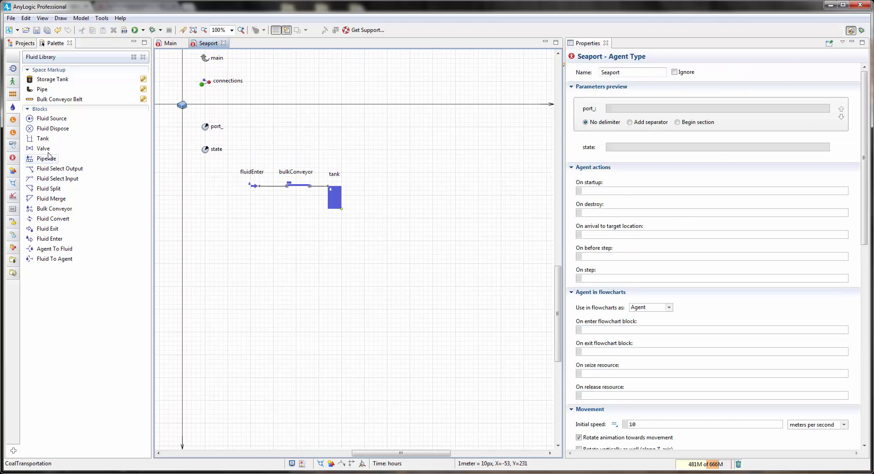
{"action": "left_click_drag", "start_coordinate": [43, 148], "coordinate": [374, 209]}
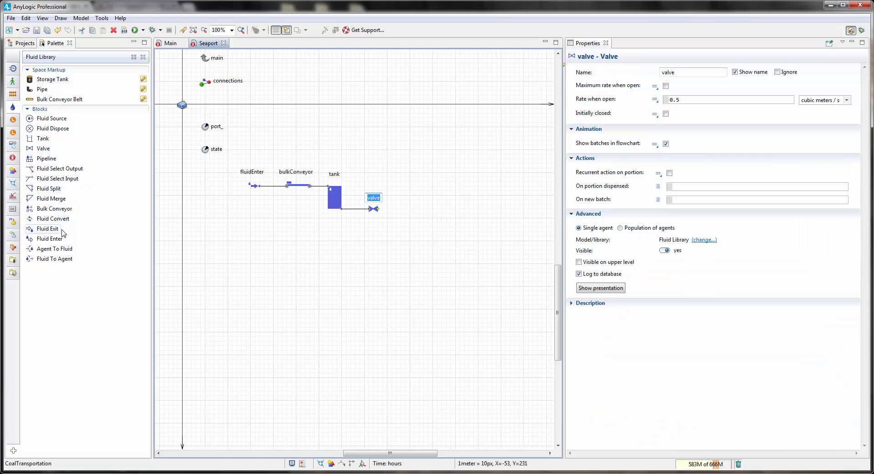
{"action": "left_click_drag", "start_coordinate": [53, 210], "coordinate": [422, 208]}
{"action": "left_click_drag", "start_coordinate": [48, 228], "coordinate": [469, 219]}
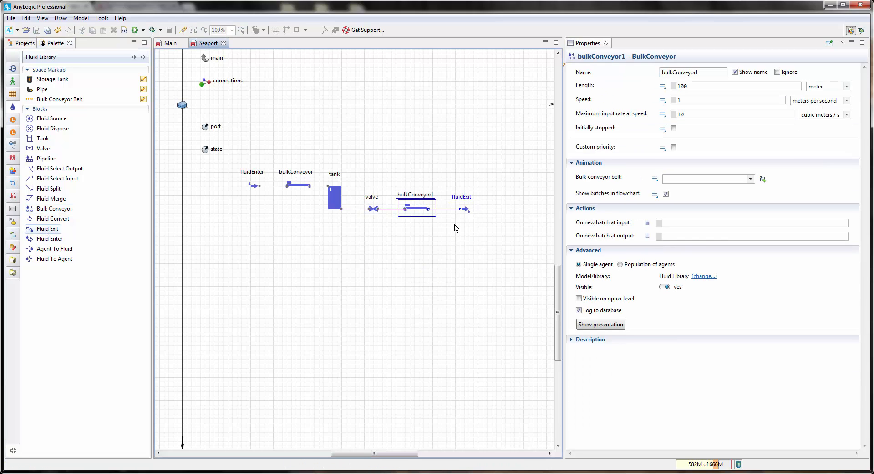
- Set the unit of the maximum input rate to tons / s for the bulk conveyor feeding the tank
{"action": "left_click", "coordinate": [401, 280]}
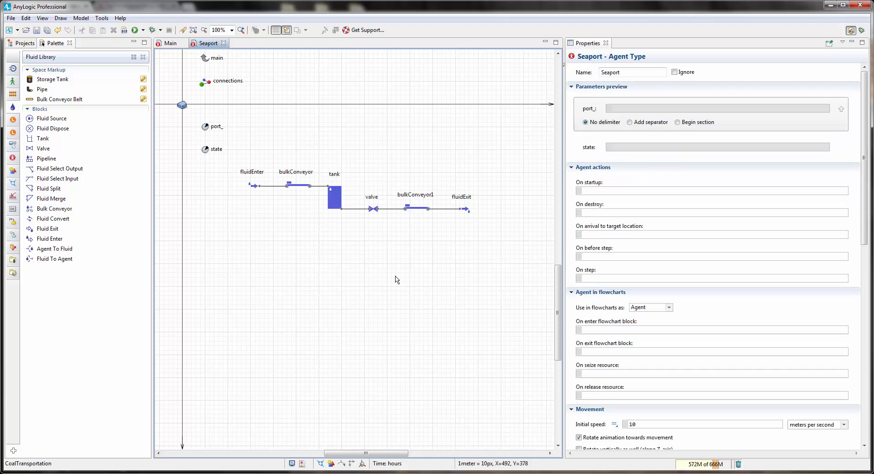
{"action": "left_click_drag", "start_coordinate": [367, 267], "coordinate": [381, 261]}
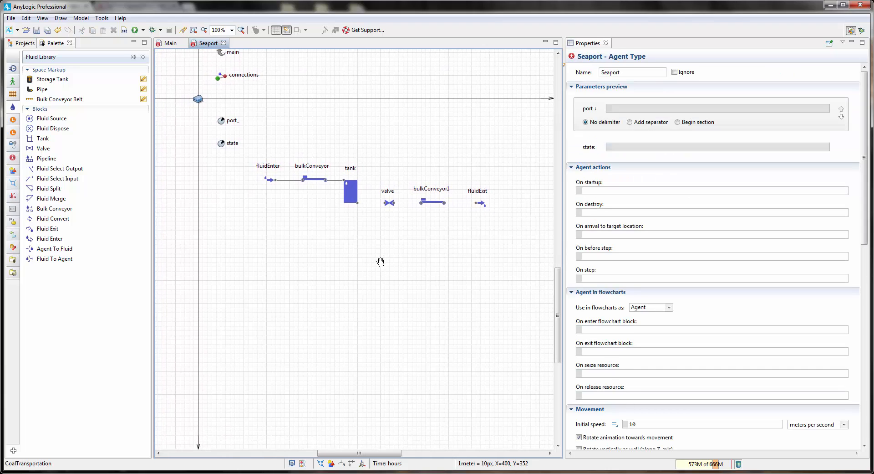
{"action": "left_click", "coordinate": [312, 184]}
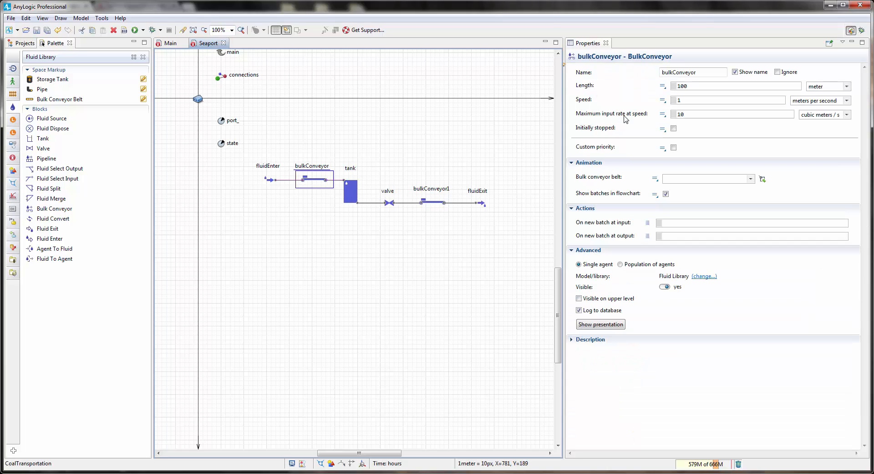
{"action": "left_click", "coordinate": [847, 115]}
{"action": "left_click", "coordinate": [828, 159]}
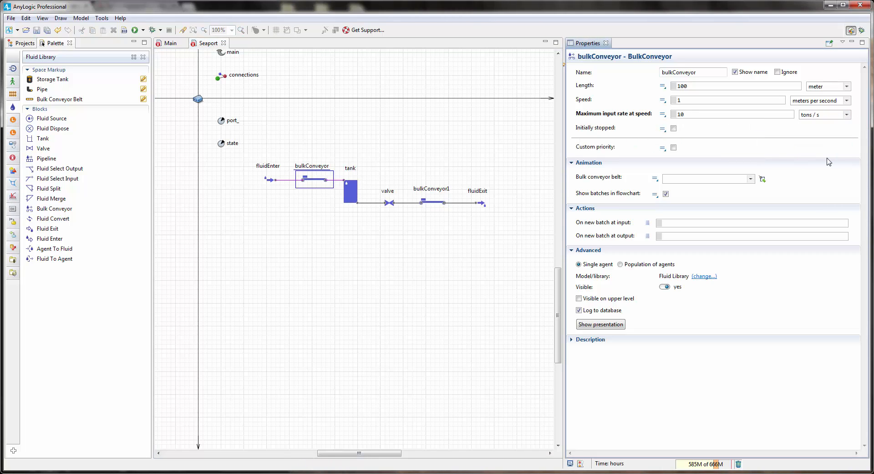
- Make the valve initially closed and set the unit of its rate when open to tons / s
{"action": "left_click", "coordinate": [390, 203]}
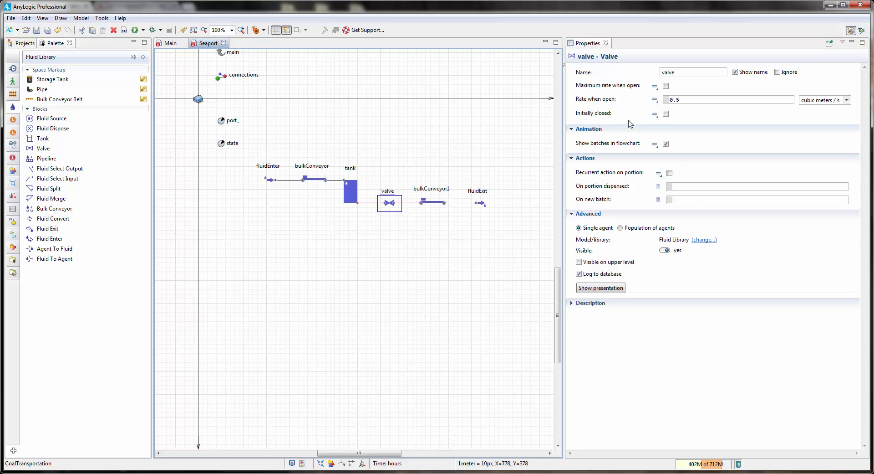
{"action": "left_click", "coordinate": [666, 114]}
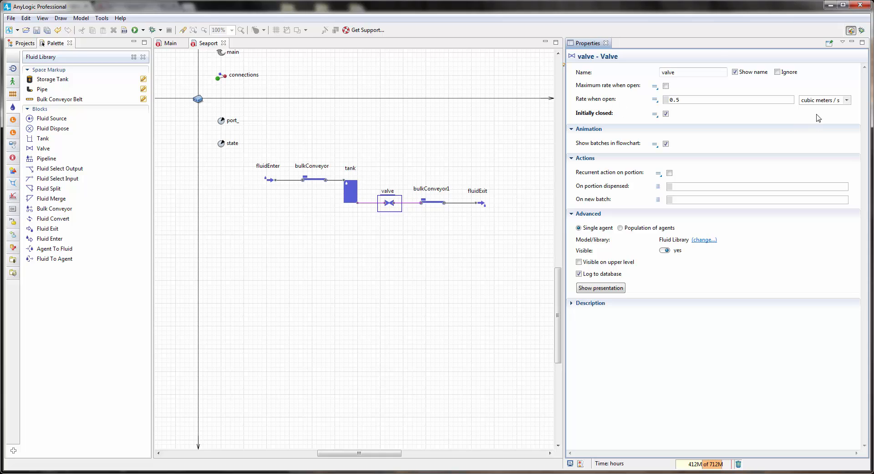
{"action": "left_click", "coordinate": [847, 101]}
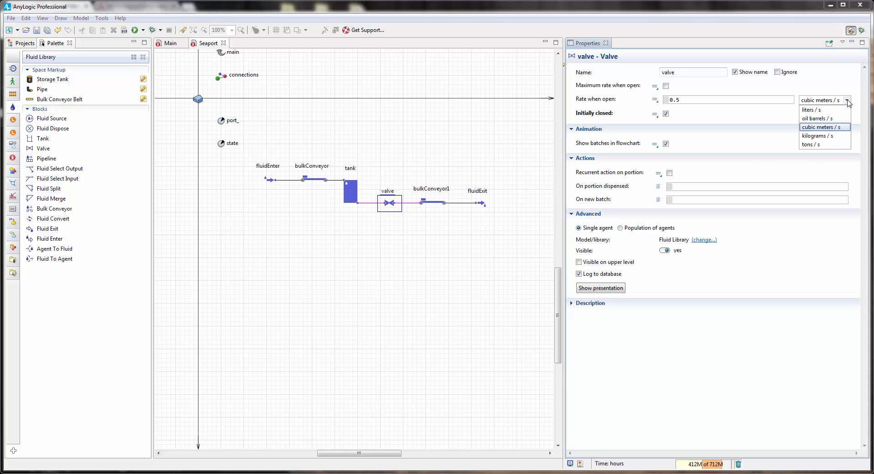
{"action": "left_click", "coordinate": [814, 144]}
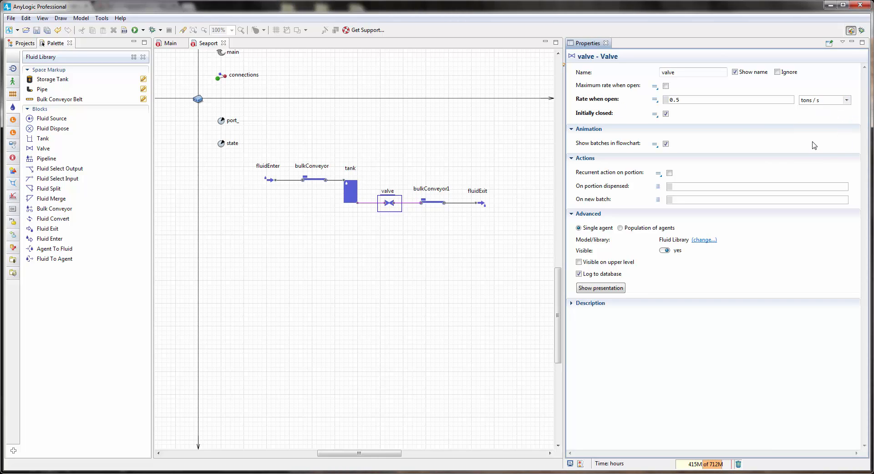
- Set the unit of the maximum input rate to tons / s for the bulk conveyor after the valve
{"action": "left_click", "coordinate": [436, 204]}
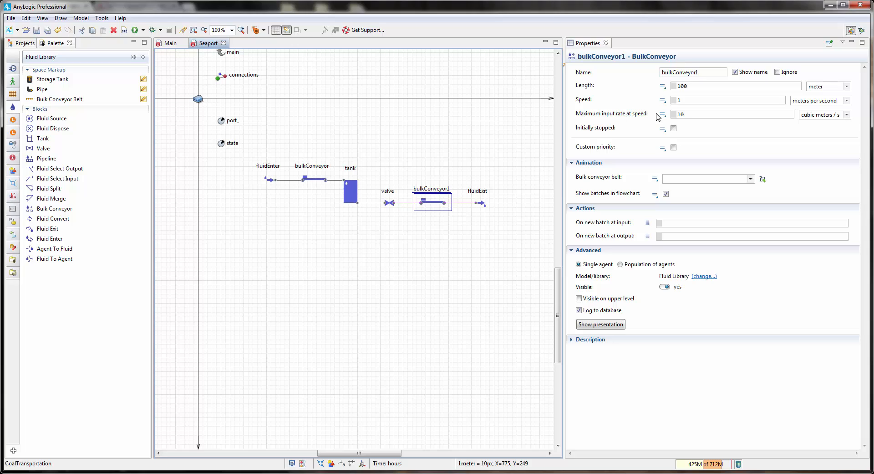
{"action": "left_click", "coordinate": [847, 114]}
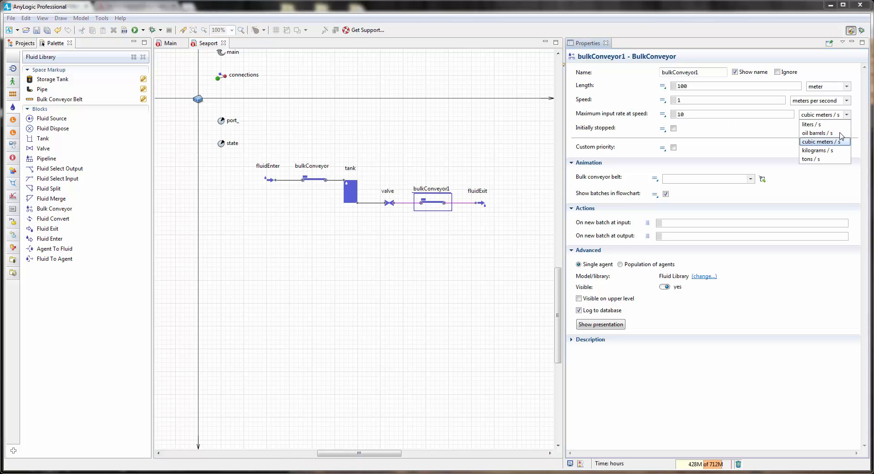
{"action": "left_click", "coordinate": [810, 158]}
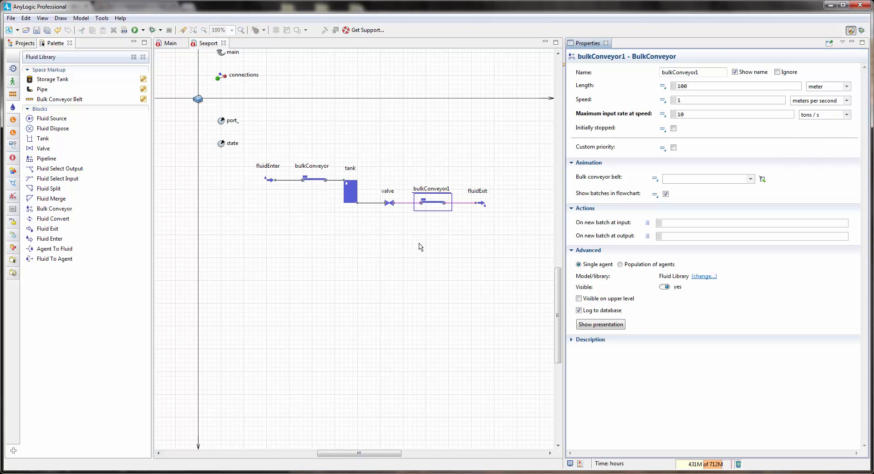
{"action": "left_click", "coordinate": [416, 259]}
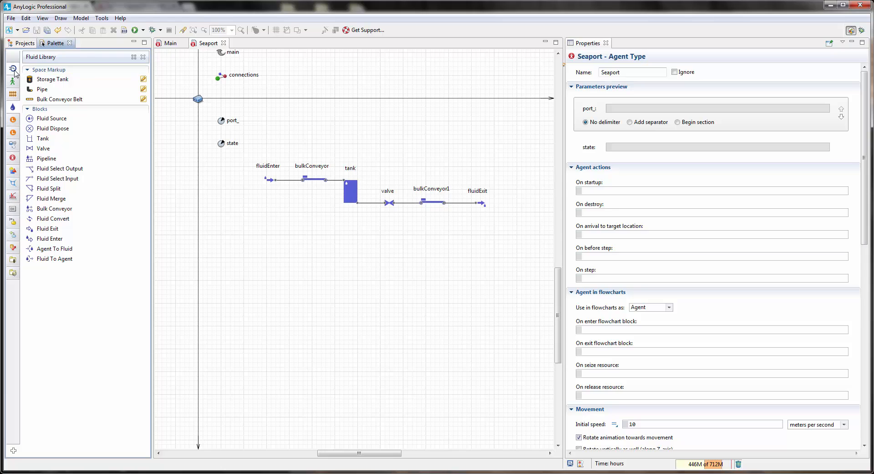
- Add a Process Modeling Library Enter block connected to a Queue below the Seaport's fluid flowchart
{"action": "left_click", "coordinate": [14, 69]}
{"action": "mouse_move", "coordinate": [48, 60]}
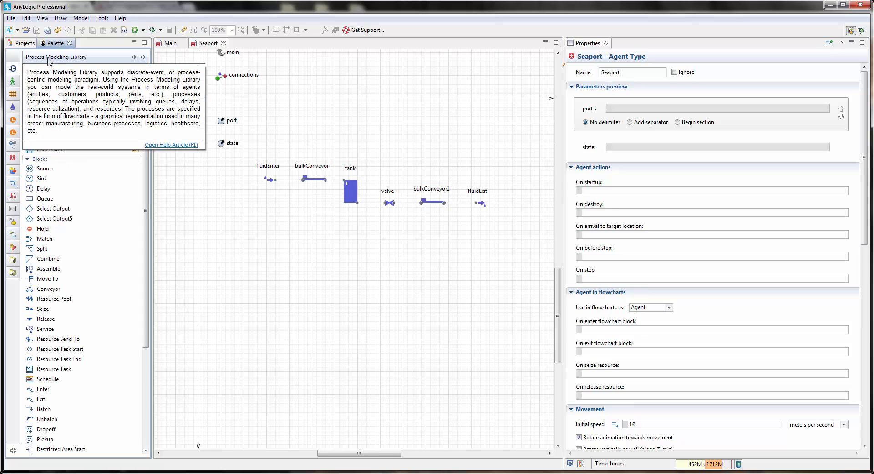
{"action": "scroll", "coordinate": [278, 242], "scroll_direction": "down", "scroll_amount": 3}
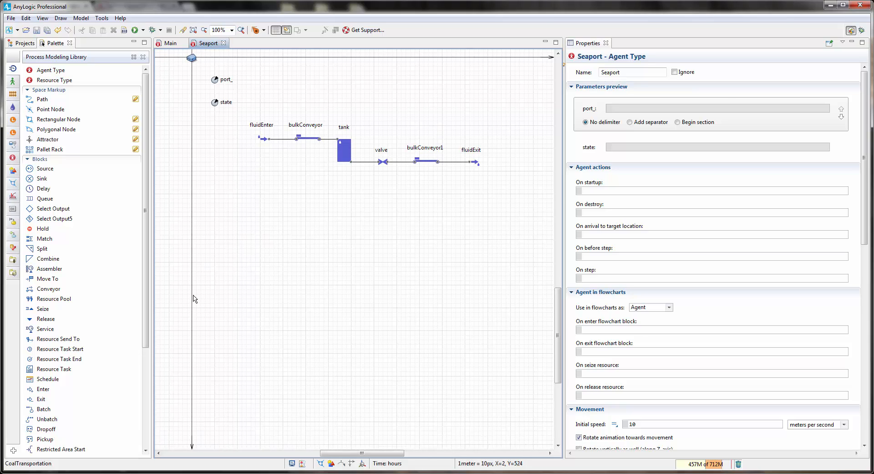
{"action": "left_click_drag", "start_coordinate": [43, 389], "coordinate": [254, 218]}
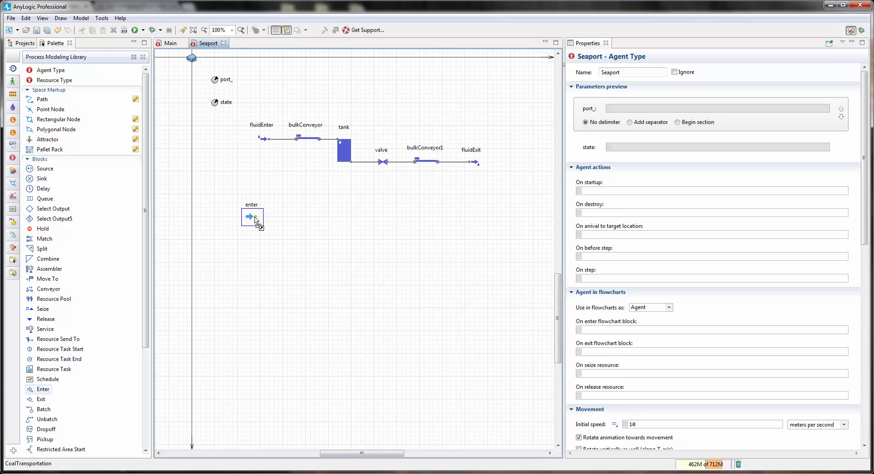
{"action": "left_click_drag", "start_coordinate": [64, 200], "coordinate": [296, 219]}
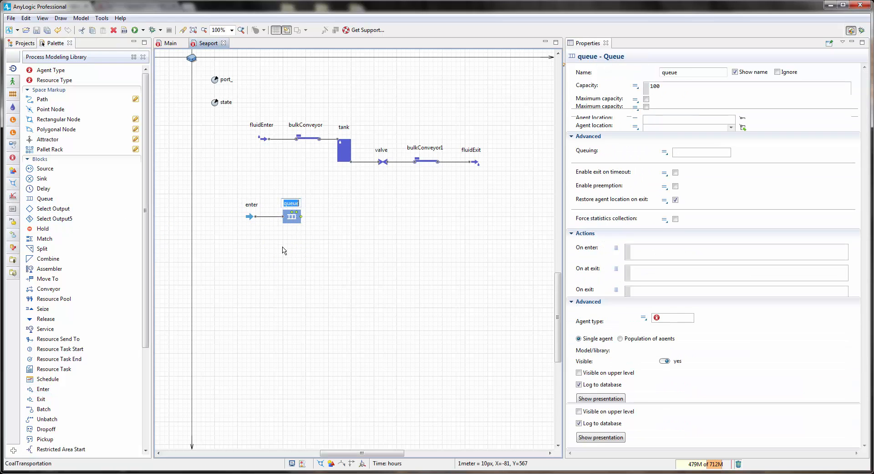
{"action": "left_click_drag", "start_coordinate": [297, 253], "coordinate": [288, 265]}
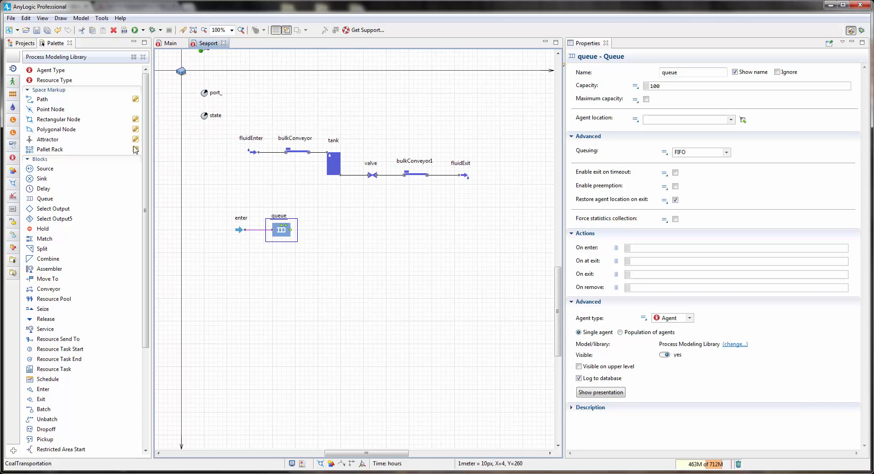
- Set the Enter block's agent type to Train and enable maximum capacity for the queue
{"action": "left_click", "coordinate": [237, 230]}
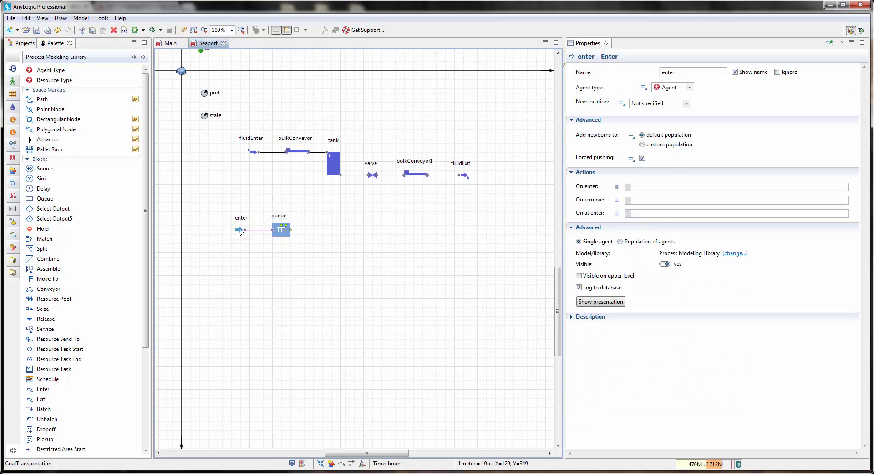
{"action": "left_click", "coordinate": [689, 87]}
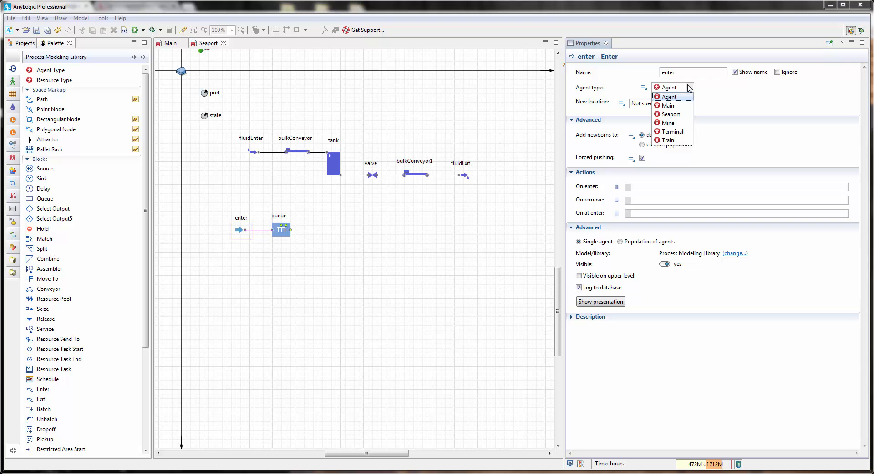
{"action": "left_click", "coordinate": [668, 140]}
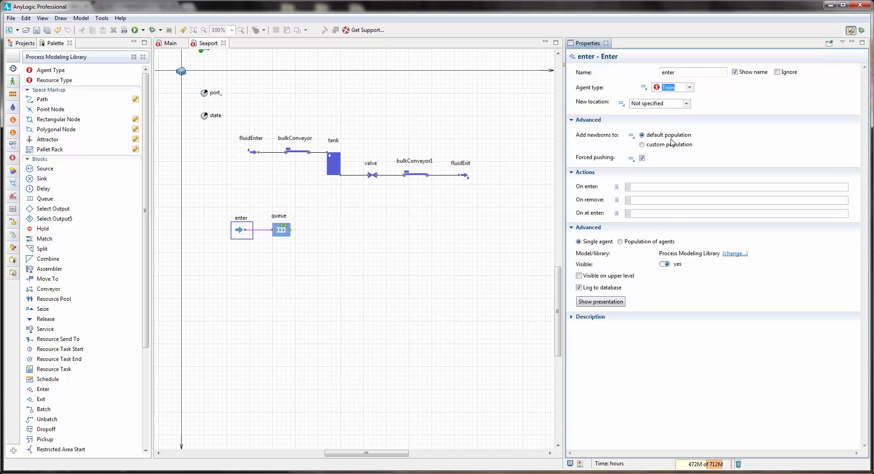
{"action": "left_click", "coordinate": [282, 229]}
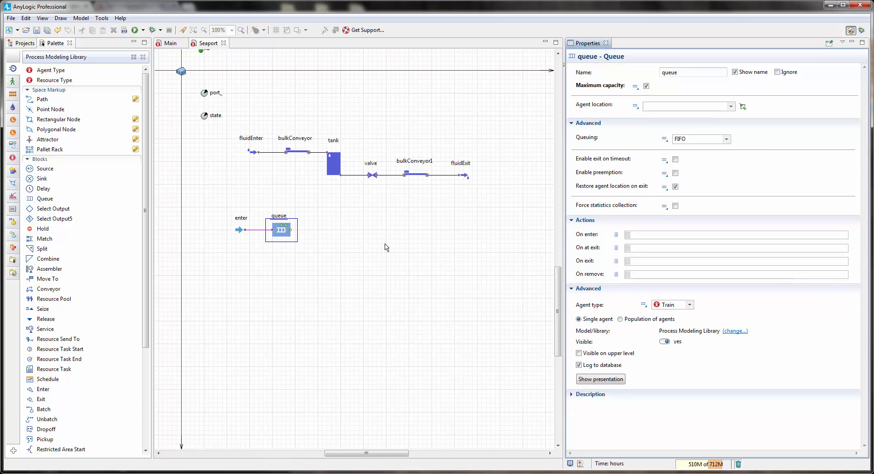
- Shift the Enter and Queue blocks down and left, and extend their flow with Agent To Fluid and Bulk Conveyor blocks
{"action": "left_click", "coordinate": [306, 210]}
{"action": "left_click_drag", "start_coordinate": [305, 211], "coordinate": [199, 263]}
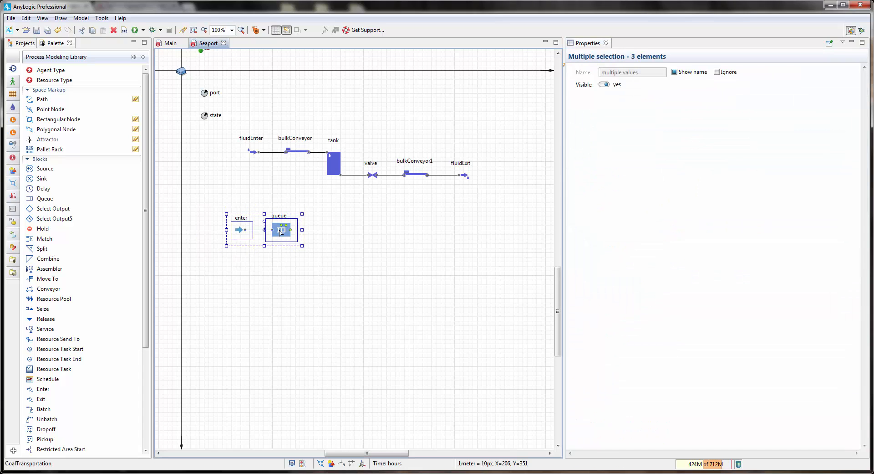
{"action": "left_click_drag", "start_coordinate": [282, 229], "coordinate": [254, 247]}
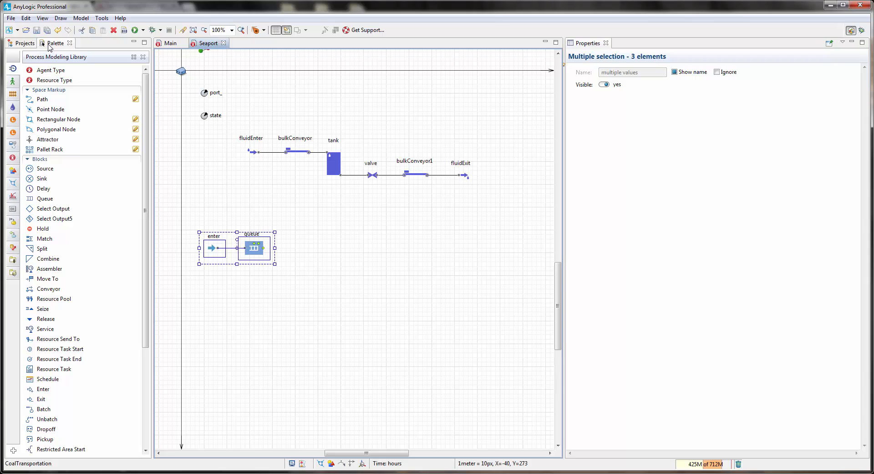
{"action": "left_click", "coordinate": [14, 109]}
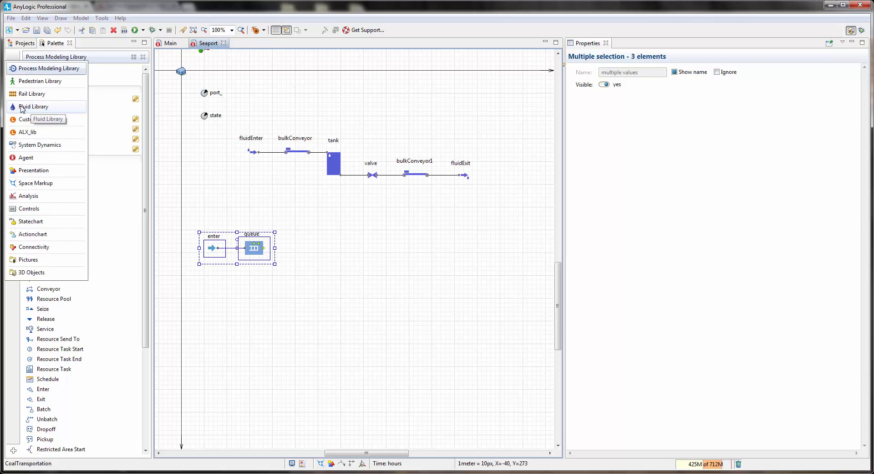
{"action": "left_click", "coordinate": [34, 110]}
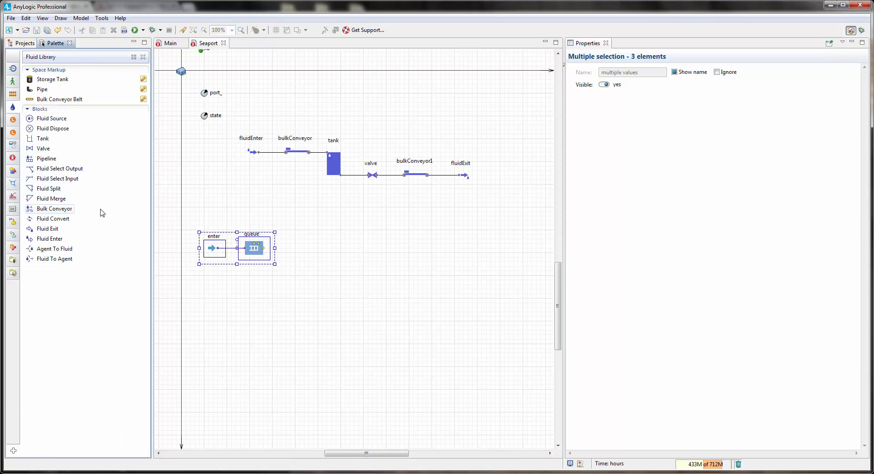
{"action": "mouse_move", "coordinate": [102, 211]}
{"action": "left_click", "coordinate": [274, 382]}
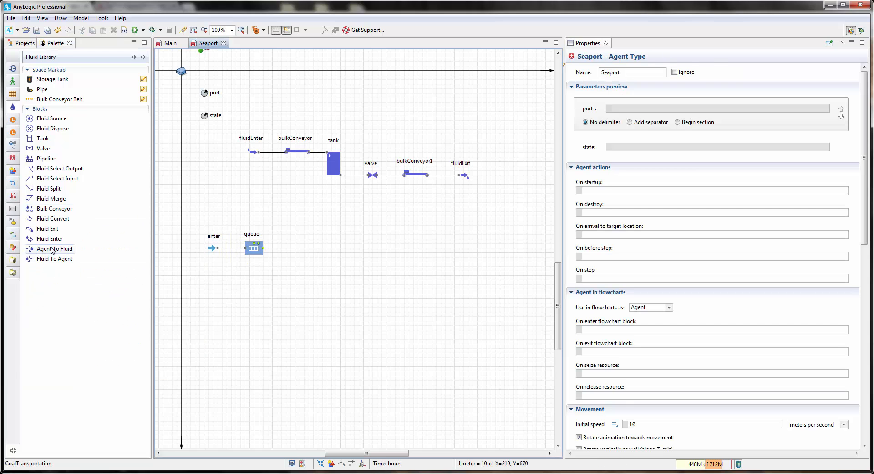
{"action": "mouse_move", "coordinate": [51, 251]}
{"action": "left_click_drag", "start_coordinate": [52, 251], "coordinate": [305, 250]}
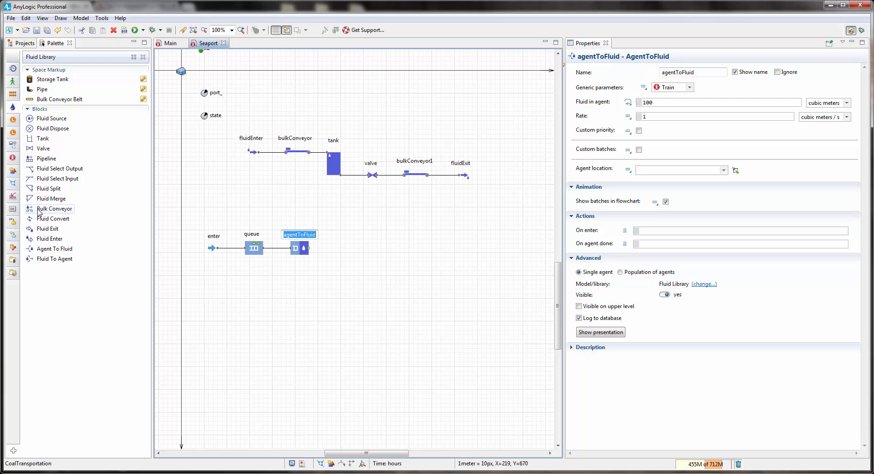
{"action": "left_click_drag", "start_coordinate": [39, 210], "coordinate": [355, 247]}
{"action": "left_click", "coordinate": [418, 267]}
- Make room before the tank and insert a Fluid Merge block there, joining the upper and lower bulk conveyor flows
{"action": "left_click_drag", "start_coordinate": [502, 118], "coordinate": [314, 222]}
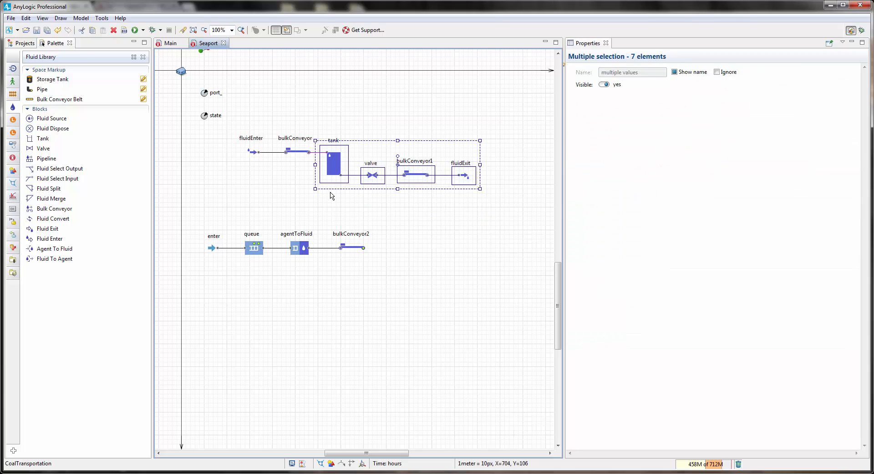
{"action": "left_click_drag", "start_coordinate": [336, 169], "coordinate": [404, 170]}
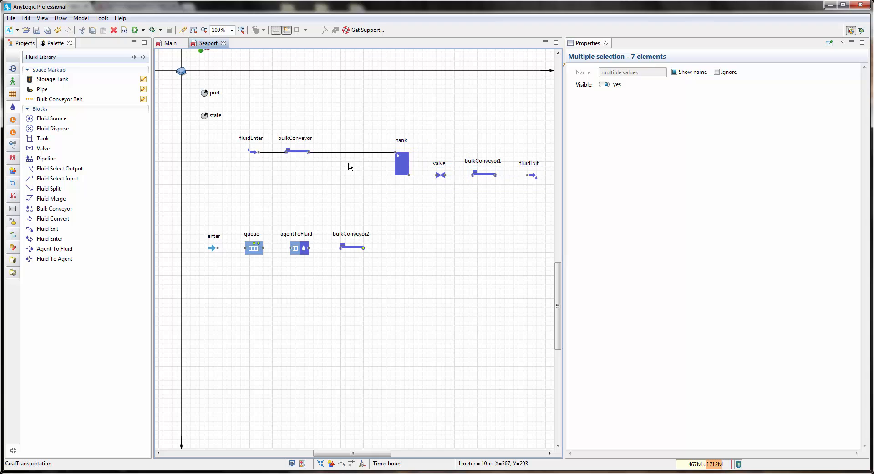
{"action": "left_click", "coordinate": [319, 192]}
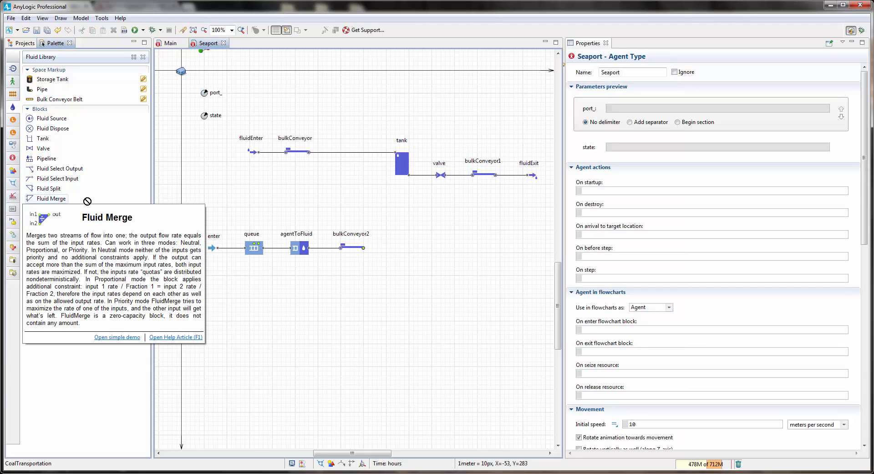
{"action": "left_click_drag", "start_coordinate": [47, 199], "coordinate": [198, 219]}
- Nudge the whole lower branch, from Enter to its bulk conveyor, slightly left of the connection to the Fluid Merge block
{"action": "left_click", "coordinate": [369, 267]}
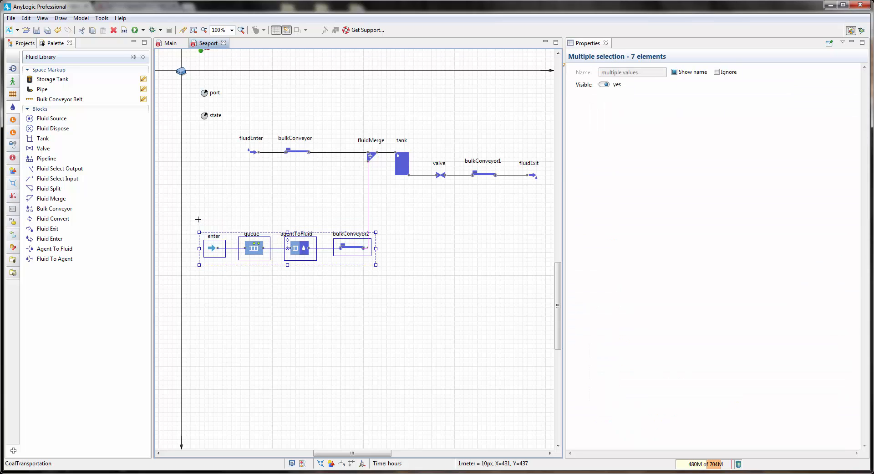
{"action": "key", "text": "Left"}
{"action": "key", "text": "Left"}
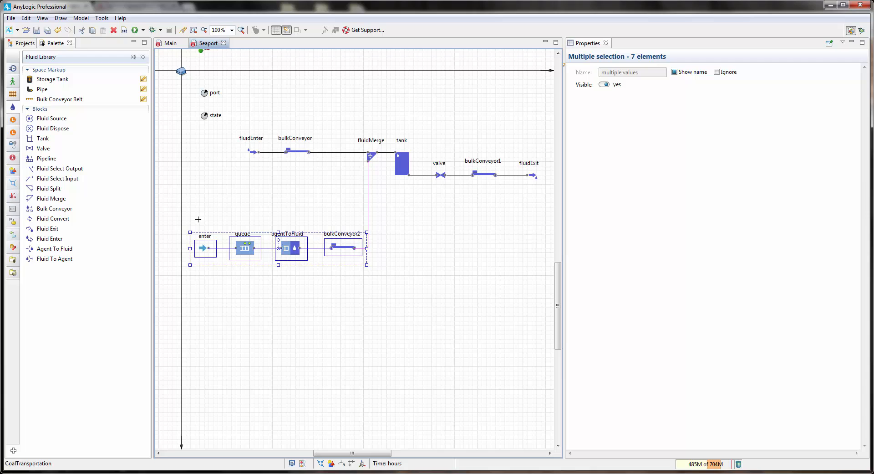
{"action": "left_click", "coordinate": [429, 307]}
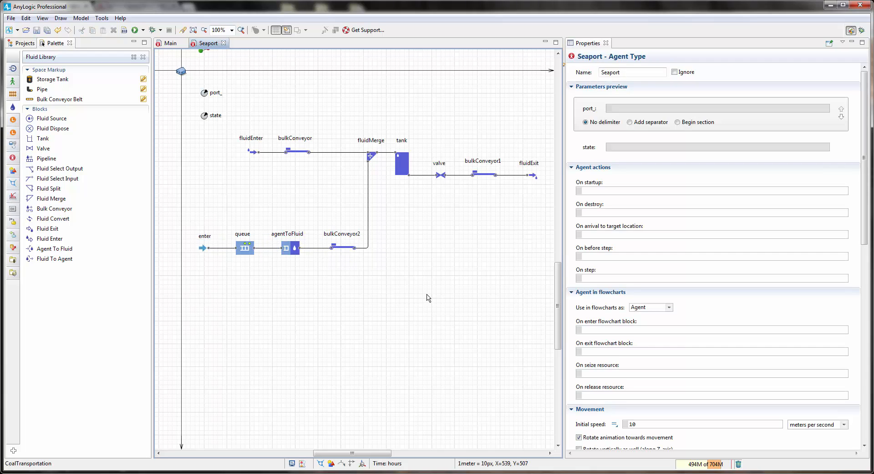
{"action": "left_click_drag", "start_coordinate": [444, 246], "coordinate": [425, 254]}
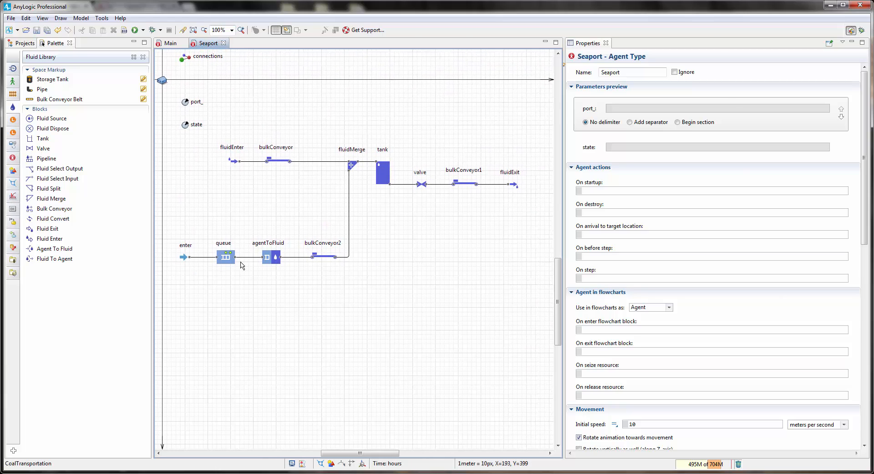
- Set the Agent To Fluid block's fluid in agent to agent.capacity in tons and its rate unit to tons / s
{"action": "left_click", "coordinate": [281, 259]}
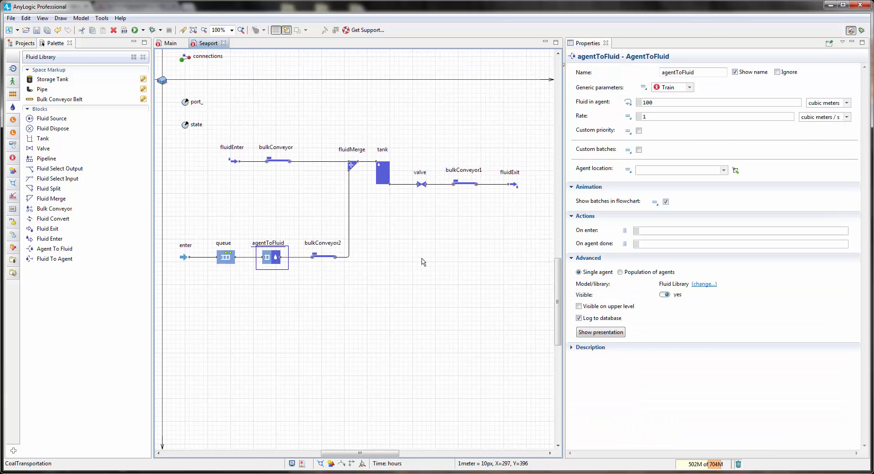
{"action": "left_click", "coordinate": [629, 102]}
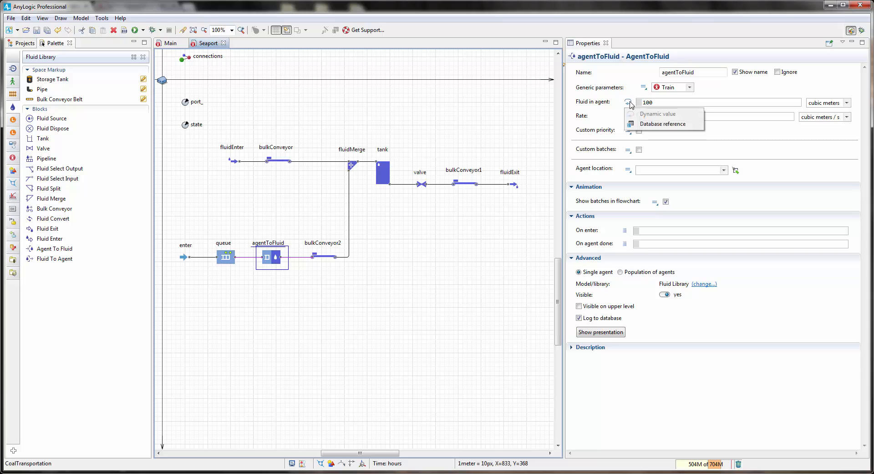
{"action": "left_click", "coordinate": [656, 102]}
{"action": "double_click", "coordinate": [658, 103]}
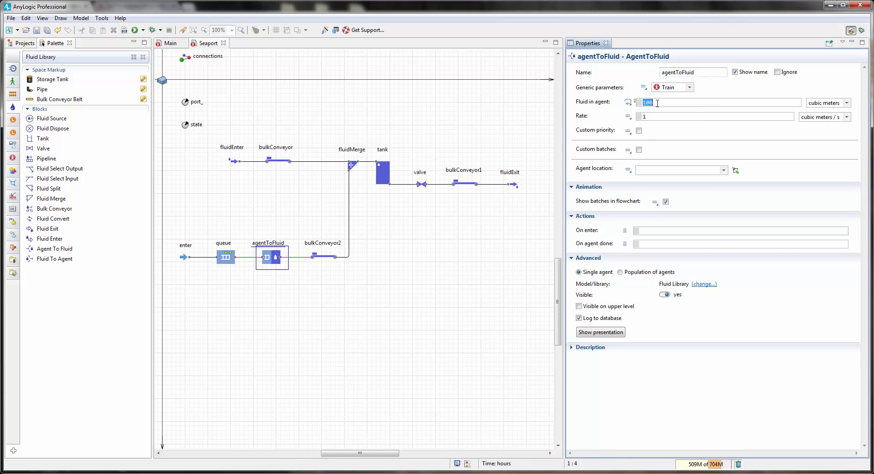
{"action": "type", "text": "agent.ca"}
{"action": "double_click", "coordinate": [698, 112]}
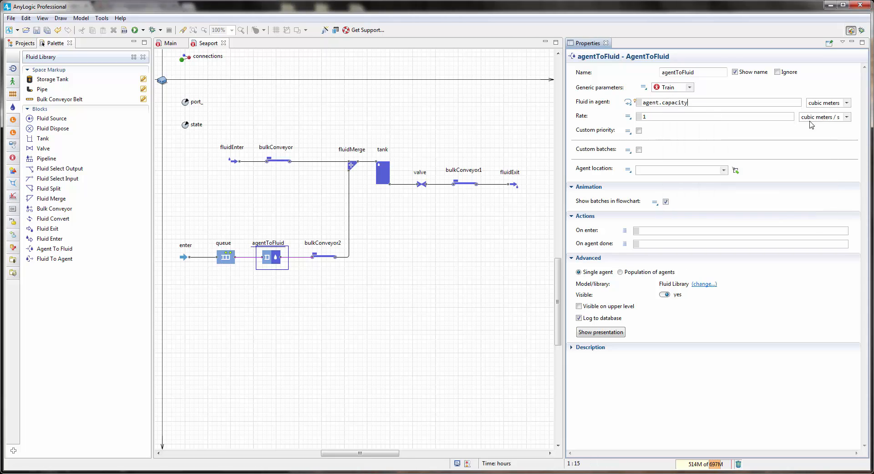
{"action": "left_click", "coordinate": [846, 104]}
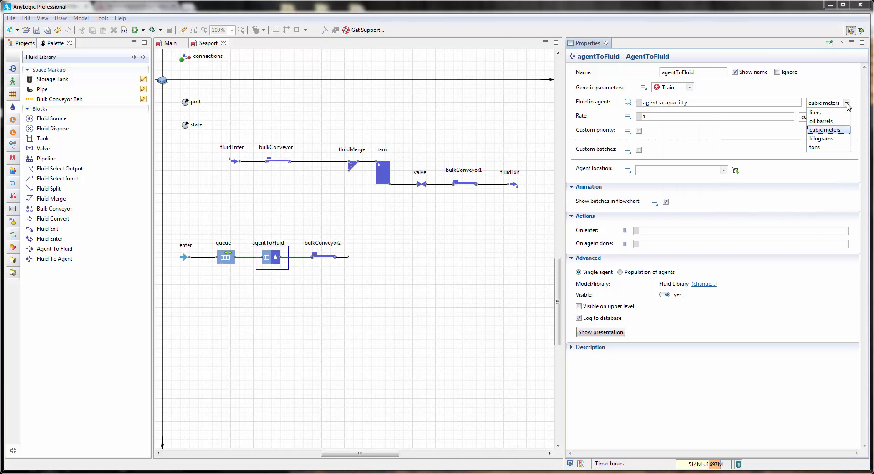
{"action": "left_click", "coordinate": [815, 147]}
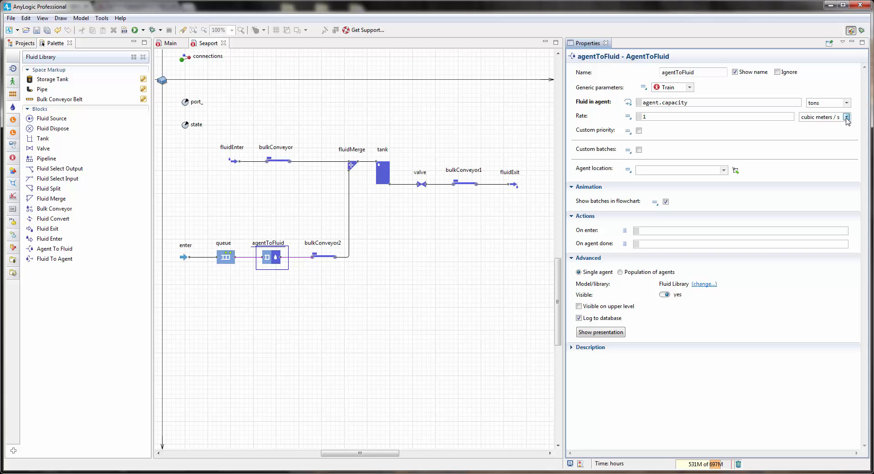
{"action": "left_click", "coordinate": [847, 117]}
{"action": "left_click", "coordinate": [814, 161]}
- Set the unit of the maximum input rate to tons / s for the bulk conveyor after the Agent To Fluid block
{"action": "left_click", "coordinate": [319, 257]}
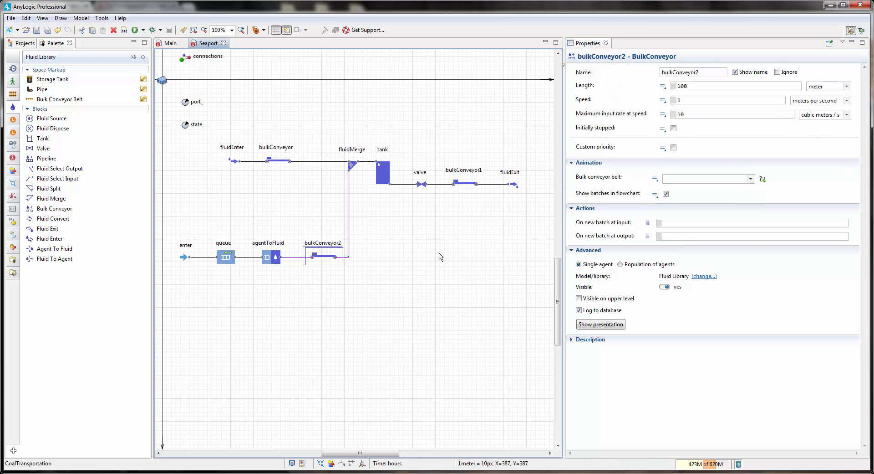
{"action": "mouse_move", "coordinate": [646, 120]}
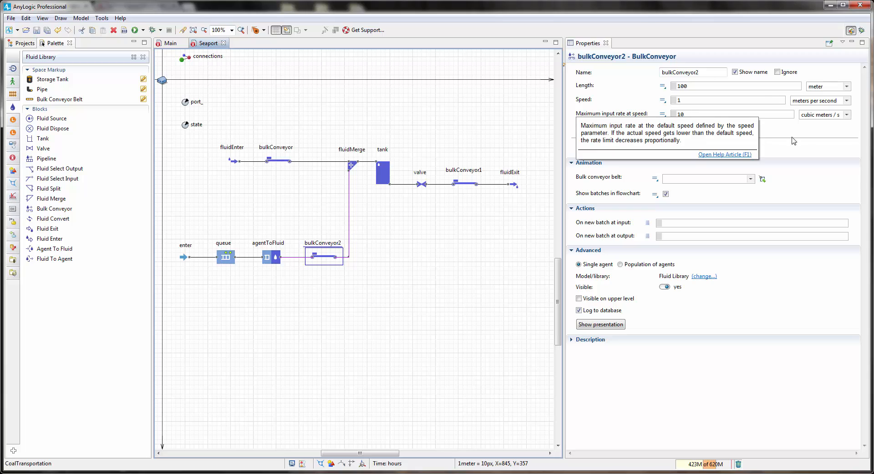
{"action": "left_click", "coordinate": [847, 114]}
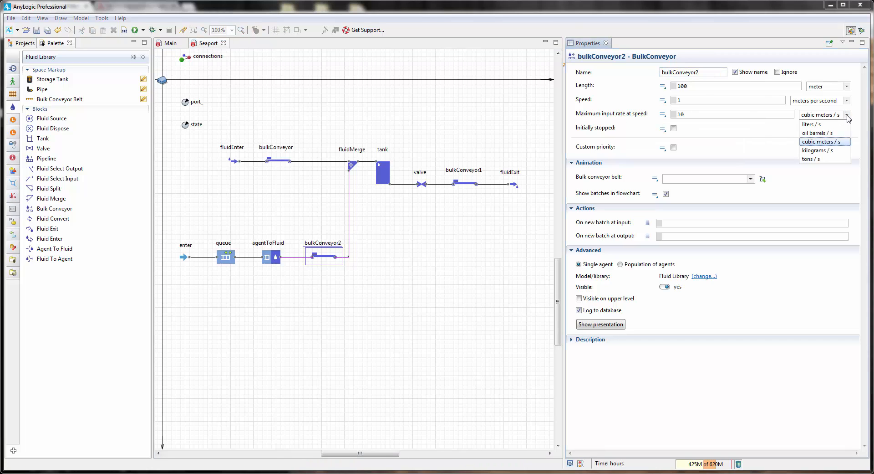
{"action": "left_click", "coordinate": [817, 163]}
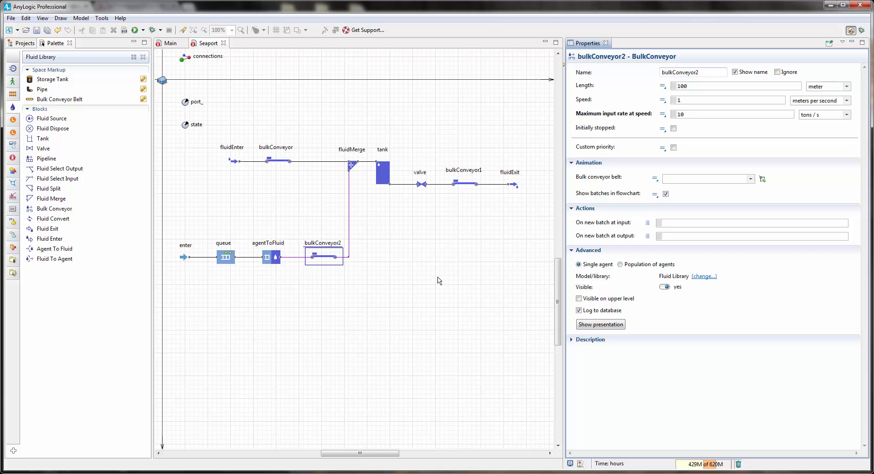
{"action": "left_click", "coordinate": [435, 298]}
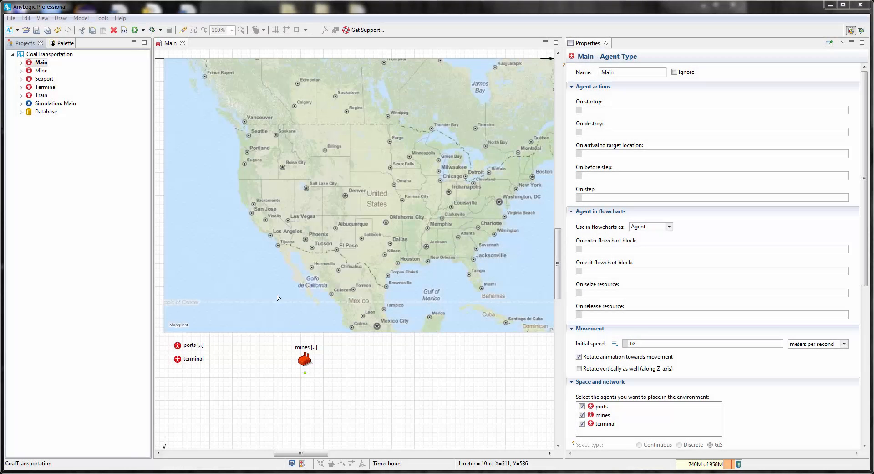
- Make the default value of the Train agent's capacity parameter a database reference to the parameters table
{"action": "double_click", "coordinate": [42, 95]}
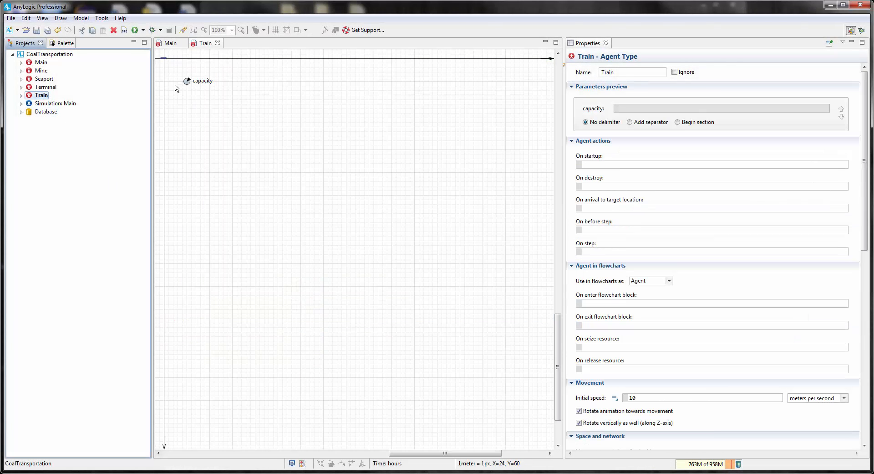
{"action": "left_click", "coordinate": [540, 107]}
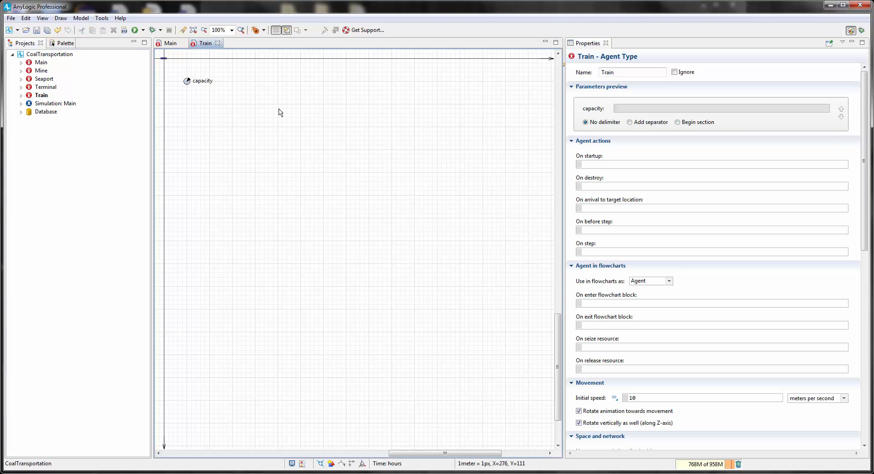
{"action": "left_click", "coordinate": [187, 81]}
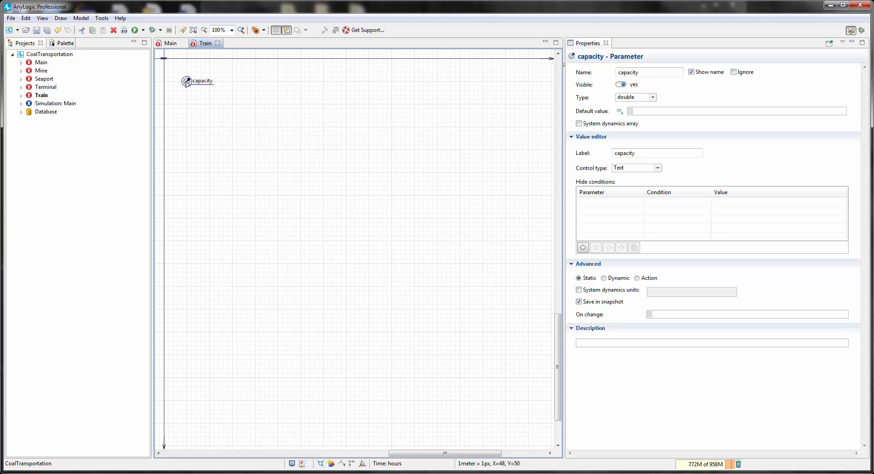
{"action": "left_click", "coordinate": [621, 113]}
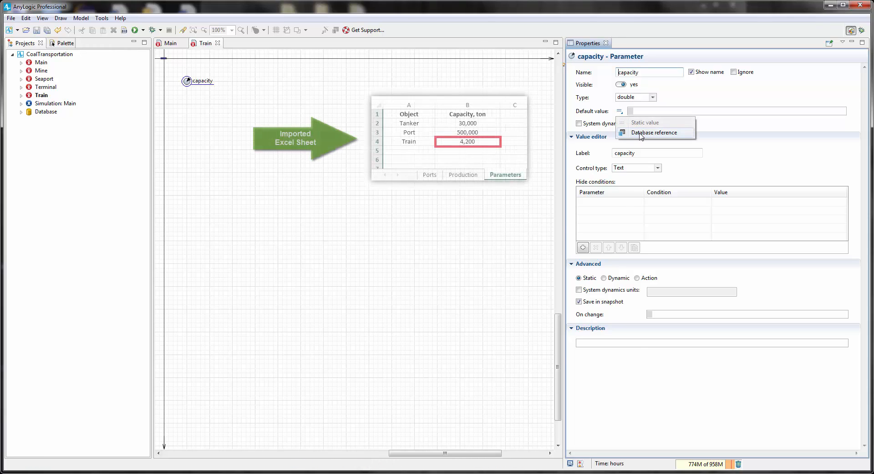
{"action": "left_click", "coordinate": [656, 133]}
{"action": "left_click", "coordinate": [709, 126]}
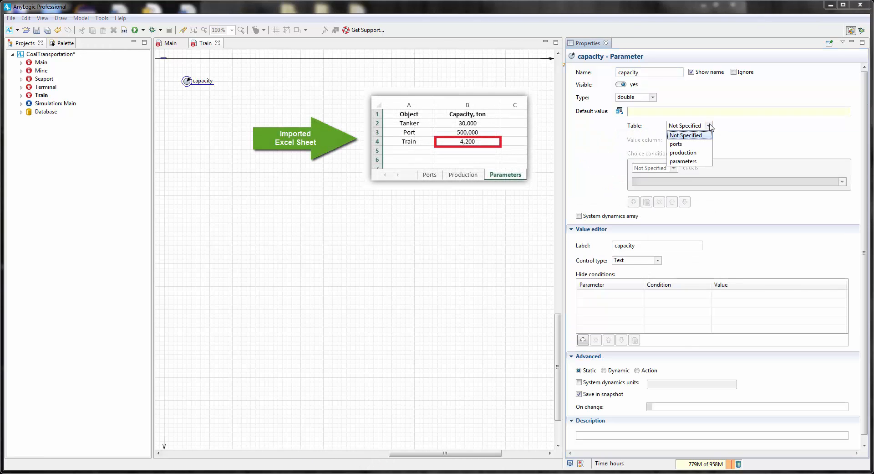
{"action": "left_click", "coordinate": [703, 160]}
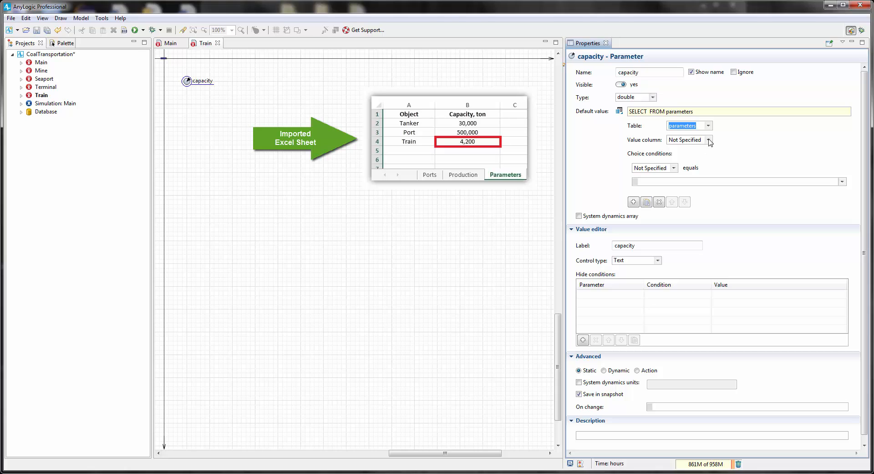
- Read the train capacity from the capacity_ton column where object equals "Train", and close the Train diagram
{"action": "left_click", "coordinate": [709, 140]}
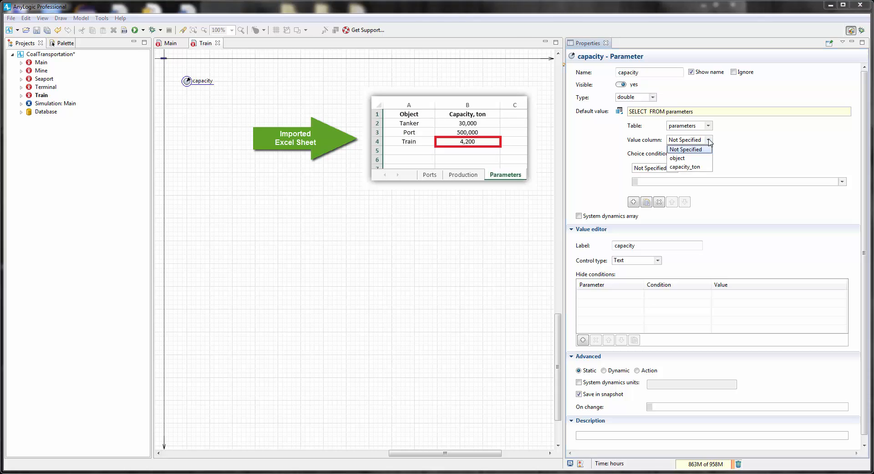
{"action": "left_click", "coordinate": [700, 167]}
{"action": "left_click", "coordinate": [674, 168]}
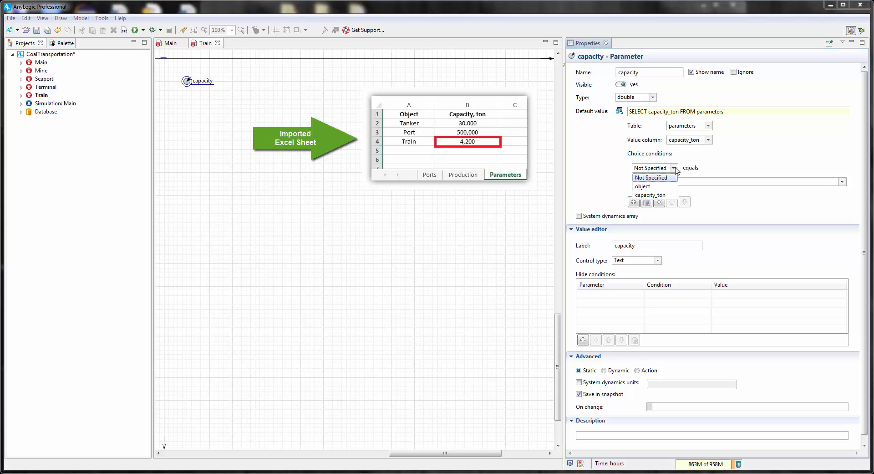
{"action": "left_click", "coordinate": [644, 189]}
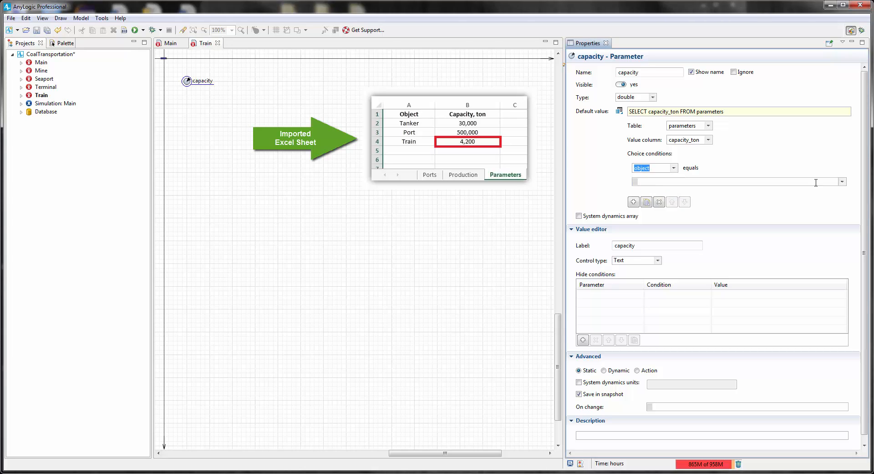
{"action": "left_click", "coordinate": [842, 183]}
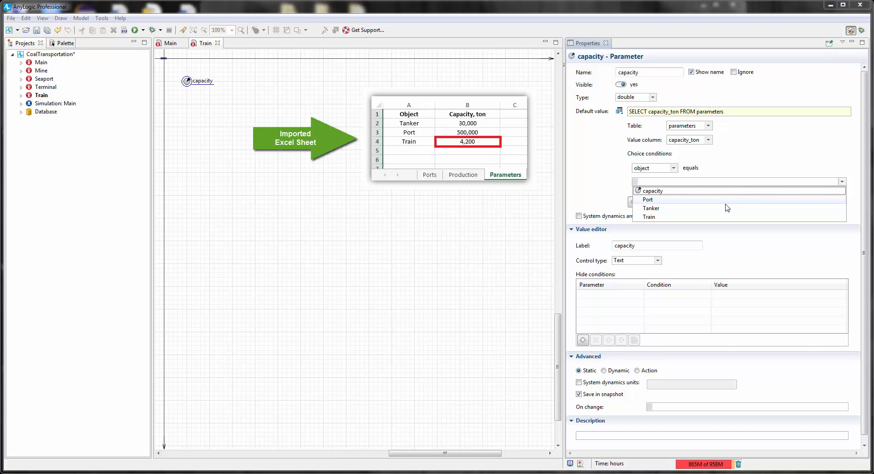
{"action": "left_click", "coordinate": [713, 216]}
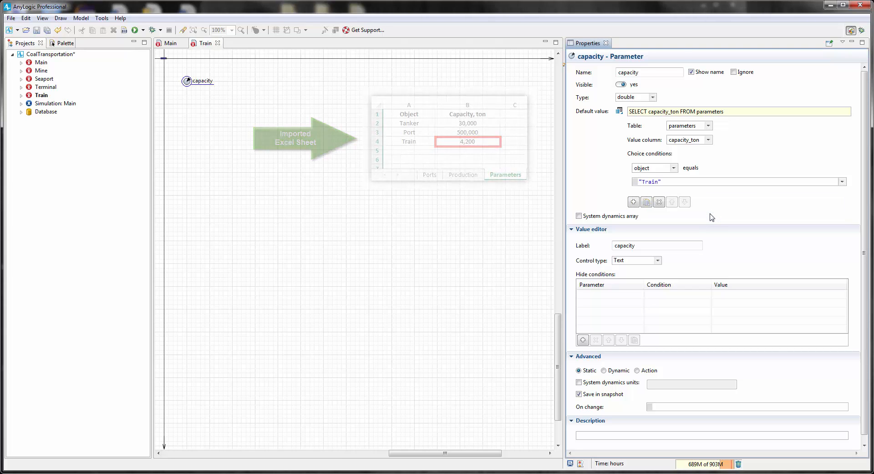
{"action": "left_click", "coordinate": [339, 155]}
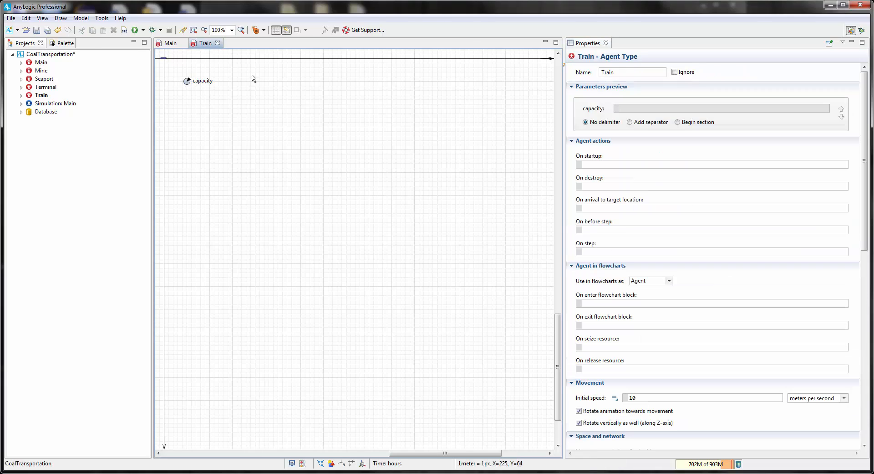
{"action": "left_click", "coordinate": [218, 43]}
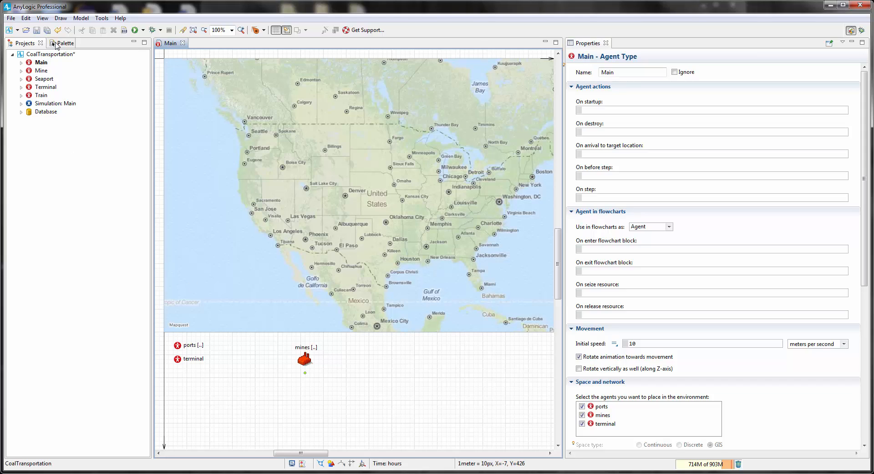
- Add a population of agents beside the mines on Main, based on a new agent type named Tanker
{"action": "left_click", "coordinate": [57, 44]}
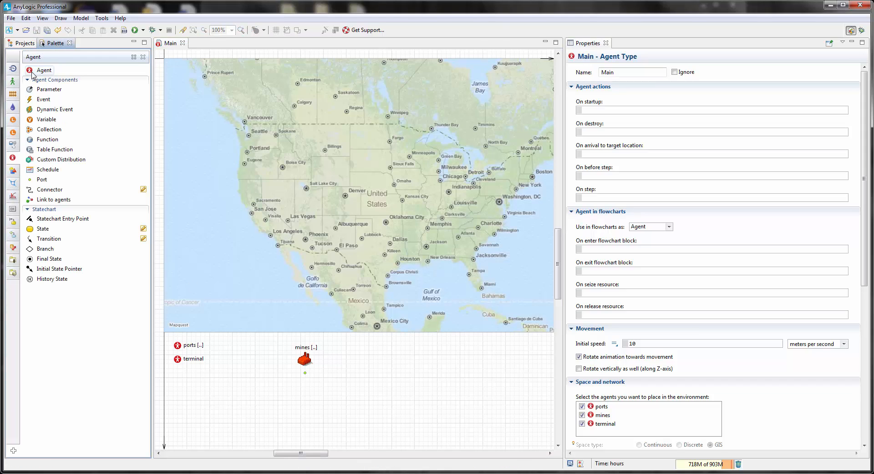
{"action": "left_click_drag", "start_coordinate": [32, 74], "coordinate": [356, 362]}
{"action": "left_click", "coordinate": [299, 167]}
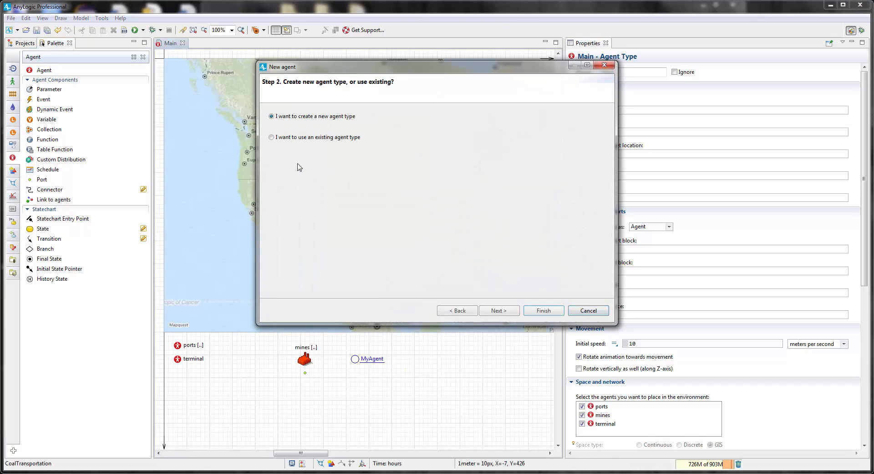
{"action": "left_click", "coordinate": [498, 311]}
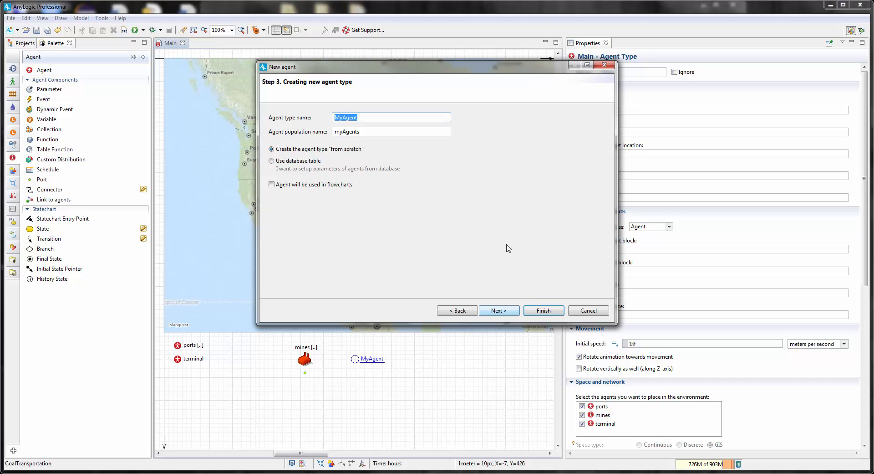
{"action": "type", "text": "Tanker"}
{"action": "left_click", "coordinate": [500, 311]}
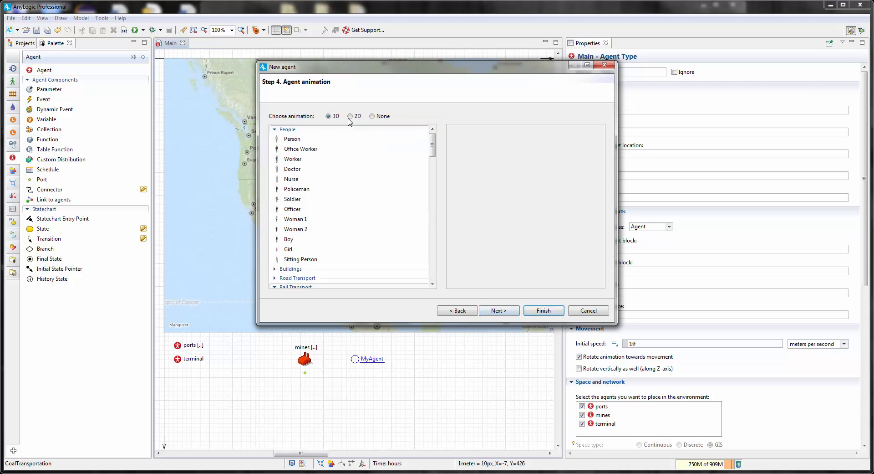
- Choose the 2D Ship animation for the Tanker agent type
{"action": "left_click", "coordinate": [351, 117]}
{"action": "scroll", "coordinate": [322, 191], "scroll_direction": "down", "scroll_amount": 5}
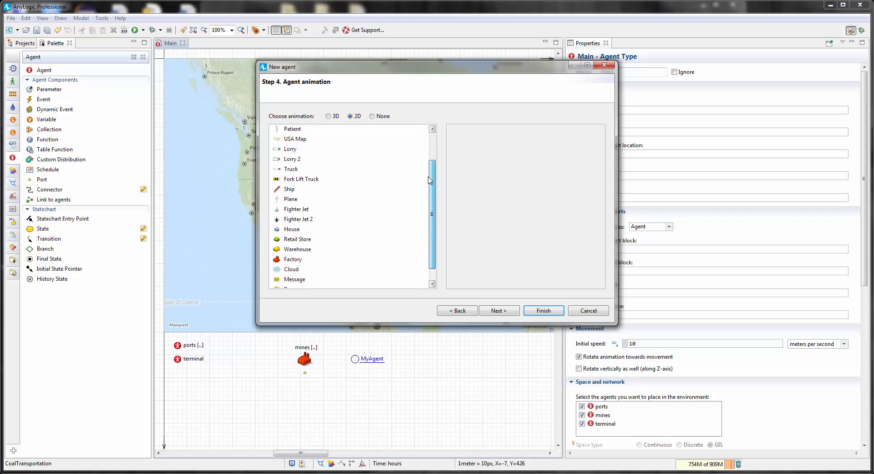
{"action": "left_click", "coordinate": [288, 189]}
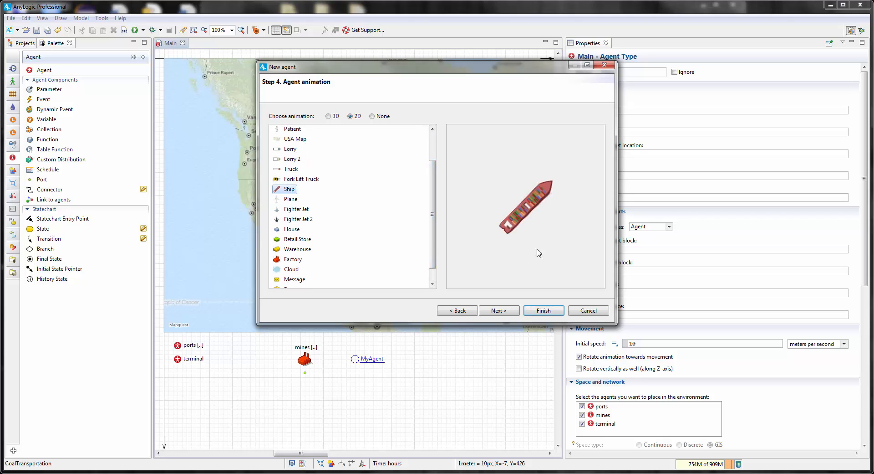
{"action": "left_click", "coordinate": [499, 310]}
- Give the Tanker type a capacity parameter and create its population initially empty
{"action": "left_click", "coordinate": [290, 142]}
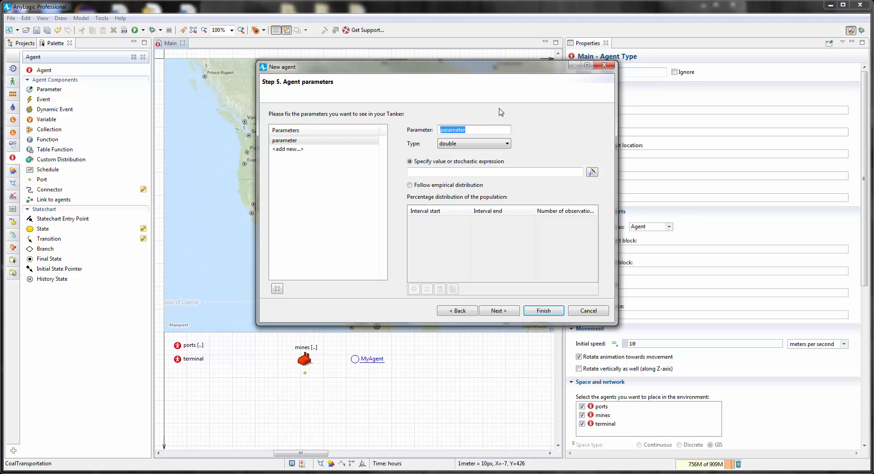
{"action": "type", "text": "capacity"}
{"action": "left_click", "coordinate": [498, 310]}
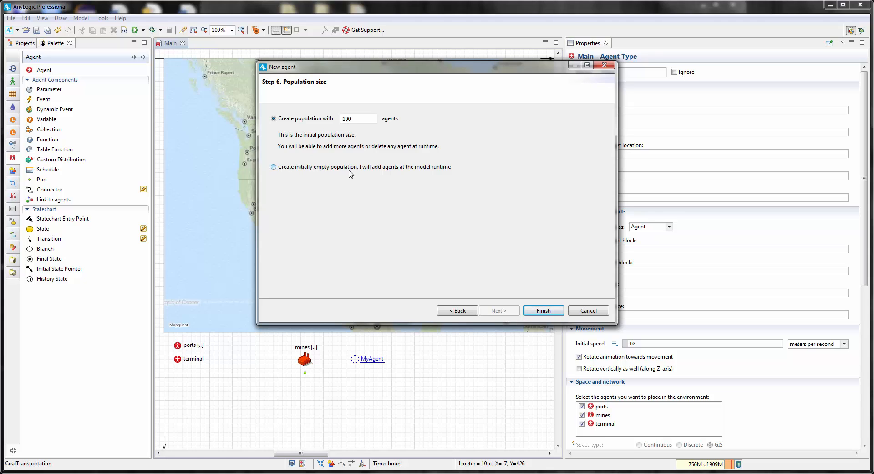
{"action": "left_click", "coordinate": [274, 167]}
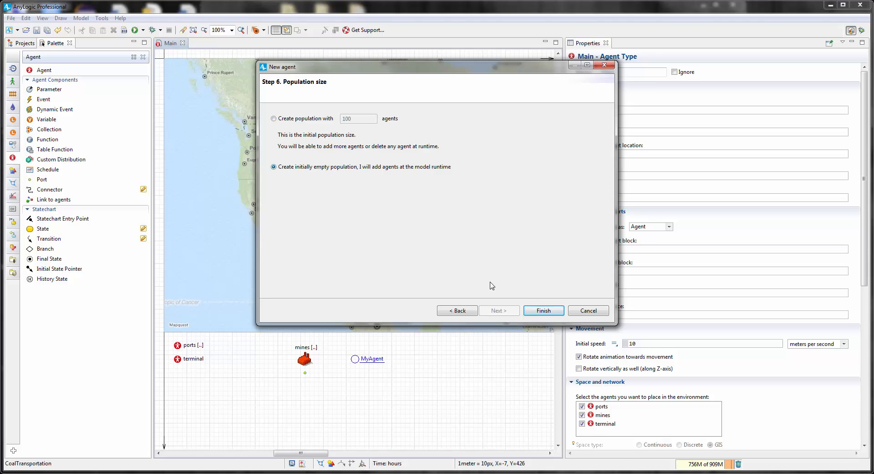
{"action": "left_click", "coordinate": [537, 310]}
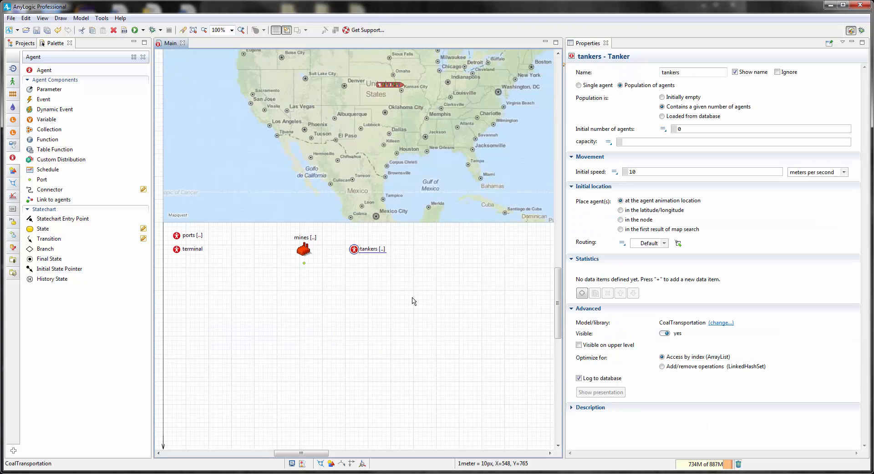
- Make the capacity of the tankers population a database reference to the parameters table
{"action": "left_click_drag", "start_coordinate": [414, 299], "coordinate": [401, 272]}
{"action": "left_click", "coordinate": [345, 248]}
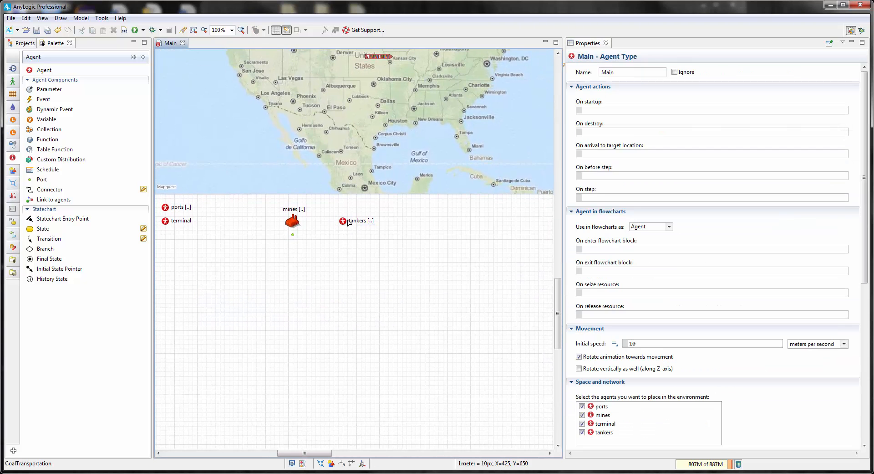
{"action": "left_click", "coordinate": [343, 222]}
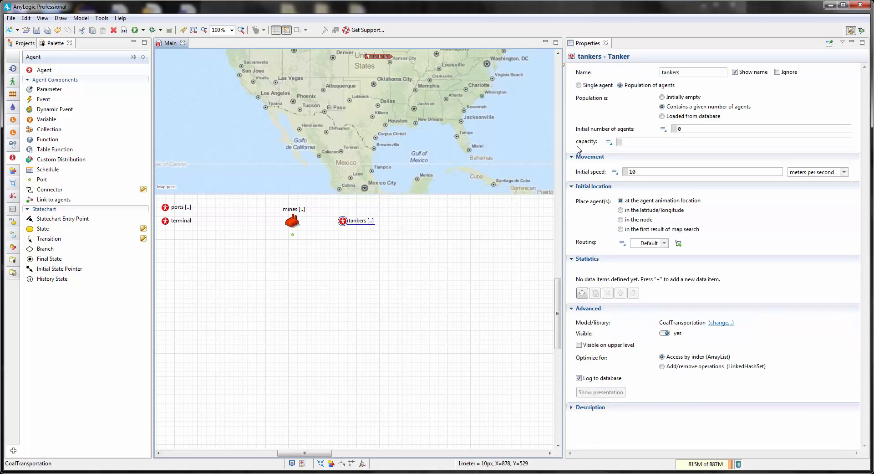
{"action": "left_click", "coordinate": [609, 142]}
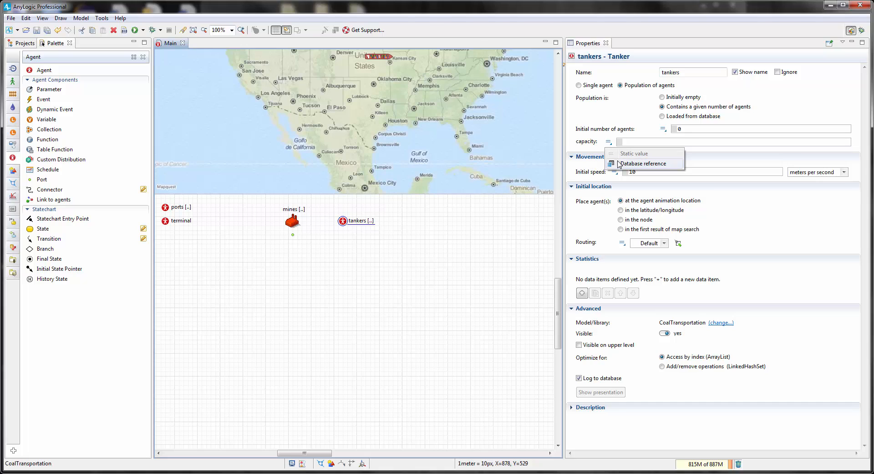
{"action": "left_click", "coordinate": [620, 163]}
{"action": "left_click", "coordinate": [698, 157]}
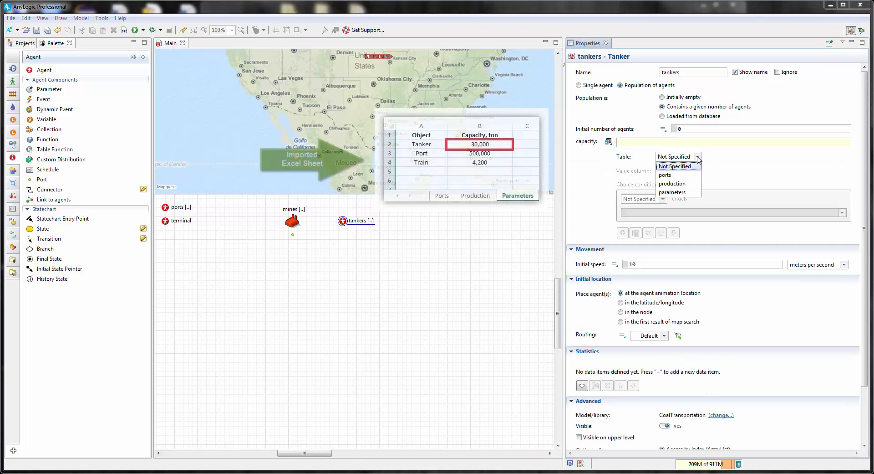
{"action": "left_click", "coordinate": [698, 178]}
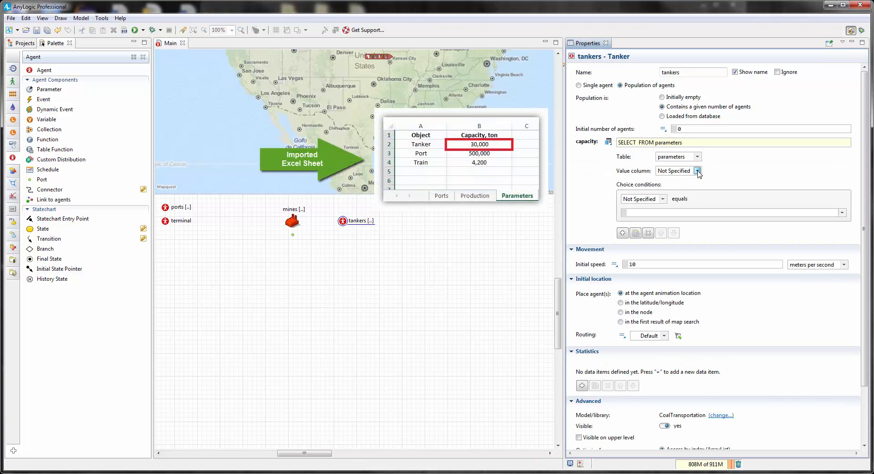
- Read the tankers' capacity from the capacity_ton column where object equals "Tanker"
{"action": "left_click", "coordinate": [697, 171]}
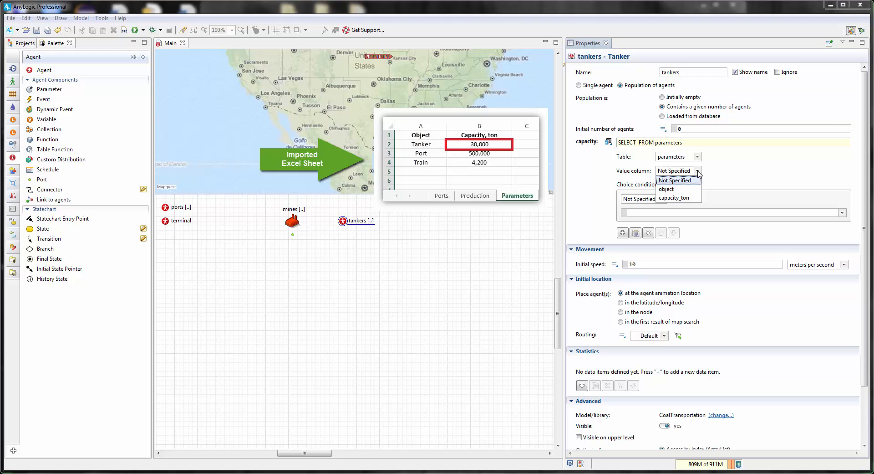
{"action": "left_click", "coordinate": [690, 197]}
{"action": "left_click", "coordinate": [663, 199]}
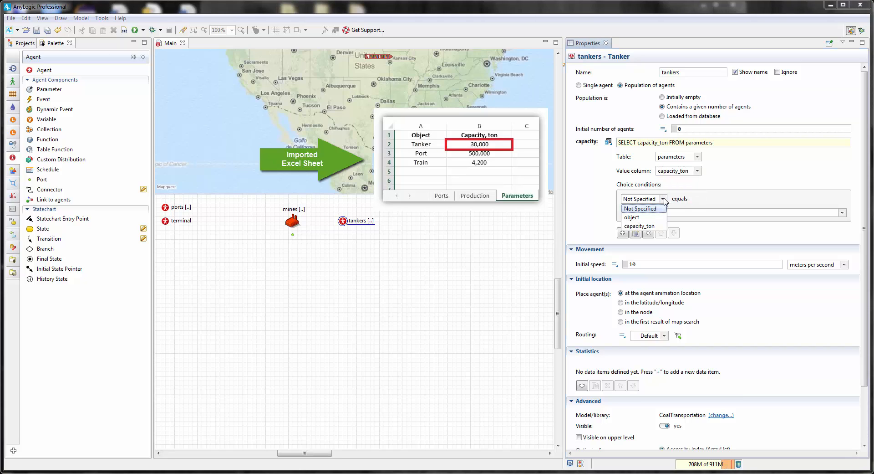
{"action": "left_click", "coordinate": [632, 217]}
{"action": "left_click", "coordinate": [842, 213]}
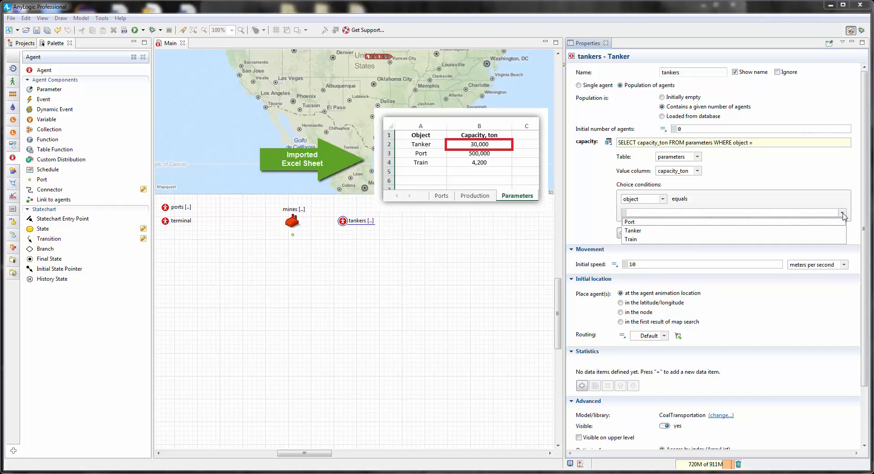
{"action": "left_click", "coordinate": [640, 231]}
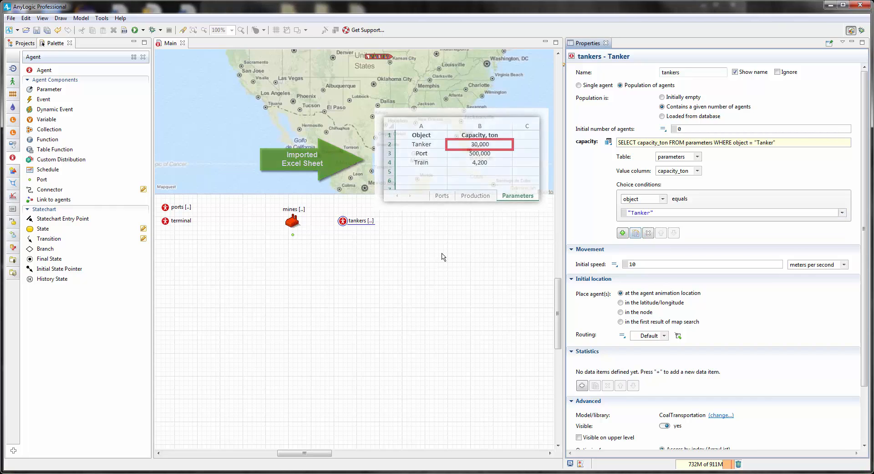
- Save the CoalTransportation model with the new tankers population
{"action": "left_click", "coordinate": [426, 253]}
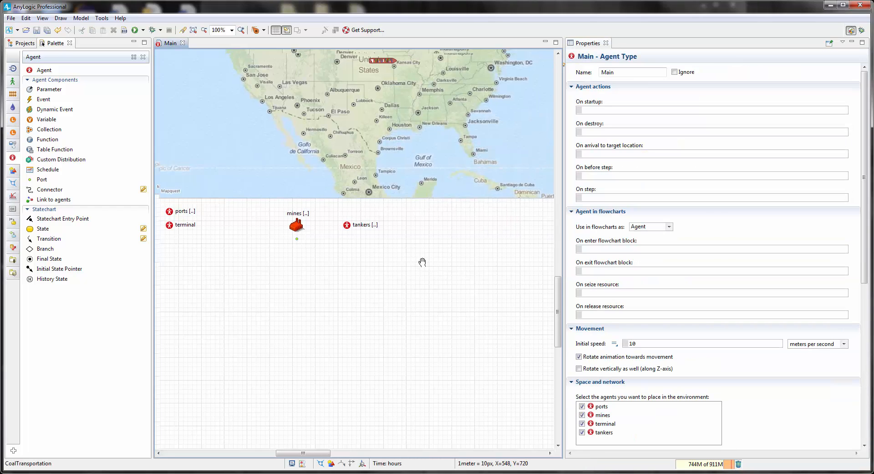
{"action": "left_click_drag", "start_coordinate": [405, 253], "coordinate": [414, 363]}
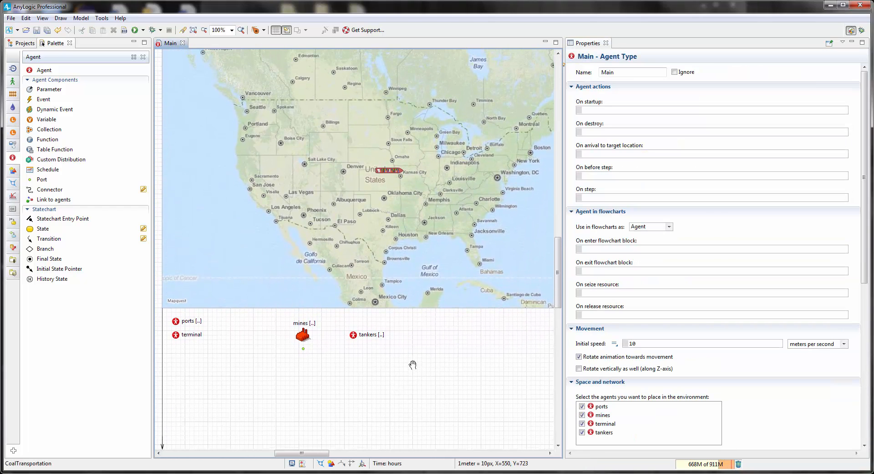
{"action": "left_click", "coordinate": [24, 43]}
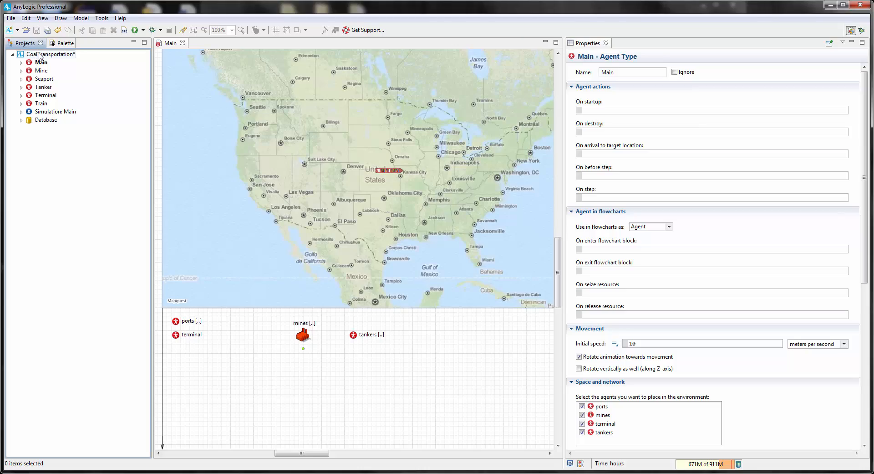
{"action": "left_click", "coordinate": [40, 54]}
{"action": "left_click", "coordinate": [37, 32]}
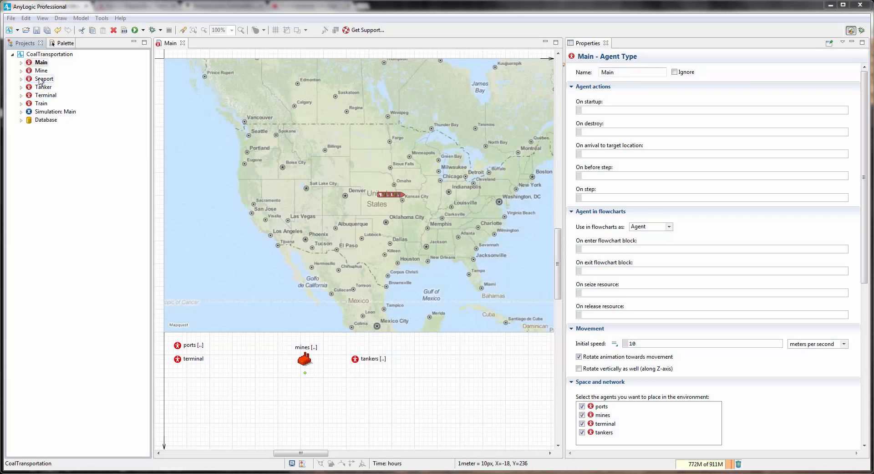
- Open the Seaport agent type's diagram and widen the editing area to make room for another flowchart
{"action": "double_click", "coordinate": [41, 79]}
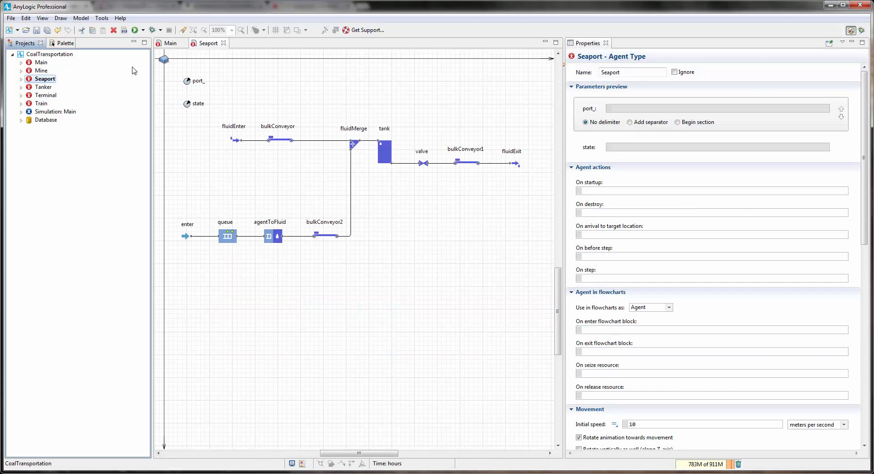
{"action": "left_click", "coordinate": [303, 291]}
{"action": "left_click_drag", "start_coordinate": [563, 221], "coordinate": [606, 221]}
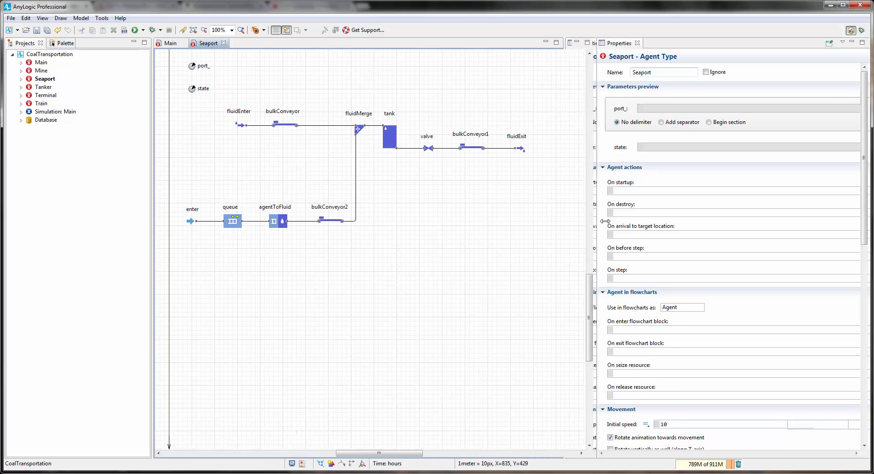
{"action": "left_click_drag", "start_coordinate": [423, 269], "coordinate": [429, 250]}
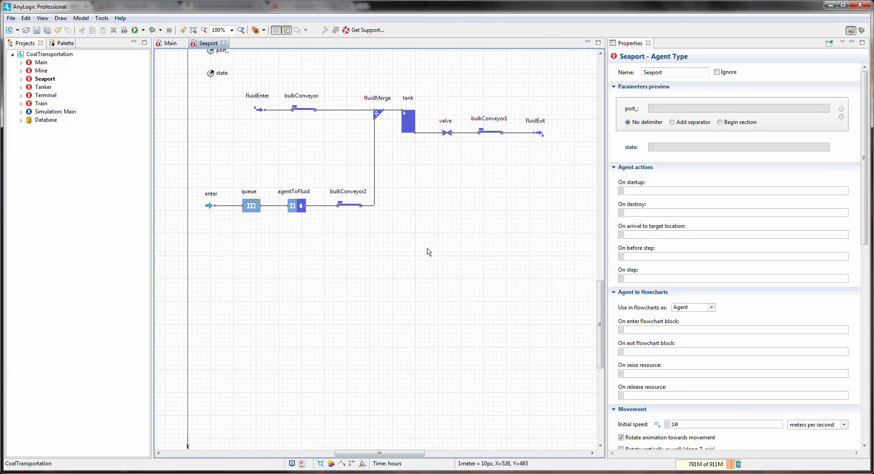
- Build a connected flowchart of Enter, Queue, Delay and Move To blocks from the Process Modeling Library below the existing Seaport flowcharts
{"action": "left_click", "coordinate": [56, 45]}
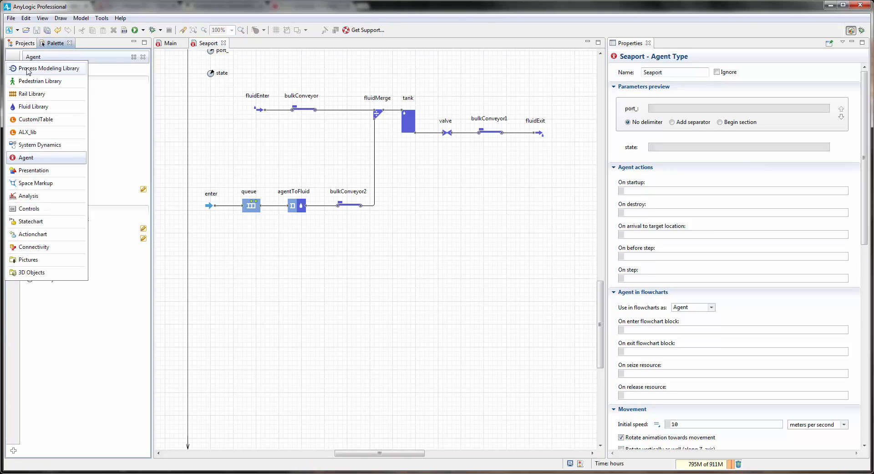
{"action": "left_click", "coordinate": [28, 69]}
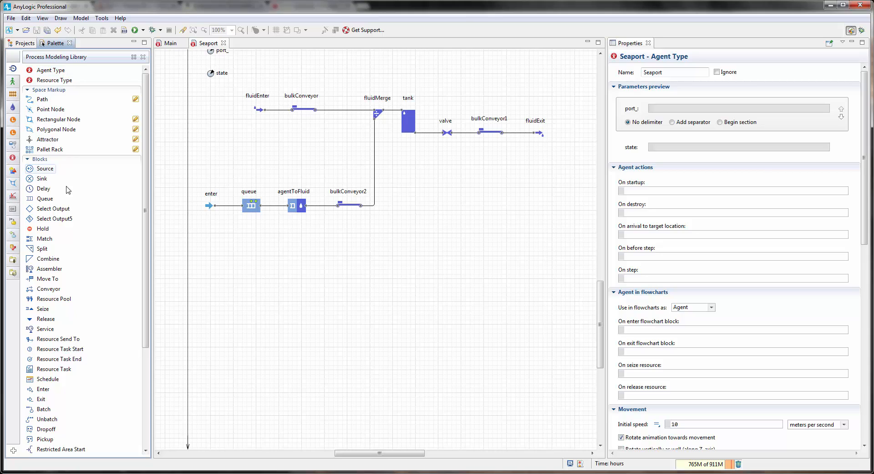
{"action": "left_click_drag", "start_coordinate": [146, 277], "coordinate": [146, 310]}
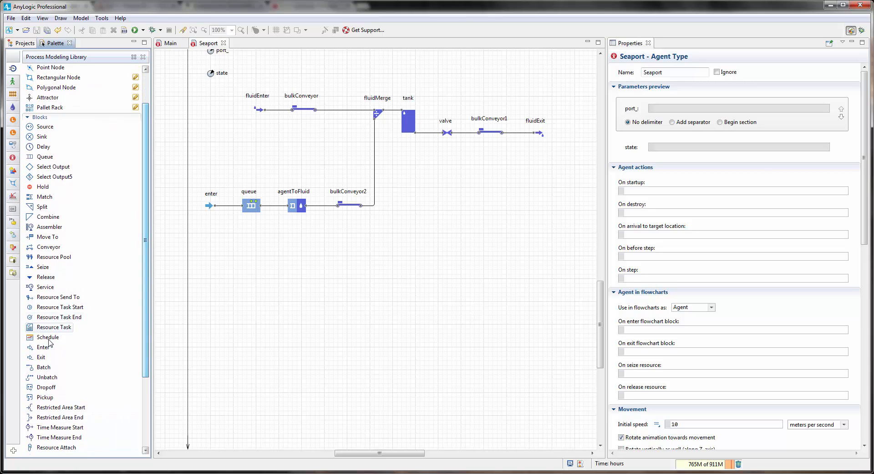
{"action": "left_click_drag", "start_coordinate": [43, 347], "coordinate": [215, 290]}
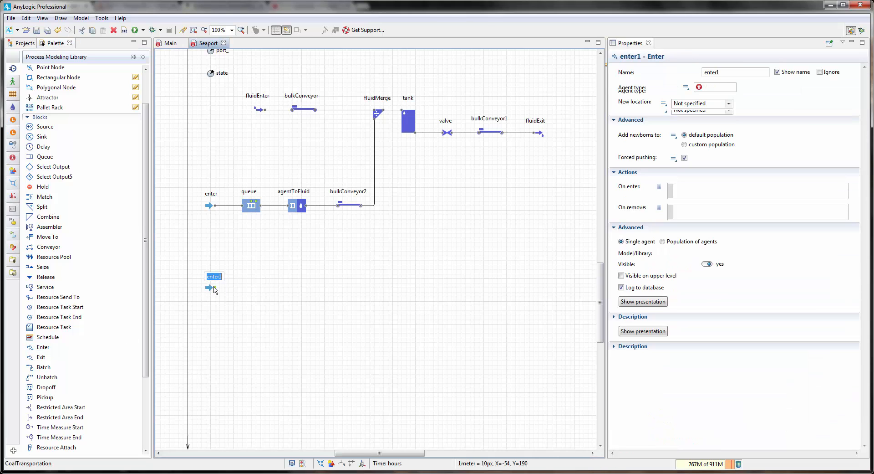
{"action": "left_click_drag", "start_coordinate": [39, 157], "coordinate": [255, 288]}
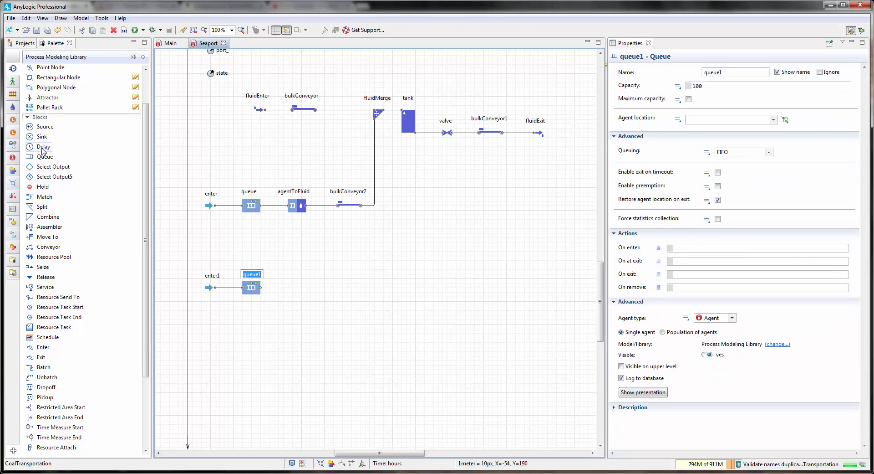
{"action": "left_click_drag", "start_coordinate": [43, 146], "coordinate": [300, 289]}
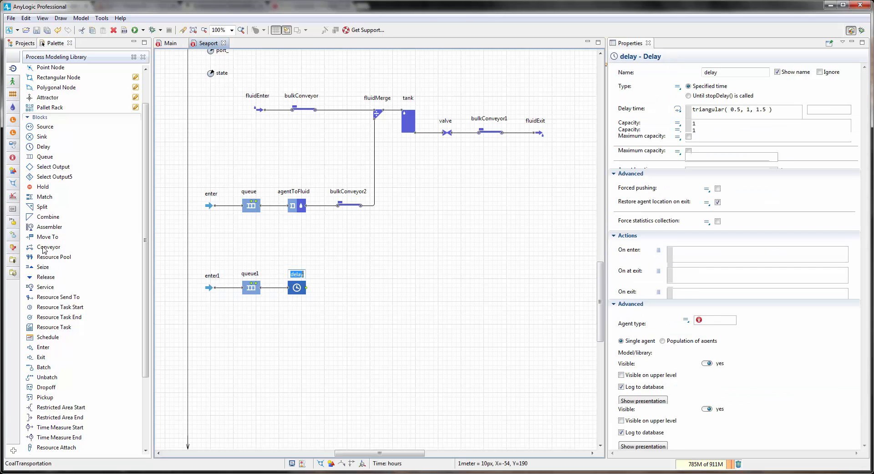
{"action": "left_click_drag", "start_coordinate": [43, 236], "coordinate": [351, 288]}
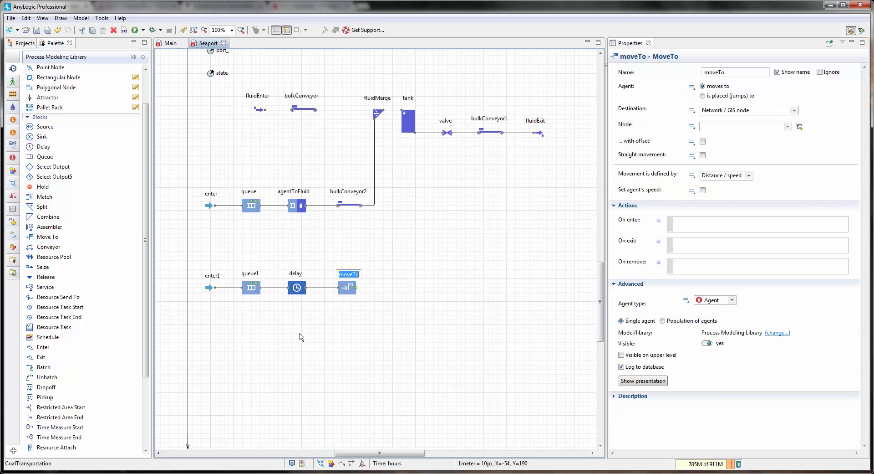
- Set the agent type of the enter1 block to Tanker
{"action": "left_click", "coordinate": [222, 276]}
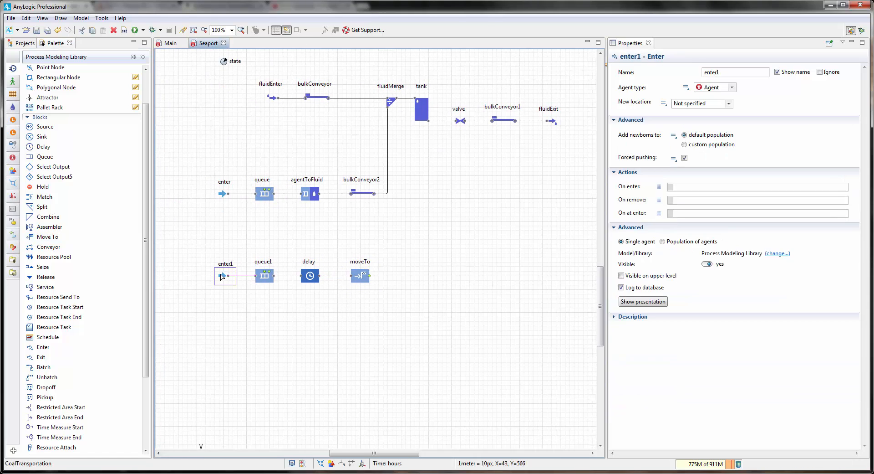
{"action": "left_click", "coordinate": [733, 87]}
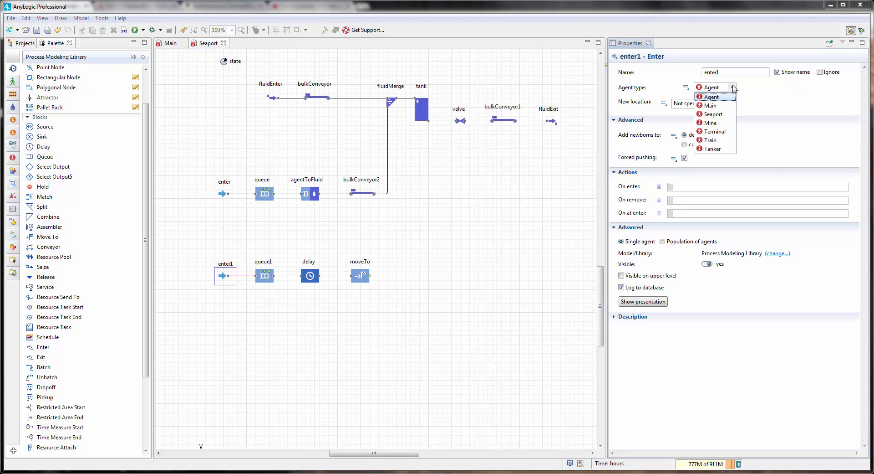
{"action": "left_click", "coordinate": [713, 149]}
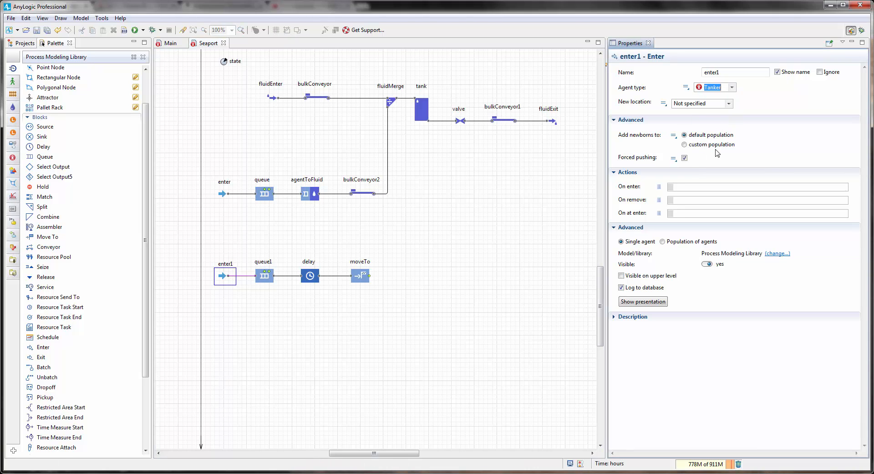
- Make the delay block hold tankers until stopDelay() is called
{"action": "left_click", "coordinate": [268, 275]}
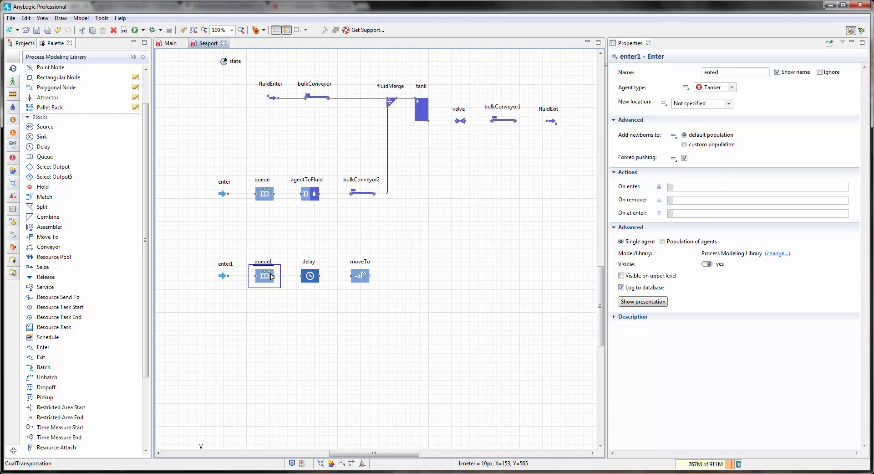
{"action": "left_click", "coordinate": [318, 277]}
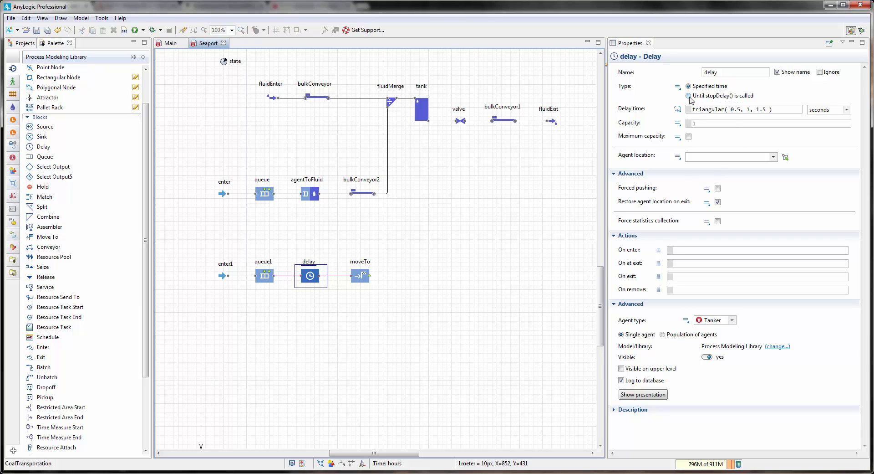
{"action": "left_click", "coordinate": [689, 96]}
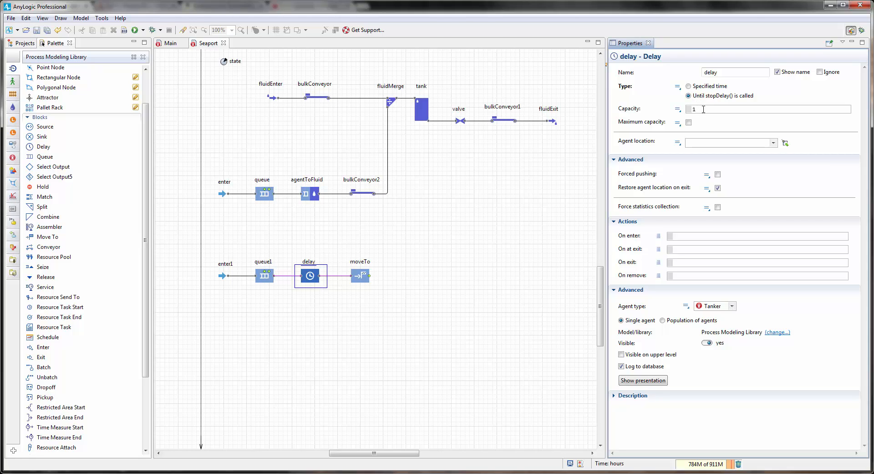
- Set the moveTo block's destination to Agent / unit with main.terminal as the target agent
{"action": "left_click", "coordinate": [362, 278]}
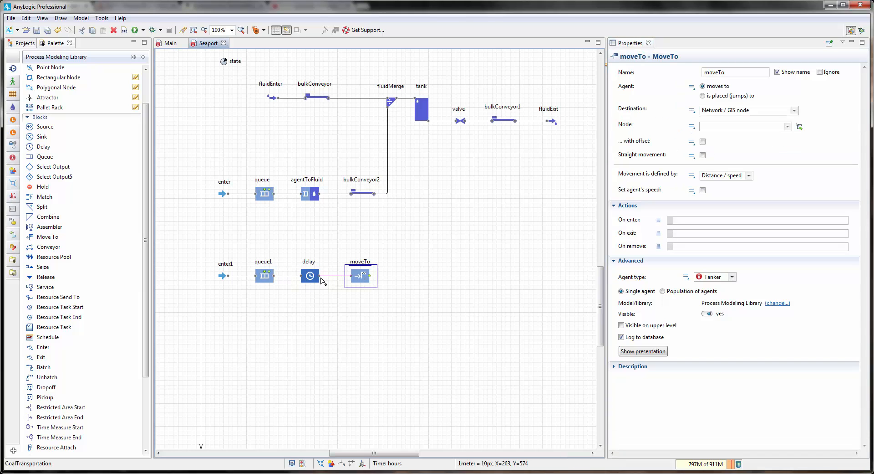
{"action": "left_click", "coordinate": [795, 110]}
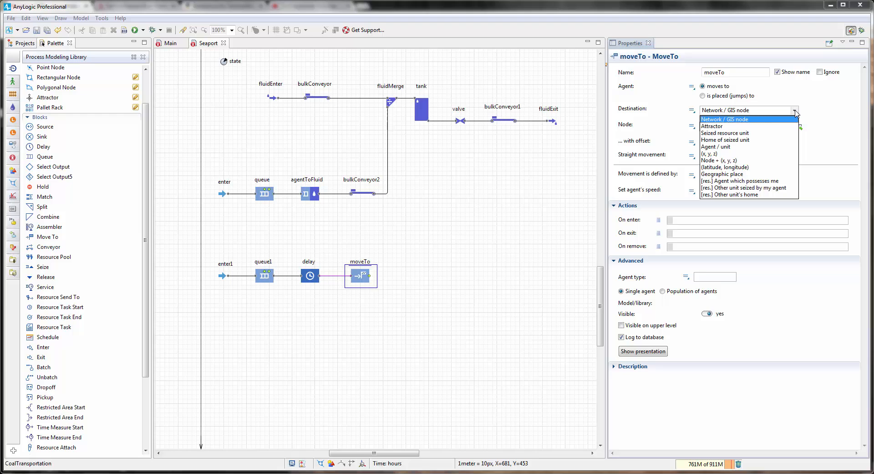
{"action": "left_click", "coordinate": [716, 147]}
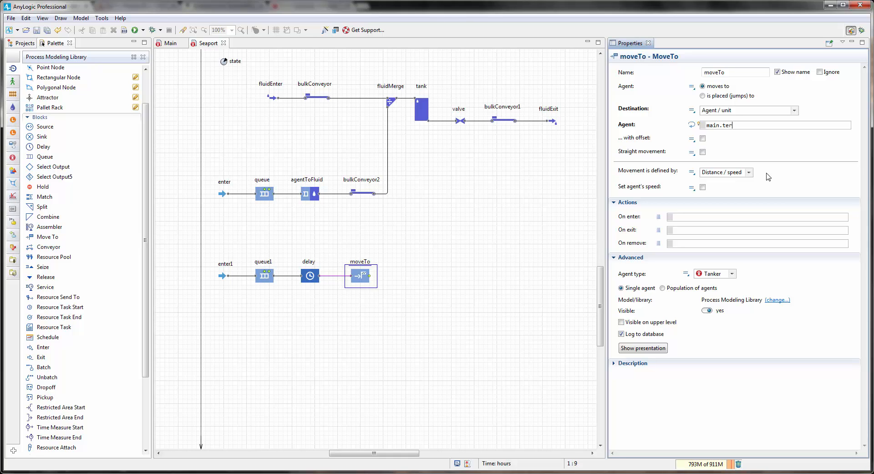
{"action": "type", "text": "main.terminal"}
{"action": "left_click", "coordinate": [463, 293]}
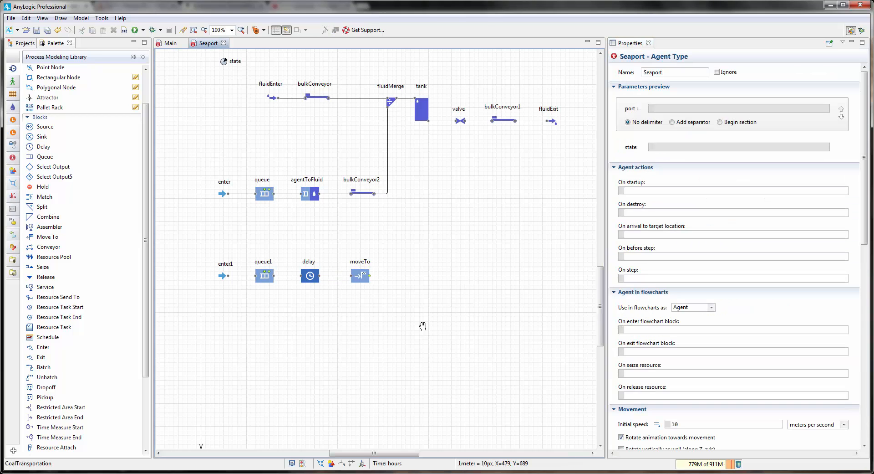
- Place a House picture beyond the end of the tanker flowchart at about X 550, Y 600
{"action": "left_click_drag", "start_coordinate": [426, 328], "coordinate": [409, 294]}
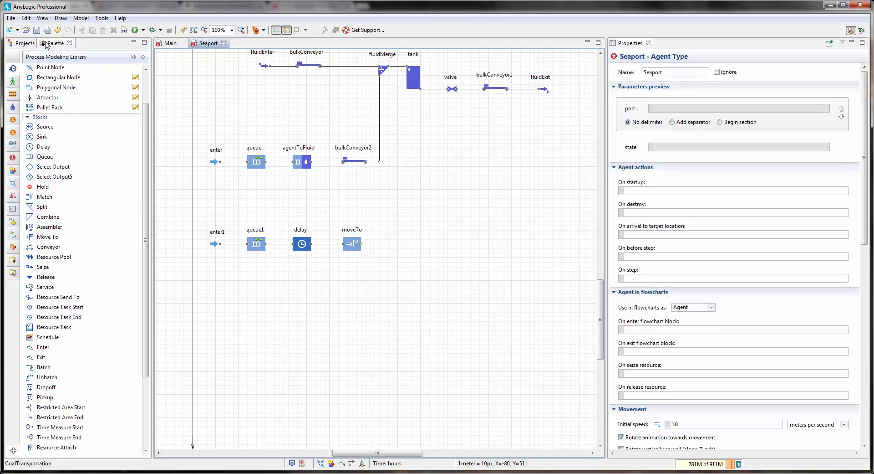
{"action": "left_click", "coordinate": [13, 266]}
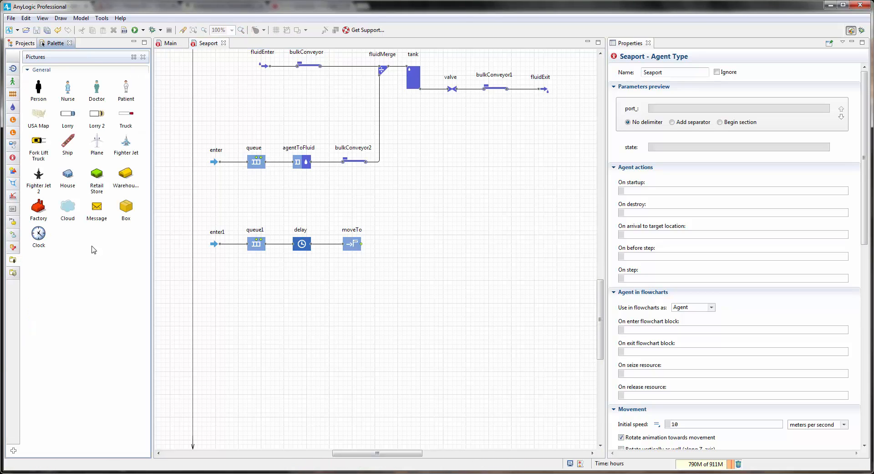
{"action": "left_click_drag", "start_coordinate": [68, 177], "coordinate": [444, 261]}
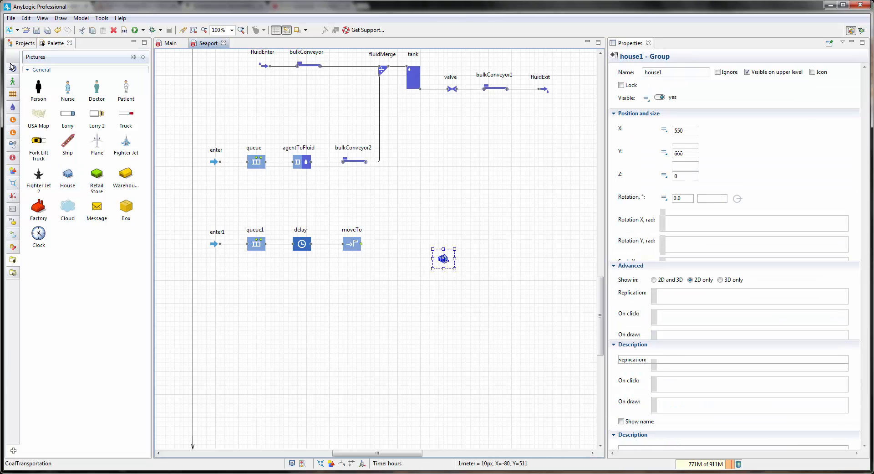
- Add a port just above the house picture and connect the moveTo block's output to it
{"action": "left_click", "coordinate": [17, 44]}
{"action": "left_click", "coordinate": [61, 43]}
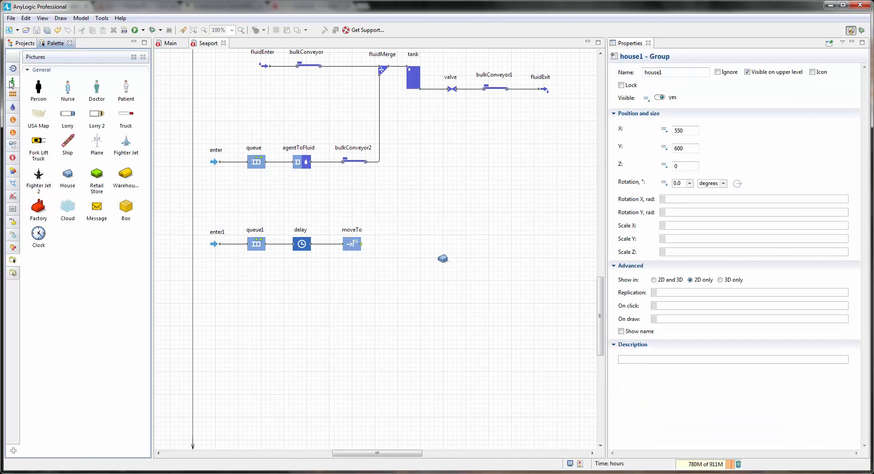
{"action": "left_click_drag", "start_coordinate": [42, 180], "coordinate": [445, 248]}
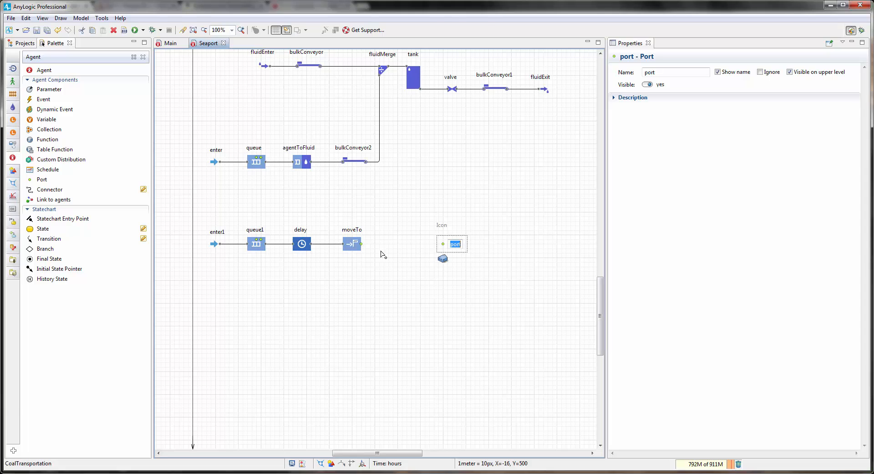
{"action": "mouse_move", "coordinate": [361, 243]}
{"action": "left_mouse_down"}
{"action": "mouse_move", "coordinate": [430, 256]}
{"action": "mouse_move", "coordinate": [443, 245]}
{"action": "left_mouse_up"}
- Move the house picture up to Y 590, directly beneath the port
{"action": "left_click", "coordinate": [444, 259]}
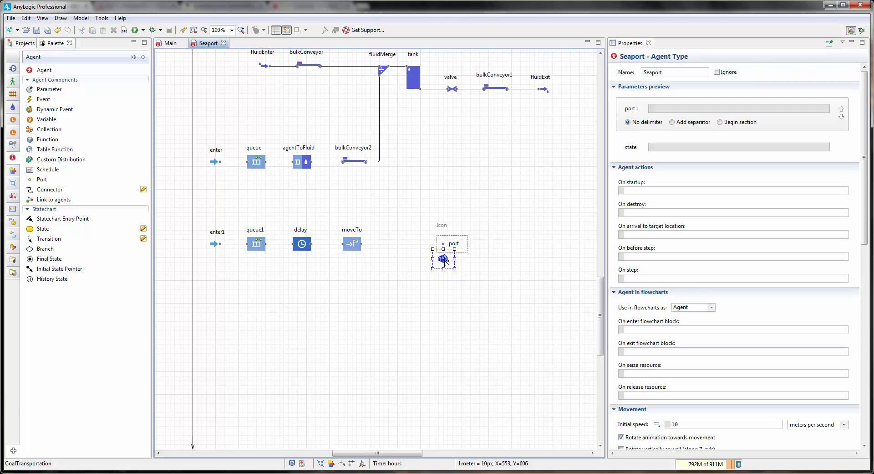
{"action": "left_click_drag", "start_coordinate": [445, 261], "coordinate": [448, 257]}
{"action": "left_click", "coordinate": [448, 257]}
- Hide the port's name and make the house picture part of the Seaport agent's icon
{"action": "left_click", "coordinate": [443, 244]}
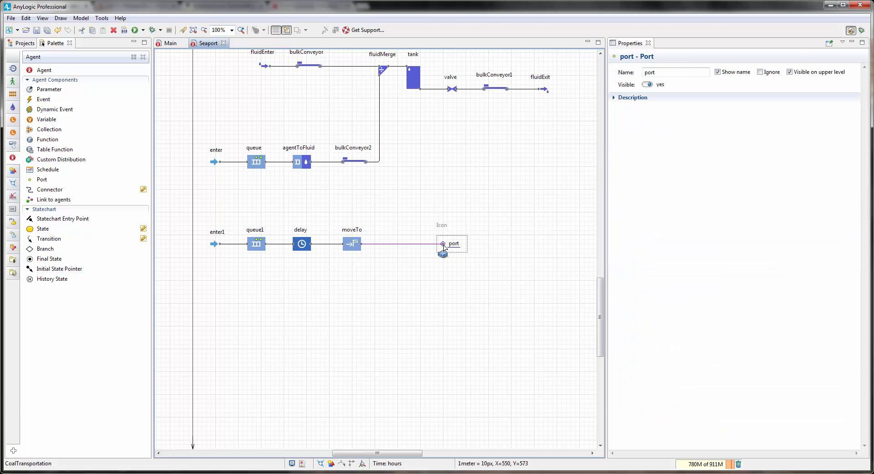
{"action": "left_click", "coordinate": [717, 72]}
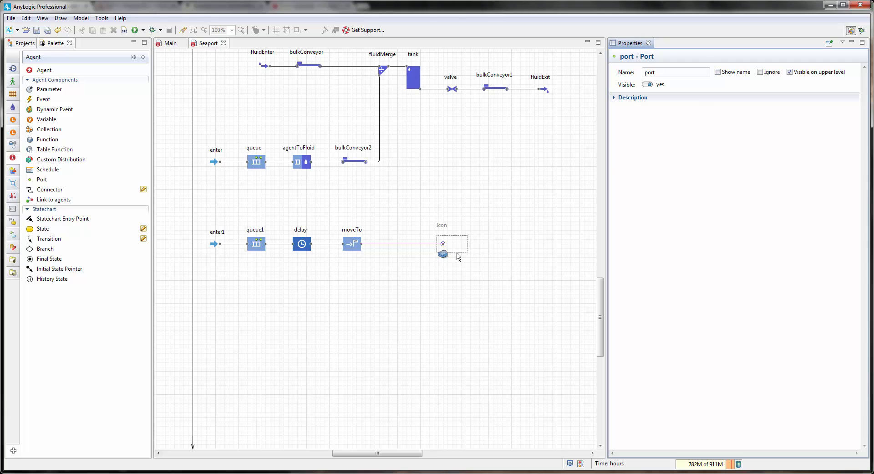
{"action": "left_click", "coordinate": [444, 255]}
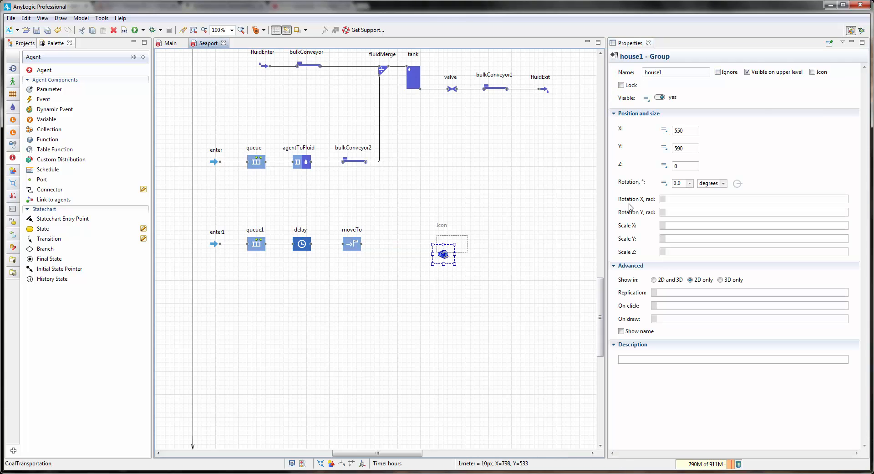
{"action": "left_click", "coordinate": [813, 72]}
{"action": "left_click", "coordinate": [486, 215]}
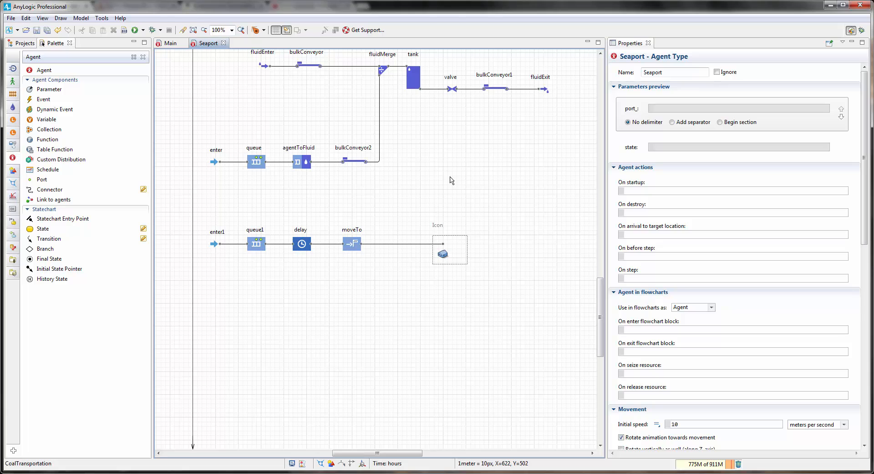
- On Main, move the ports population beneath the mines port and place its name label just above its icon
{"action": "left_click", "coordinate": [169, 43]}
{"action": "left_click_drag", "start_coordinate": [254, 371], "coordinate": [283, 325]}
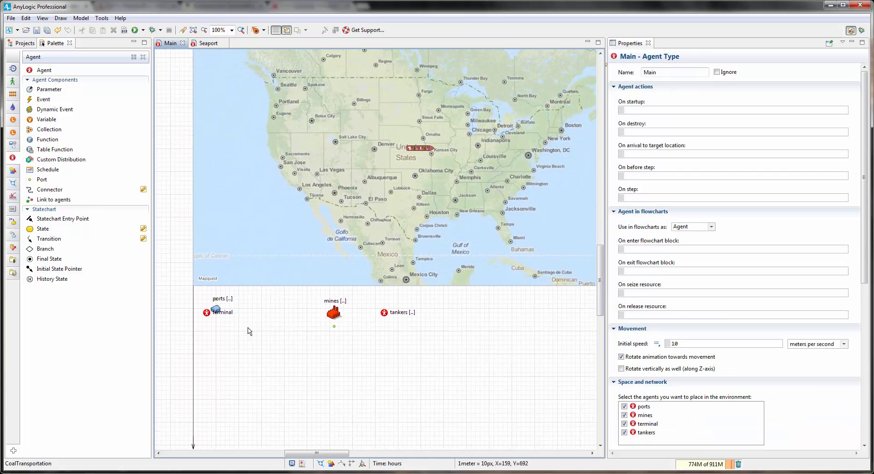
{"action": "left_click_drag", "start_coordinate": [335, 361], "coordinate": [357, 378]}
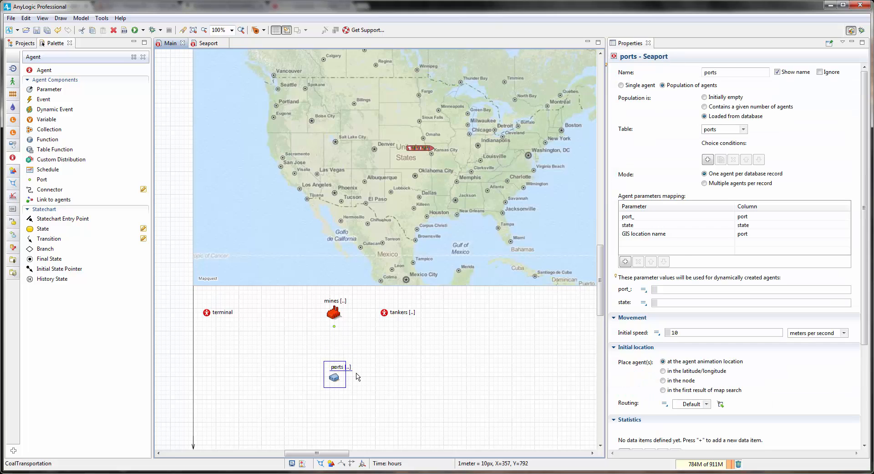
{"action": "left_click", "coordinate": [349, 372]}
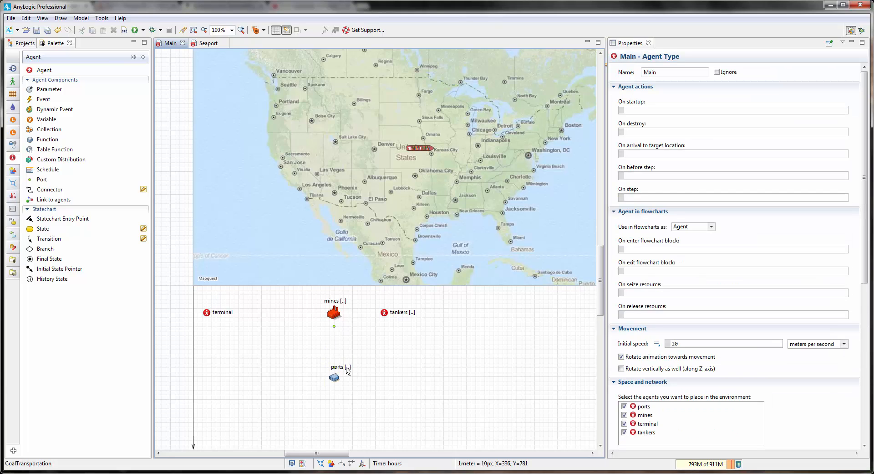
{"action": "left_click", "coordinate": [337, 376]}
{"action": "left_click", "coordinate": [346, 368]}
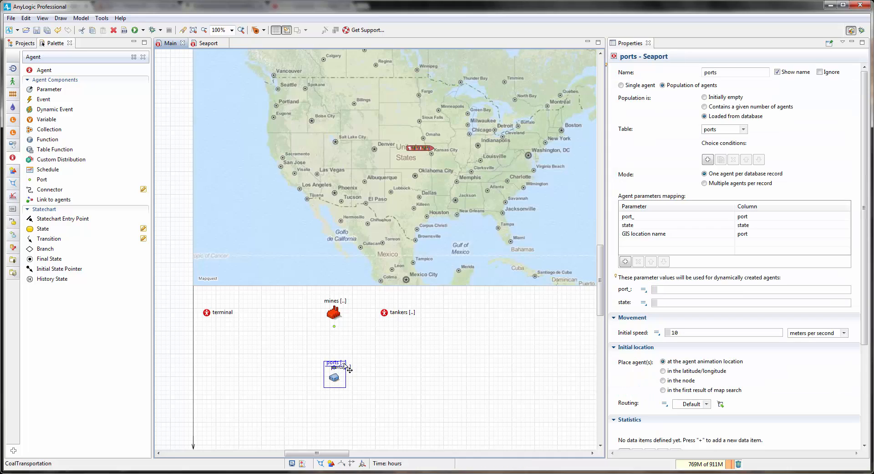
{"action": "left_click", "coordinate": [378, 355]}
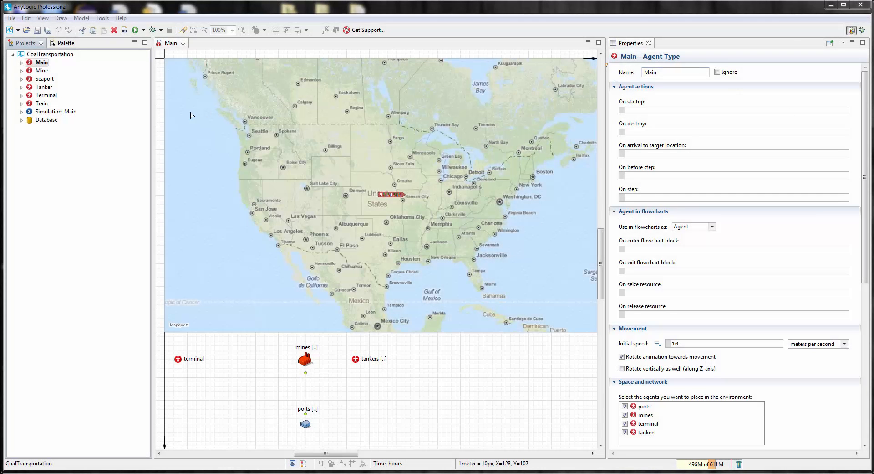
- Make the Terminal agent type extend the Seaport agent
{"action": "double_click", "coordinate": [47, 95]}
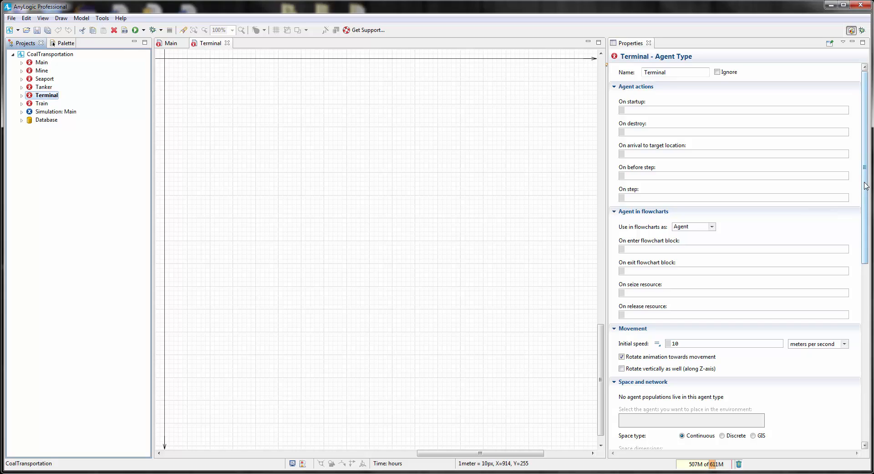
{"action": "left_click_drag", "start_coordinate": [866, 189], "coordinate": [866, 372]}
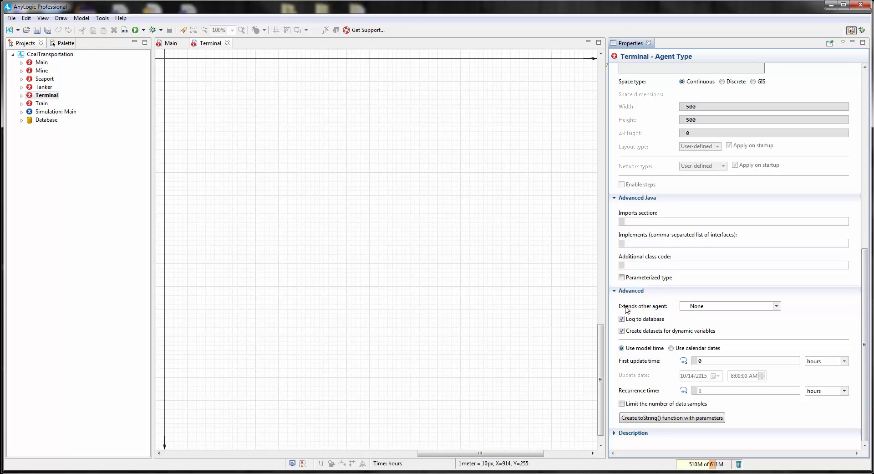
{"action": "left_click", "coordinate": [777, 306]}
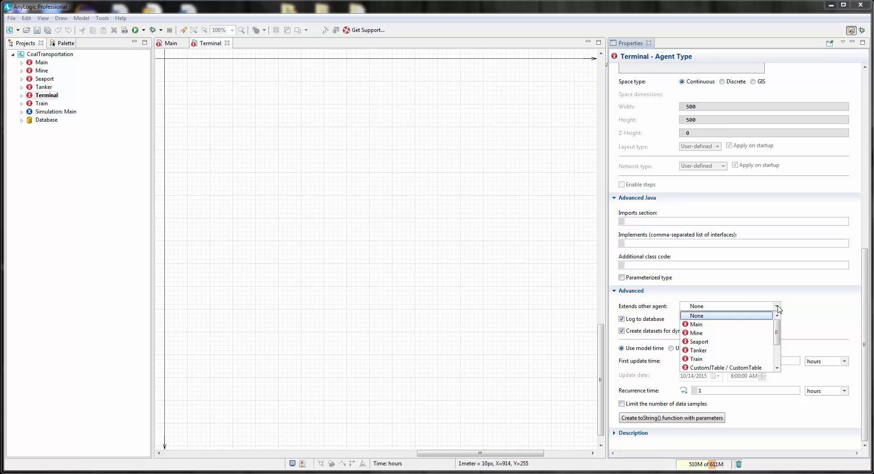
{"action": "left_click", "coordinate": [702, 342]}
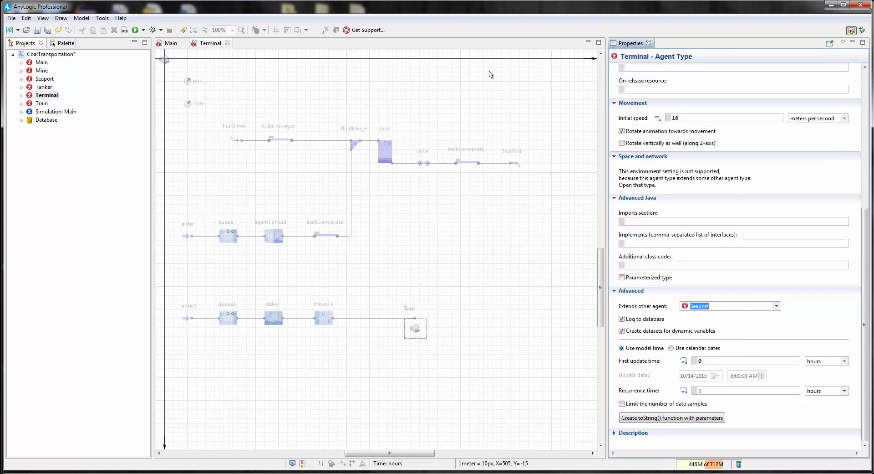
- In the Seaport agent, shift the fluid flowchart from fluidEnter to fluidExit up and slightly to the right
{"action": "double_click", "coordinate": [28, 78]}
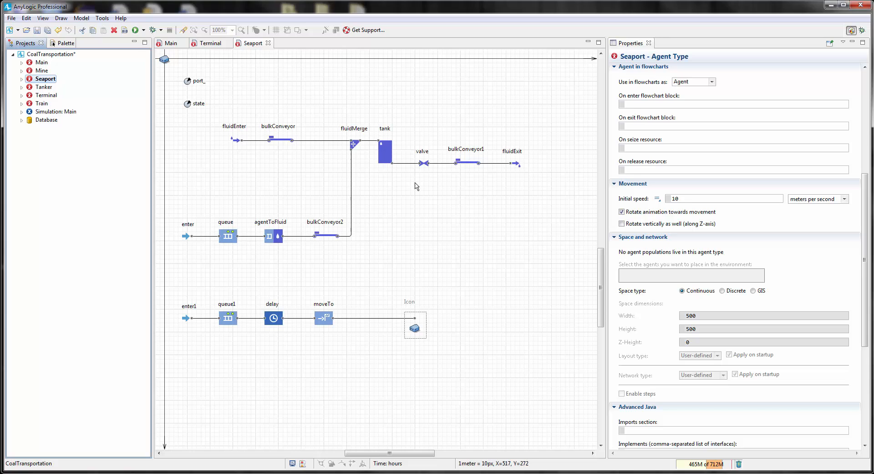
{"action": "left_click_drag", "start_coordinate": [441, 199], "coordinate": [455, 193]}
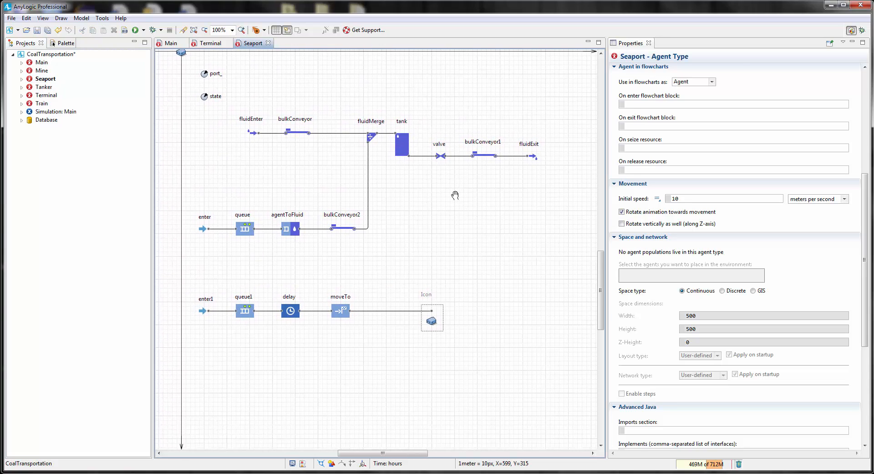
{"action": "left_click_drag", "start_coordinate": [567, 112], "coordinate": [219, 183]}
{"action": "left_click_drag", "start_coordinate": [403, 150], "coordinate": [417, 123]}
- Move the enter-to-bulkConveyor2 row five grid steps right and ten up, and straighten its connector to fluidMerge
{"action": "left_click", "coordinate": [396, 253]}
{"action": "left_click_drag", "start_coordinate": [395, 250], "coordinate": [185, 196]}
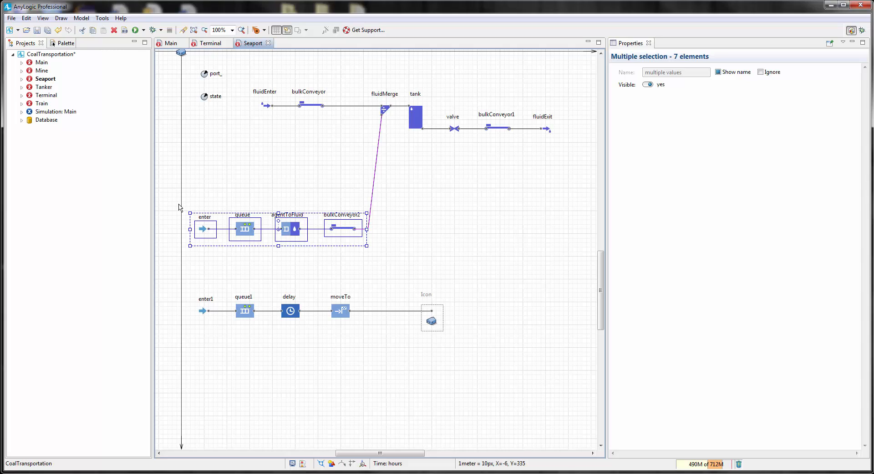
{"action": "key", "text": "Right"}
{"action": "key", "text": "Right"}
{"action": "key", "text": "Right"}
{"action": "key", "text": "Right"}
{"action": "key", "text": "Right"}
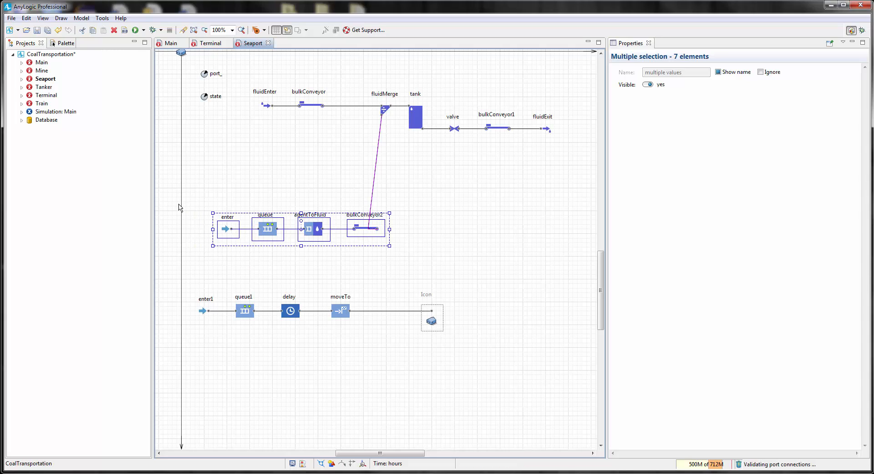
{"action": "key", "text": "Up"}
{"action": "key", "text": "Up"}
{"action": "key", "text": "Up"}
{"action": "key", "text": "Up"}
{"action": "key", "text": "Up"}
{"action": "key", "text": "Up"}
{"action": "key", "text": "Up"}
{"action": "key", "text": "Up"}
{"action": "key", "text": "Up"}
{"action": "key", "text": "Up"}
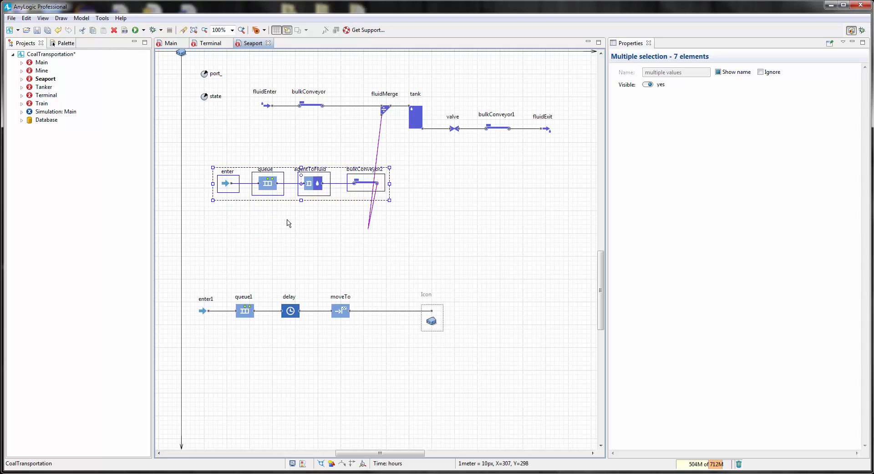
{"action": "left_click", "coordinate": [378, 148]}
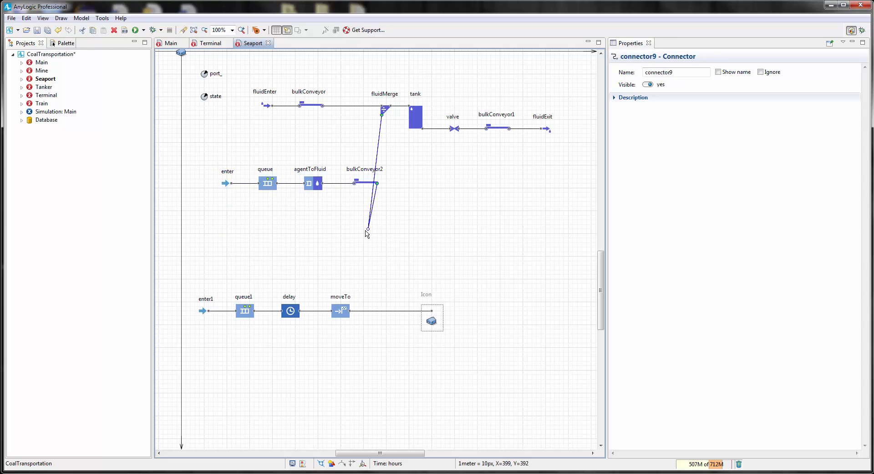
{"action": "left_click_drag", "start_coordinate": [367, 233], "coordinate": [383, 183]}
- Move the whole tanker flowchart, from enter1 to the house icon, up directly beneath the enter row
{"action": "left_click", "coordinate": [465, 297]}
{"action": "left_click_drag", "start_coordinate": [473, 273], "coordinate": [160, 376]}
{"action": "left_click_drag", "start_coordinate": [243, 323], "coordinate": [265, 224]}
{"action": "left_click", "coordinate": [283, 274]}
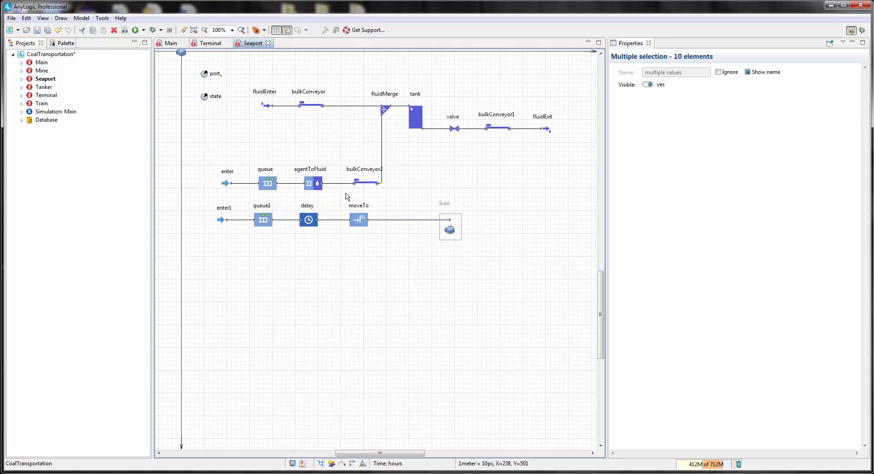
- Place a Warehouse picture in the Terminal agent below the inherited flowcharts at X 110, Y 500
{"action": "left_click", "coordinate": [208, 43]}
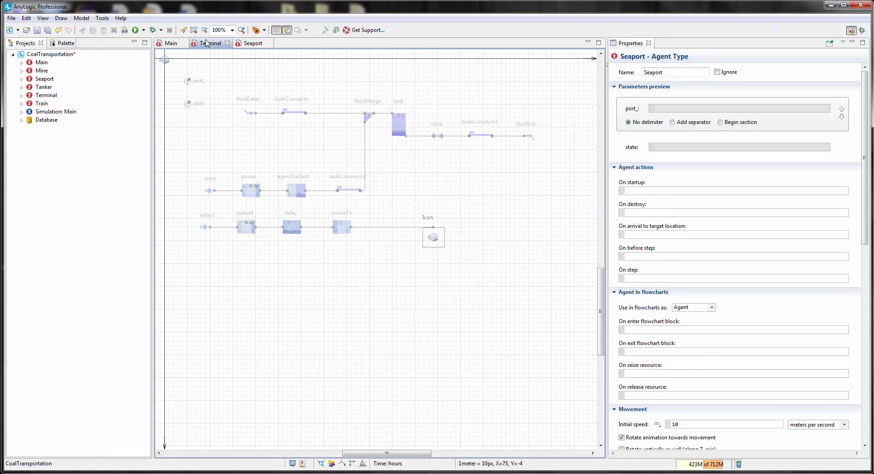
{"action": "left_click", "coordinate": [248, 43]}
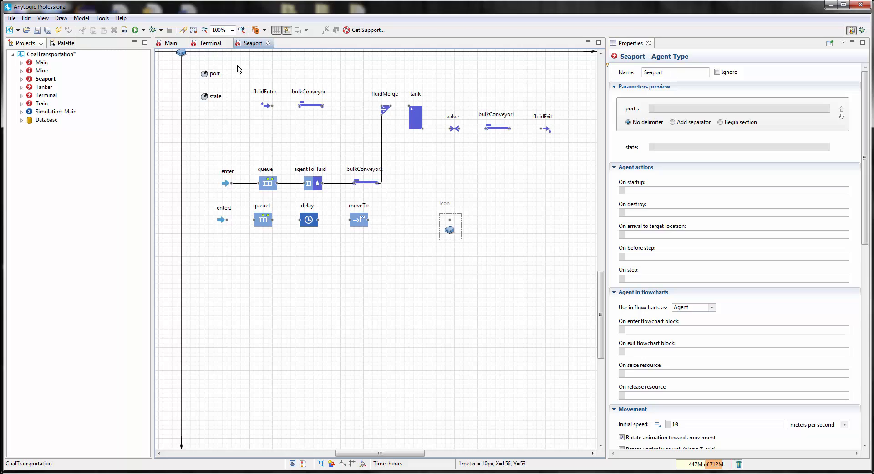
{"action": "left_click", "coordinate": [211, 44]}
{"action": "left_click_drag", "start_coordinate": [329, 314], "coordinate": [400, 300]}
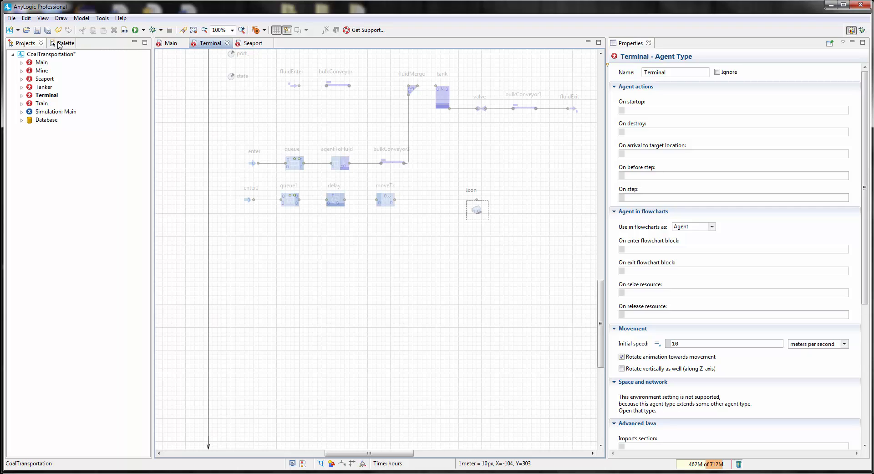
{"action": "left_click", "coordinate": [61, 43]}
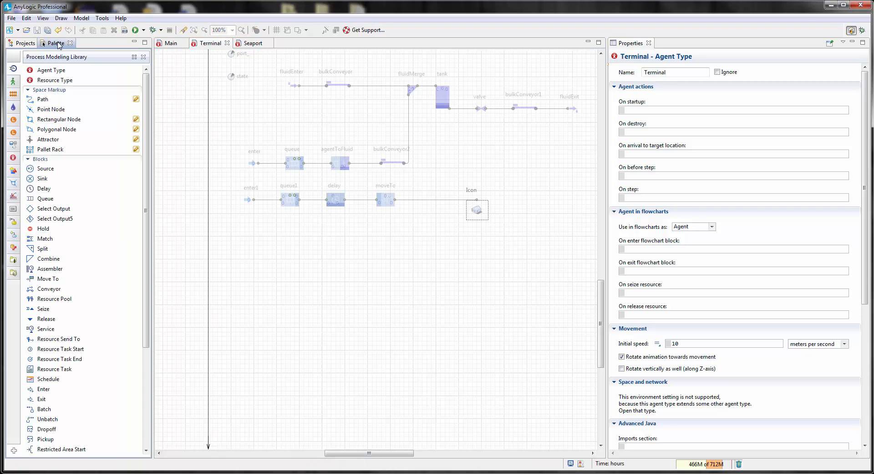
{"action": "left_click", "coordinate": [14, 261]}
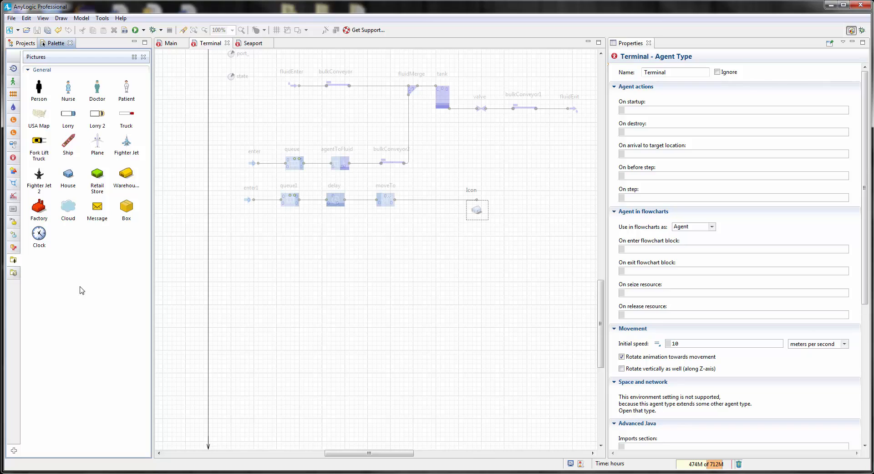
{"action": "left_click_drag", "start_coordinate": [126, 173], "coordinate": [259, 262]}
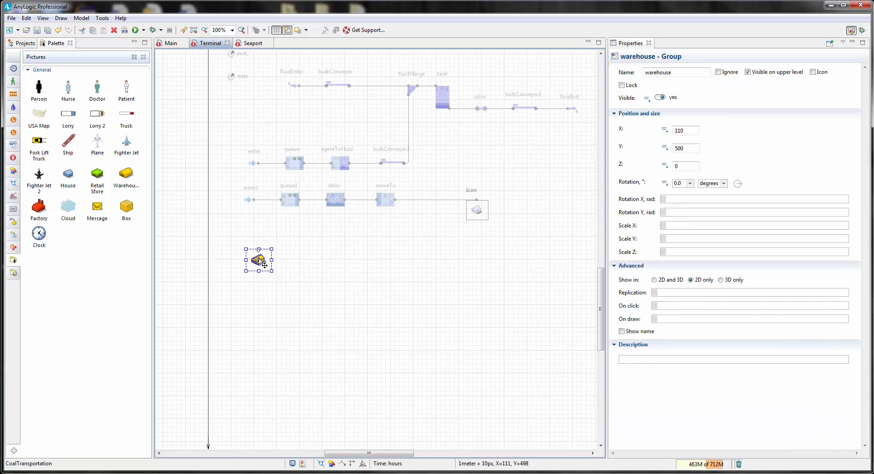
- Add one port above the warehouse picture and a second port below it
{"action": "left_click", "coordinate": [13, 69]}
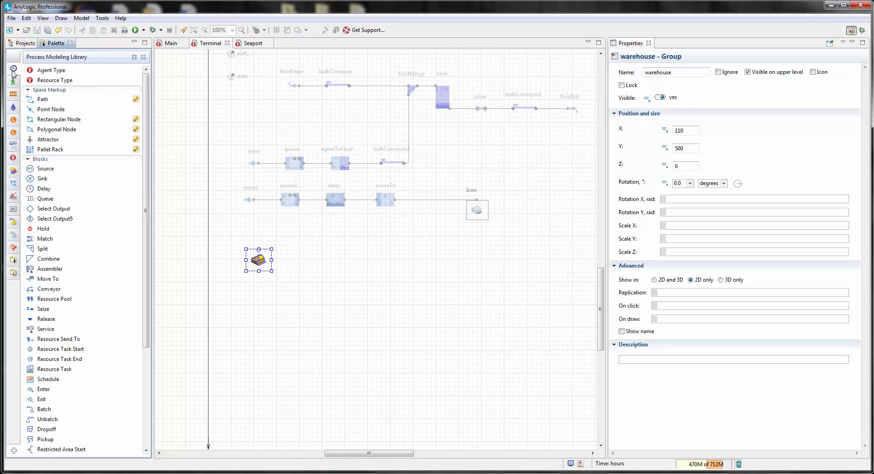
{"action": "left_click", "coordinate": [13, 158]}
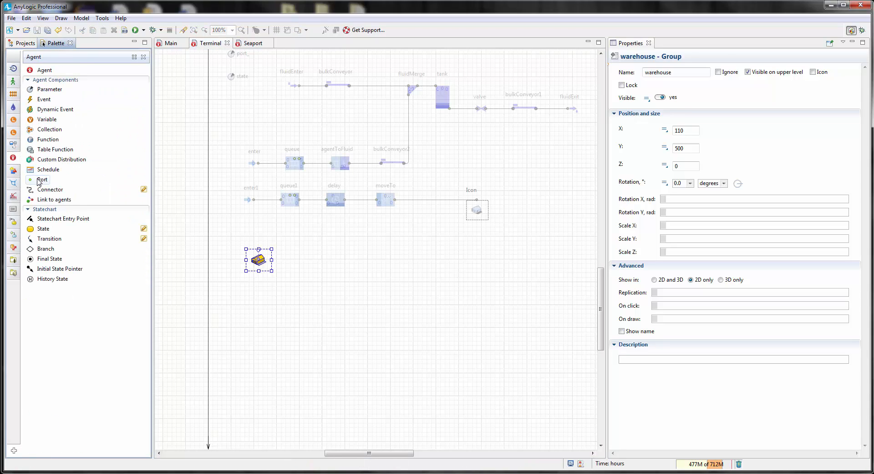
{"action": "left_click_drag", "start_coordinate": [39, 182], "coordinate": [259, 248]}
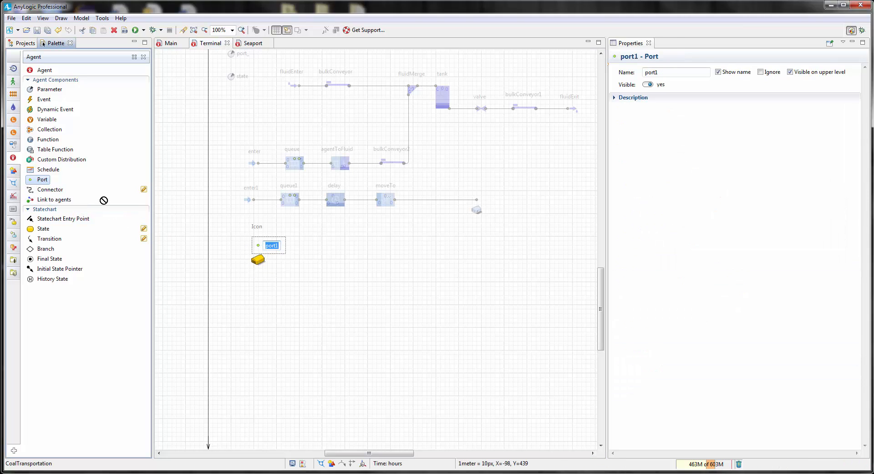
{"action": "left_click_drag", "start_coordinate": [104, 200], "coordinate": [260, 277]}
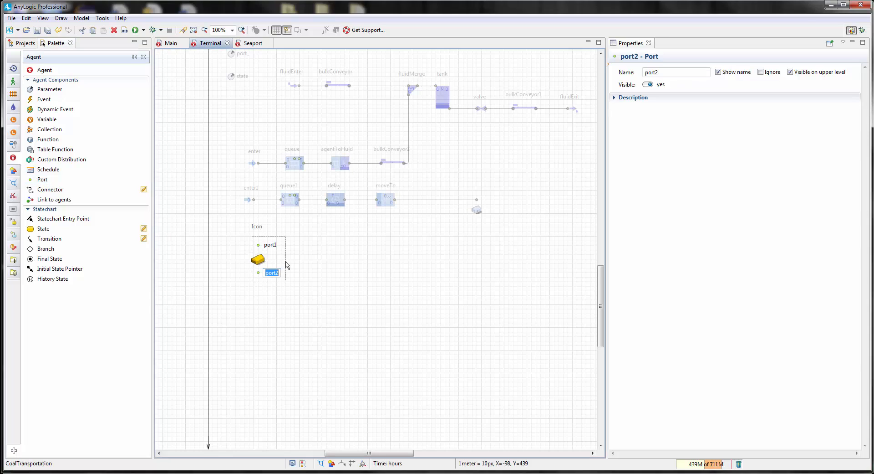
- Hide the names of both ports around the warehouse picture
{"action": "left_click", "coordinate": [259, 246]}
{"action": "left_click", "coordinate": [718, 72]}
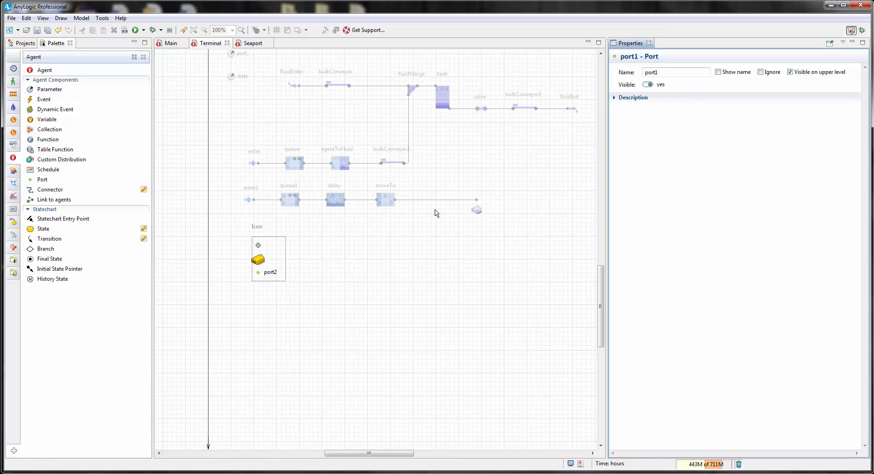
{"action": "left_click", "coordinate": [270, 275]}
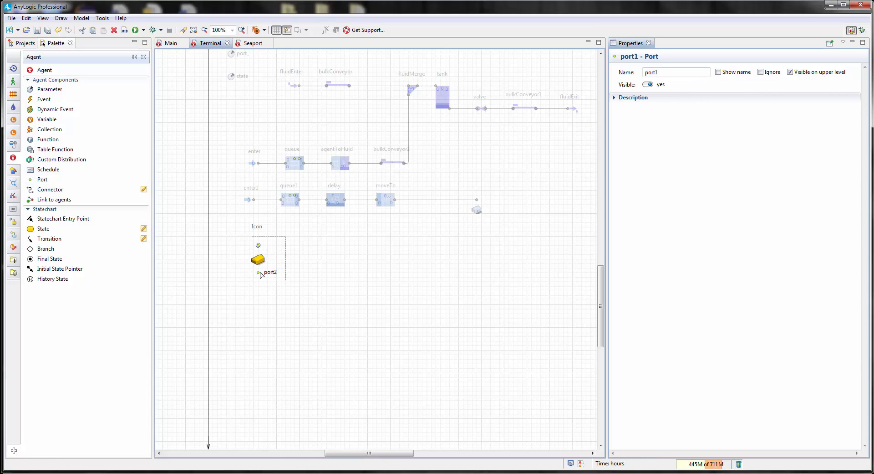
{"action": "left_click", "coordinate": [718, 73]}
- Move the upper port down and the lower port up so both sit close to the warehouse picture
{"action": "left_click", "coordinate": [258, 246]}
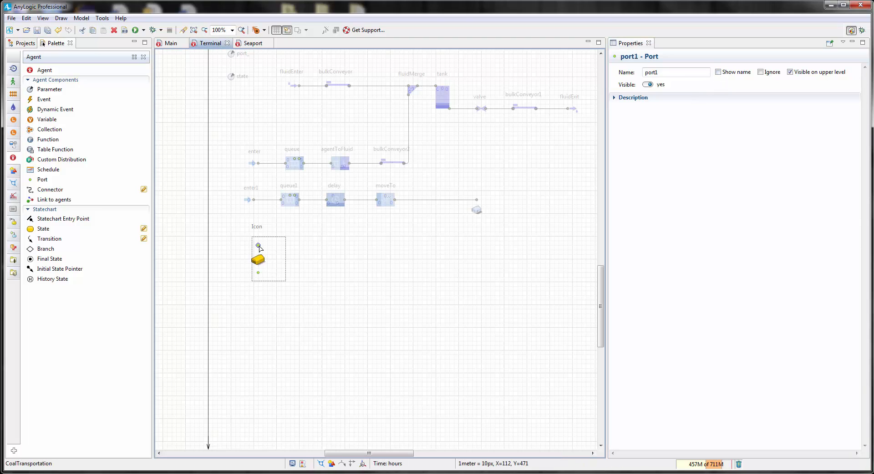
{"action": "scroll", "coordinate": [258, 246], "scroll_direction": "up", "scroll_amount": 2}
{"action": "left_click_drag", "start_coordinate": [258, 246], "coordinate": [258, 251]}
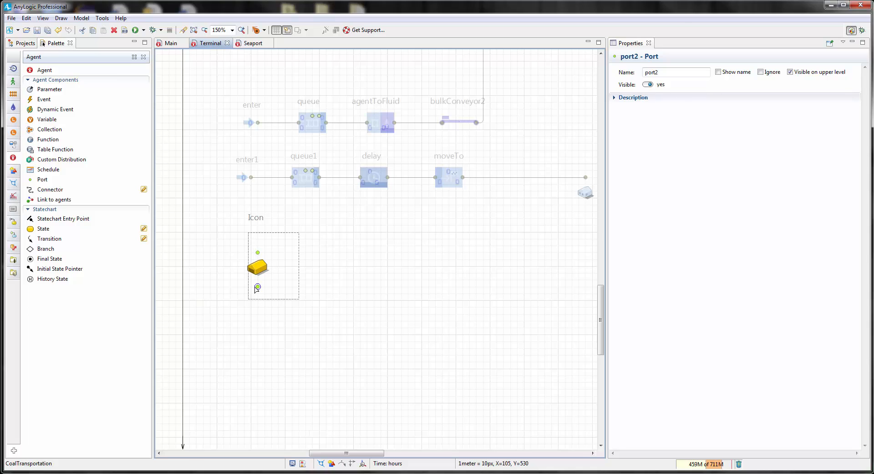
{"action": "left_click_drag", "start_coordinate": [258, 287], "coordinate": [258, 280]}
{"action": "left_click", "coordinate": [339, 243]}
- Add a Delay block beside the Terminal's icon, followed by an Exit block connected to its output
{"action": "scroll", "coordinate": [340, 242], "scroll_direction": "down", "scroll_amount": 2}
{"action": "left_click_drag", "start_coordinate": [384, 267], "coordinate": [324, 298]}
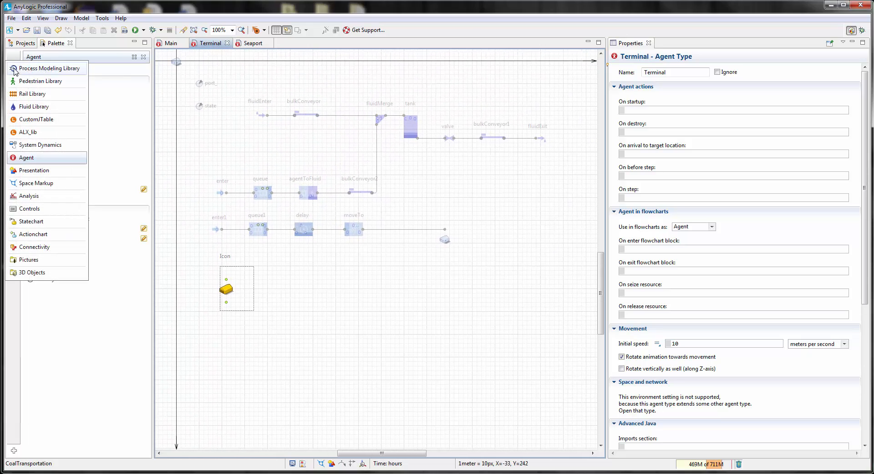
{"action": "left_click", "coordinate": [37, 68]}
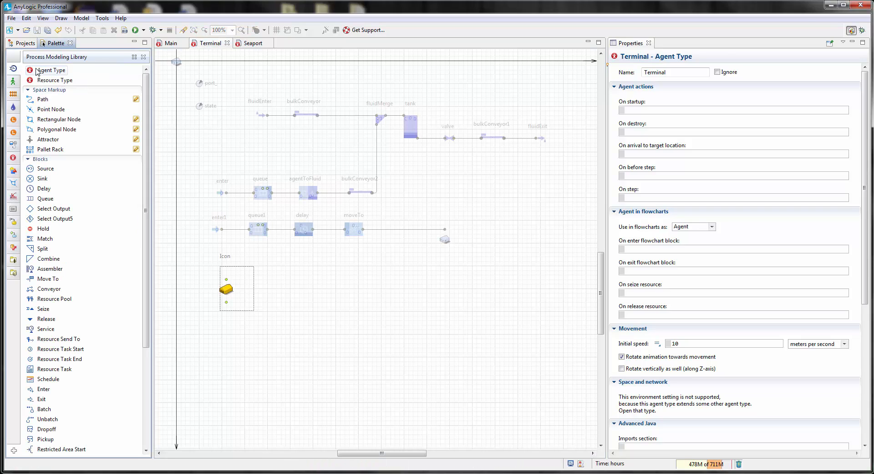
{"action": "left_click_drag", "start_coordinate": [52, 188], "coordinate": [283, 279]}
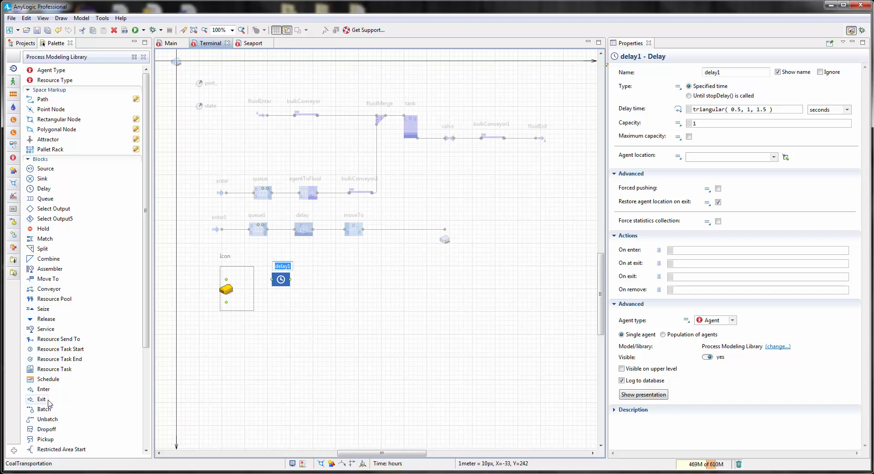
{"action": "left_click_drag", "start_coordinate": [42, 399], "coordinate": [332, 280]}
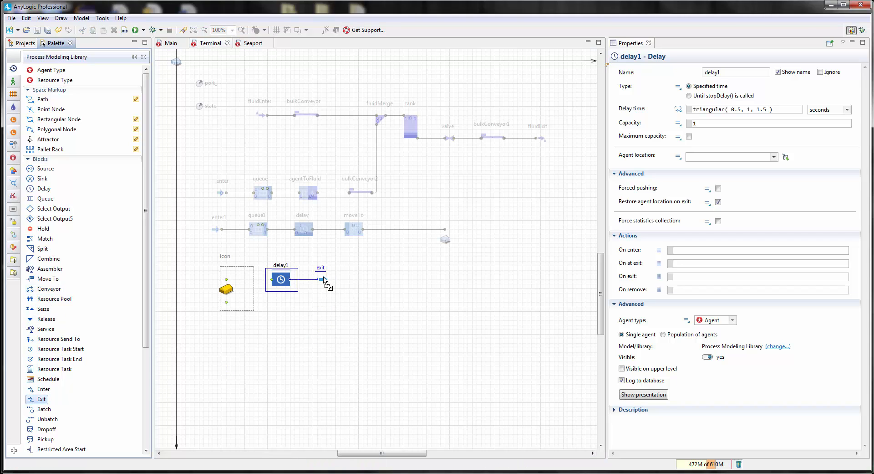
- Include the warehouse picture in the Terminal's icon and connect the upper port to the new Delay block's input
{"action": "left_click", "coordinate": [228, 292]}
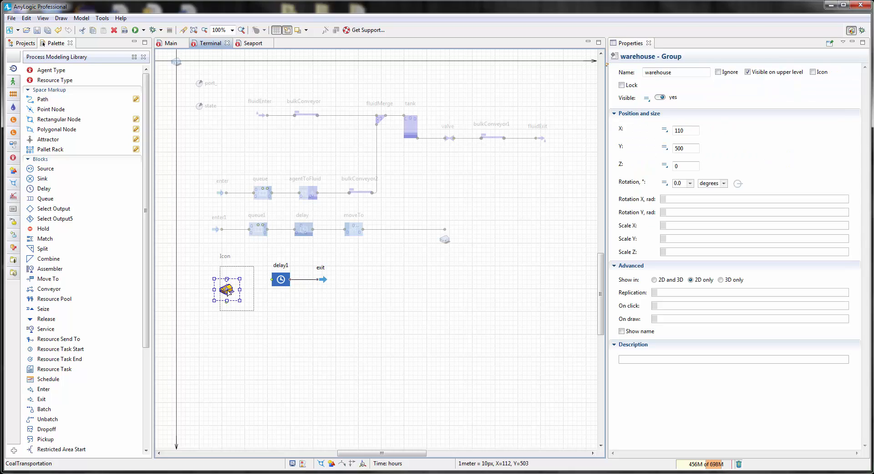
{"action": "left_click", "coordinate": [814, 73]}
{"action": "left_click", "coordinate": [351, 335]}
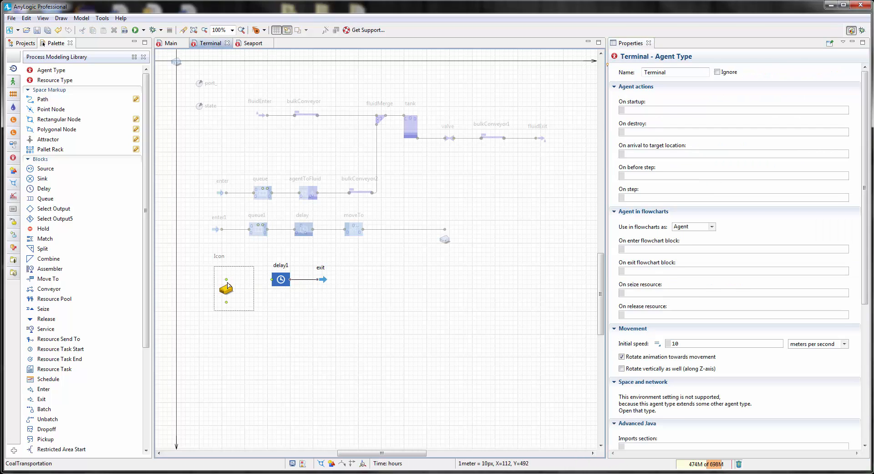
{"action": "left_click_drag", "start_coordinate": [227, 281], "coordinate": [272, 282]}
{"action": "left_click", "coordinate": [280, 317]}
- Set the new Delay block's time unit to hours and enable its maximum capacity
{"action": "left_click", "coordinate": [281, 280]}
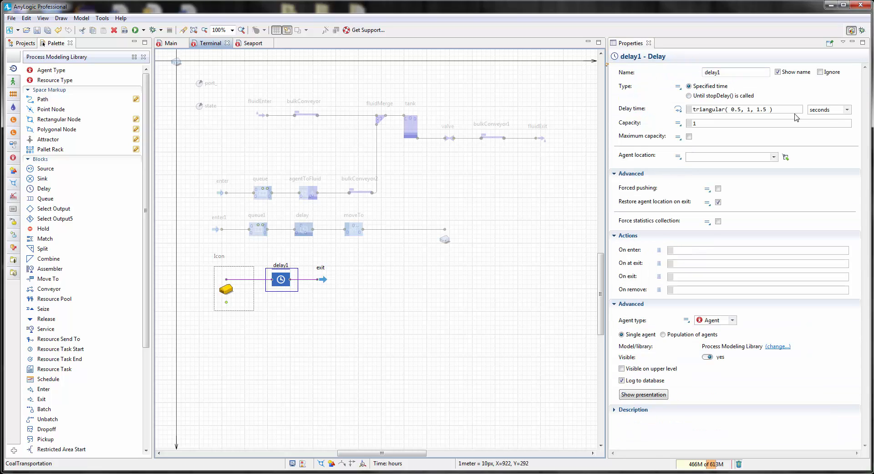
{"action": "left_click", "coordinate": [848, 110]}
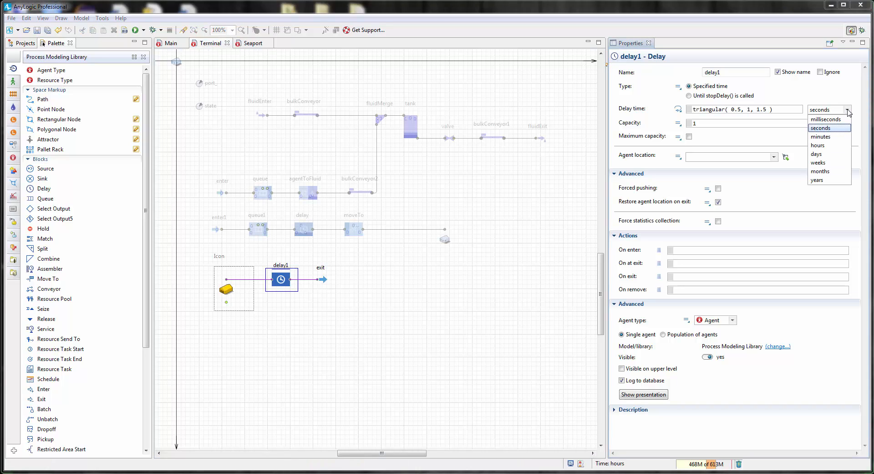
{"action": "left_click", "coordinate": [818, 145]}
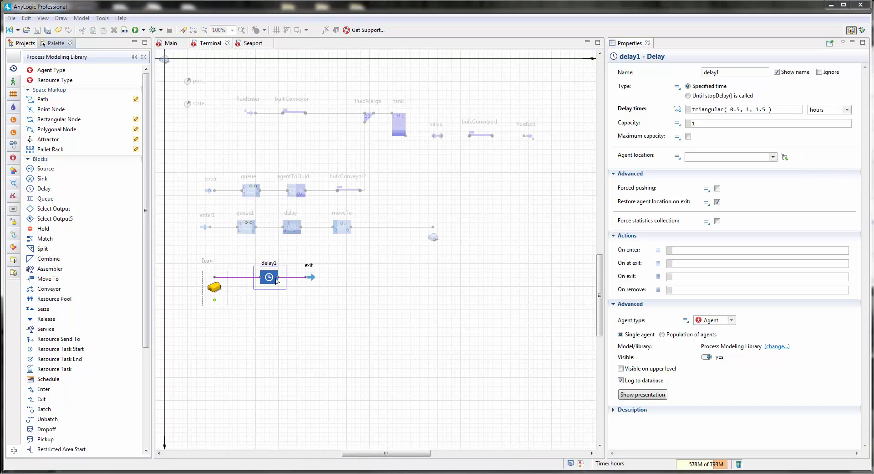
{"action": "left_click", "coordinate": [689, 136]}
- Make the Exit block run enter.take(agent); on exit and set its agent type to Train
{"action": "left_click", "coordinate": [323, 281]}
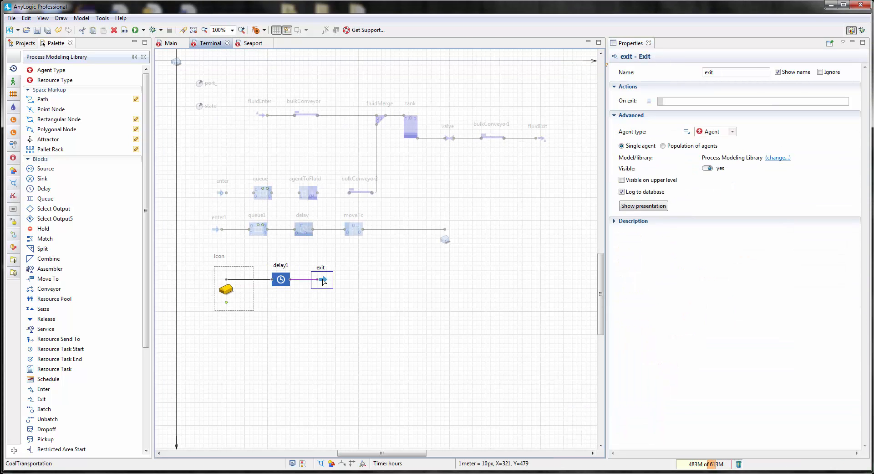
{"action": "left_click", "coordinate": [675, 100]}
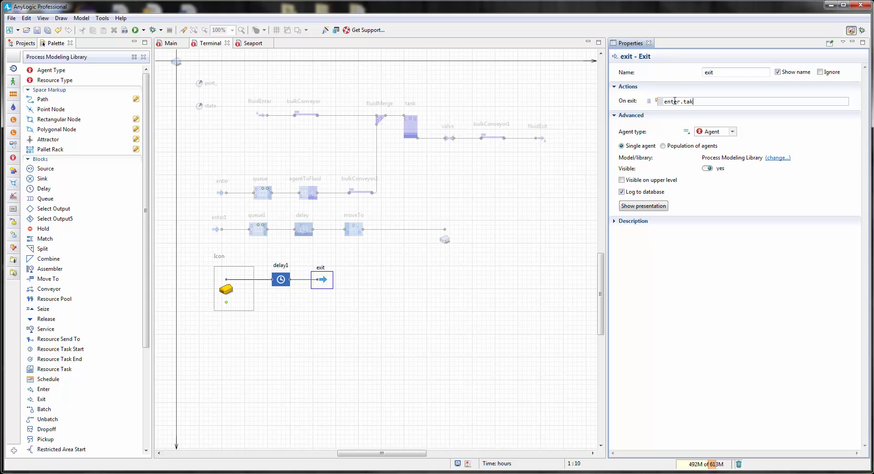
{"action": "type", "text": "e(agent);"}
{"action": "left_click", "coordinate": [733, 132]}
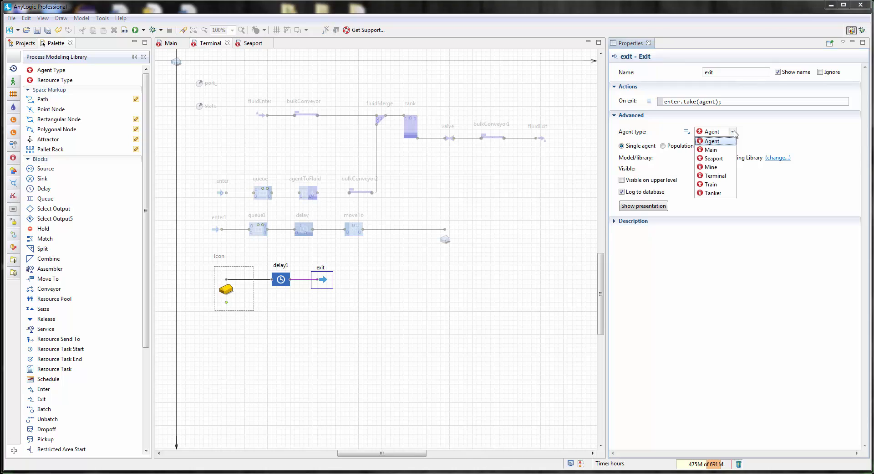
{"action": "left_click", "coordinate": [712, 187]}
{"action": "left_click", "coordinate": [342, 313]}
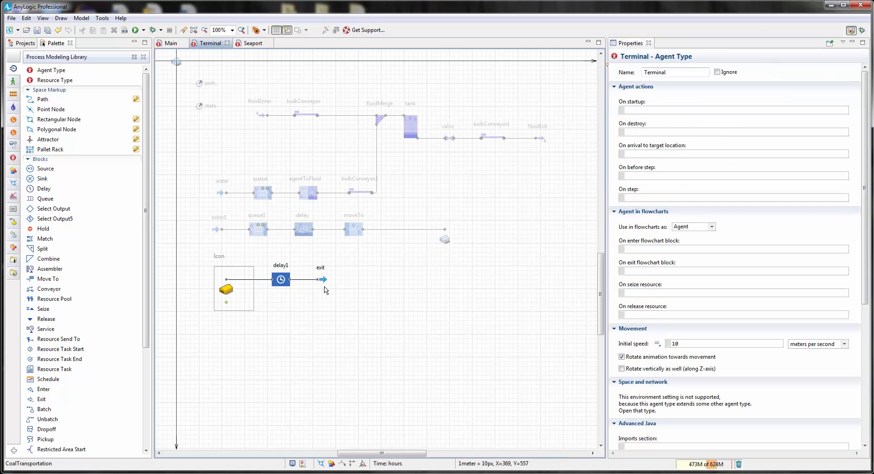
{"action": "left_click", "coordinate": [321, 279]}
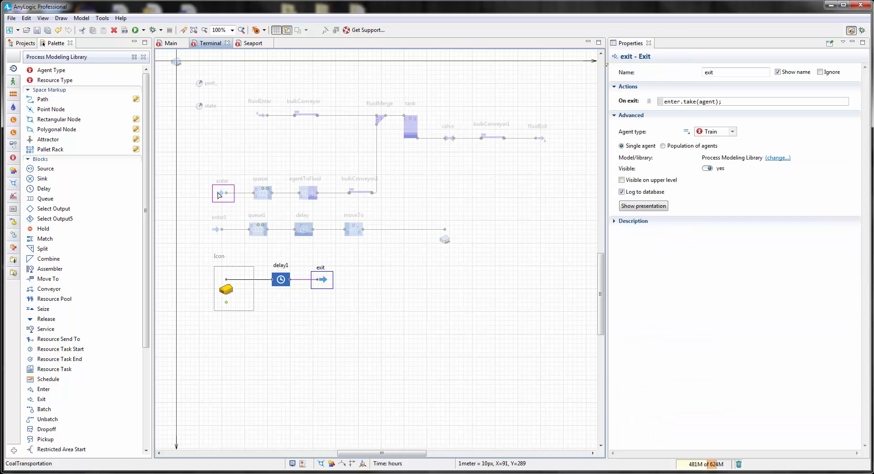
{"action": "left_click", "coordinate": [311, 329]}
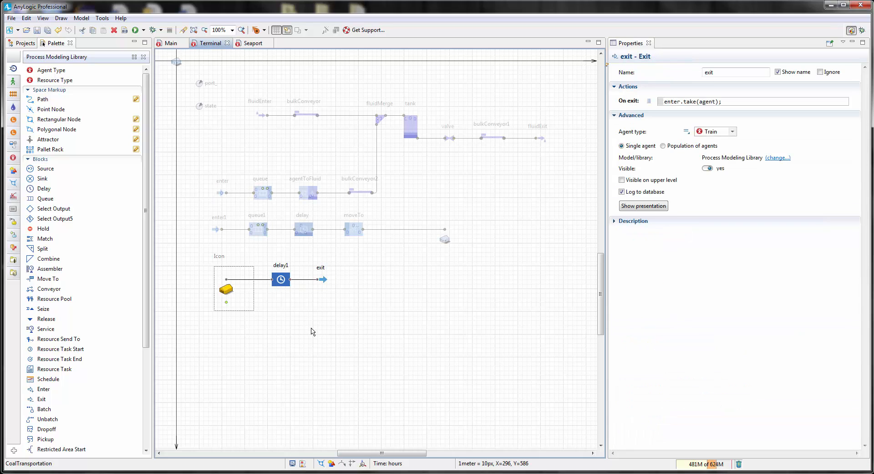
{"action": "left_click_drag", "start_coordinate": [338, 323], "coordinate": [377, 324]}
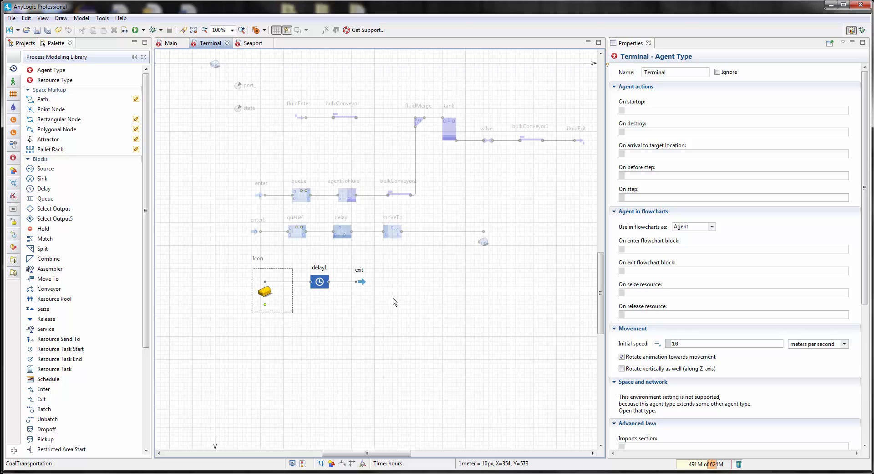
- In Main, move the terminal agent's name beside its yellow warehouse icon
{"action": "left_click", "coordinate": [170, 43]}
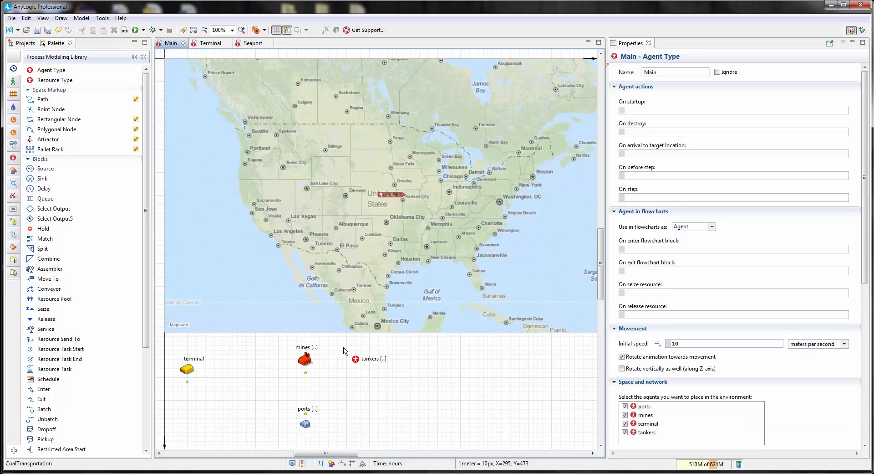
{"action": "left_click_drag", "start_coordinate": [376, 392], "coordinate": [410, 313]}
{"action": "left_click", "coordinate": [219, 294]}
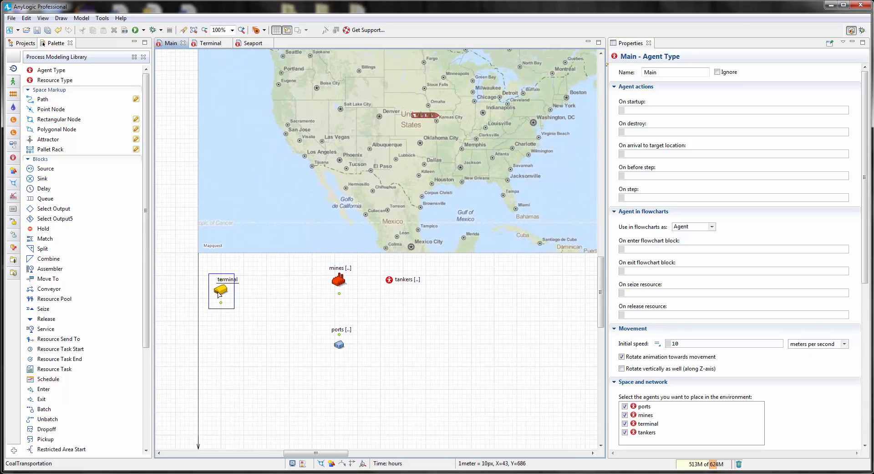
{"action": "left_click_drag", "start_coordinate": [233, 283], "coordinate": [249, 296]}
{"action": "left_click", "coordinate": [267, 325]}
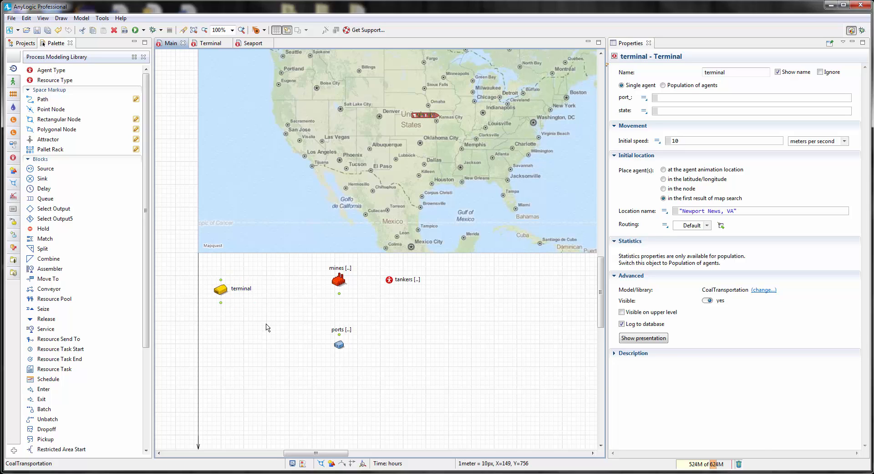
- Move the ports agent further down and place the terminal below mines so its upper port connects to the mines' port
{"action": "scroll", "coordinate": [291, 337], "scroll_direction": "down", "scroll_amount": 3}
{"action": "left_click_drag", "start_coordinate": [337, 302], "coordinate": [339, 327]}
{"action": "left_click", "coordinate": [387, 299]}
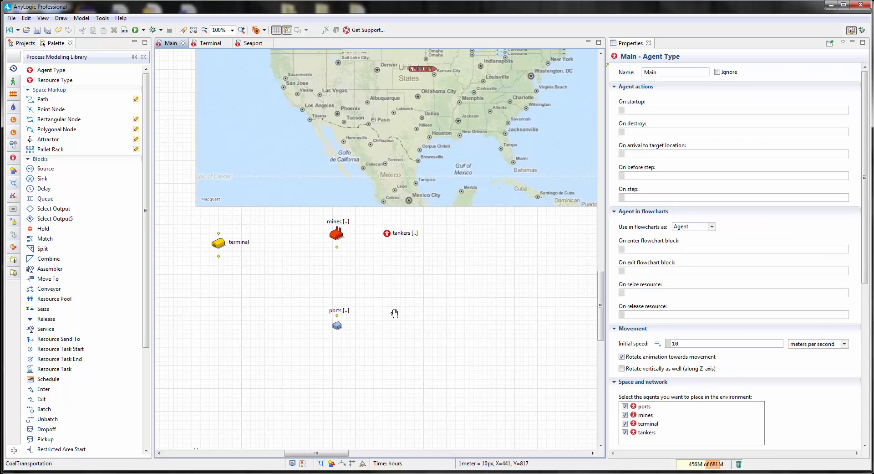
{"action": "scroll", "coordinate": [396, 312], "scroll_direction": "up", "scroll_amount": 2}
{"action": "left_click_drag", "start_coordinate": [207, 272], "coordinate": [325, 302]}
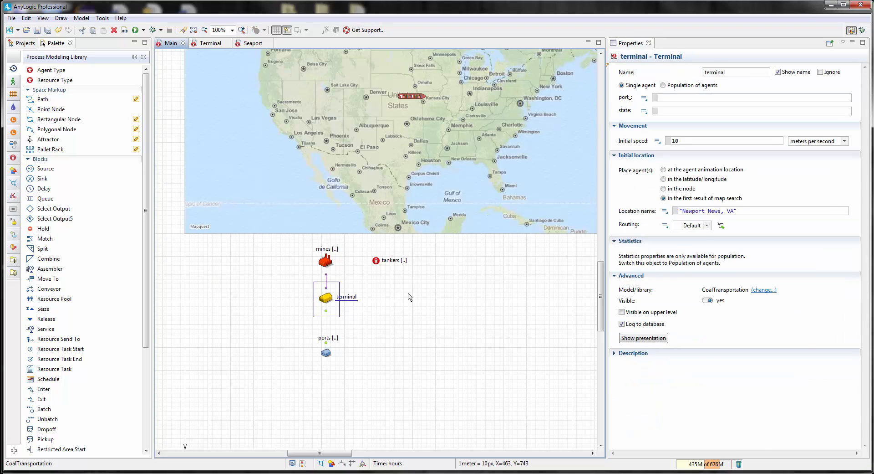
{"action": "left_click", "coordinate": [397, 296]}
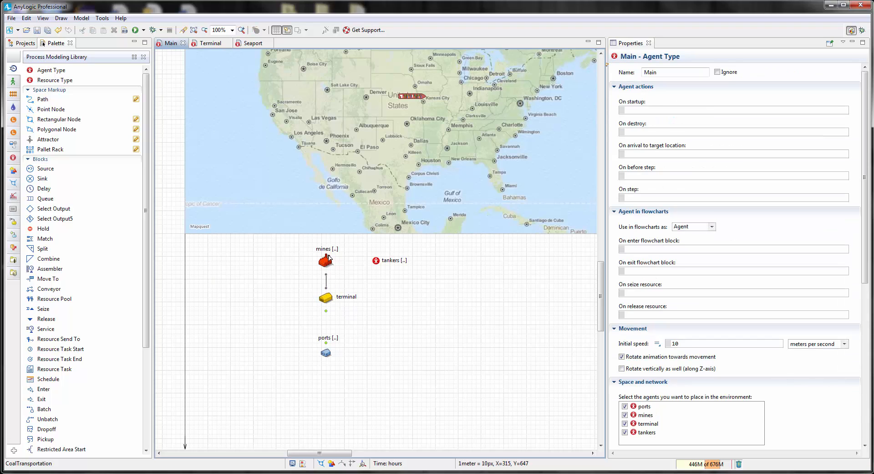
- Show the terminal agent's presentation on Main's GIS map
{"action": "left_click_drag", "start_coordinate": [459, 283], "coordinate": [439, 309]}
{"action": "left_click_drag", "start_coordinate": [429, 319], "coordinate": [404, 348]}
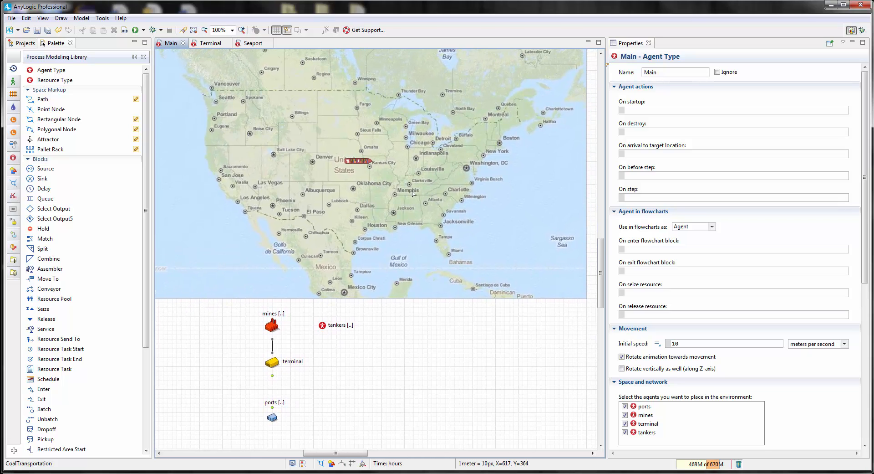
{"action": "left_click", "coordinate": [273, 363]}
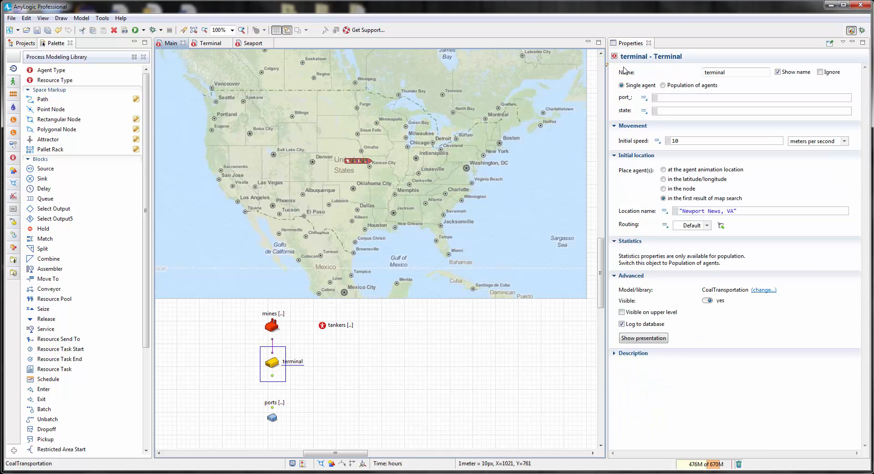
{"action": "left_click", "coordinate": [648, 338]}
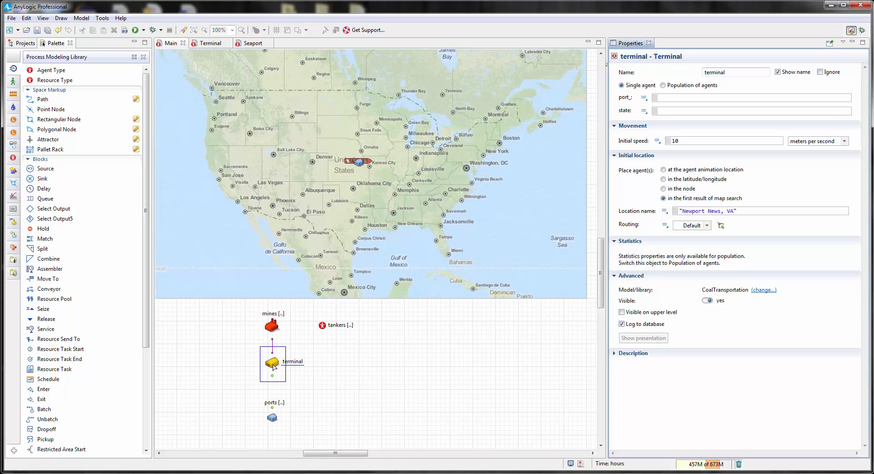
{"action": "left_click_drag", "start_coordinate": [455, 351], "coordinate": [419, 360]}
- Set the GIS map's routing road type to Rail
{"action": "left_click", "coordinate": [391, 191]}
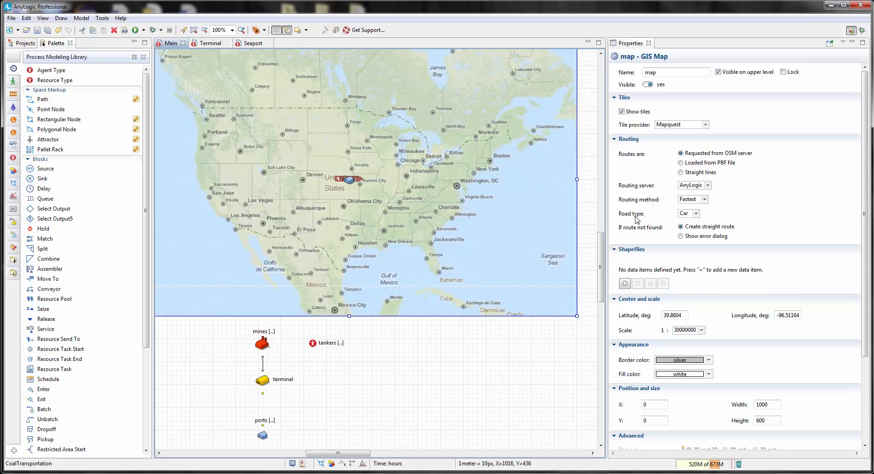
{"action": "left_click", "coordinate": [697, 214]}
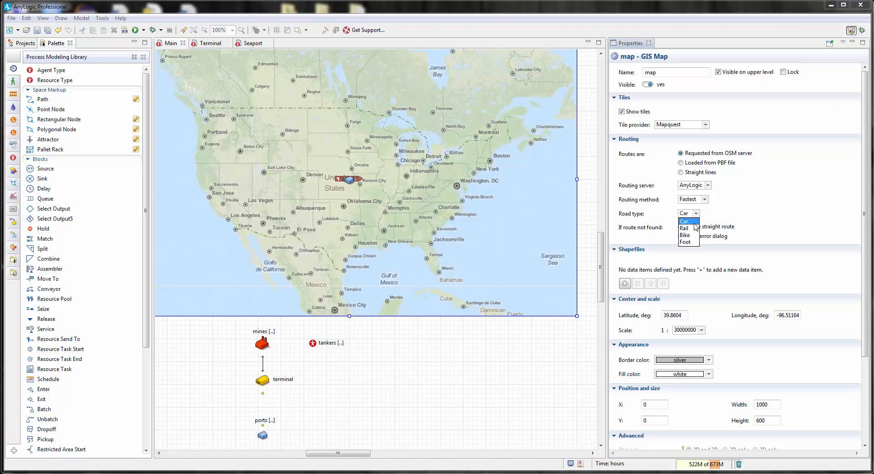
{"action": "left_click", "coordinate": [684, 228]}
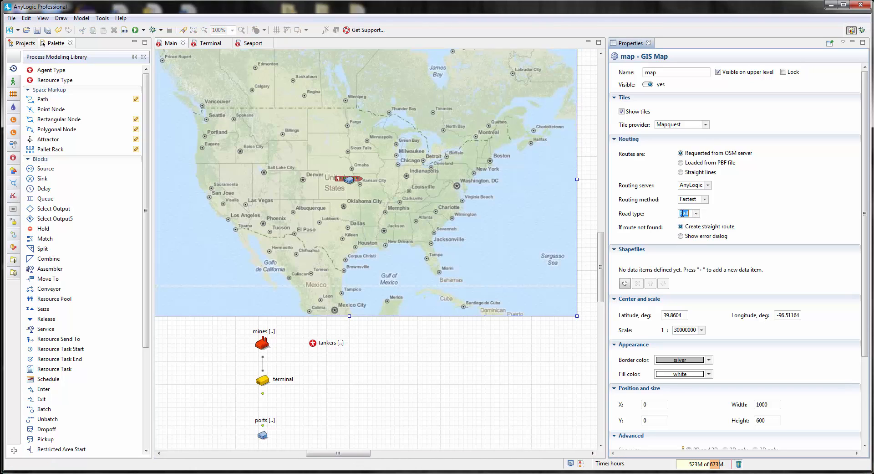
{"action": "left_click", "coordinate": [413, 349]}
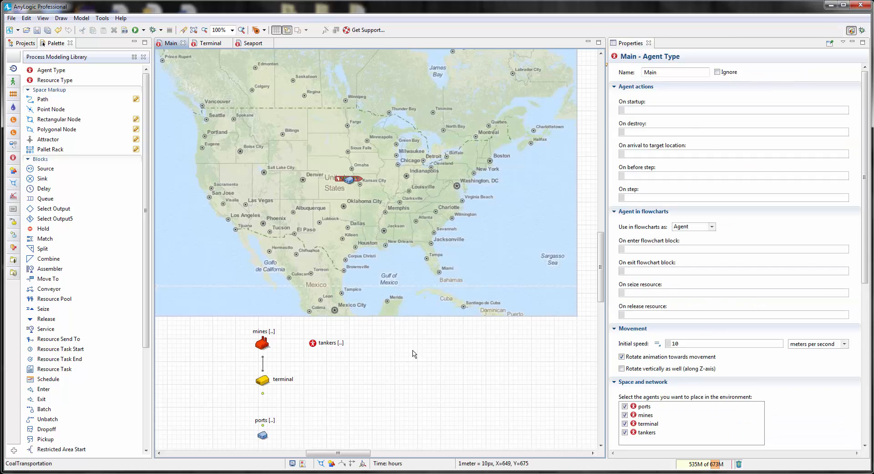
- Launch the CoalTransportation simulation, move its window to the middle of the display and run the model
{"action": "left_click_drag", "start_coordinate": [403, 348], "coordinate": [433, 382]}
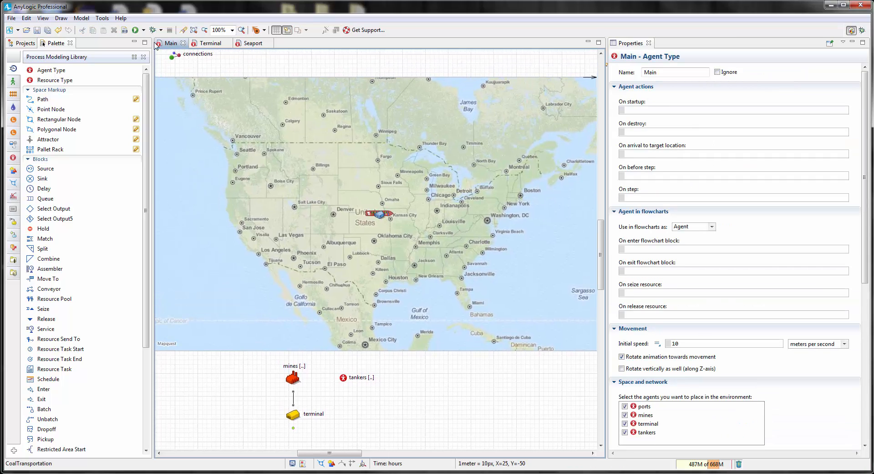
{"action": "left_click", "coordinate": [143, 30]}
{"action": "left_click", "coordinate": [205, 40]}
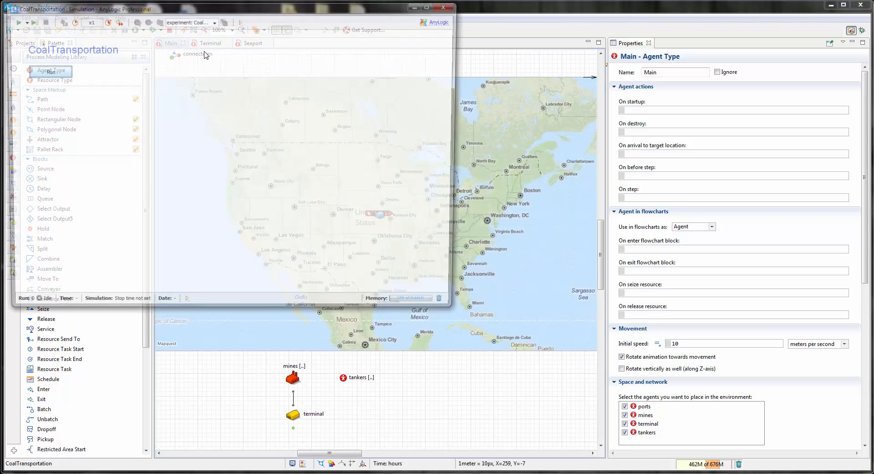
{"action": "left_click_drag", "start_coordinate": [178, 14], "coordinate": [306, 102]}
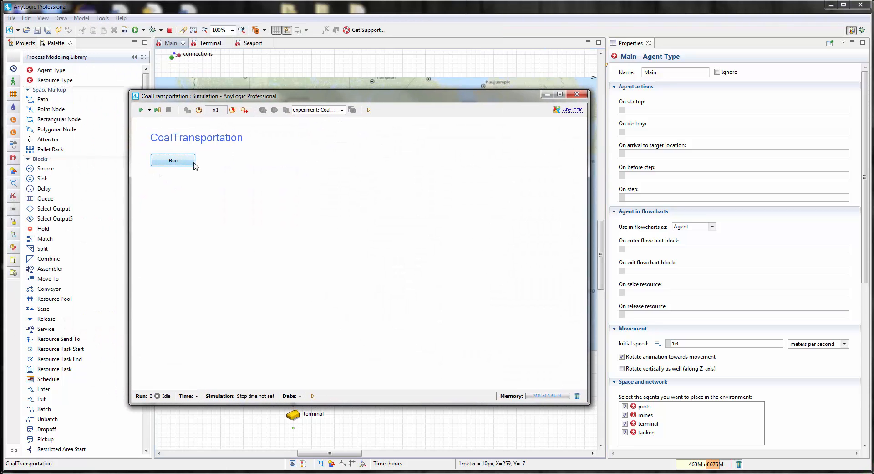
{"action": "left_click", "coordinate": [174, 162]}
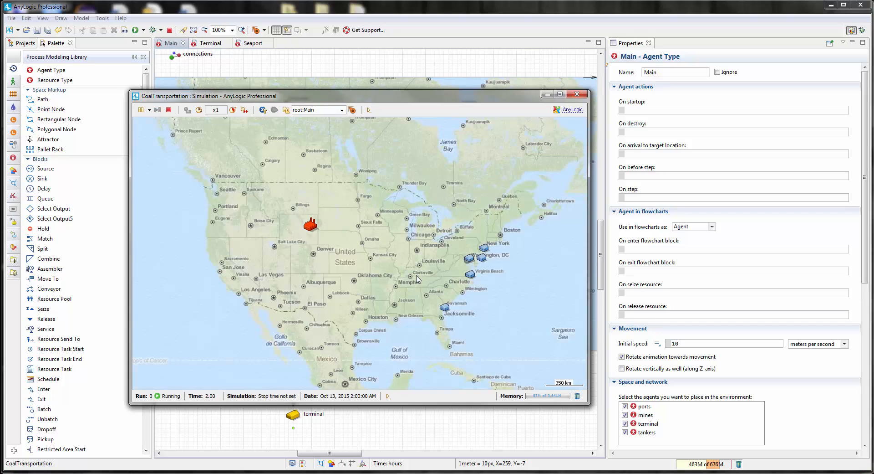
- Zoom in on the eastern United States and adjust the running simulation's speed to x10 and back to x5
{"action": "scroll", "coordinate": [417, 279], "scroll_direction": "up", "scroll_amount": 2}
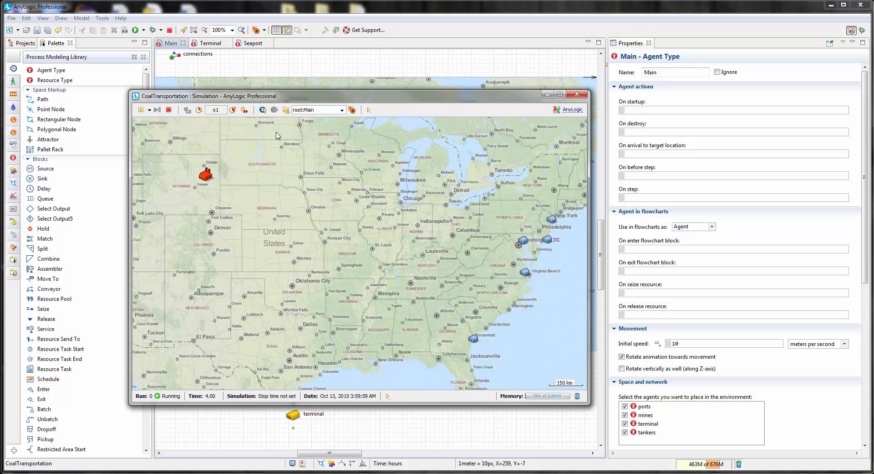
{"action": "left_click", "coordinate": [233, 111]}
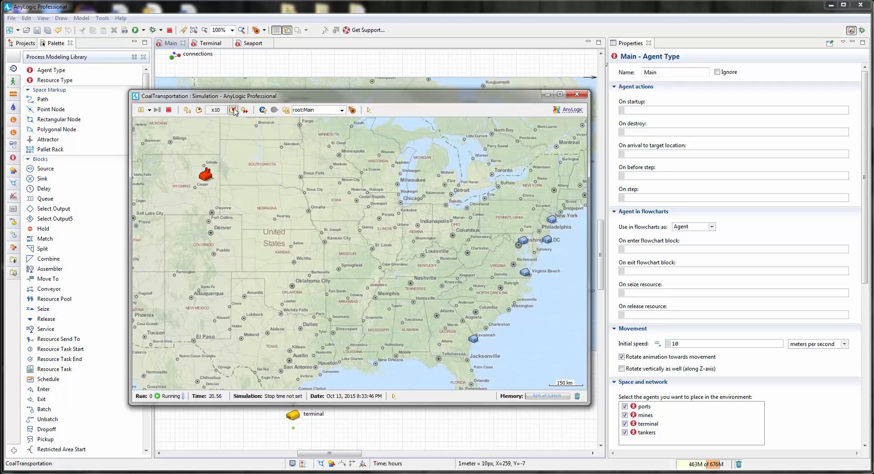
{"action": "left_click", "coordinate": [199, 110]}
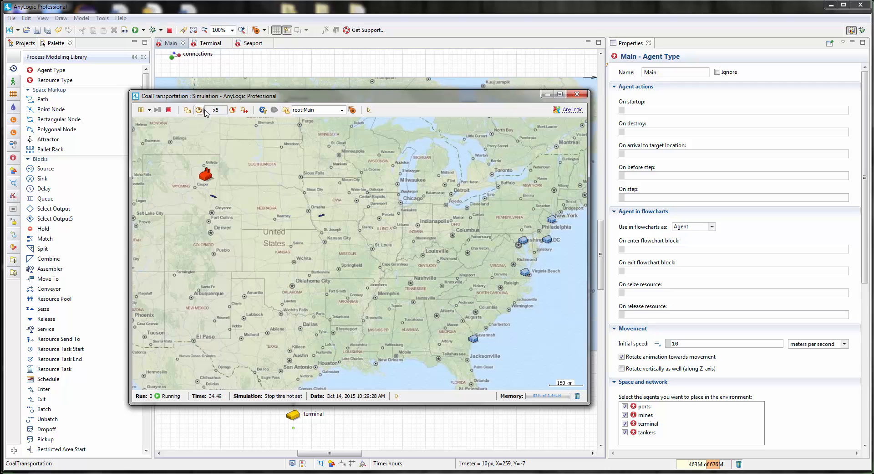
- Slow the running simulation to x1/25 and zoom in on the train near Grand Island
{"action": "left_click", "coordinate": [199, 110]}
{"action": "left_click", "coordinate": [199, 110]}
{"action": "scroll", "coordinate": [272, 224], "scroll_direction": "up", "scroll_amount": 8}
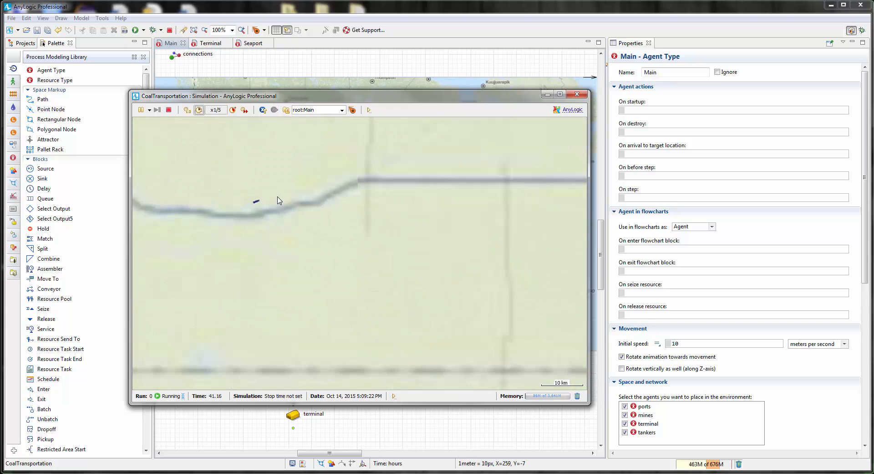
{"action": "left_click_drag", "start_coordinate": [331, 182], "coordinate": [308, 217]}
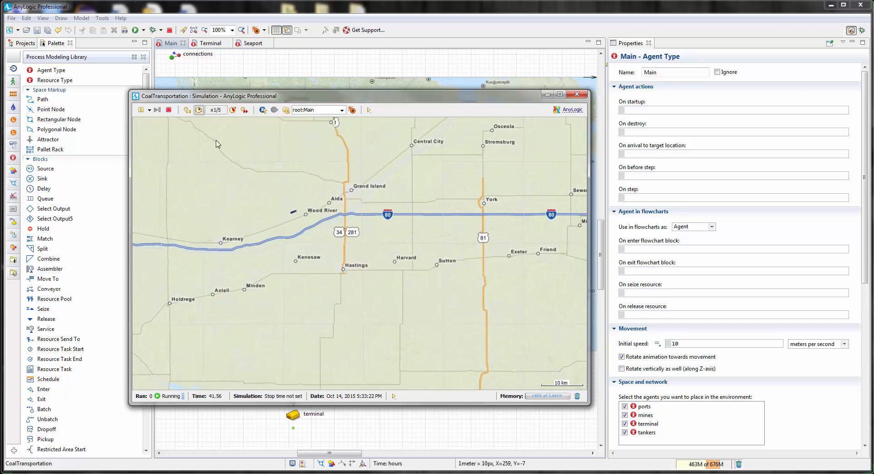
{"action": "scroll", "coordinate": [373, 185], "scroll_direction": "up", "scroll_amount": 5}
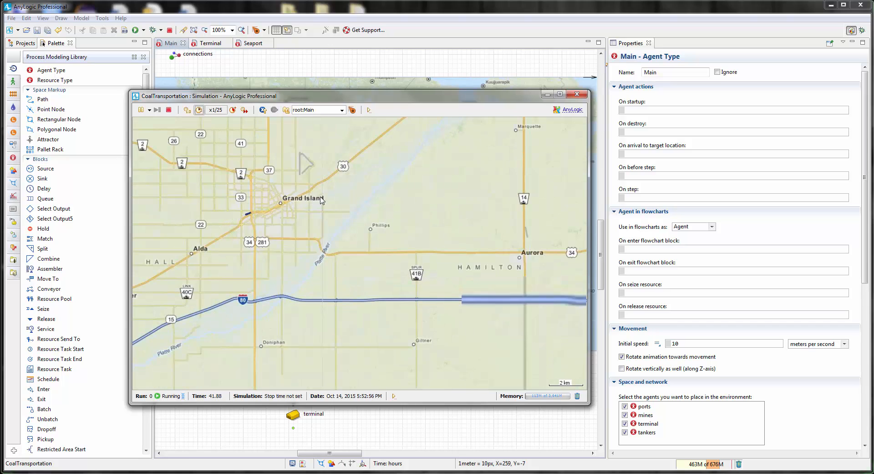
{"action": "left_click_drag", "start_coordinate": [329, 202], "coordinate": [300, 270]}
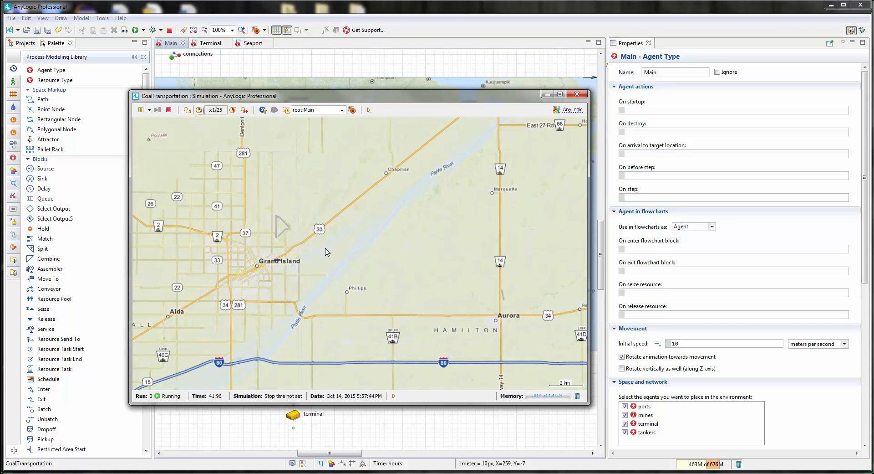
- Follow the train east of Grand Island to compare its path with the mapped railway, and pause the simulation
{"action": "scroll", "coordinate": [359, 268], "scroll_direction": "up", "scroll_amount": 2}
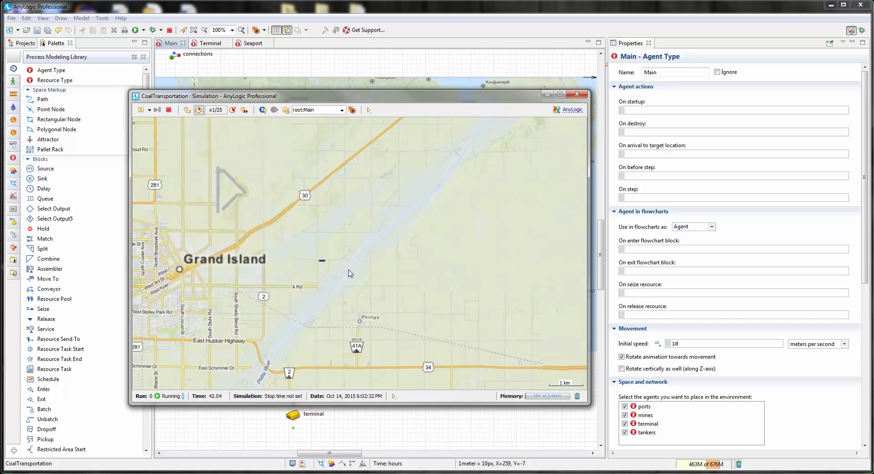
{"action": "left_click_drag", "start_coordinate": [396, 279], "coordinate": [254, 258]}
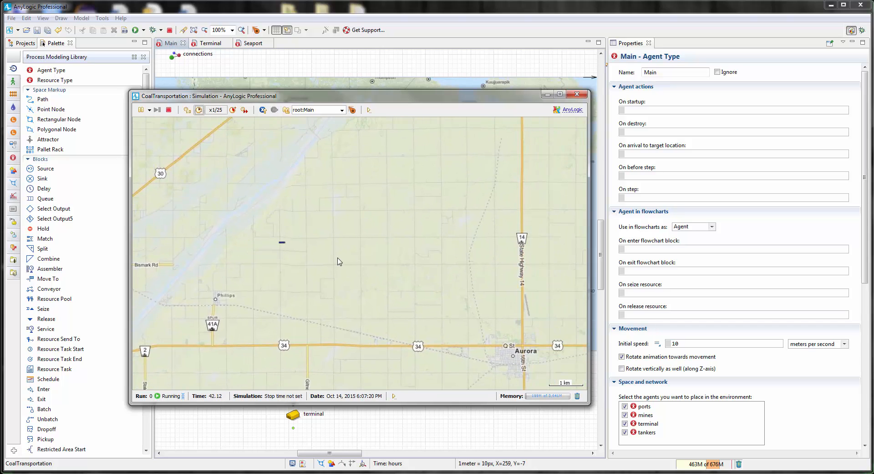
{"action": "scroll", "coordinate": [338, 262], "scroll_direction": "down", "scroll_amount": 1}
{"action": "scroll", "coordinate": [343, 263], "scroll_direction": "up", "scroll_amount": 2}
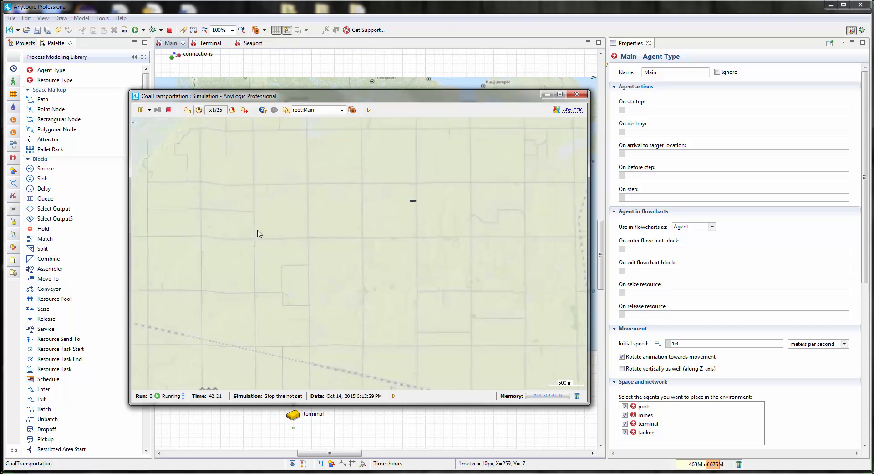
{"action": "left_click", "coordinate": [141, 109]}
{"action": "scroll", "coordinate": [396, 244], "scroll_direction": "down", "scroll_amount": 1}
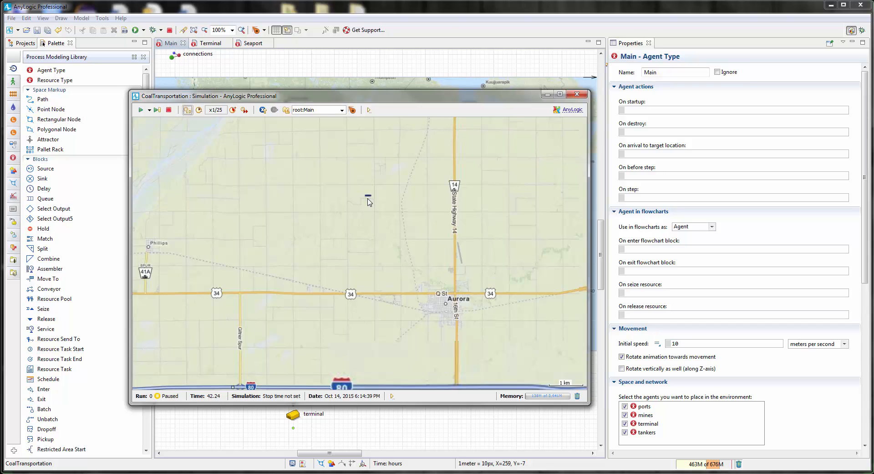
- Close the simulation window and set the GIS map's routes and regions generalization to an absolute precision of 10 meters
{"action": "left_click", "coordinate": [577, 94]}
{"action": "left_click_drag", "start_coordinate": [512, 363], "coordinate": [493, 358]}
{"action": "left_click", "coordinate": [532, 243]}
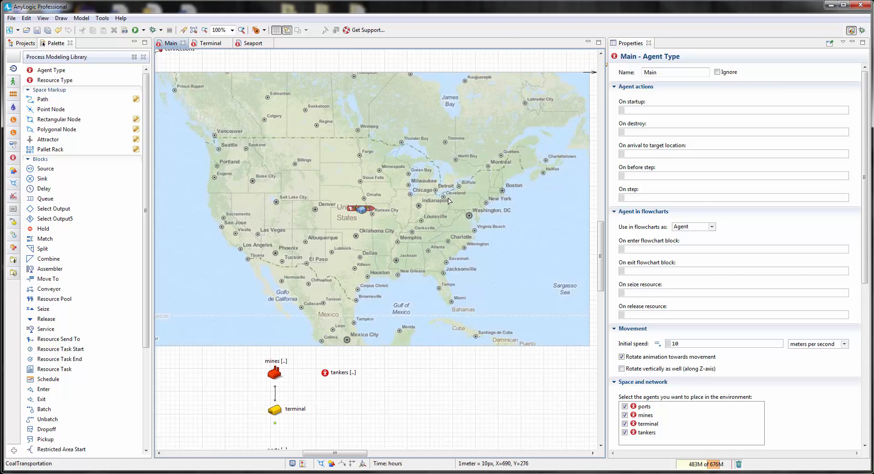
{"action": "scroll", "coordinate": [839, 270], "scroll_direction": "down", "scroll_amount": 5}
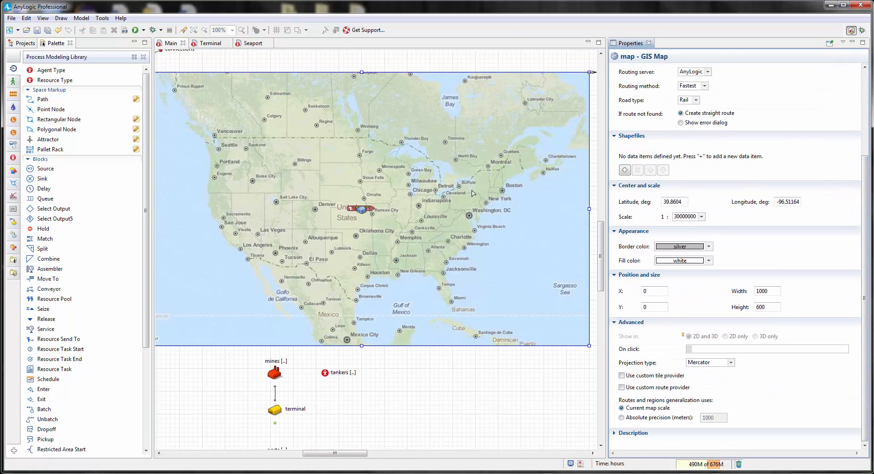
{"action": "left_click", "coordinate": [622, 417]}
- Run the CoalTransportation simulation and move its window to the middle of the screen
{"action": "left_click", "coordinate": [144, 30]}
{"action": "left_click", "coordinate": [157, 41]}
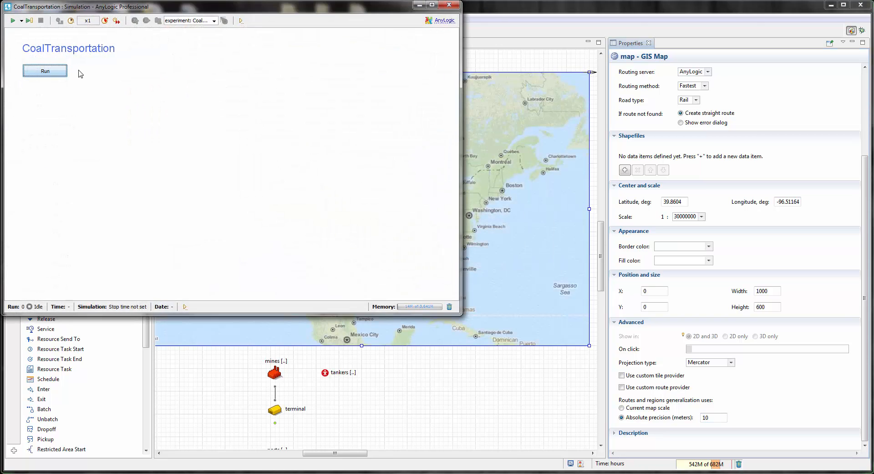
{"action": "left_click", "coordinate": [57, 72]}
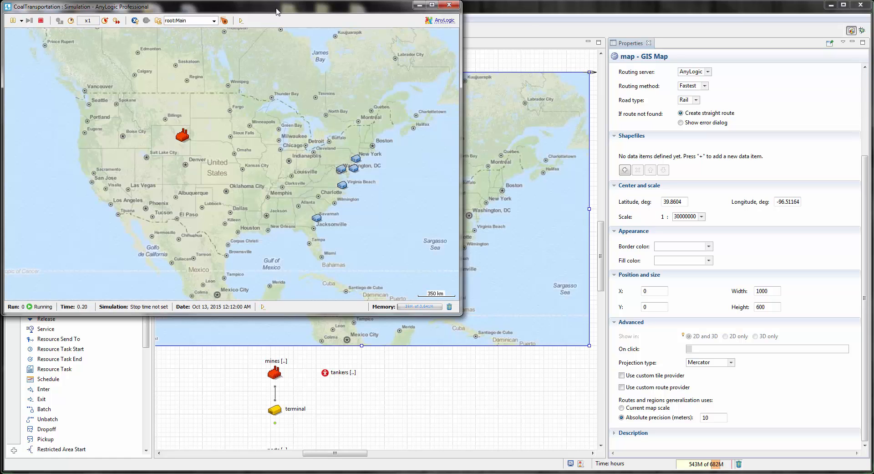
{"action": "left_click_drag", "start_coordinate": [276, 9], "coordinate": [389, 69]}
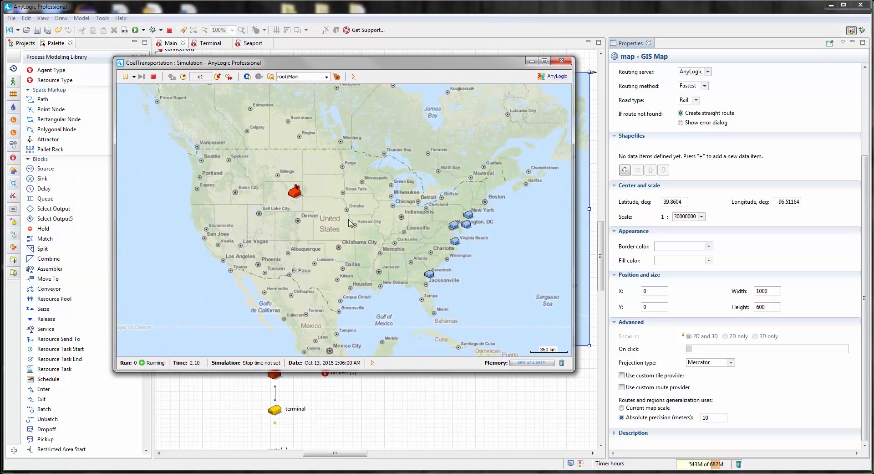
- Center the simulation map on the central and eastern United States and speed the run up to x10
{"action": "scroll", "coordinate": [349, 222], "scroll_direction": "up", "scroll_amount": 1}
{"action": "left_click_drag", "start_coordinate": [350, 222], "coordinate": [268, 208]}
{"action": "left_click", "coordinate": [216, 77]}
{"action": "left_click", "coordinate": [217, 77]}
{"action": "left_click", "coordinate": [217, 76]}
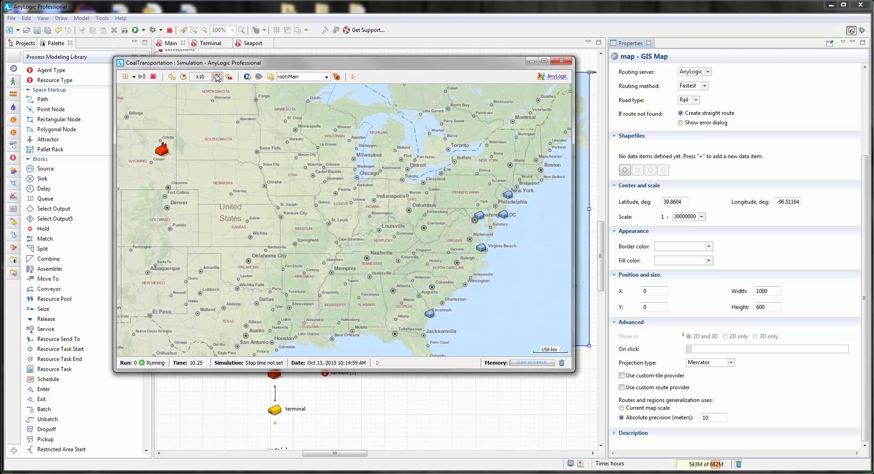
- Slow the simulation to x1/50 with the map zoomed in on the train between Omaha and Des Moines
{"action": "left_click", "coordinate": [184, 76]}
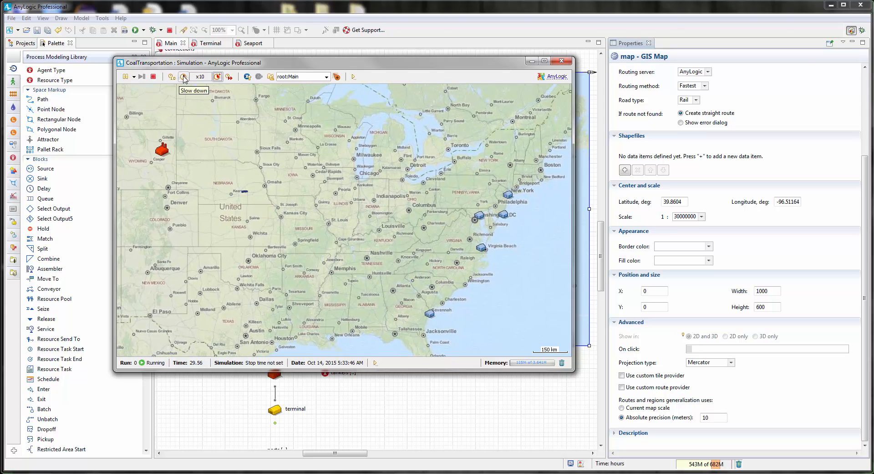
{"action": "left_click", "coordinate": [184, 77]}
{"action": "left_click", "coordinate": [183, 77]}
{"action": "left_click", "coordinate": [183, 76]}
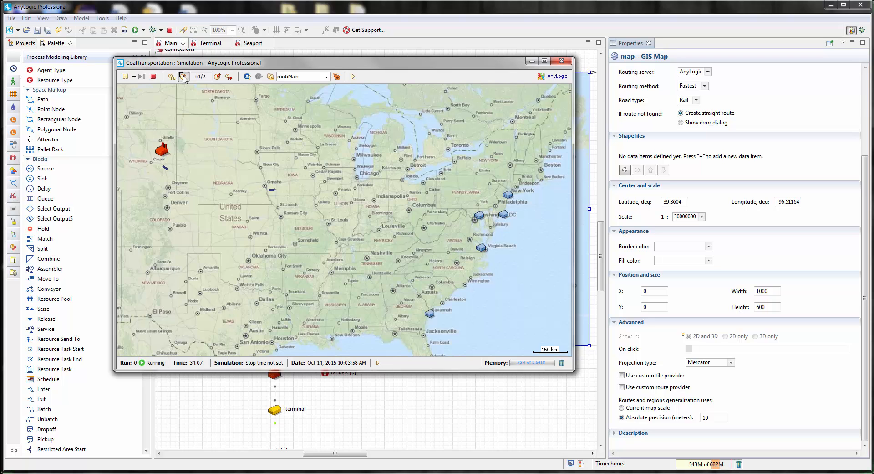
{"action": "left_click", "coordinate": [183, 76]}
{"action": "scroll", "coordinate": [275, 193], "scroll_direction": "up", "scroll_amount": 3}
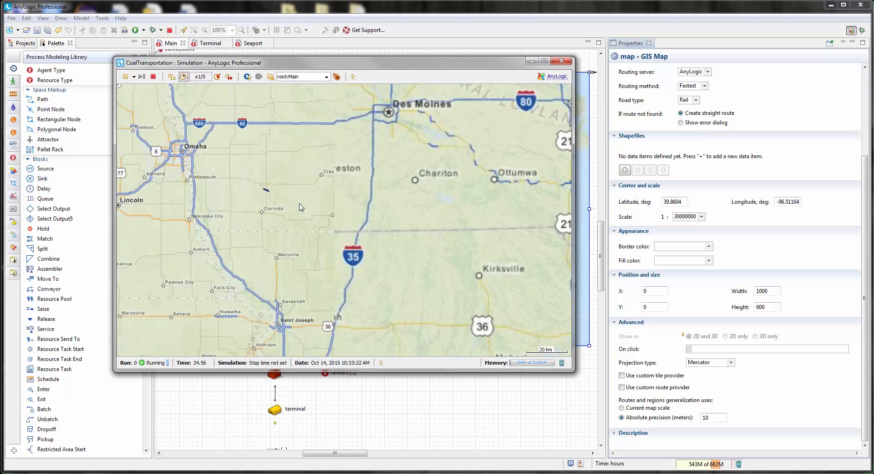
{"action": "left_click", "coordinate": [184, 76]}
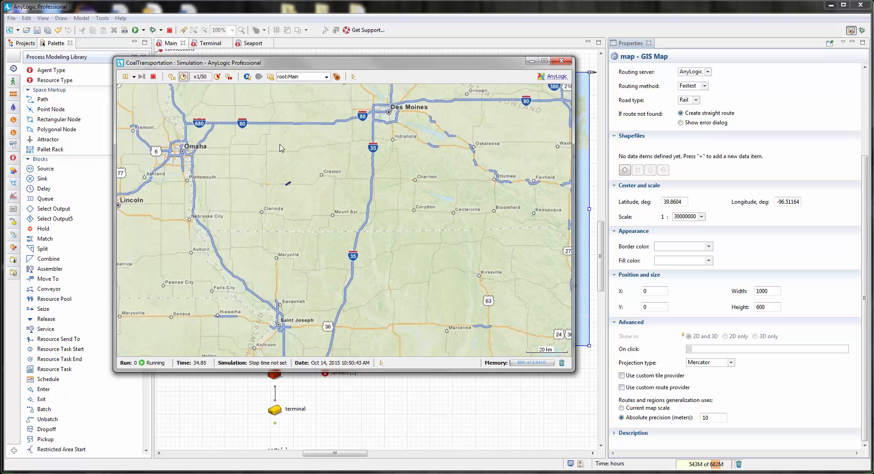
- Follow the train from Corning through Prescott and Cromwell toward Creston to check its path against the rail line
{"action": "scroll", "coordinate": [291, 184], "scroll_direction": "up", "scroll_amount": 5}
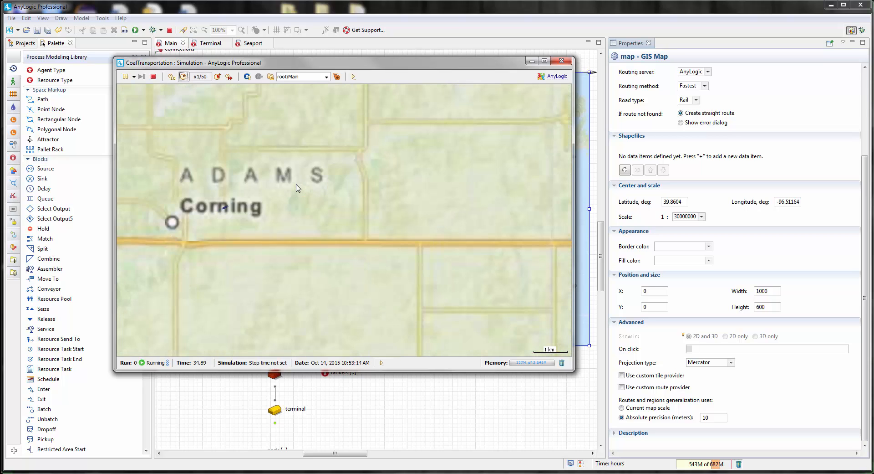
{"action": "scroll", "coordinate": [286, 186], "scroll_direction": "up", "scroll_amount": 1}
{"action": "left_click_drag", "start_coordinate": [347, 209], "coordinate": [283, 228]}
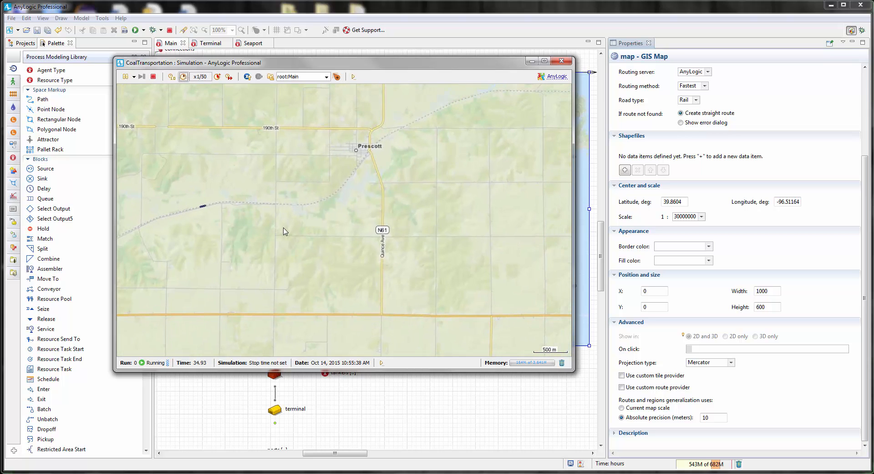
{"action": "scroll", "coordinate": [284, 231], "scroll_direction": "down", "scroll_amount": 1}
{"action": "left_click_drag", "start_coordinate": [439, 209], "coordinate": [309, 222]}
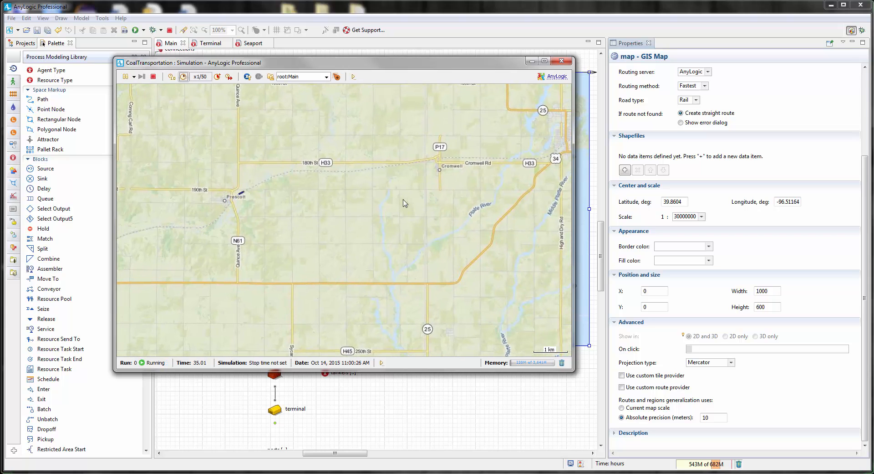
{"action": "left_click_drag", "start_coordinate": [404, 204], "coordinate": [345, 220]}
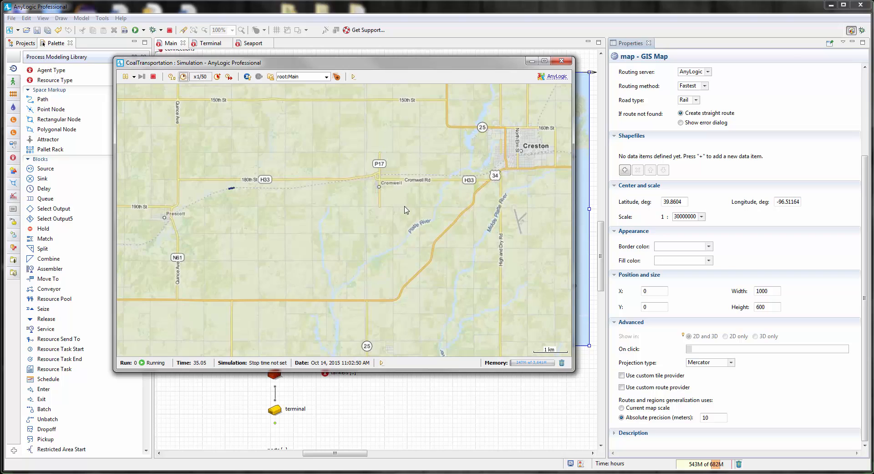
{"action": "scroll", "coordinate": [378, 209], "scroll_direction": "up", "scroll_amount": 1}
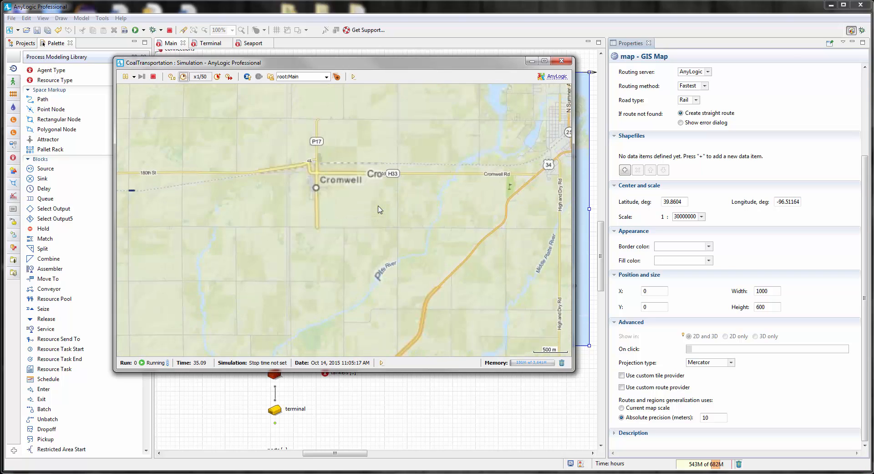
{"action": "left_click_drag", "start_coordinate": [397, 206], "coordinate": [367, 210]}
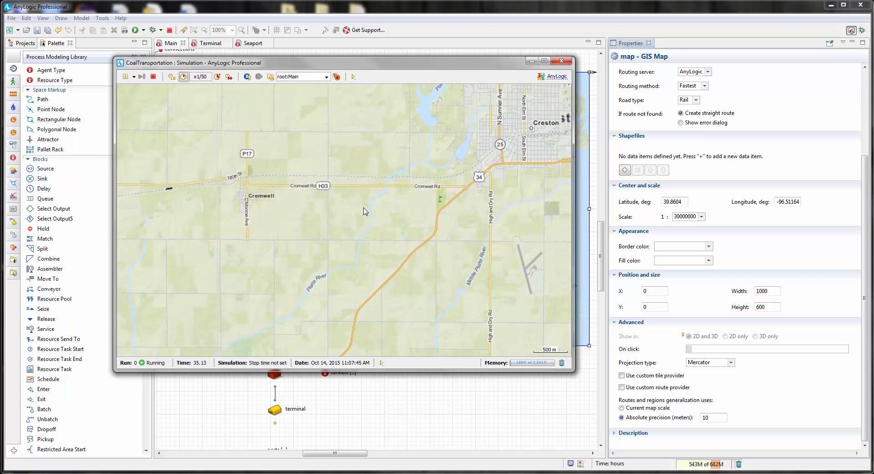
{"action": "scroll", "coordinate": [366, 211], "scroll_direction": "down", "scroll_amount": 3}
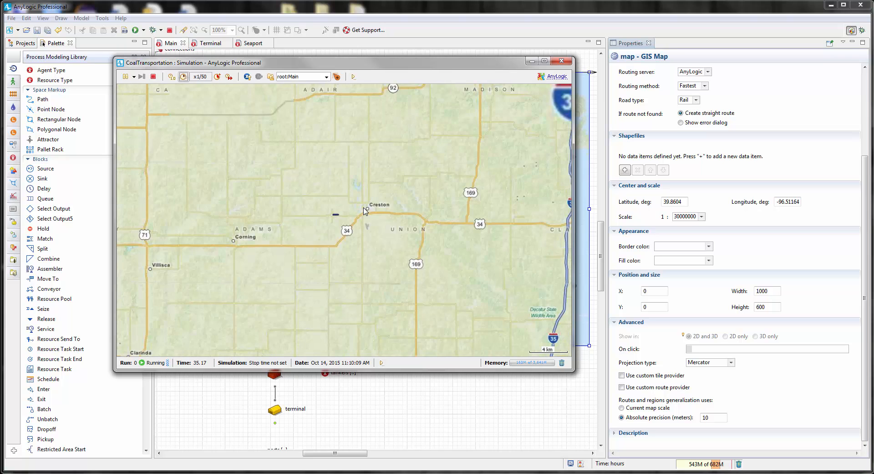
- Return the simulation map to the mine and all the seaports and raise the speed to x5
{"action": "scroll", "coordinate": [365, 211], "scroll_direction": "down", "scroll_amount": 4}
{"action": "scroll", "coordinate": [365, 211], "scroll_direction": "down", "scroll_amount": 3}
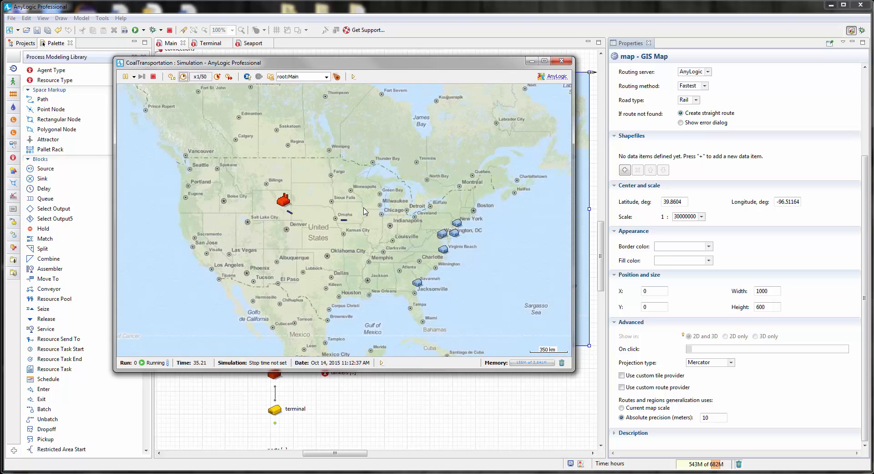
{"action": "scroll", "coordinate": [366, 211], "scroll_direction": "up", "scroll_amount": 1}
{"action": "left_click_drag", "start_coordinate": [376, 248], "coordinate": [377, 236]}
{"action": "left_click", "coordinate": [221, 75]}
{"action": "left_click", "coordinate": [221, 75]}
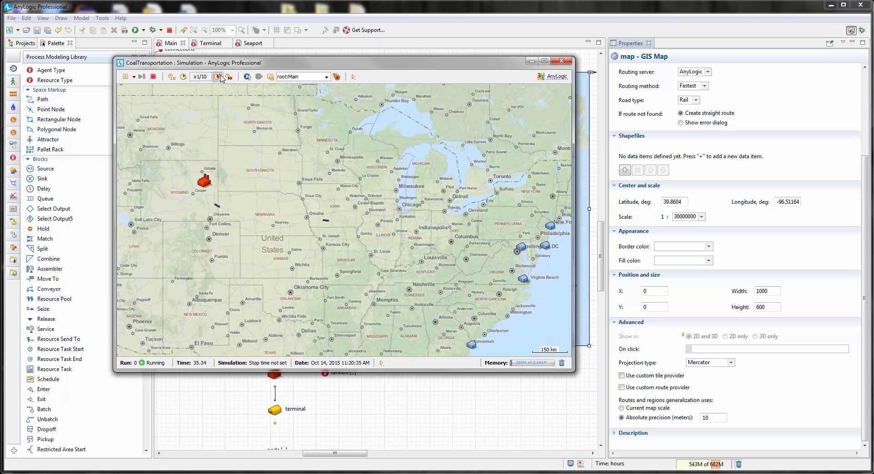
{"action": "left_click", "coordinate": [218, 76]}
{"action": "left_click", "coordinate": [218, 76]}
{"action": "left_click", "coordinate": [218, 76]}
{"action": "left_click", "coordinate": [218, 76]}
- Check the train's approach to the Virginia seaport, stop the simulation and close its window
{"action": "scroll", "coordinate": [381, 155], "scroll_direction": "down", "scroll_amount": 1}
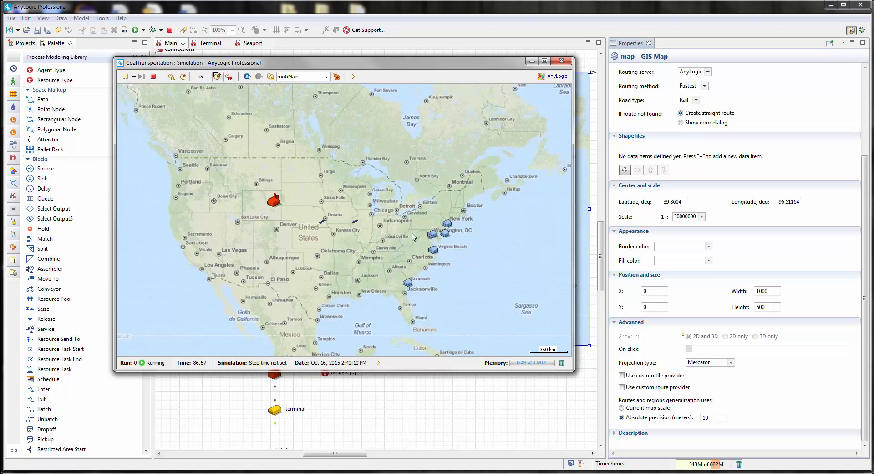
{"action": "scroll", "coordinate": [412, 236], "scroll_direction": "up", "scroll_amount": 3}
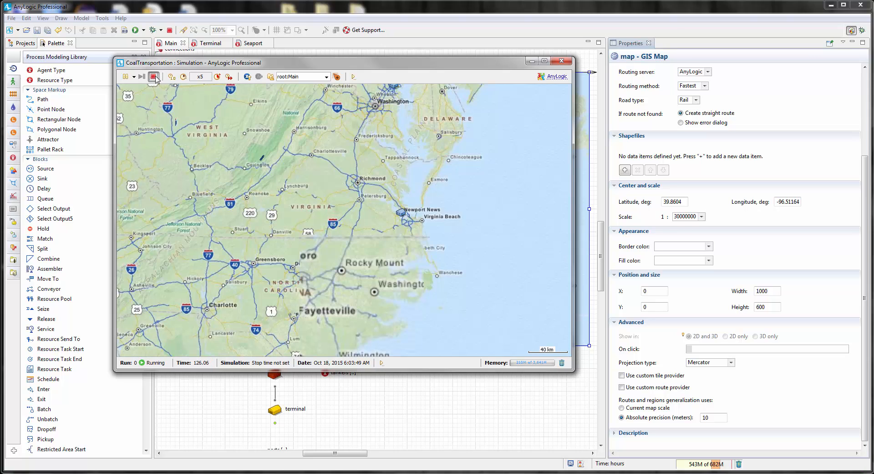
{"action": "left_click", "coordinate": [154, 76]}
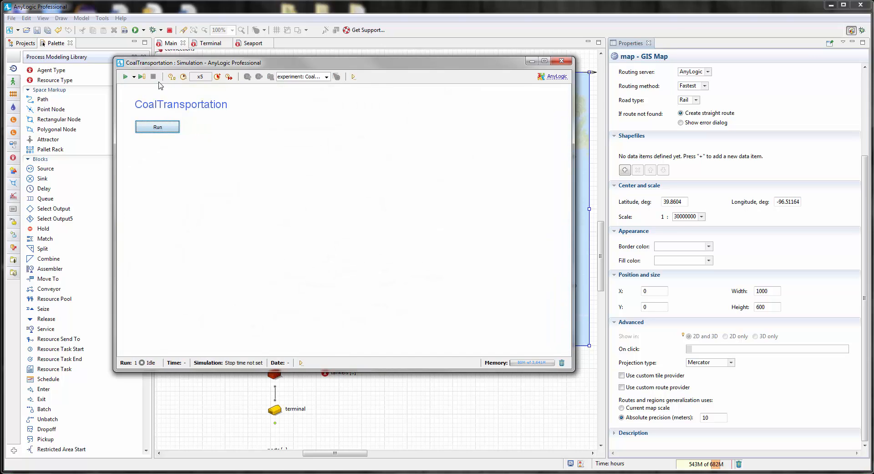
{"action": "left_click", "coordinate": [562, 62]}
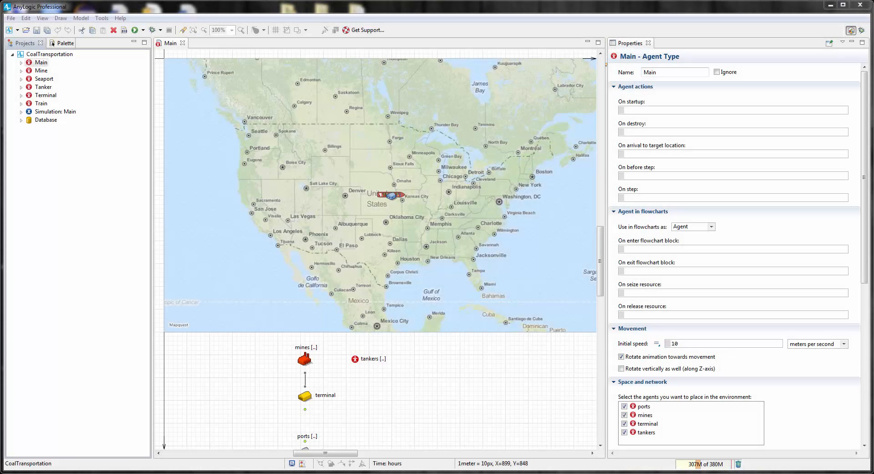
- Open the Tanker agent type and add a variable just below the capacity parameter
{"action": "left_click", "coordinate": [44, 88]}
{"action": "double_click", "coordinate": [46, 90]}
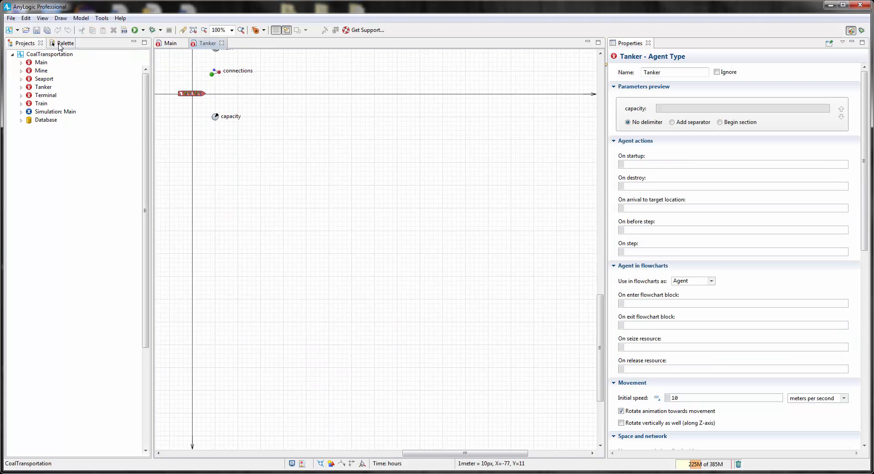
{"action": "left_click", "coordinate": [61, 43]}
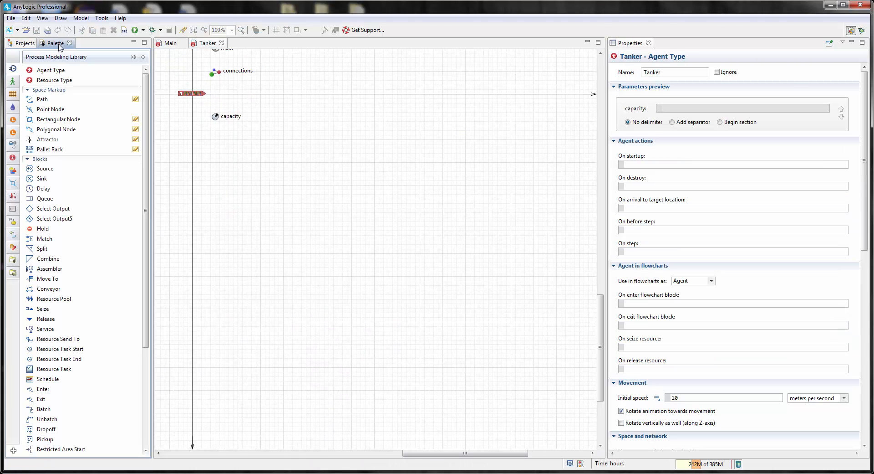
{"action": "left_click", "coordinate": [12, 158]}
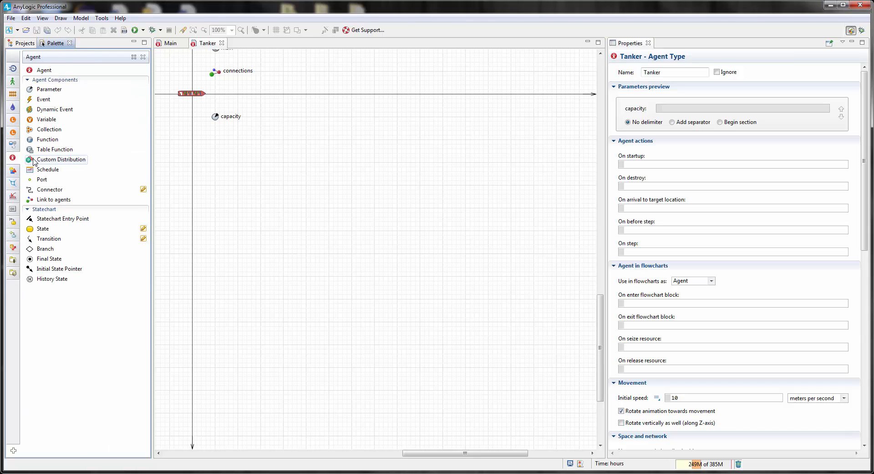
{"action": "left_click_drag", "start_coordinate": [45, 119], "coordinate": [217, 134]}
- Name the new Tanker variable destination and set its type to Seaport
{"action": "left_click", "coordinate": [681, 72]}
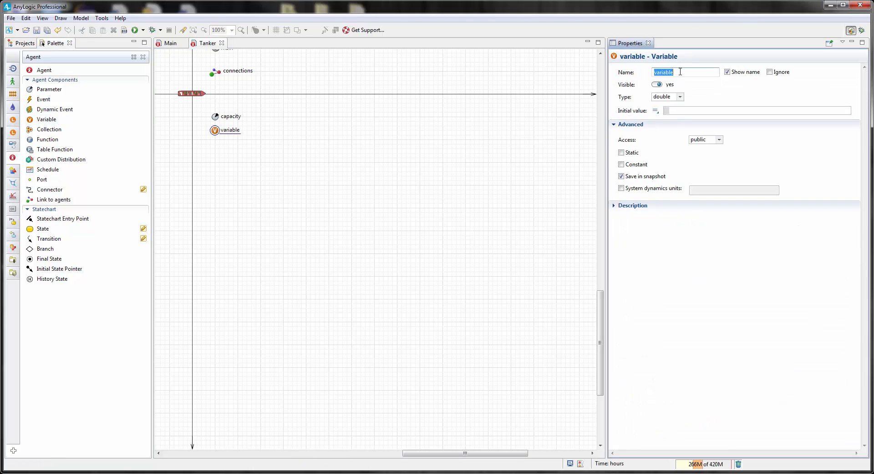
{"action": "type", "text": "destination"}
{"action": "left_click", "coordinate": [680, 98]}
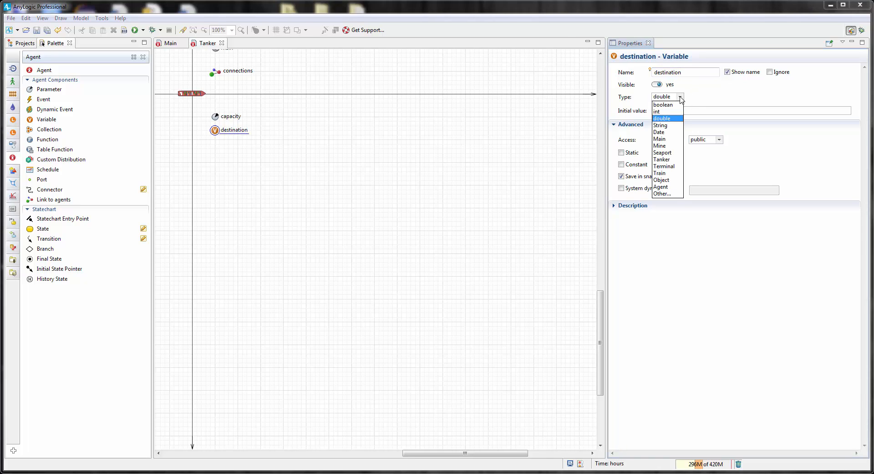
{"action": "left_click", "coordinate": [662, 152]}
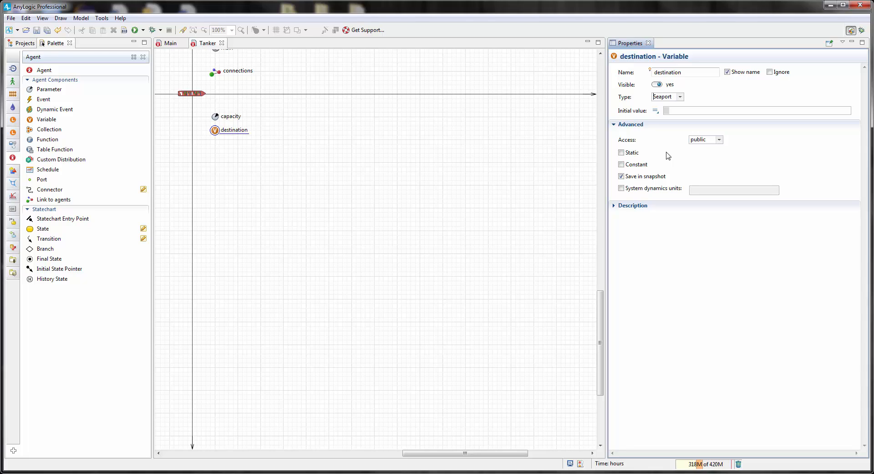
{"action": "left_click", "coordinate": [376, 157]}
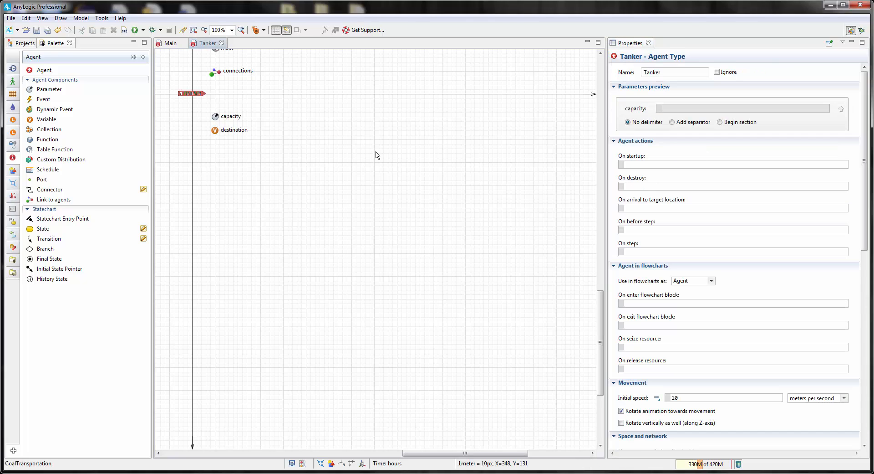
- Build a connected fluid flowchart of Fluid Enter, Tank, Valve and Fluid Exit beside the Tanker's capacity and destination elements
{"action": "left_click_drag", "start_coordinate": [341, 175], "coordinate": [338, 166]}
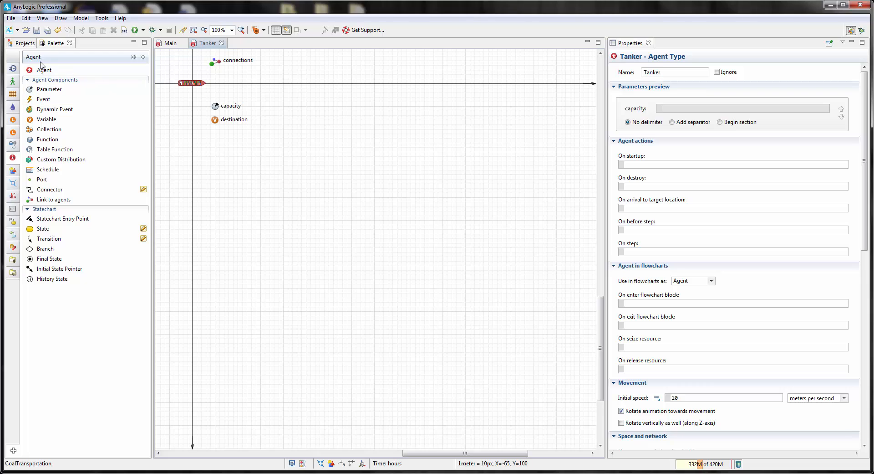
{"action": "left_click", "coordinate": [12, 108]}
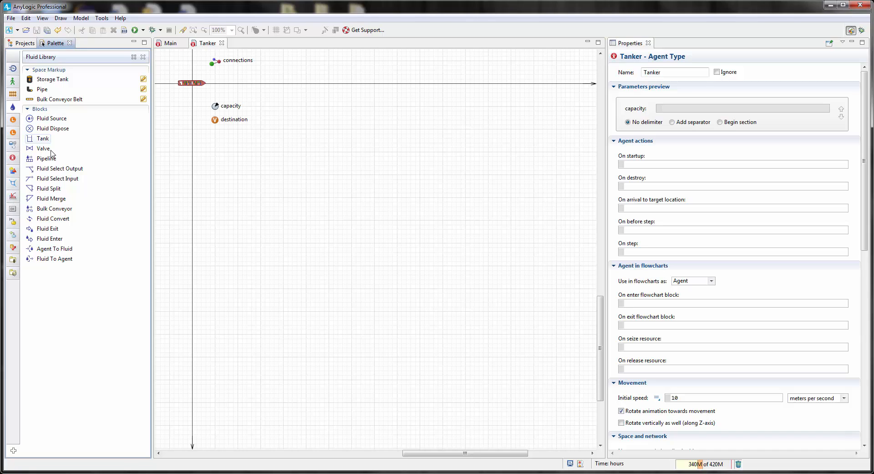
{"action": "left_click_drag", "start_coordinate": [46, 243], "coordinate": [309, 132]}
{"action": "left_click_drag", "start_coordinate": [309, 132], "coordinate": [310, 132]}
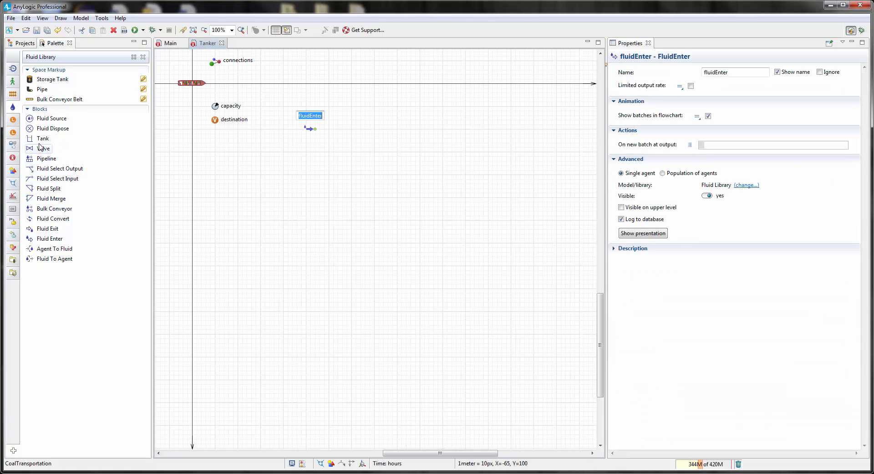
{"action": "left_click_drag", "start_coordinate": [43, 138], "coordinate": [354, 143]}
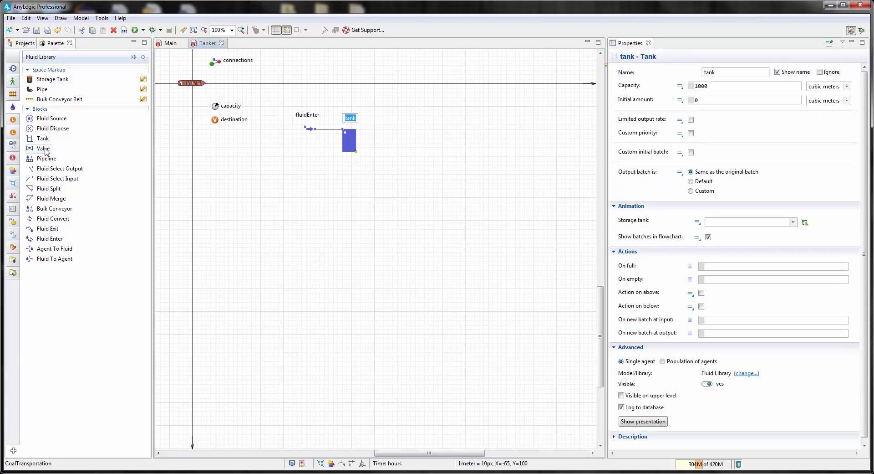
{"action": "left_click_drag", "start_coordinate": [44, 148], "coordinate": [389, 153]}
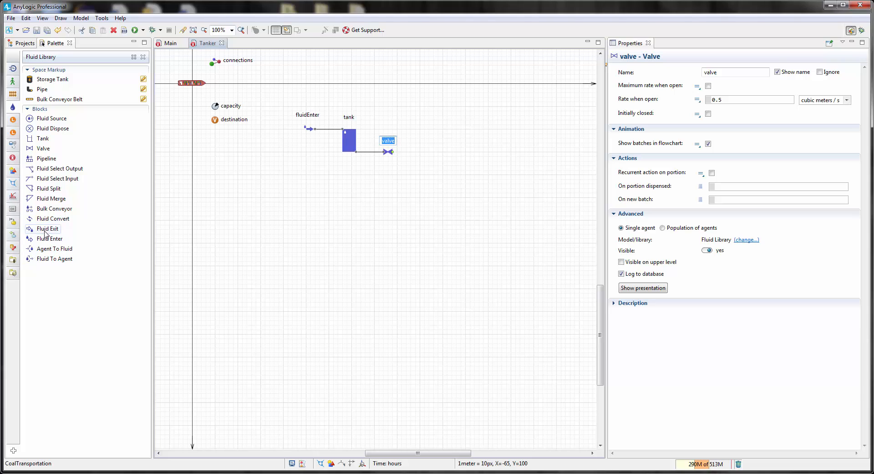
{"action": "left_click_drag", "start_coordinate": [48, 228], "coordinate": [431, 152]}
{"action": "key", "text": "Return"}
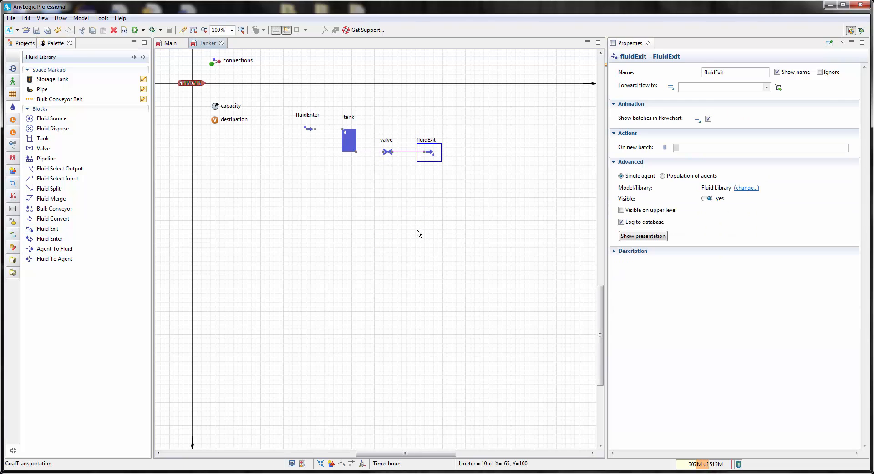
- Set the tank's capacity to the capacity parameter and use tons as the unit for its capacity and initial amount
{"action": "left_click", "coordinate": [347, 139]}
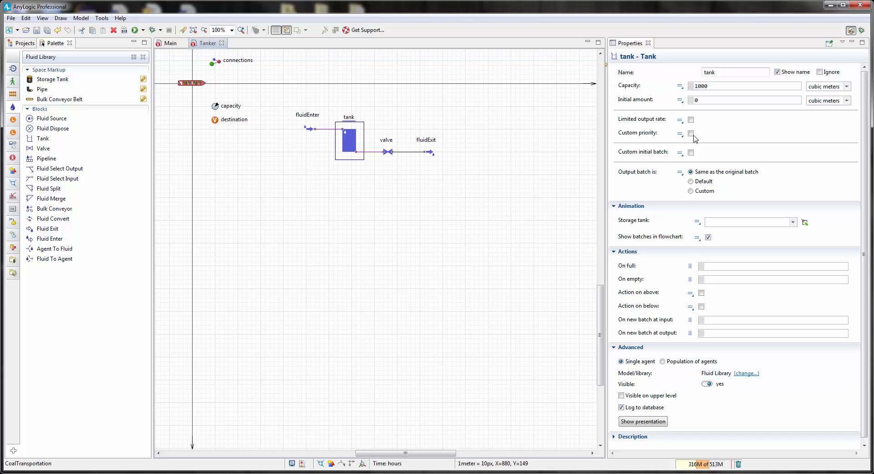
{"action": "left_click_drag", "start_coordinate": [721, 87], "coordinate": [686, 87]}
{"action": "type", "text": "cap"}
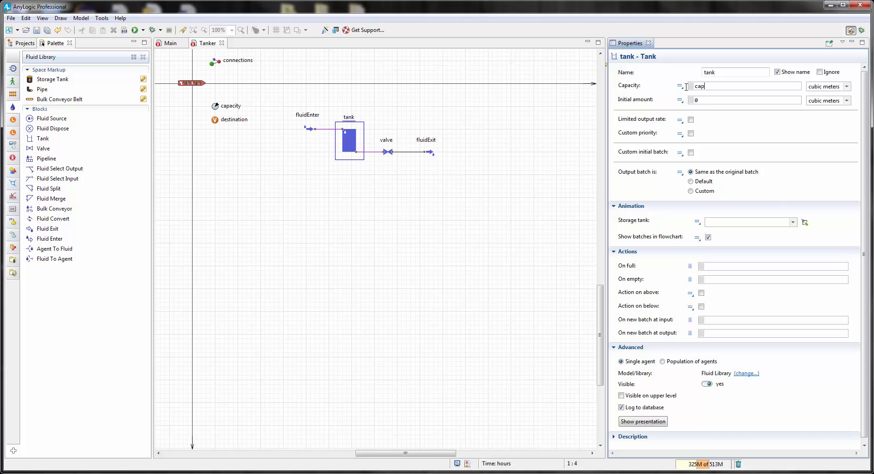
{"action": "key", "text": "ctrl+space"}
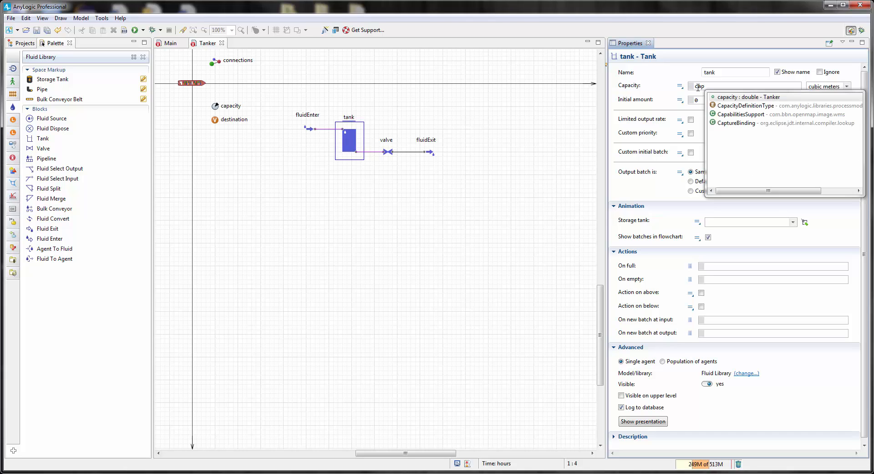
{"action": "double_click", "coordinate": [725, 97]}
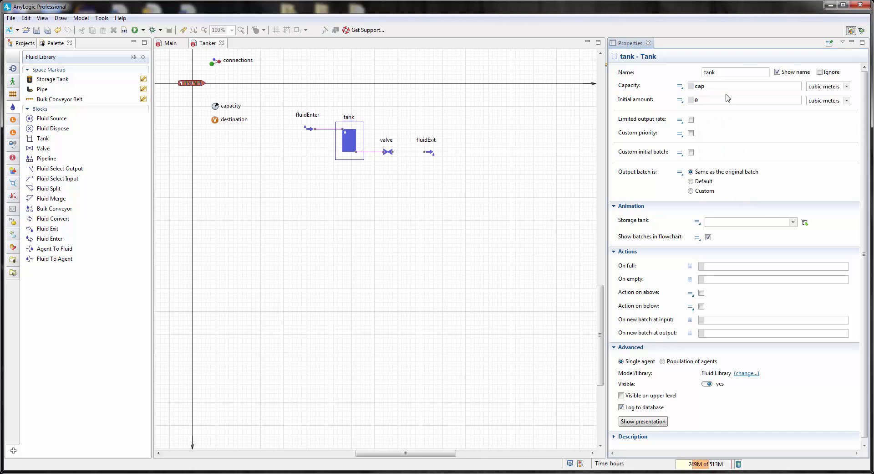
{"action": "left_click", "coordinate": [847, 87]}
{"action": "left_click", "coordinate": [826, 131]}
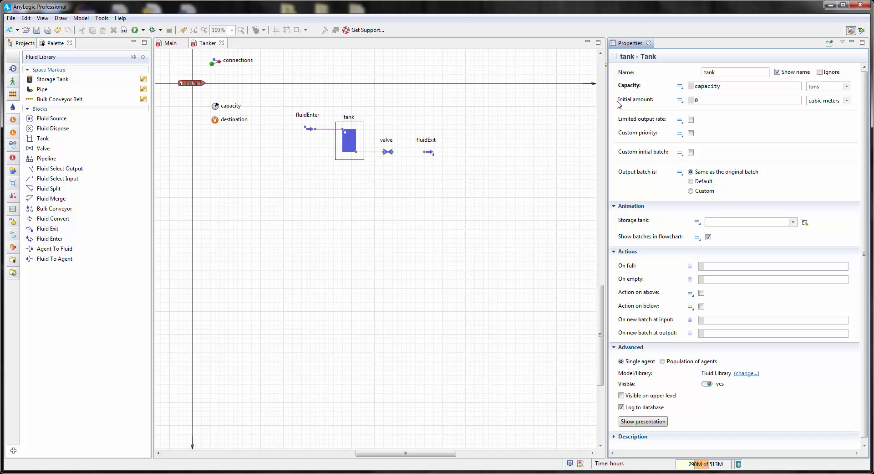
{"action": "left_click", "coordinate": [847, 101]}
{"action": "left_click", "coordinate": [822, 144]}
- Make the Tanker's valve initially closed and change the unit of its open rate
{"action": "left_click", "coordinate": [391, 153]}
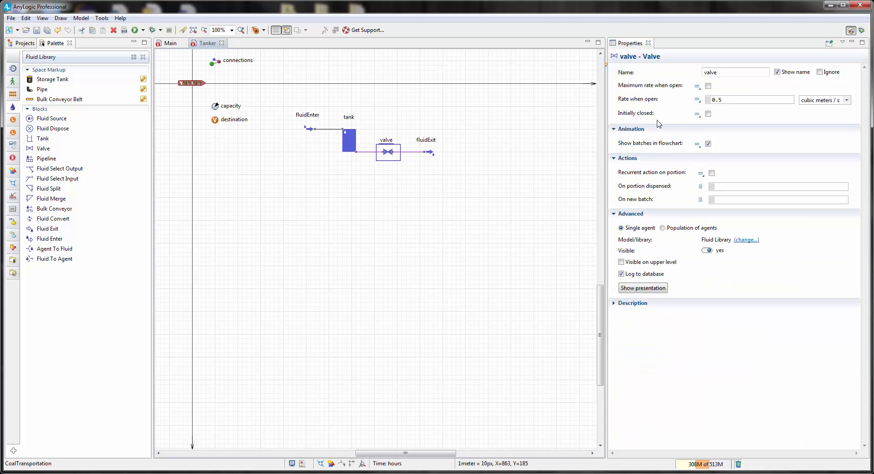
{"action": "left_click", "coordinate": [708, 114]}
{"action": "left_click", "coordinate": [847, 99]}
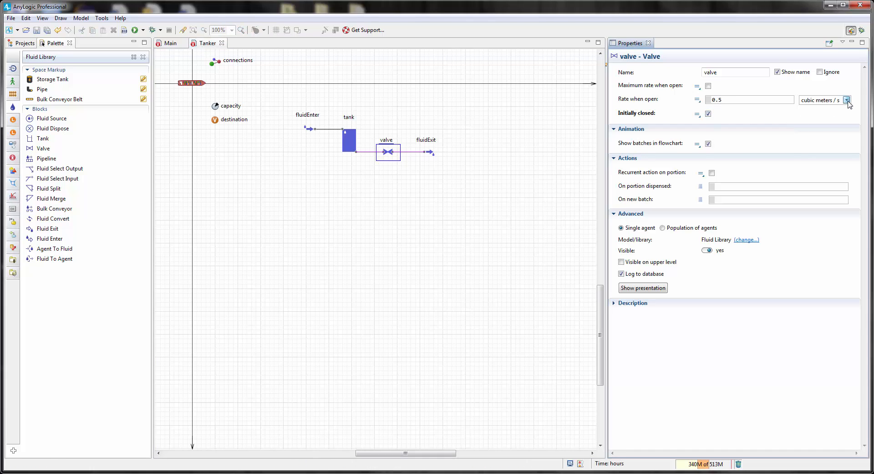
{"action": "left_click", "coordinate": [812, 149]}
{"action": "left_click", "coordinate": [442, 201]}
{"action": "scroll", "coordinate": [441, 228], "scroll_direction": "up", "scroll_amount": 2}
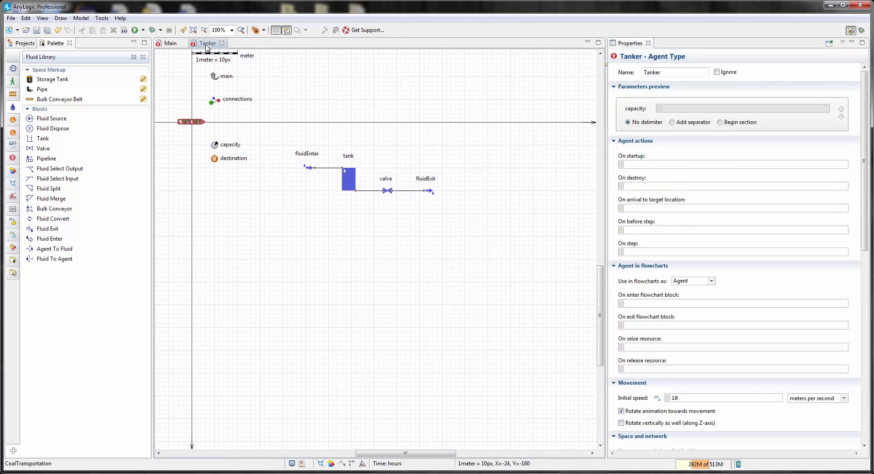
- Close the Tanker diagram and open the Terminal agent type
{"action": "left_click", "coordinate": [222, 43]}
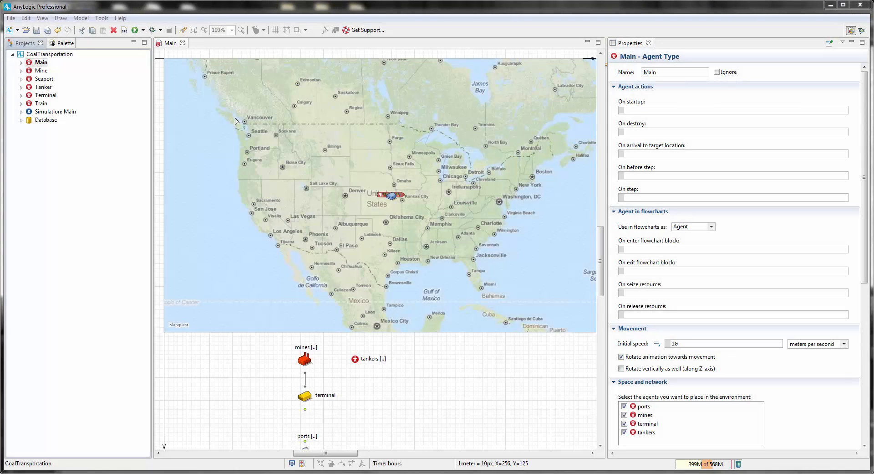
{"action": "double_click", "coordinate": [52, 96]}
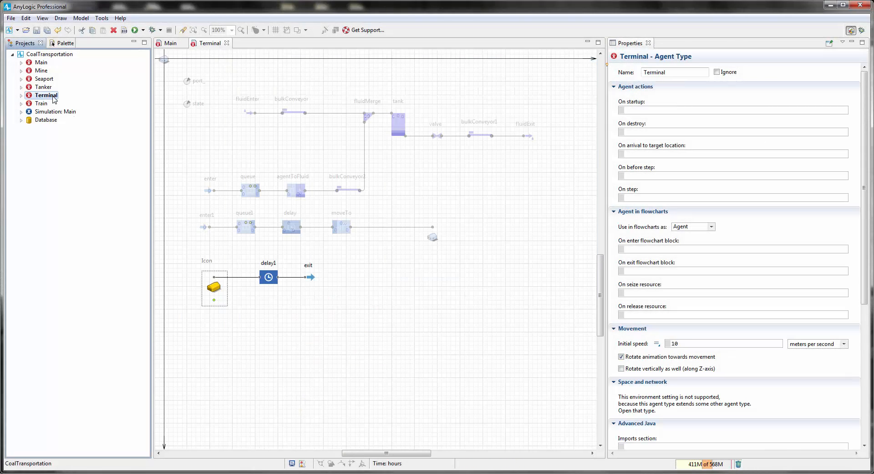
{"action": "left_click_drag", "start_coordinate": [336, 339], "coordinate": [396, 267]}
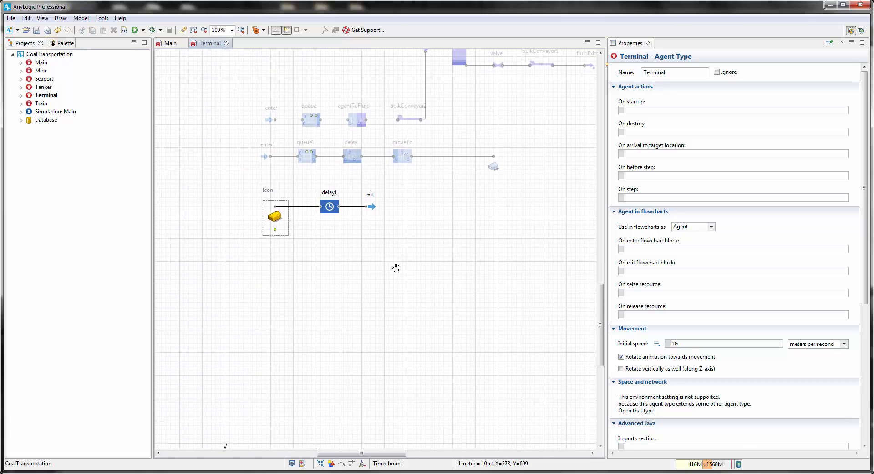
- Add a connected Source, Queue, Delay, Move To and Exit flowchart below the Terminal's delay1 and exit blocks
{"action": "left_click", "coordinate": [61, 44]}
{"action": "left_click", "coordinate": [13, 69]}
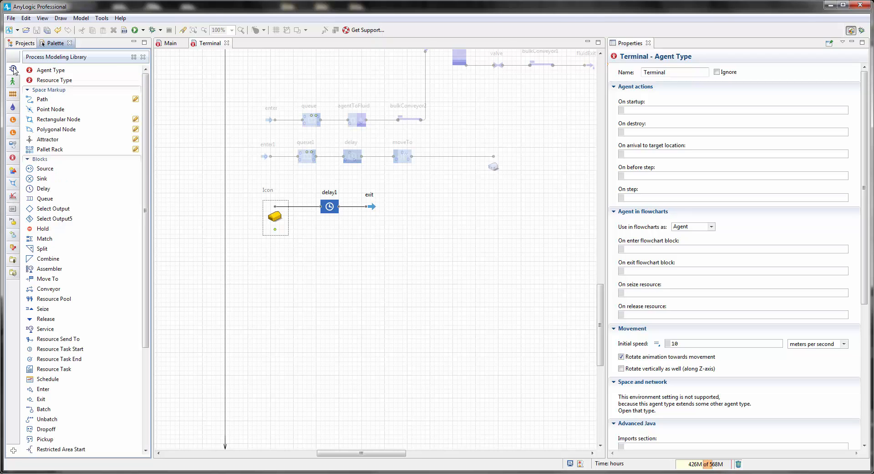
{"action": "left_click_drag", "start_coordinate": [50, 172], "coordinate": [245, 269]}
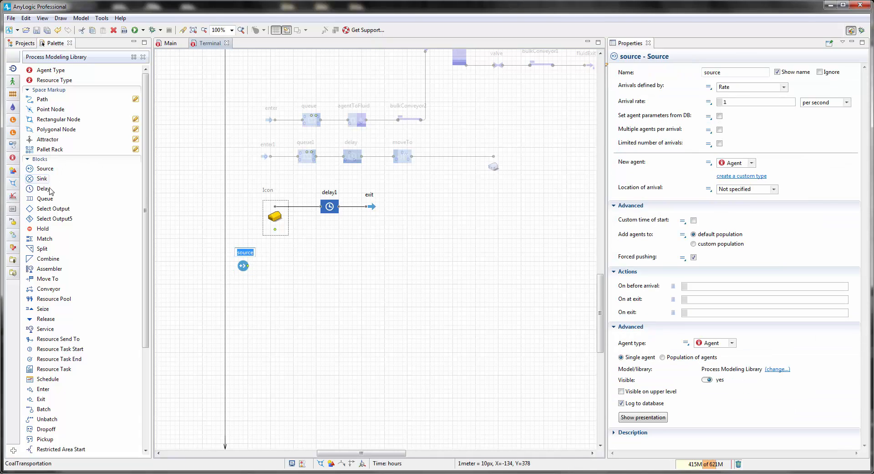
{"action": "left_click_drag", "start_coordinate": [44, 198], "coordinate": [276, 270]}
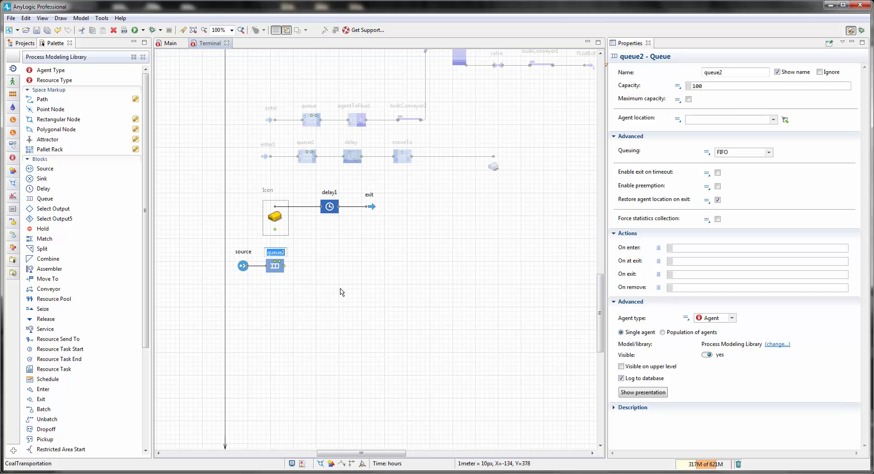
{"action": "left_click_drag", "start_coordinate": [40, 190], "coordinate": [323, 267]}
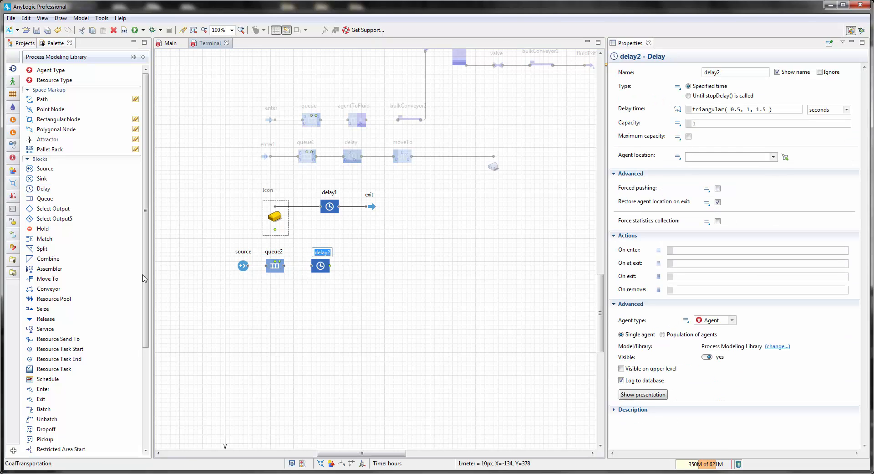
{"action": "left_click_drag", "start_coordinate": [47, 279], "coordinate": [373, 268]}
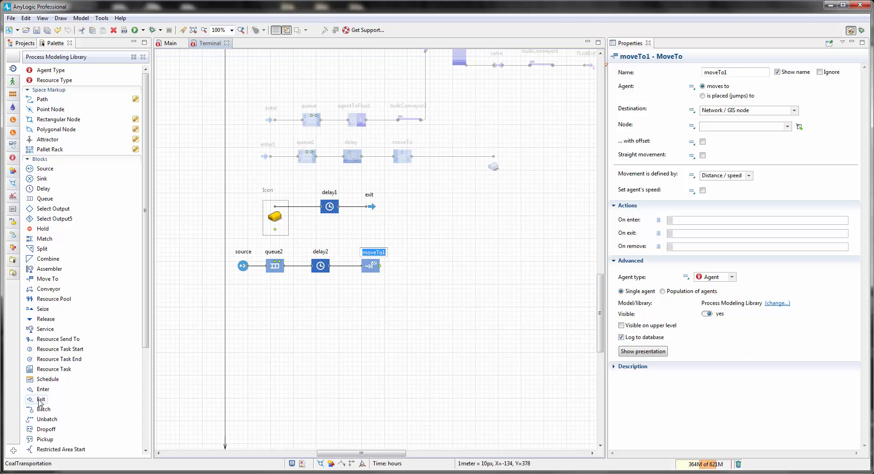
{"action": "left_click_drag", "start_coordinate": [40, 400], "coordinate": [418, 267]}
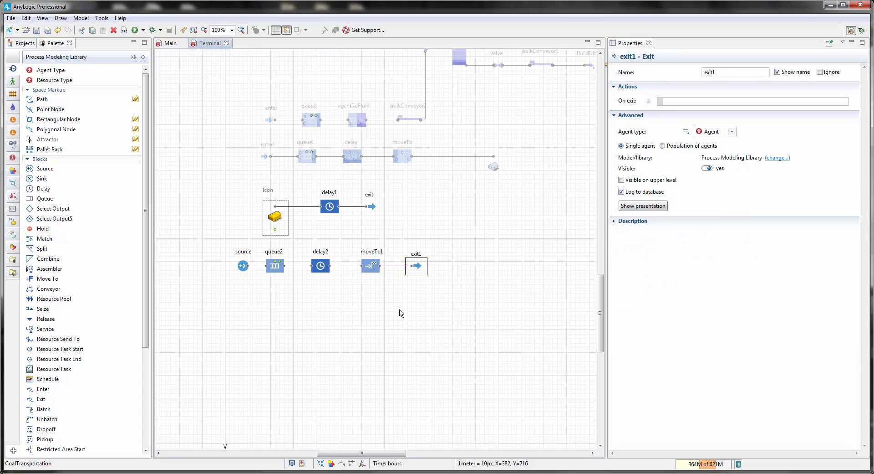
{"action": "left_click", "coordinate": [264, 310]}
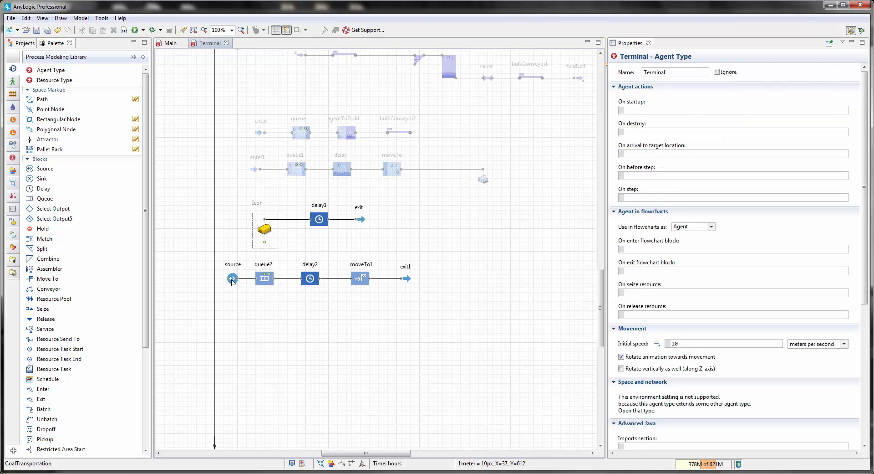
- Make the source block generate Tanker agents and set its arrival rate to 1 per hour
{"action": "left_click", "coordinate": [232, 278]}
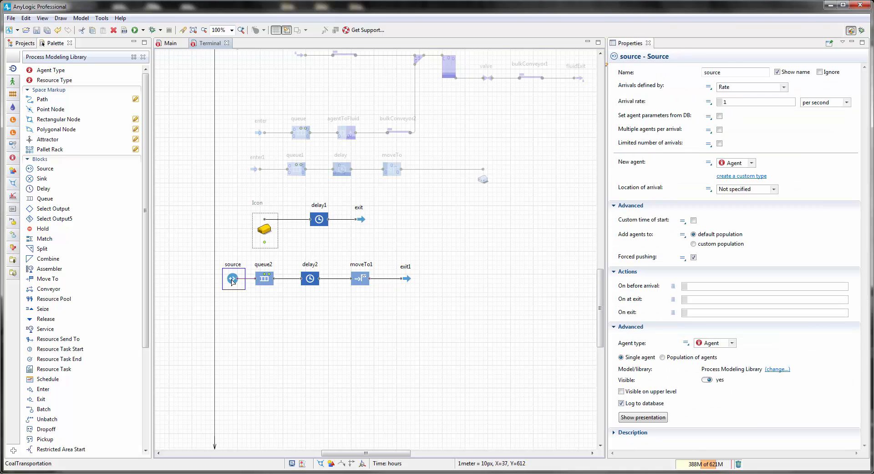
{"action": "left_click", "coordinate": [752, 162]}
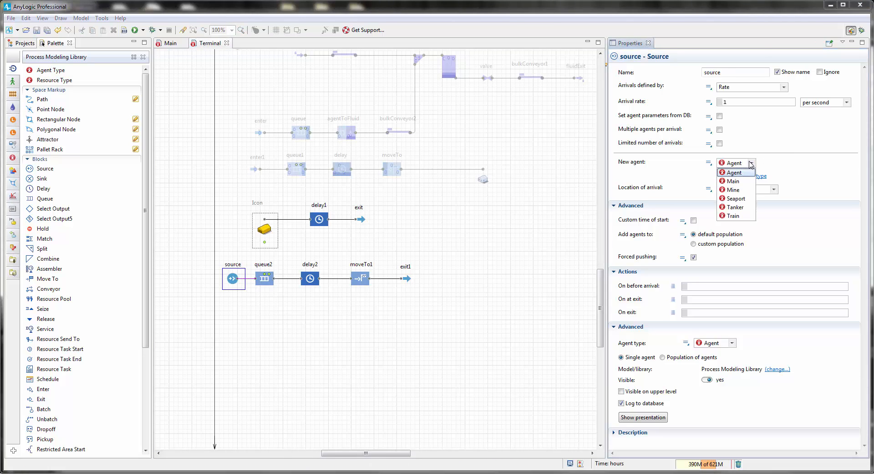
{"action": "left_click", "coordinate": [740, 208]}
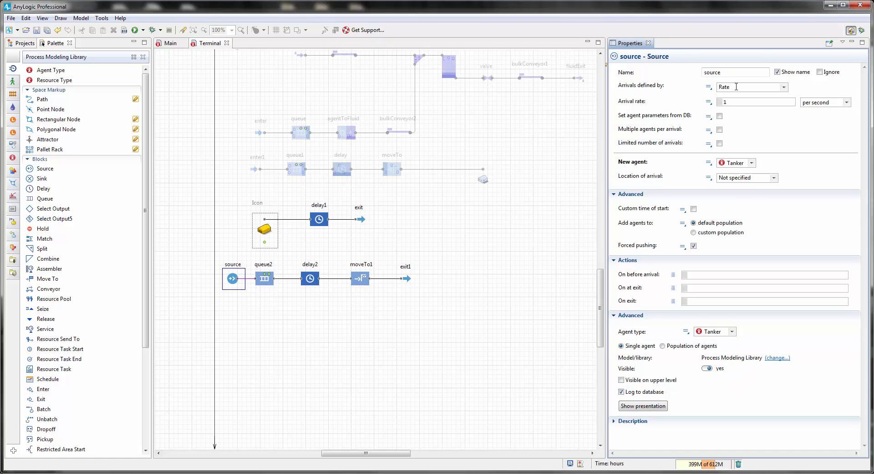
{"action": "left_click", "coordinate": [847, 102]}
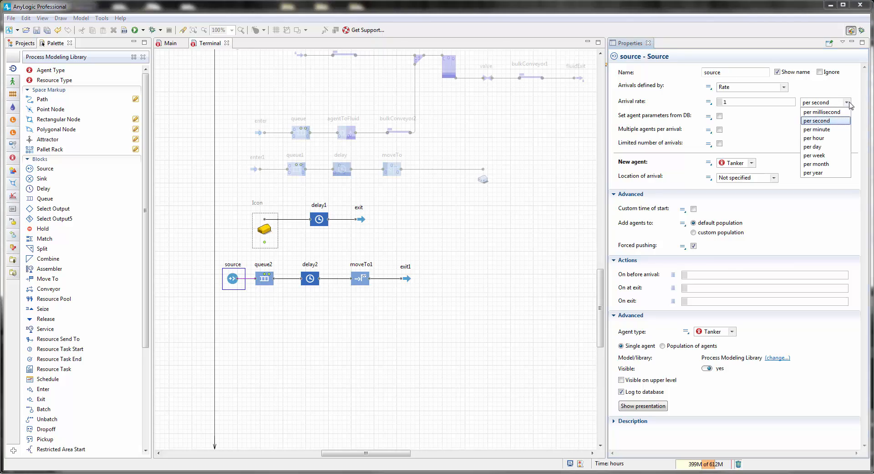
{"action": "left_click", "coordinate": [830, 141]}
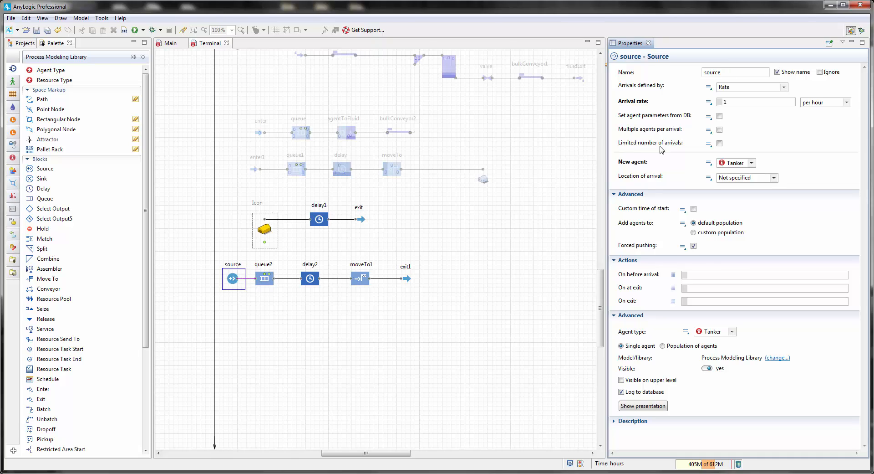
- Limit the source to a maximum of 7 arrivals and set the location of arrival to a geographic place
{"action": "left_click", "coordinate": [719, 143]}
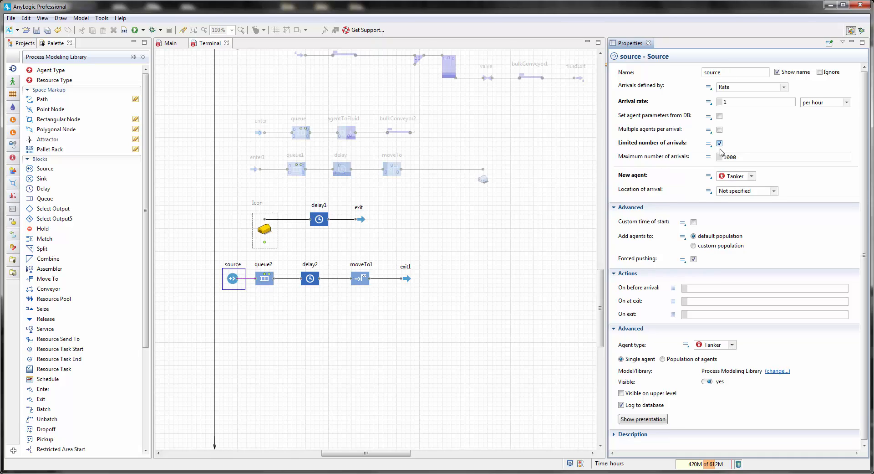
{"action": "double_click", "coordinate": [730, 156]}
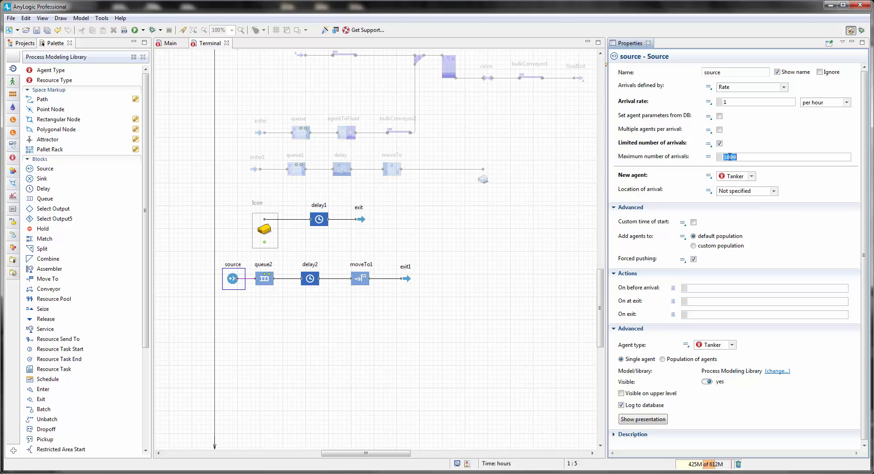
{"action": "type", "text": "7"}
{"action": "left_click", "coordinate": [774, 191]}
{"action": "left_click", "coordinate": [757, 234]}
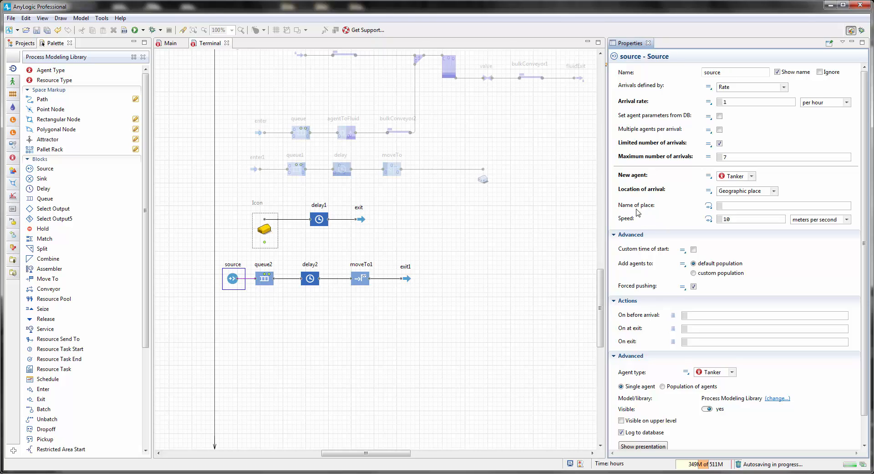
- Copy the terminal's location name "Newport News, VA" from Main into the source block's name of place
{"action": "mouse_move", "coordinate": [650, 210]}
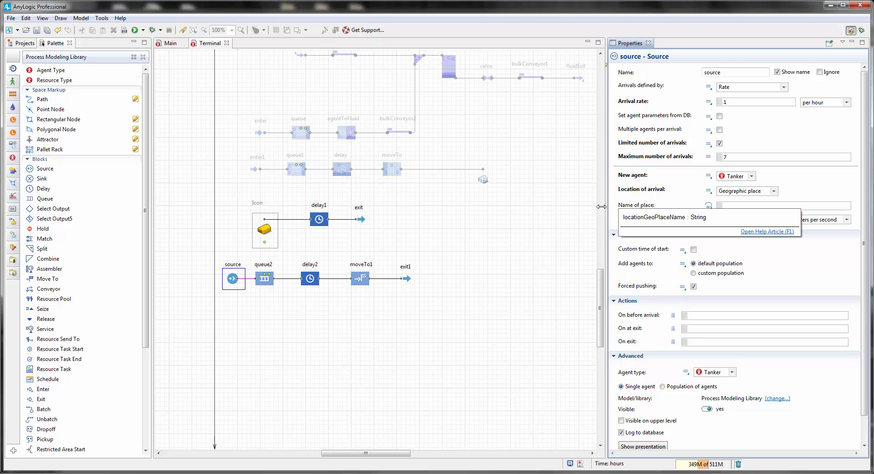
{"action": "left_click", "coordinate": [164, 43]}
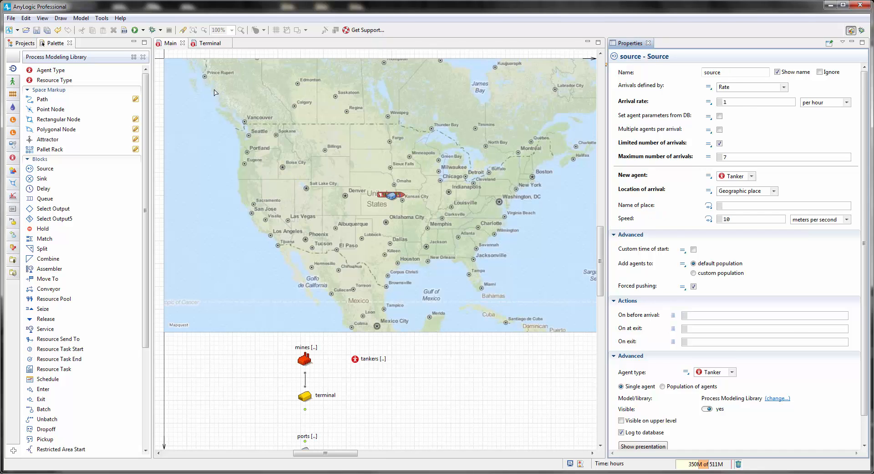
{"action": "scroll", "coordinate": [401, 335], "scroll_direction": "down", "scroll_amount": 3}
{"action": "left_click", "coordinate": [319, 340]}
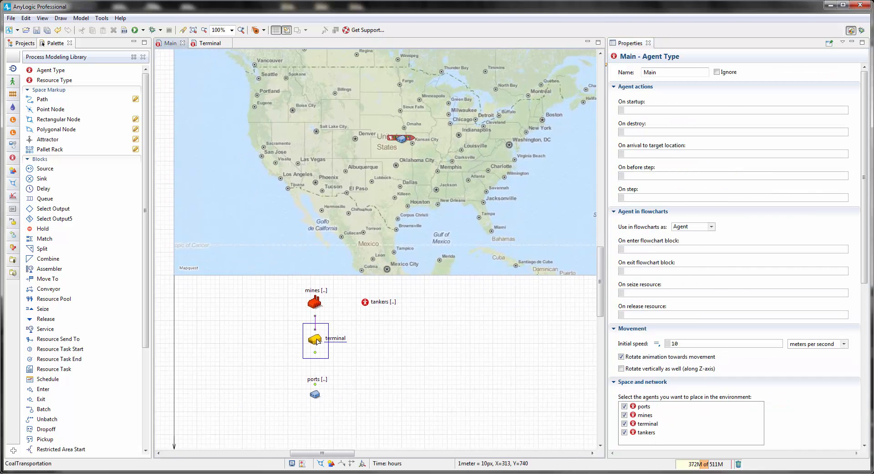
{"action": "triple_click", "coordinate": [675, 210]}
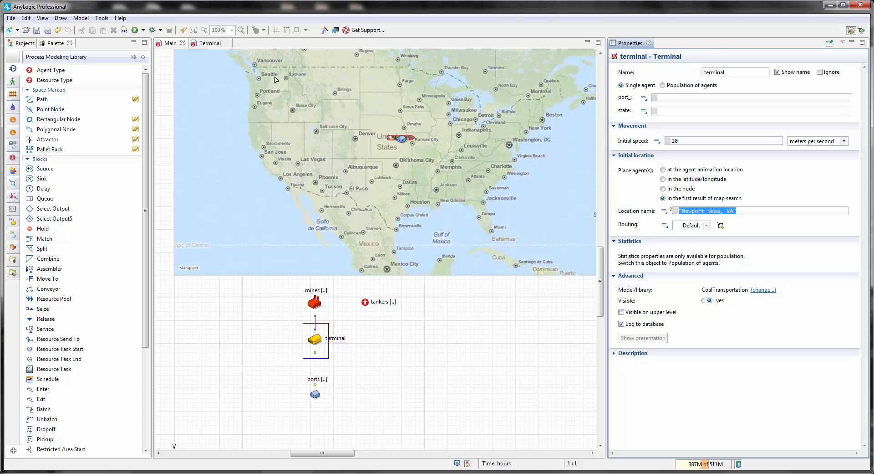
{"action": "left_click", "coordinate": [213, 45]}
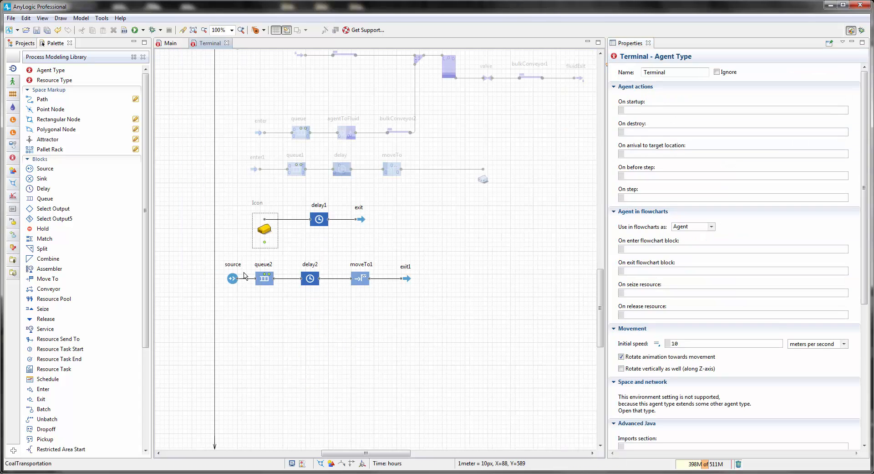
{"action": "left_click", "coordinate": [240, 278]}
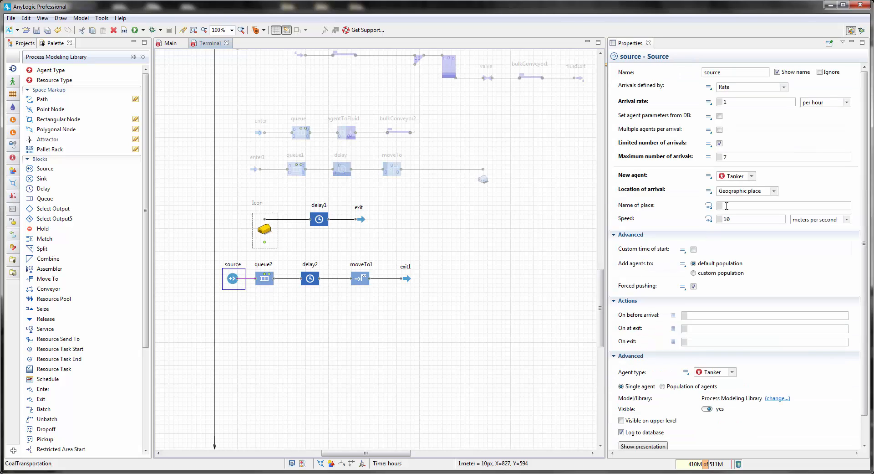
{"action": "left_click", "coordinate": [726, 205]}
{"action": "type", "text": "\"Newport News, VA\""}
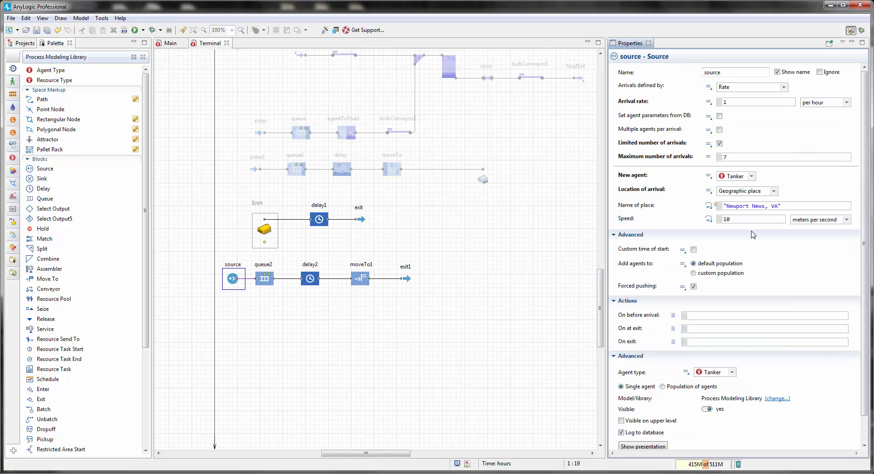
- Set the speed of the tankers created by the source block to 15 knots
{"action": "left_click", "coordinate": [736, 219]}
{"action": "type", "text": "15"}
{"action": "left_click", "coordinate": [847, 219]}
{"action": "left_click", "coordinate": [809, 272]}
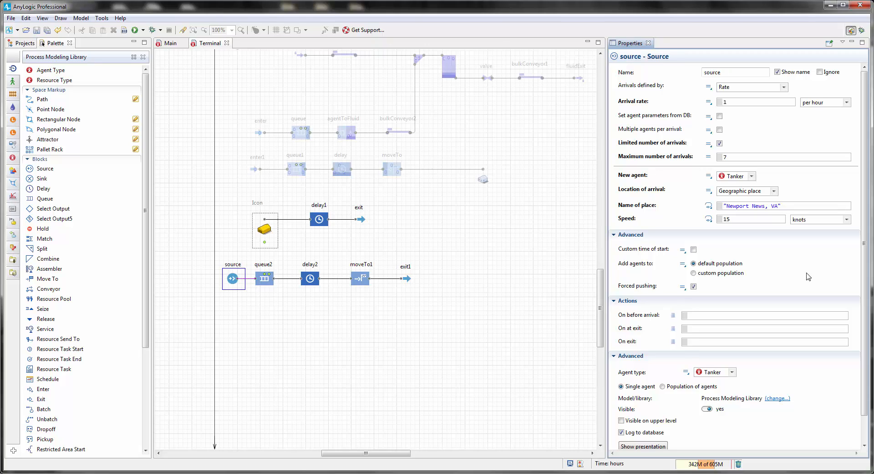
- Give queue2 maximum capacity and make delay2 hold agents until stopDelay() is called
{"action": "left_click", "coordinate": [263, 280]}
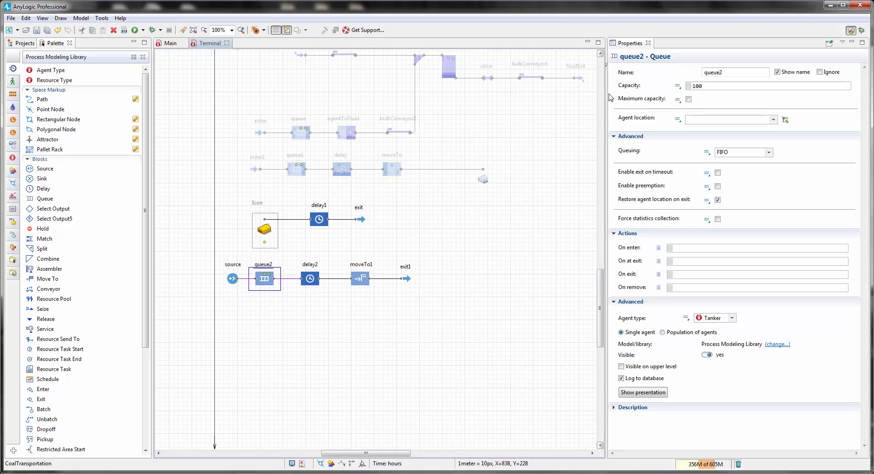
{"action": "left_click", "coordinate": [688, 99]}
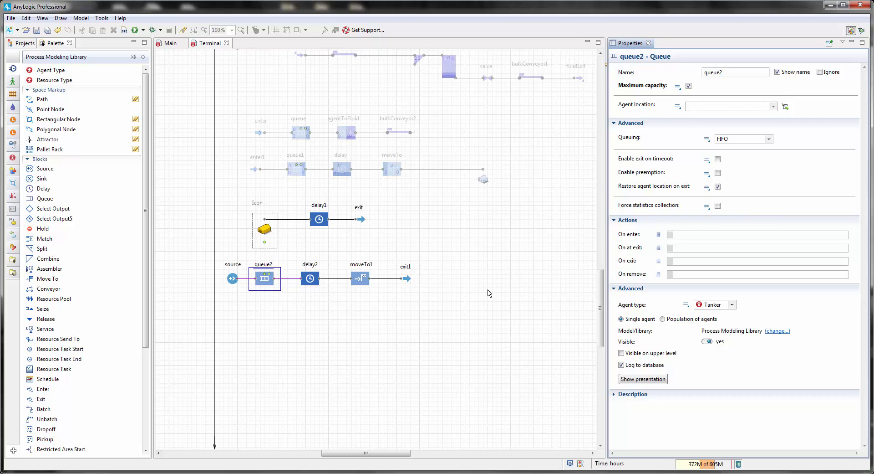
{"action": "left_click", "coordinate": [309, 277]}
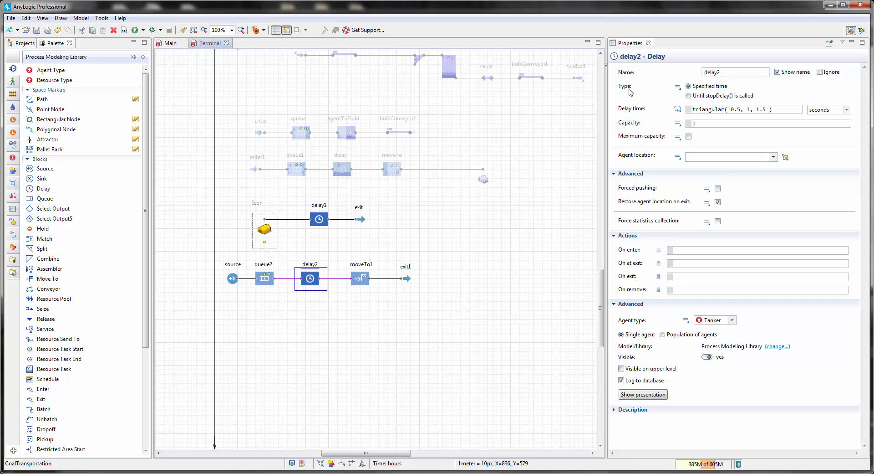
{"action": "mouse_move", "coordinate": [625, 91]}
{"action": "left_click", "coordinate": [800, 92]}
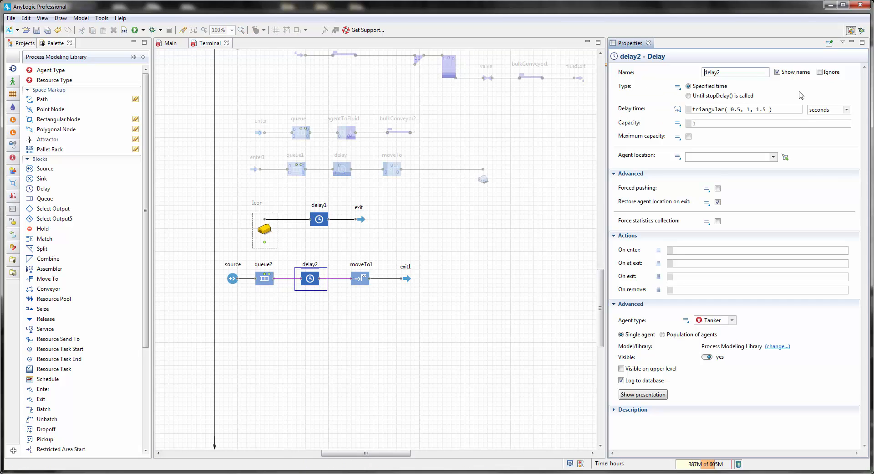
{"action": "left_click", "coordinate": [689, 95]}
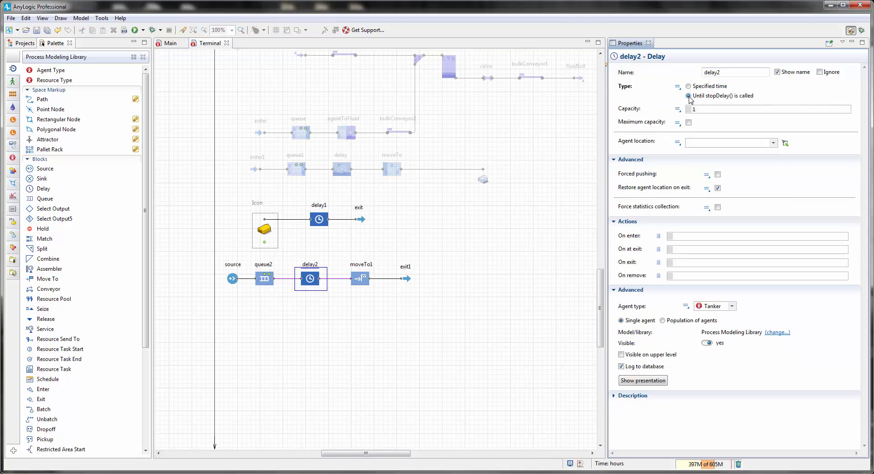
- Set moveTo1's destination type to Agent / unit with agent.destination as the target agent
{"action": "left_click", "coordinate": [360, 278]}
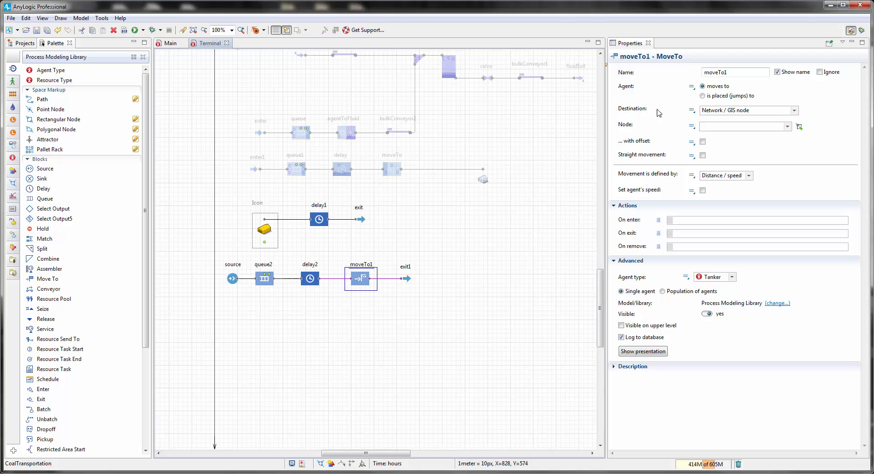
{"action": "left_click", "coordinate": [795, 110]}
{"action": "left_click", "coordinate": [716, 146]}
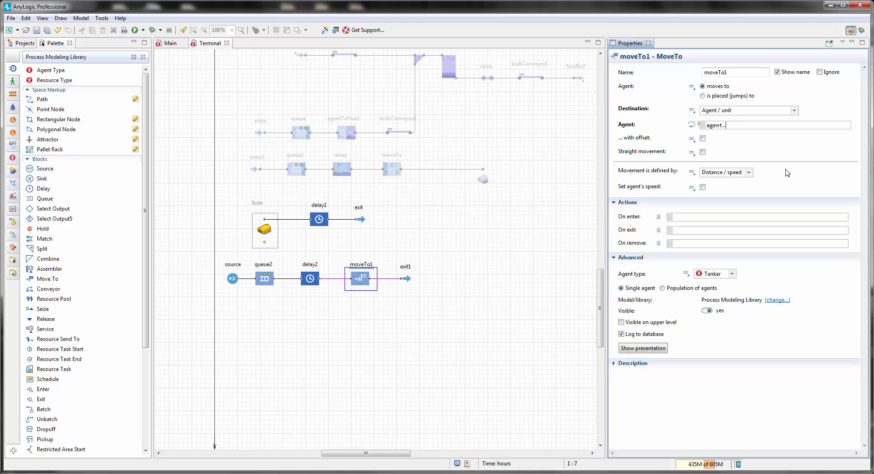
{"action": "type", "text": "destination"}
- Write exit1's On exit code so that the tanker is handed over to agent.destination.enter1
{"action": "left_click", "coordinate": [407, 279]}
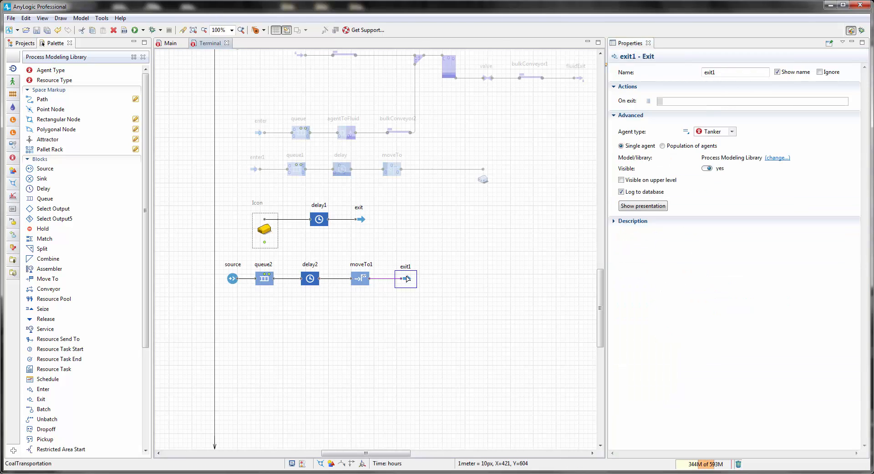
{"action": "left_click", "coordinate": [661, 101]}
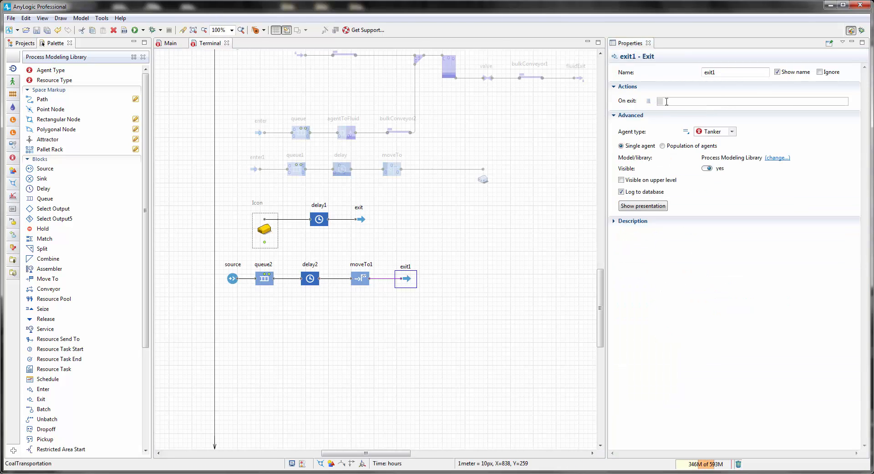
{"action": "type", "text": "agent"}
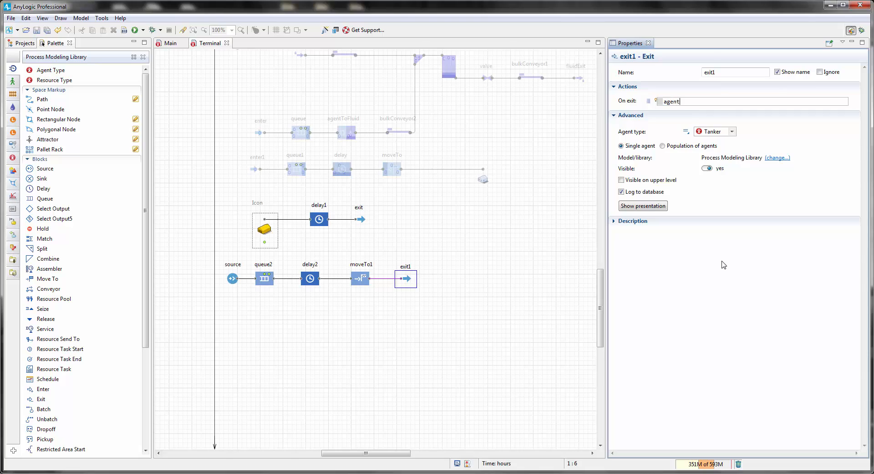
{"action": "type", "text": ".destination.en"}
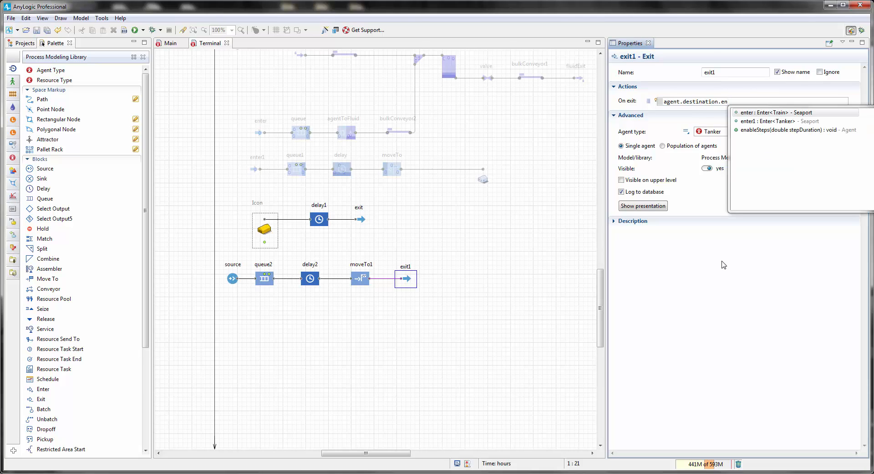
{"action": "key", "text": "Down"}
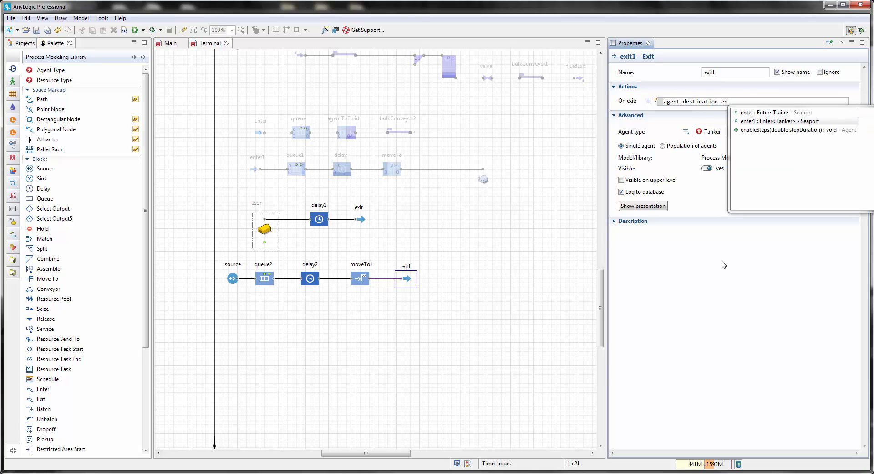
{"action": "key", "text": "Return"}
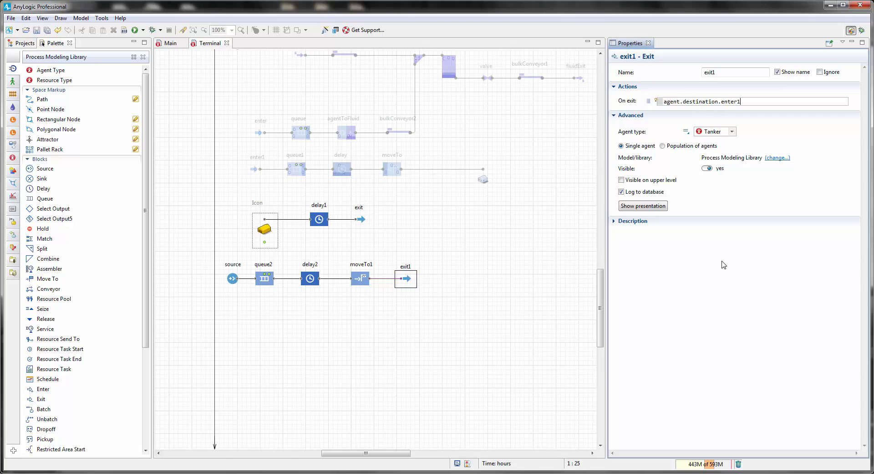
{"action": "type", "text": ".ta"}
{"action": "key", "text": "Return"}
{"action": "left_click", "coordinate": [796, 102]}
{"action": "left_click", "coordinate": [299, 321]}
- Make the source block add its agents to the custom population main.tankers
{"action": "left_click", "coordinate": [231, 279]}
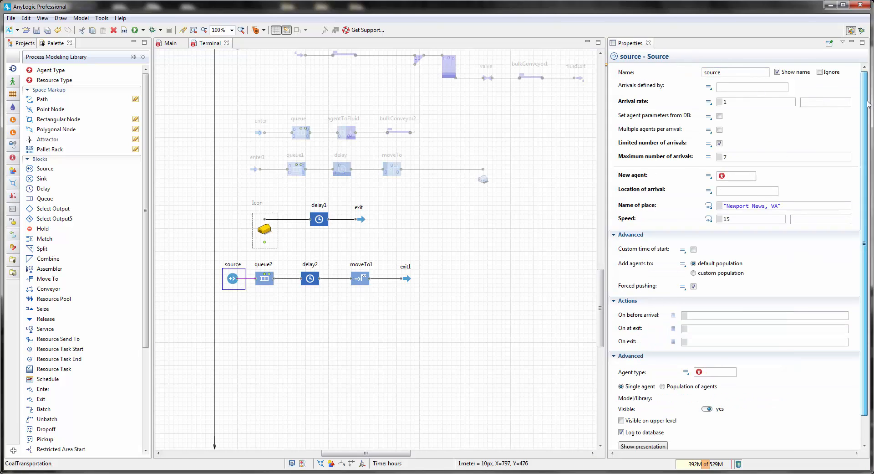
{"action": "left_click_drag", "start_coordinate": [868, 101], "coordinate": [869, 205]}
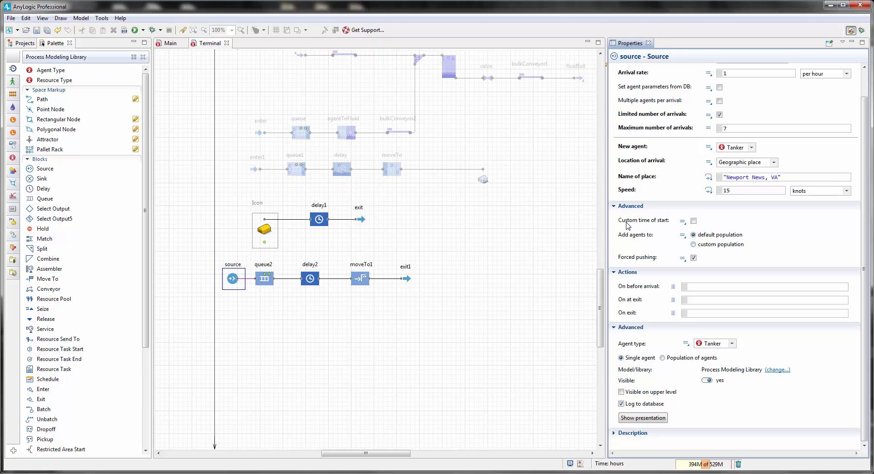
{"action": "left_click", "coordinate": [694, 245]}
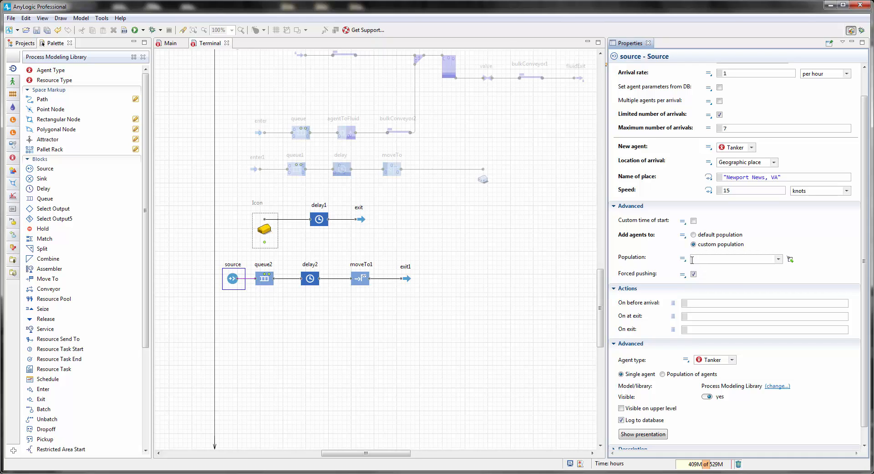
{"action": "left_click", "coordinate": [683, 259]}
{"action": "left_click", "coordinate": [708, 258]}
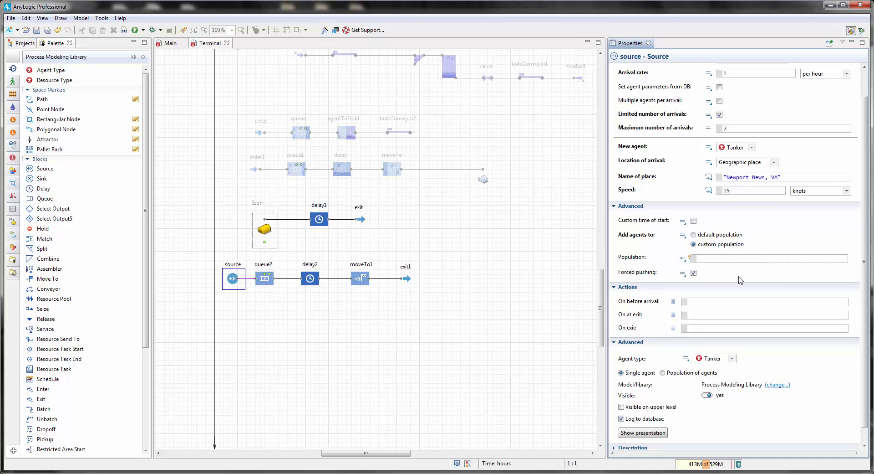
{"action": "type", "text": "main"}
{"action": "type", "text": ".ta"}
{"action": "key", "text": "ctrl+space"}
{"action": "double_click", "coordinate": [776, 272]}
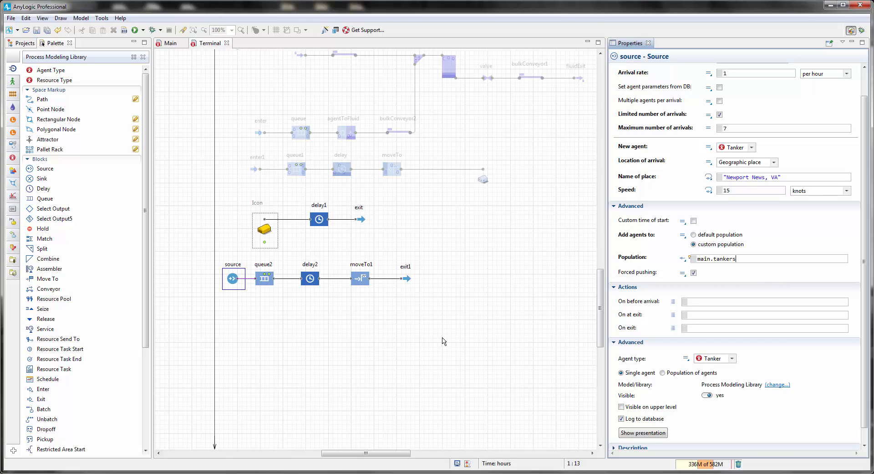
{"action": "left_click", "coordinate": [423, 361]}
- Start delay2's On enter action with a call to the connect() method of the Terminal's fluidExit block
{"action": "left_click_drag", "start_coordinate": [380, 339], "coordinate": [369, 302]}
{"action": "left_click", "coordinate": [332, 229]}
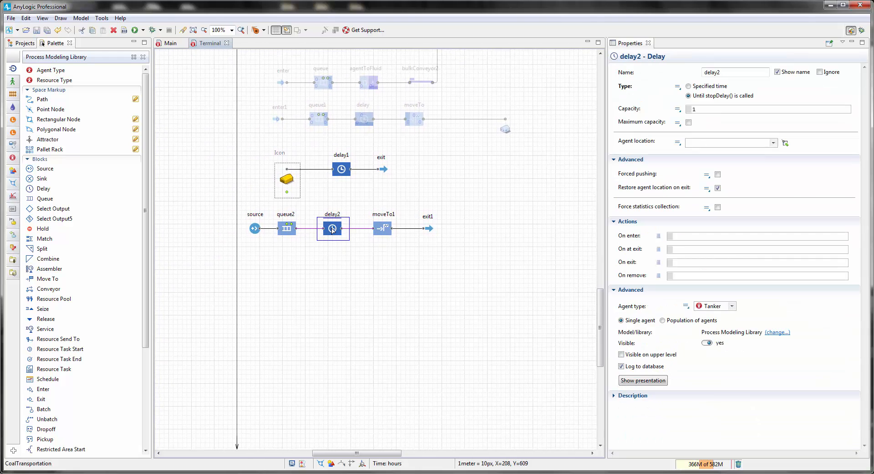
{"action": "left_click_drag", "start_coordinate": [606, 214], "coordinate": [578, 213]}
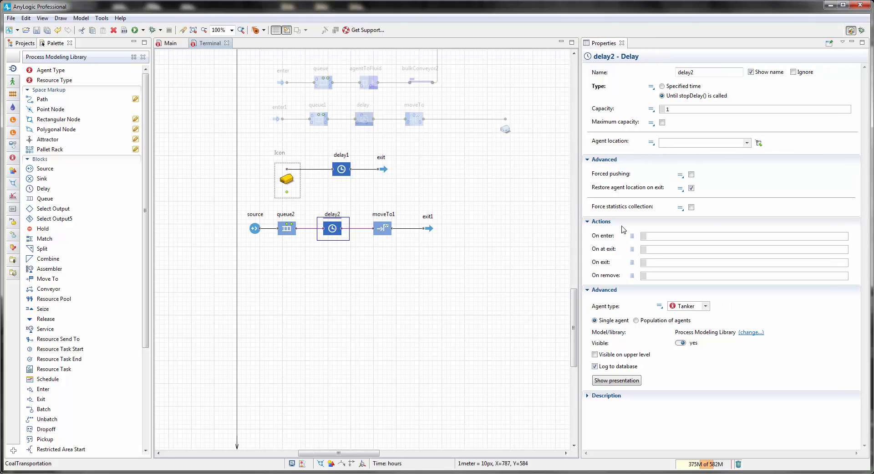
{"action": "left_click", "coordinate": [658, 236]}
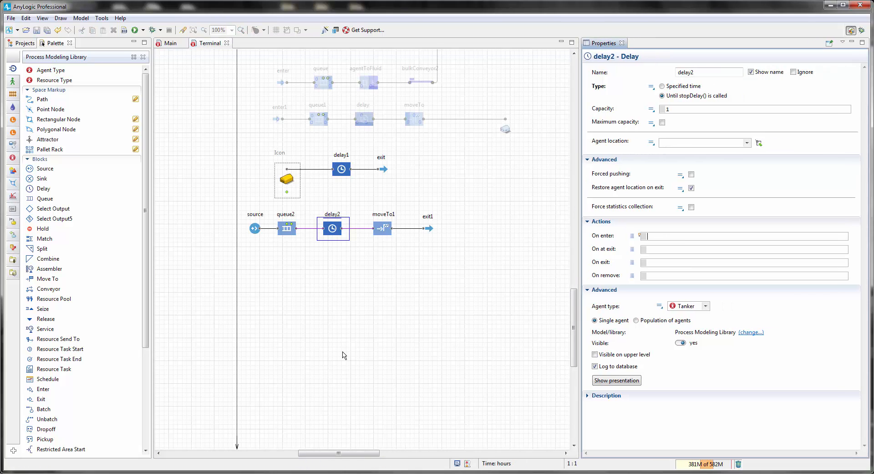
{"action": "type", "text": "flui"}
{"action": "key", "text": "ctrl+space"}
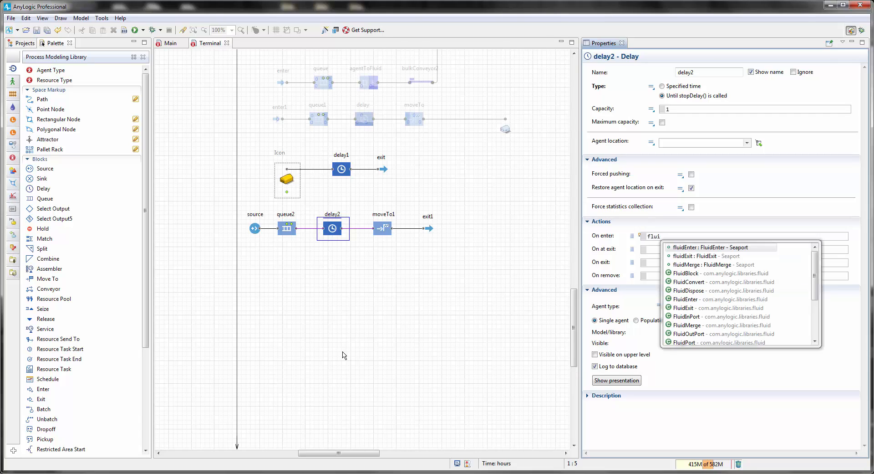
{"action": "double_click", "coordinate": [701, 257]}
{"action": "left_click_drag", "start_coordinate": [511, 219], "coordinate": [447, 324]}
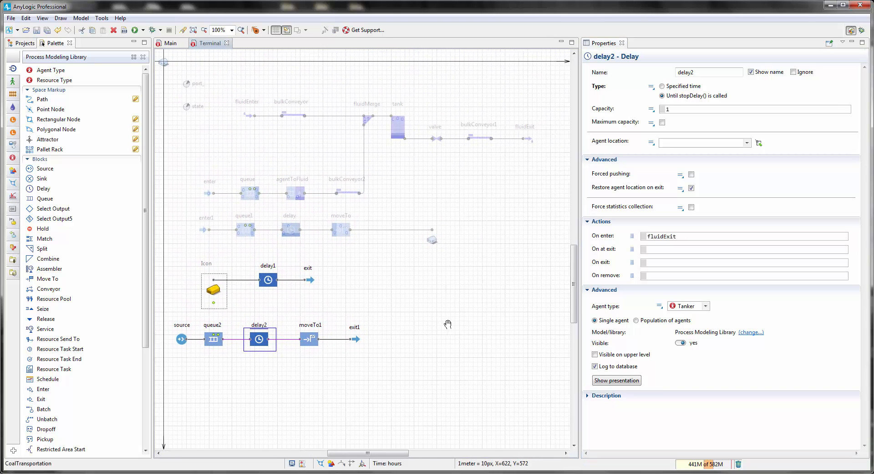
{"action": "left_click", "coordinate": [682, 236]}
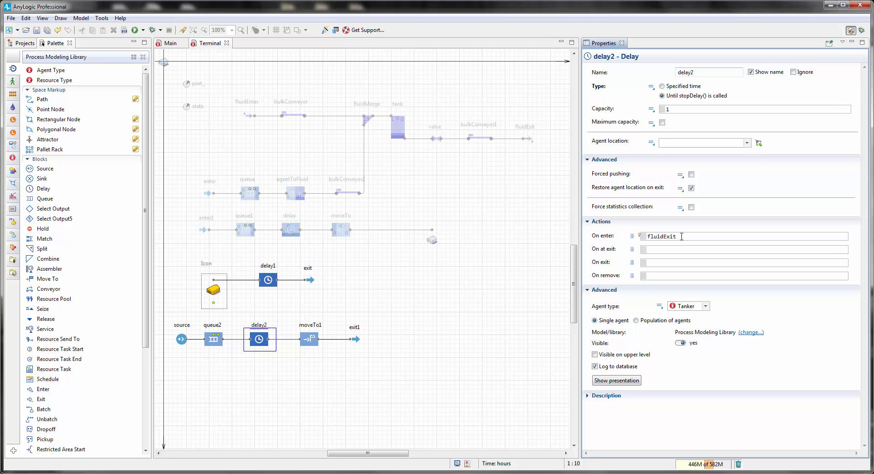
{"action": "type", "text": ".co"}
{"action": "key", "text": "ctrl+space"}
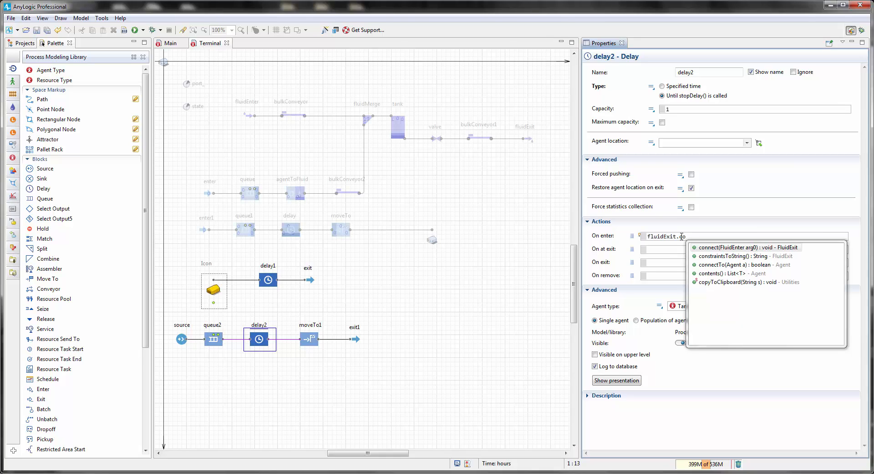
{"action": "key", "text": "Return"}
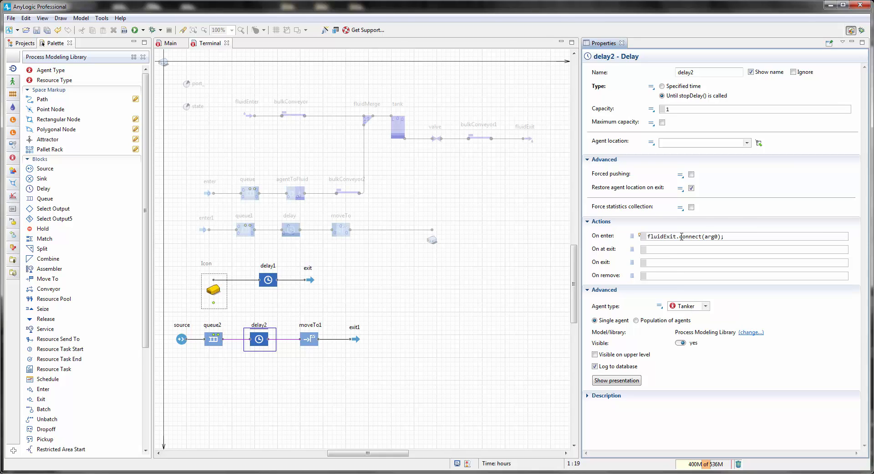
- Pass agent.fluidEnter as the argument of fluidExit.connect() in delay2's On enter code
{"action": "double_click", "coordinate": [711, 236]}
{"action": "type", "text": "ag"}
{"action": "key", "text": "ctrl+space"}
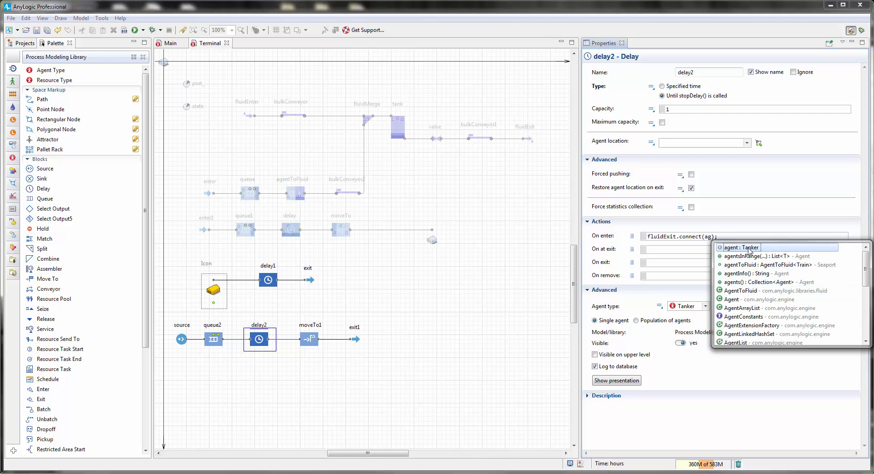
{"action": "double_click", "coordinate": [742, 248]}
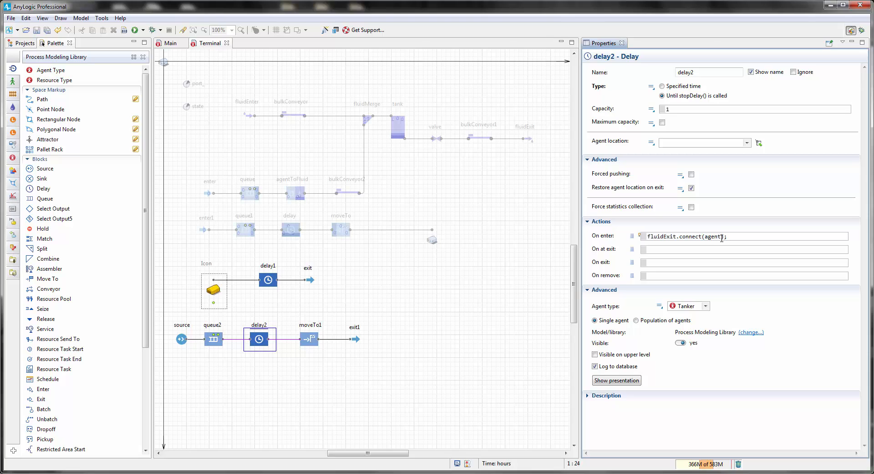
{"action": "type", "text": ".fl"}
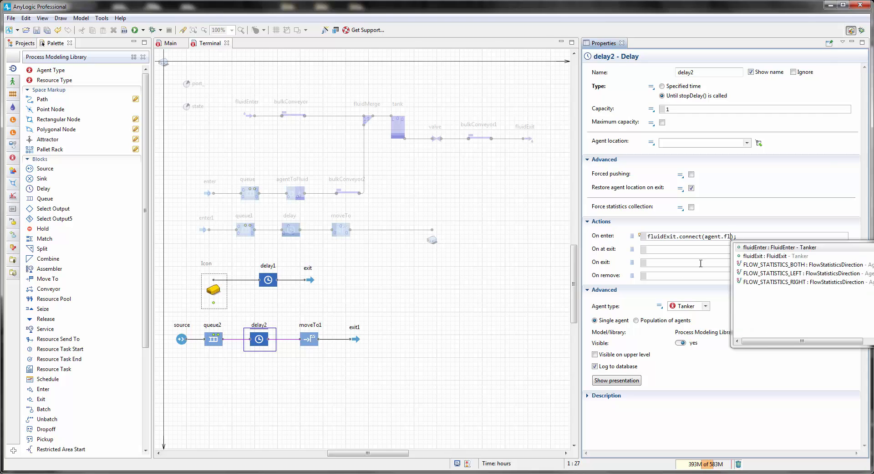
{"action": "double_click", "coordinate": [772, 249]}
{"action": "left_click", "coordinate": [767, 237]}
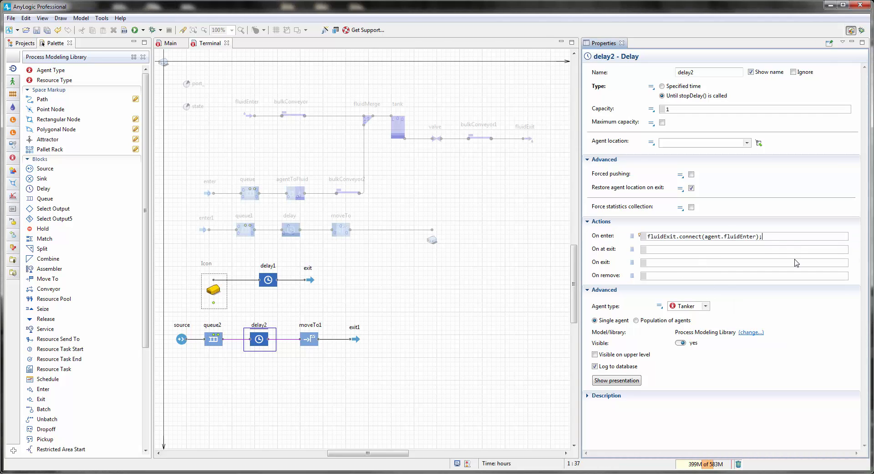
- Add a second line to delay2's On enter code that calls valve.dispense() with a single amount argument
{"action": "key", "text": "Return"}
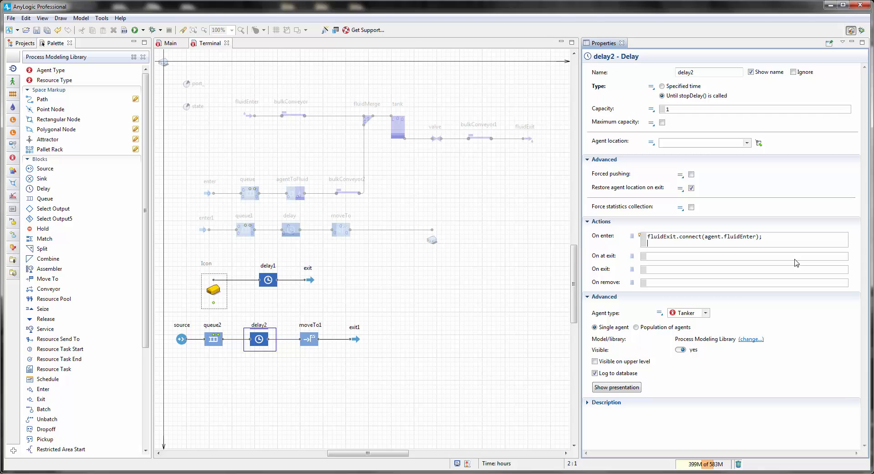
{"action": "type", "text": "va"}
{"action": "key", "text": "ctrl+space"}
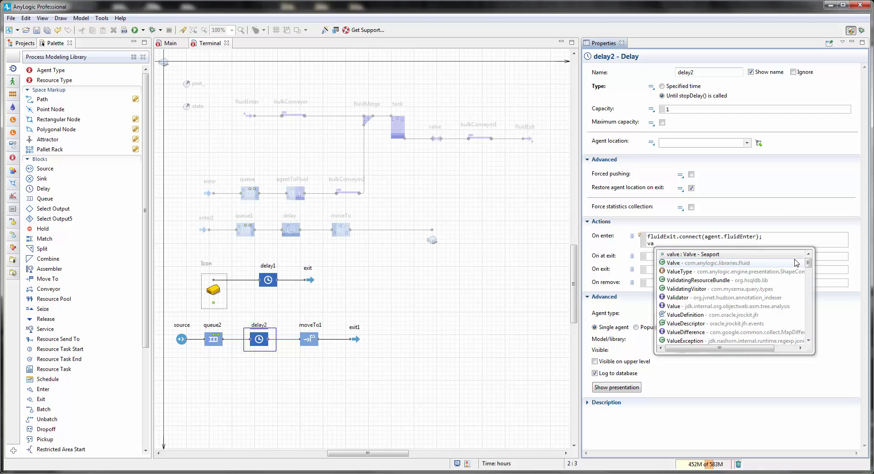
{"action": "double_click", "coordinate": [680, 254]}
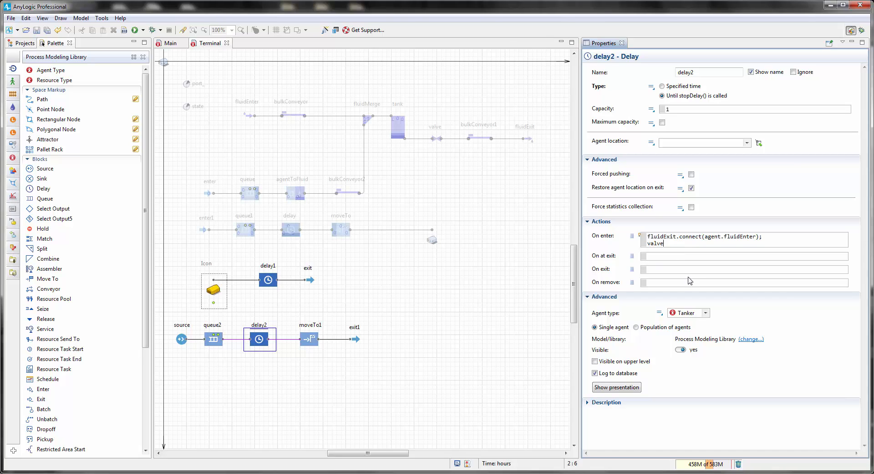
{"action": "type", "text": ".di"}
{"action": "key", "text": "ctrl+space"}
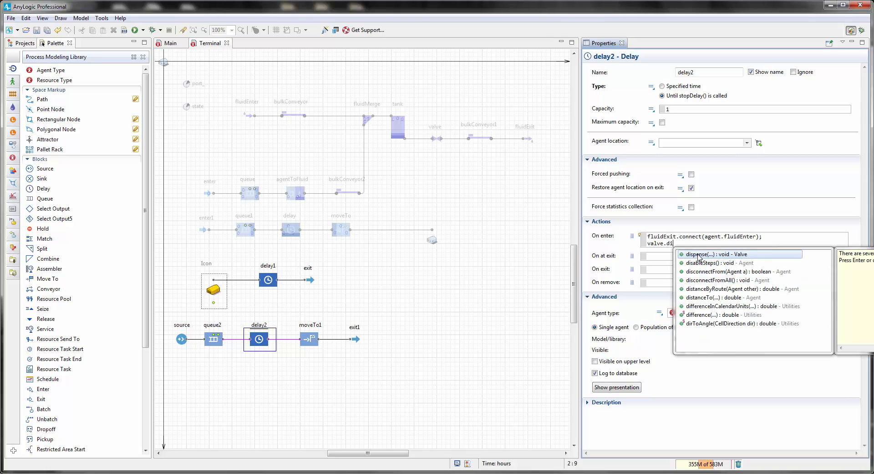
{"action": "double_click", "coordinate": [698, 254]}
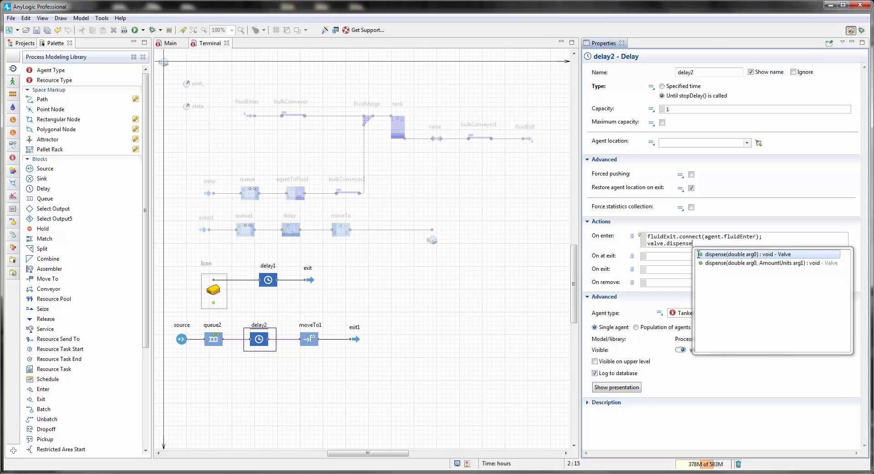
{"action": "double_click", "coordinate": [699, 254]}
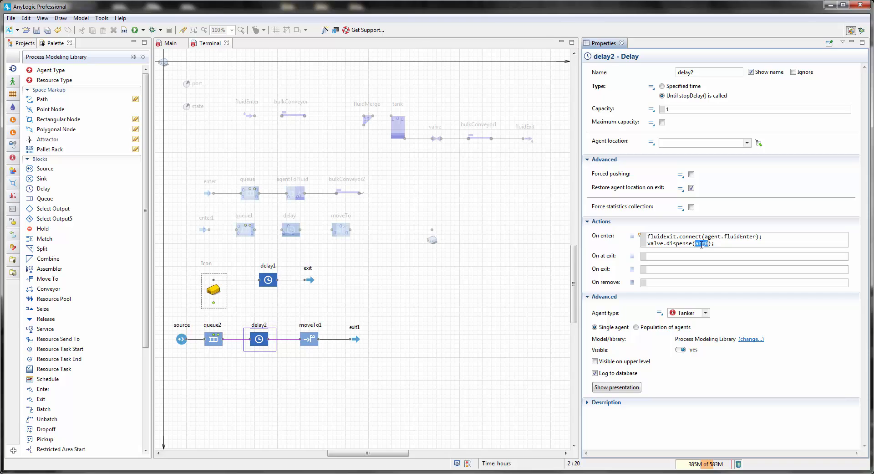
- Replace the placeholder in valve.dispense() with the arguments agent.capacity and TON
{"action": "type", "text": "agent.ca"}
{"action": "key", "text": "ctrl+space"}
{"action": "key", "text": "Return"}
{"action": "type", "text": ", T"}
{"action": "key", "text": "ctrl+space"}
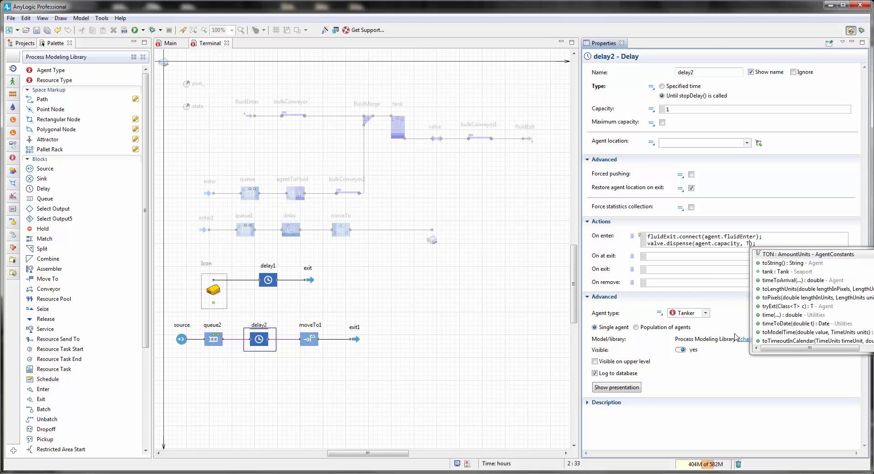
{"action": "double_click", "coordinate": [816, 254]}
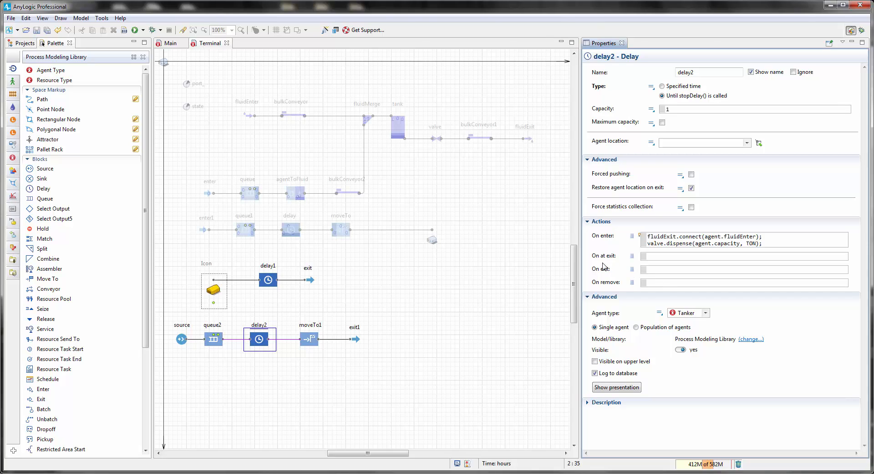
- Write delay2's On at exit code as agent.destination = main.ports.random(); so each tanker gets a random port
{"action": "left_click", "coordinate": [674, 256]}
{"action": "type", "text": "agent."}
{"action": "key", "text": "Escape"}
{"action": "type", "text": "destination = mai"}
{"action": "key", "text": "ctrl+space"}
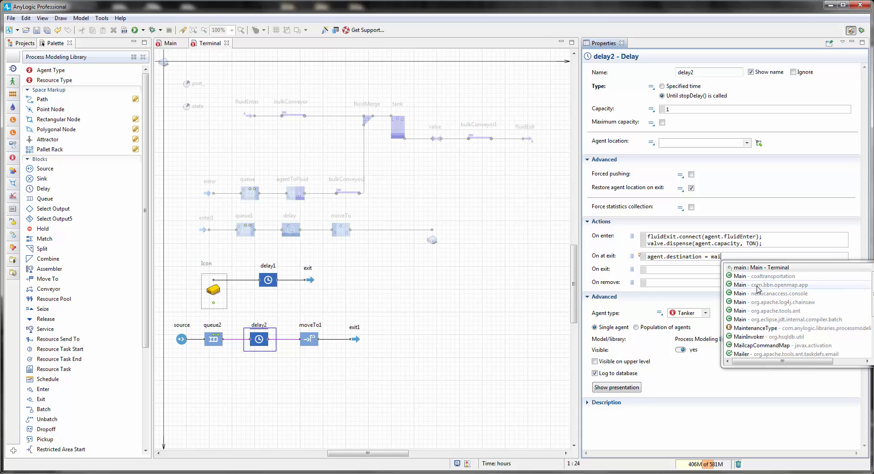
{"action": "double_click", "coordinate": [771, 269]}
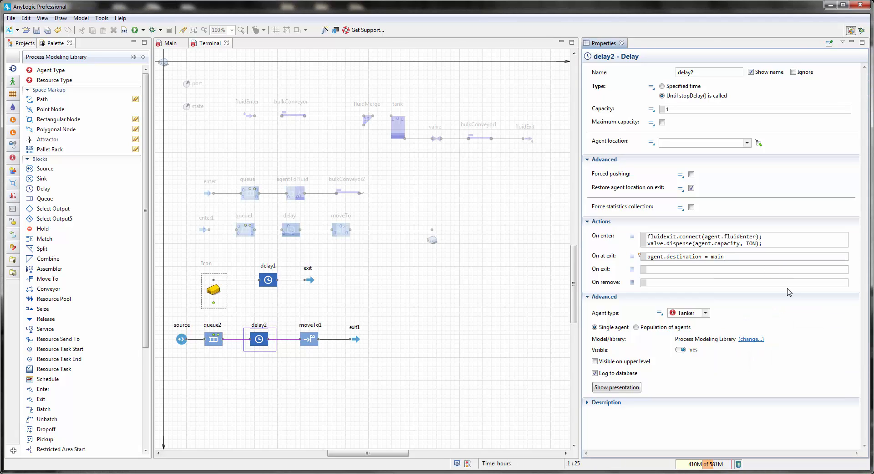
{"action": "type", "text": ".ports"}
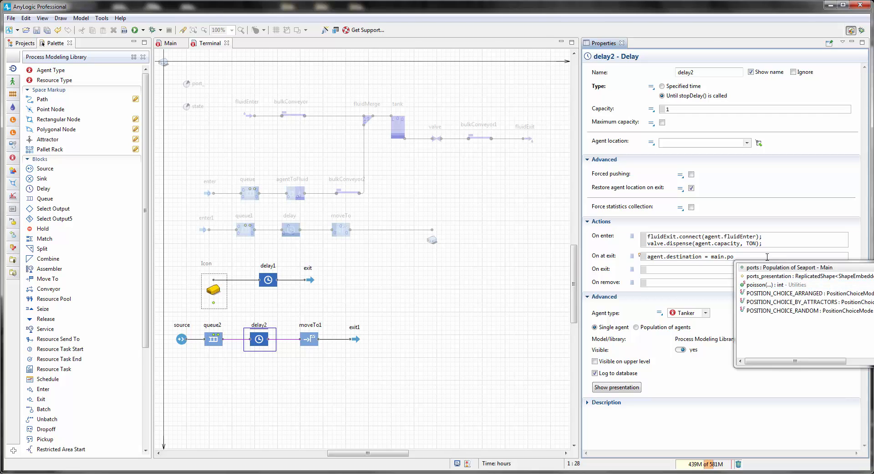
{"action": "key", "text": "Return"}
{"action": "type", "text": "."}
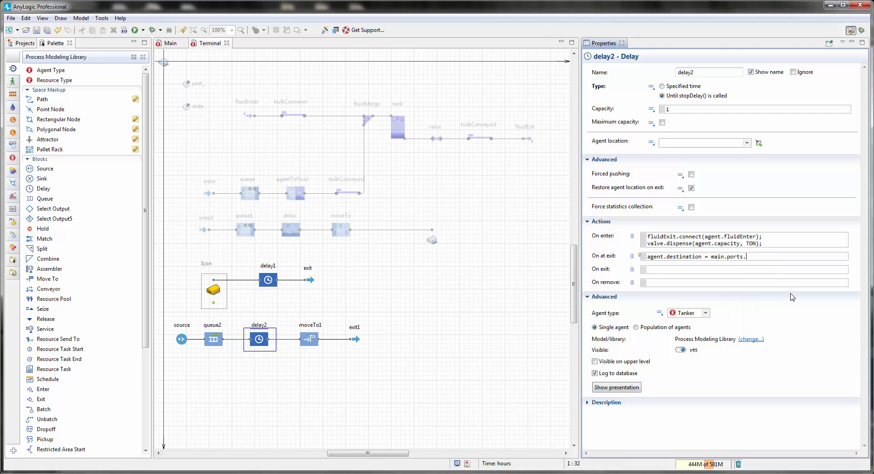
{"action": "type", "text": "ra"}
{"action": "key", "text": "ctrl+space"}
{"action": "key", "text": "Return"}
{"action": "left_click", "coordinate": [169, 43]}
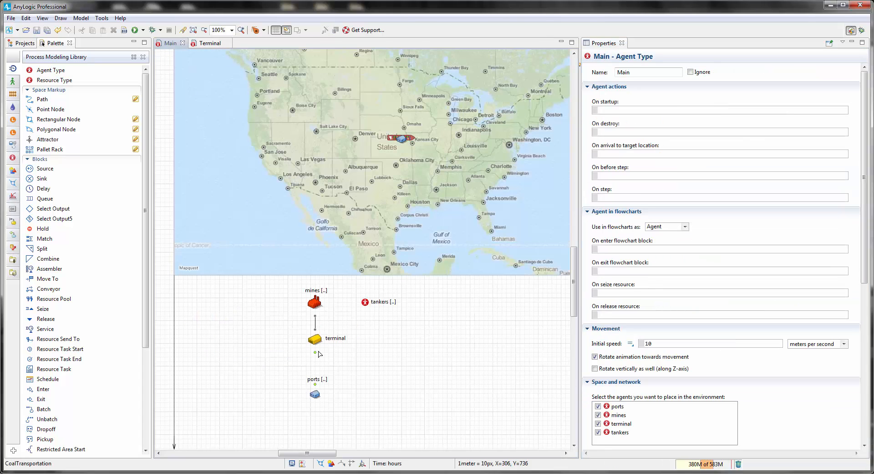
{"action": "left_click", "coordinate": [209, 44]}
{"action": "left_click", "coordinate": [259, 339]}
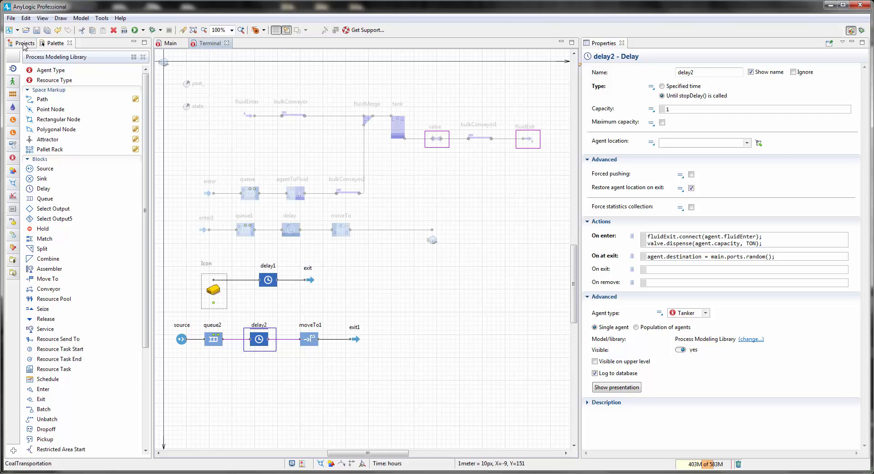
{"action": "left_click", "coordinate": [163, 46]}
{"action": "left_click", "coordinate": [419, 356]}
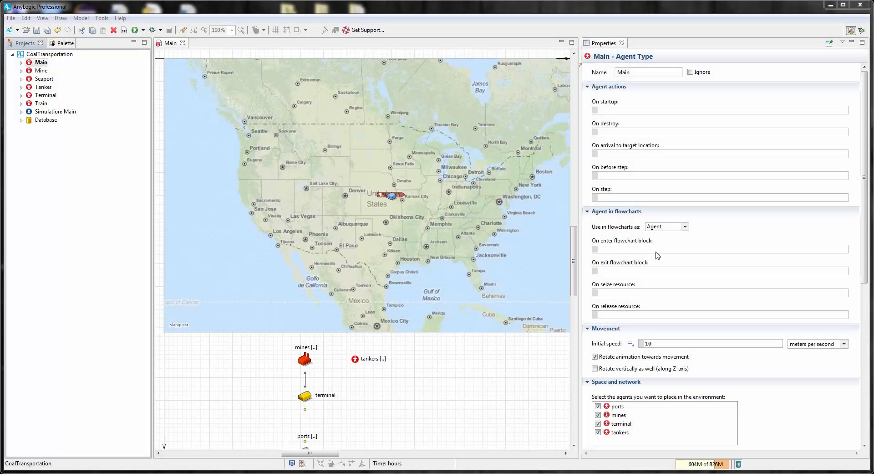
- Open the Tanker agent type, select its tank block and widen the properties area
{"action": "double_click", "coordinate": [43, 87]}
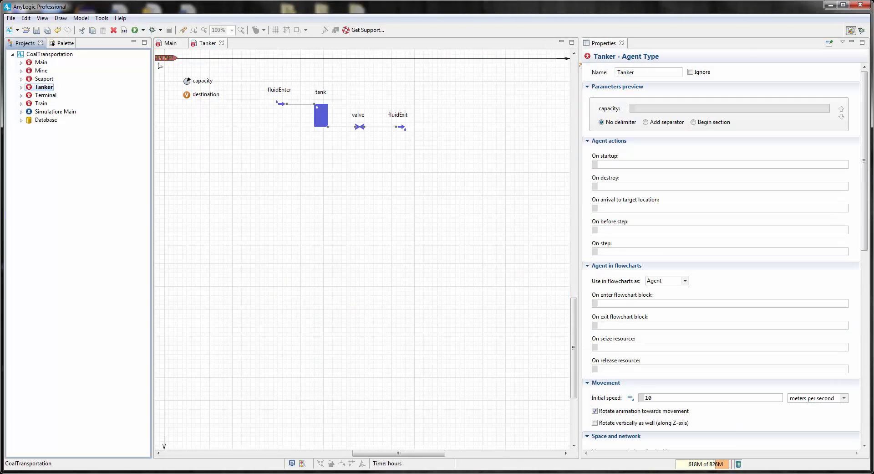
{"action": "left_click", "coordinate": [318, 120]}
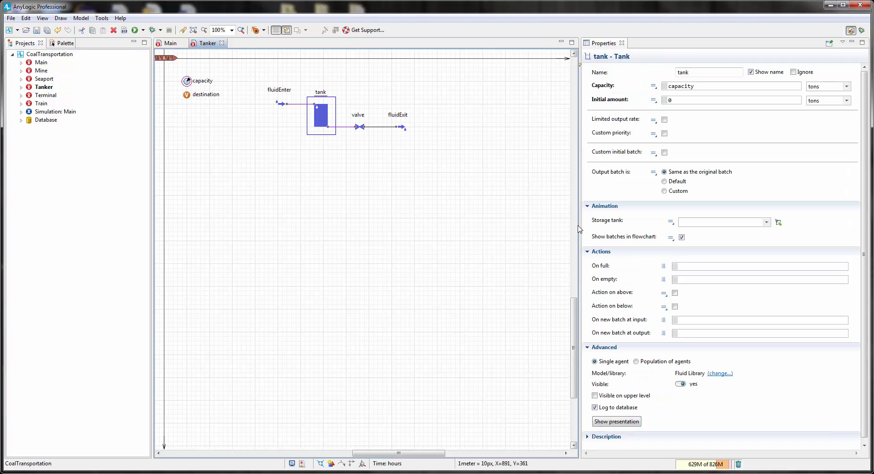
{"action": "left_click_drag", "start_coordinate": [580, 230], "coordinate": [547, 231]}
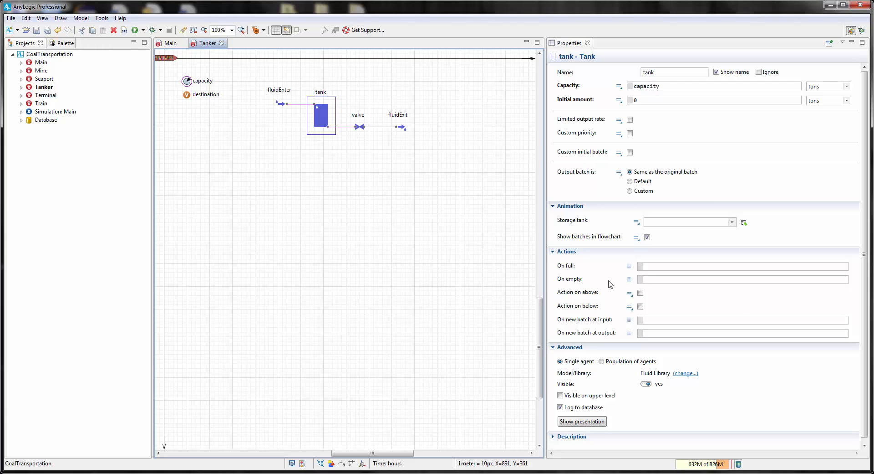
{"action": "mouse_move", "coordinate": [610, 284]}
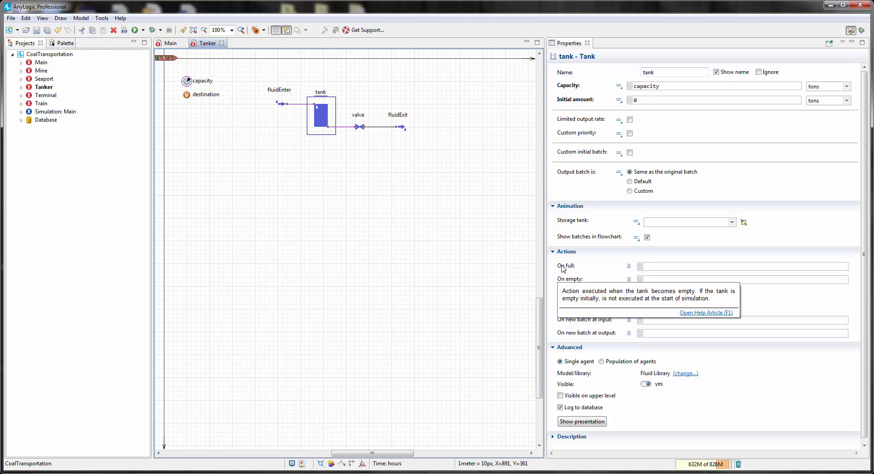
- Write main.terminal.fluidExit.disconnect(); as the first line of the tank's On full code
{"action": "left_click", "coordinate": [654, 265]}
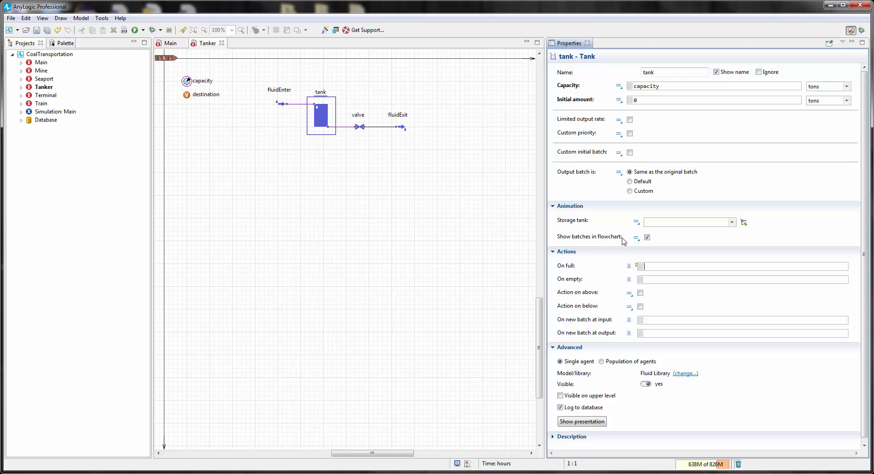
{"action": "type", "text": "main.terminal.flui"}
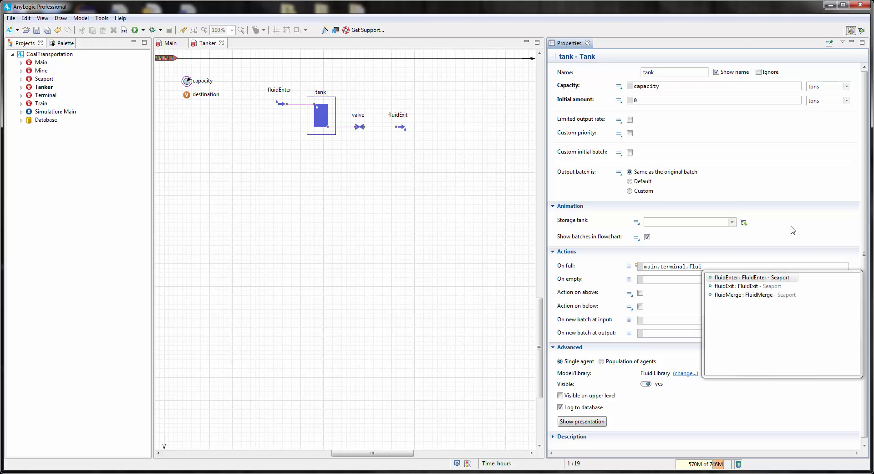
{"action": "key", "text": "Down"}
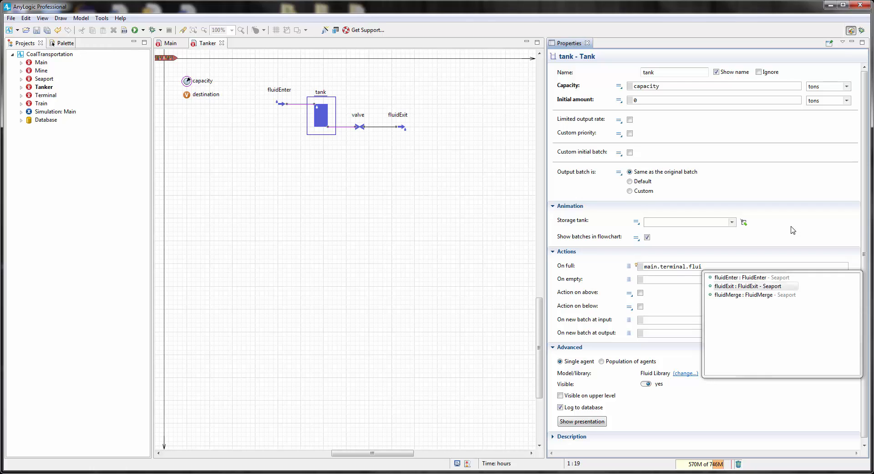
{"action": "key", "text": "Return"}
{"action": "type", "text": "."}
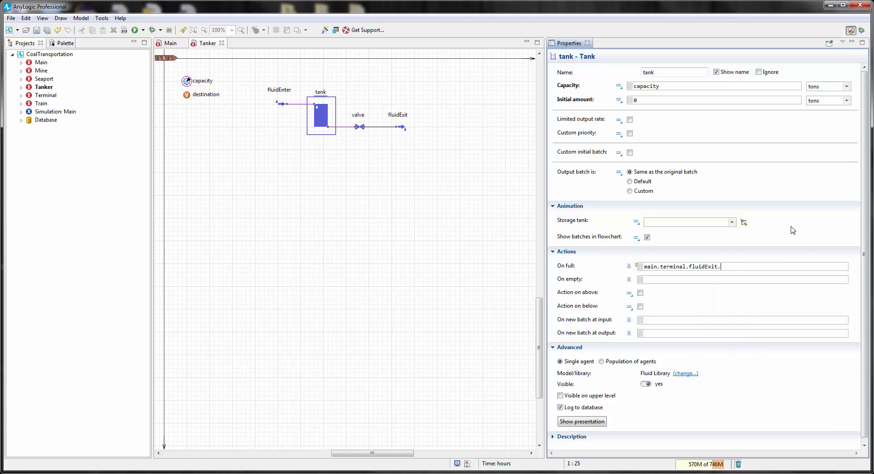
{"action": "type", "text": "dis"}
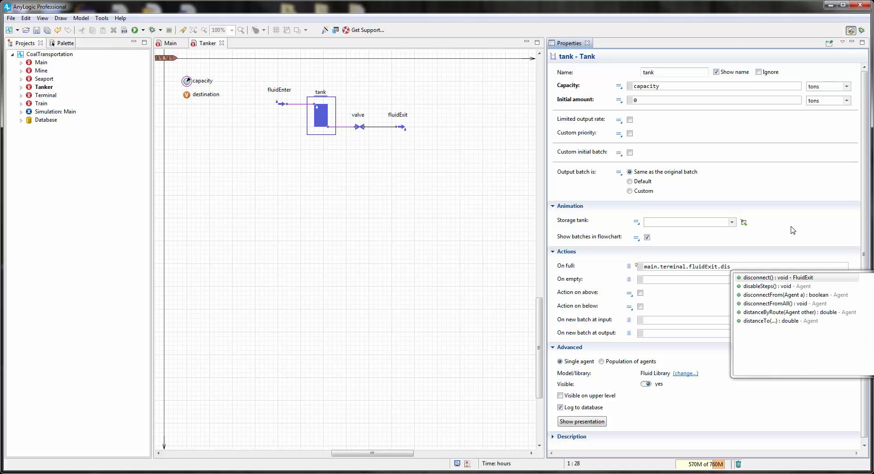
{"action": "key", "text": "Return"}
{"action": "type", "text": ";"}
{"action": "key", "text": "Return"}
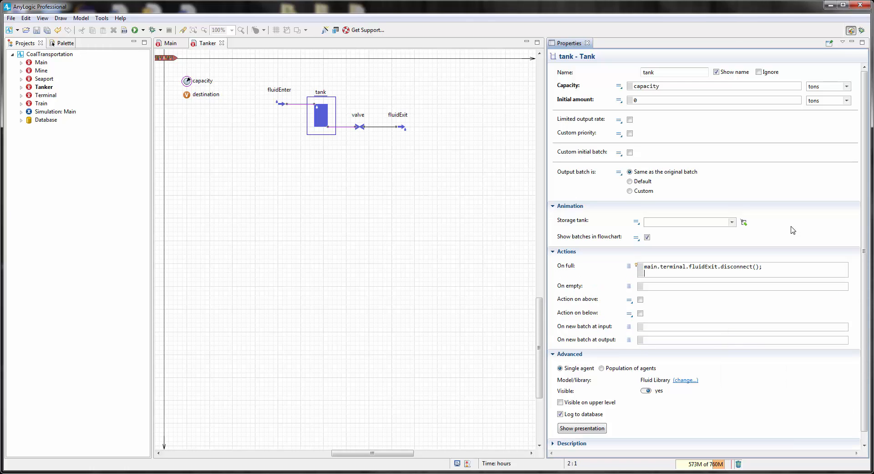
- Add a second line to the tank's On full code that calls main.terminal.delay2.stopDelay() with the suggested agent argument
{"action": "type", "text": "main.termi"}
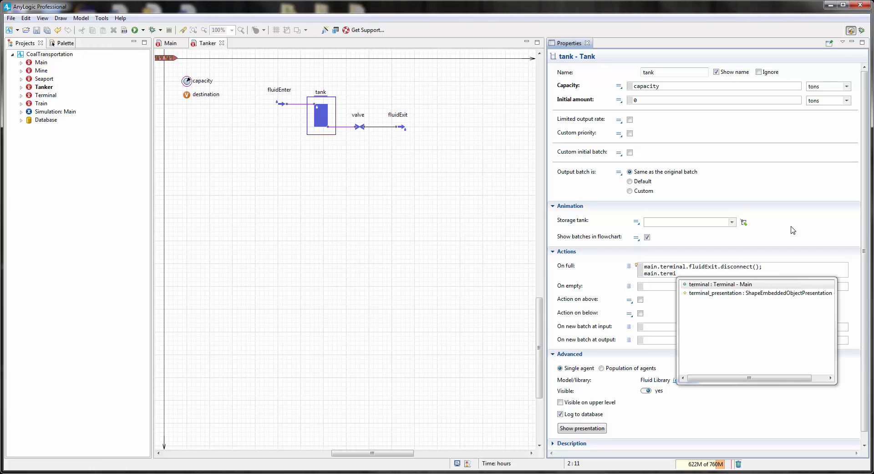
{"action": "key", "text": "Return"}
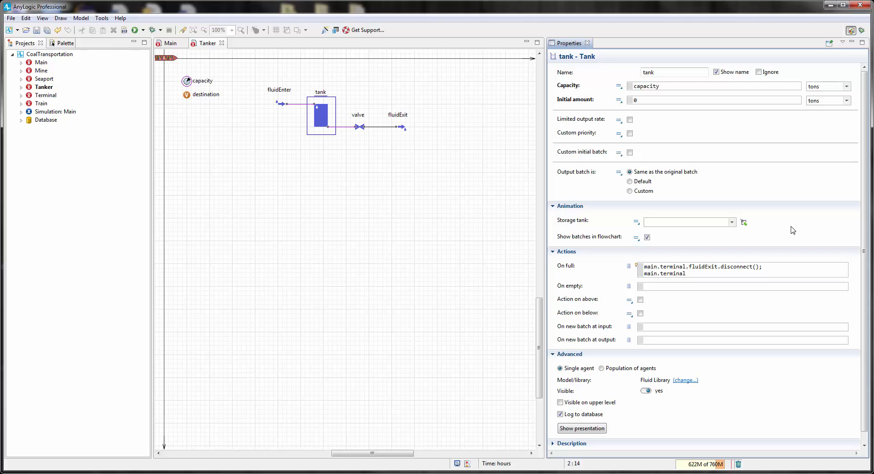
{"action": "type", "text": ".del"}
{"action": "key", "text": "ctrl+space"}
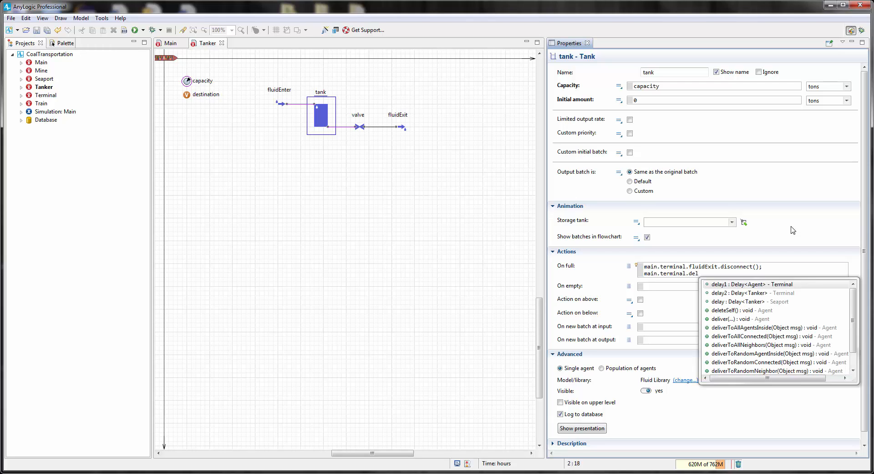
{"action": "key", "text": "Down"}
{"action": "key", "text": "Return"}
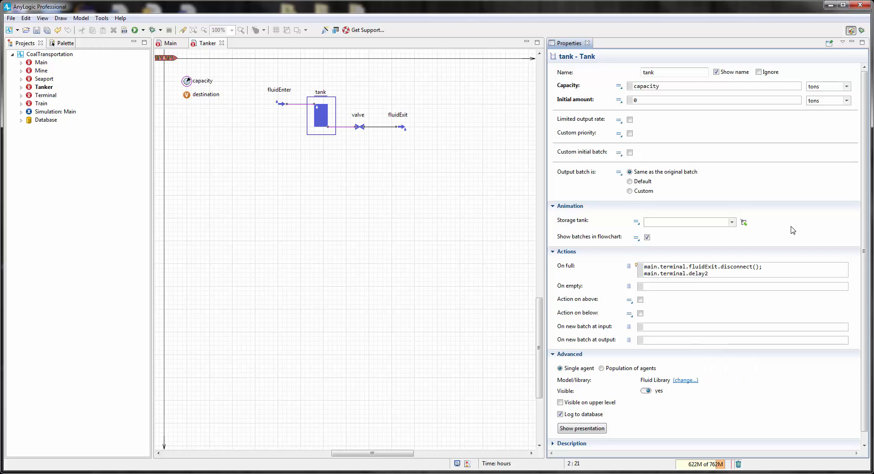
{"action": "type", "text": ".sto"}
{"action": "key", "text": "ctrl+space"}
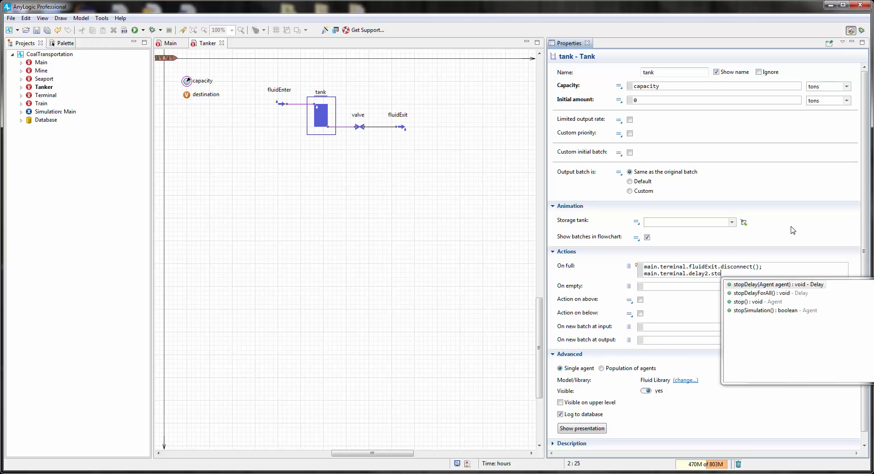
{"action": "key", "text": "Return"}
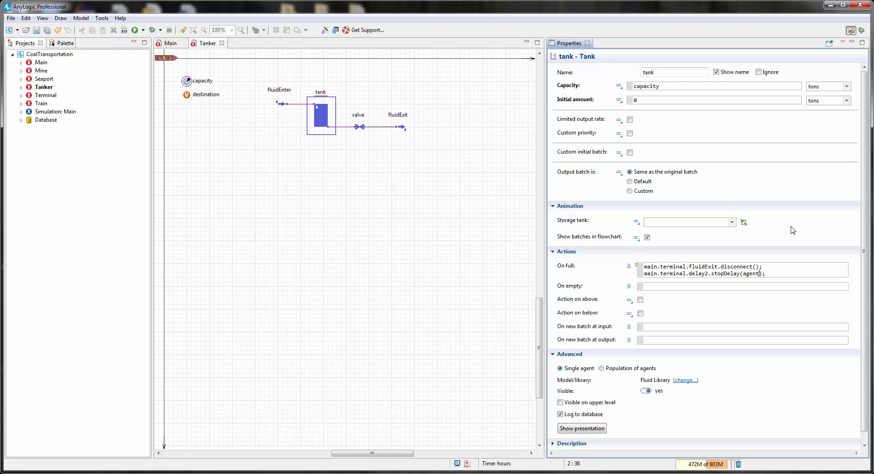
- Replace the argument of stopDelay() in the tank's On full code with this
{"action": "key", "text": "BackSpace"}
{"action": "key", "text": "BackSpace"}
{"action": "key", "text": "BackSpace"}
{"action": "key", "text": "BackSpace"}
{"action": "key", "text": "BackSpace"}
{"action": "type", "text": "this"}
- Open the delay block in the Seaport agent type and begin its On enter code with agent.fluidExit
{"action": "left_click", "coordinate": [44, 79]}
{"action": "double_click", "coordinate": [45, 80]}
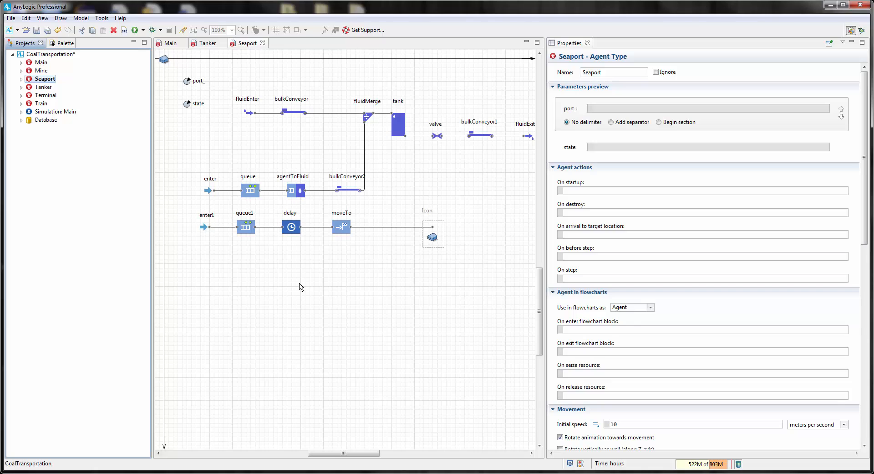
{"action": "left_click", "coordinate": [295, 228]}
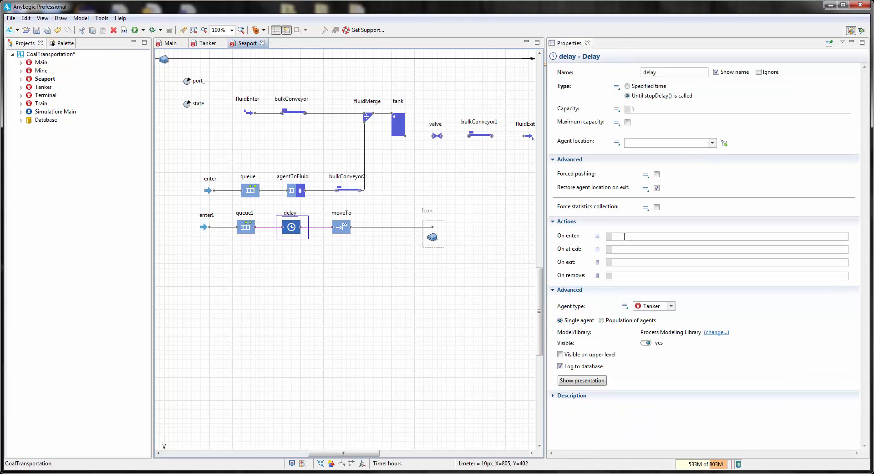
{"action": "left_click", "coordinate": [624, 236]}
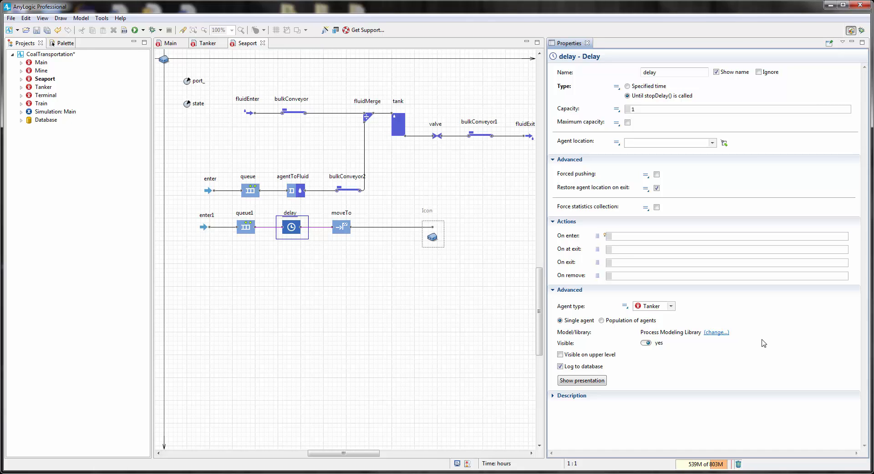
{"action": "type", "text": "agent.fl"}
{"action": "key", "text": "ctrl+space"}
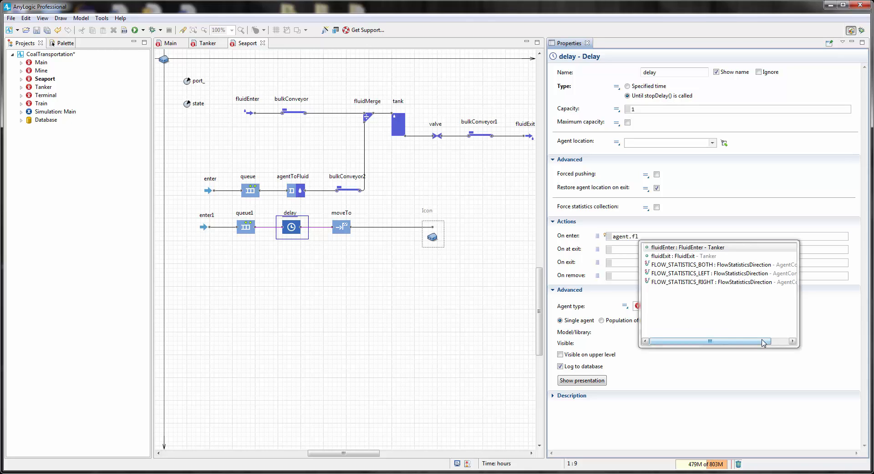
{"action": "key", "text": "Down"}
{"action": "key", "text": "Return"}
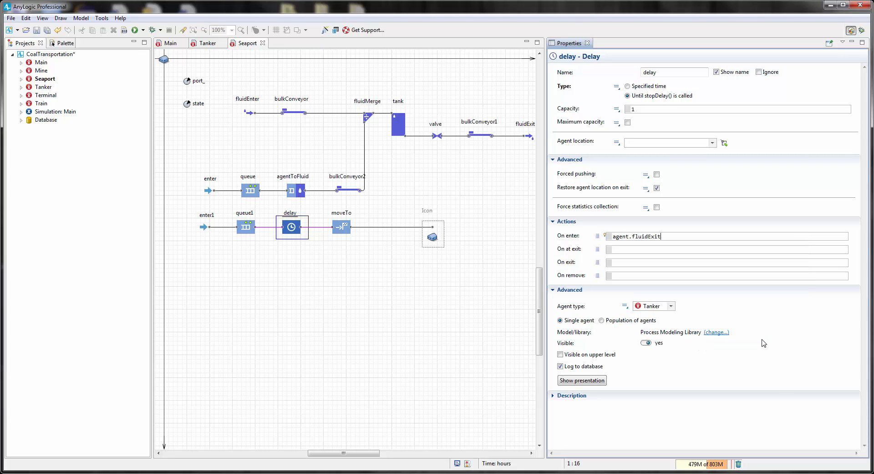
- Complete the first On enter line of Seaport's delay as agent.fluidExit.connect(fluidEnter);
{"action": "left_click_drag", "start_coordinate": [515, 247], "coordinate": [494, 265]}
{"action": "left_click", "coordinate": [679, 235]}
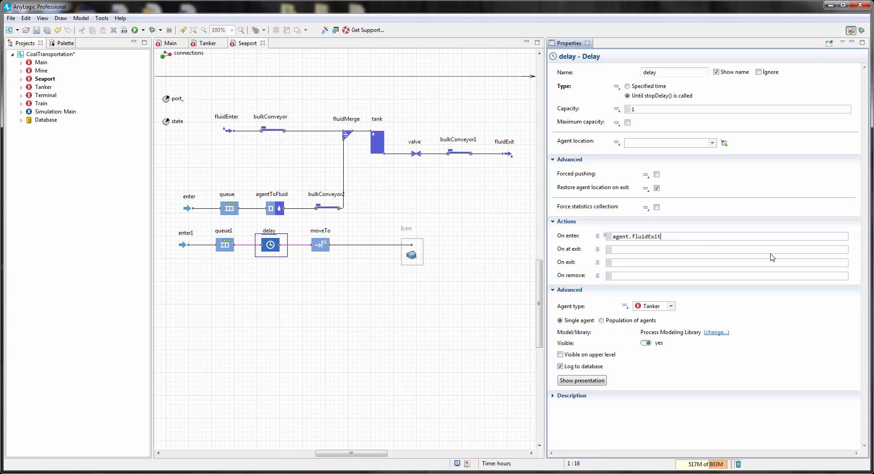
{"action": "type", "text": ".co"}
{"action": "key", "text": "ctrl+space"}
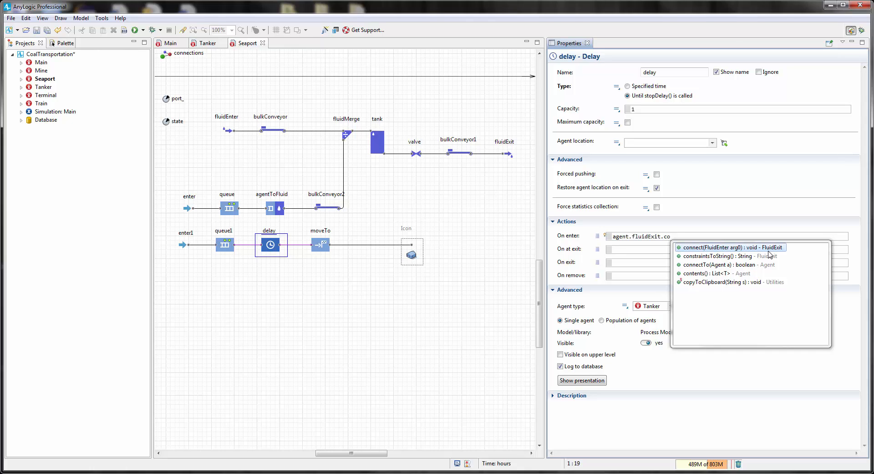
{"action": "double_click", "coordinate": [769, 249]}
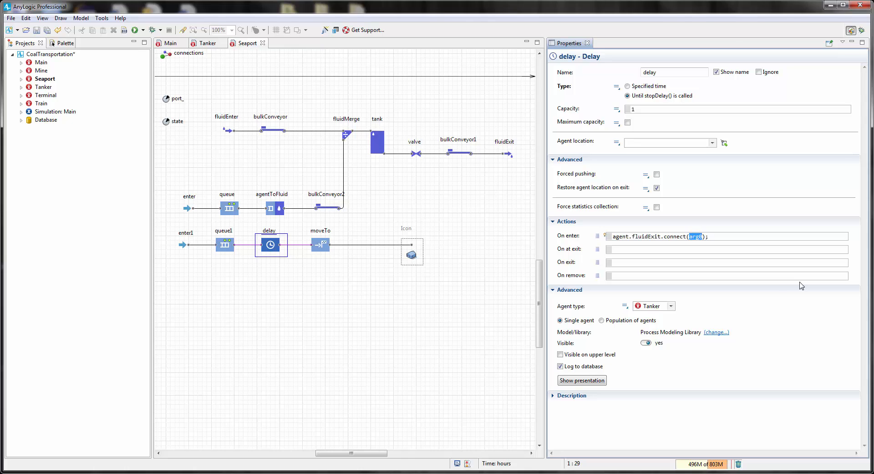
{"action": "type", "text": "fl"}
{"action": "key", "text": "ctrl+space"}
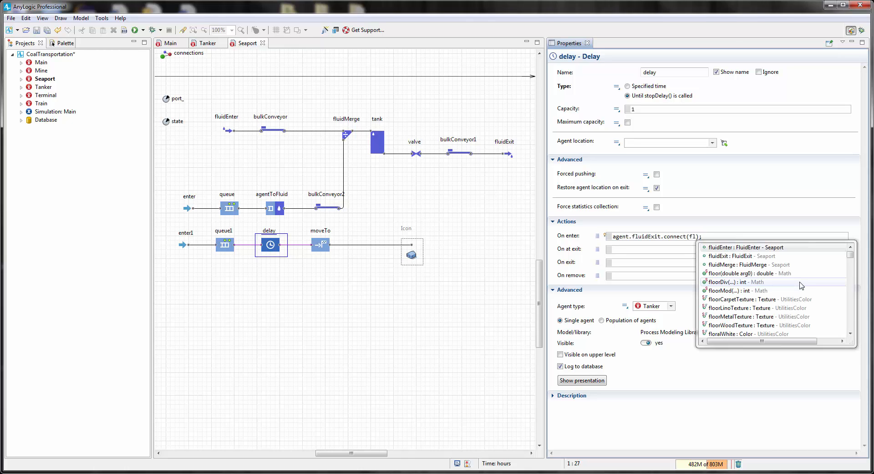
{"action": "key", "text": "Return"}
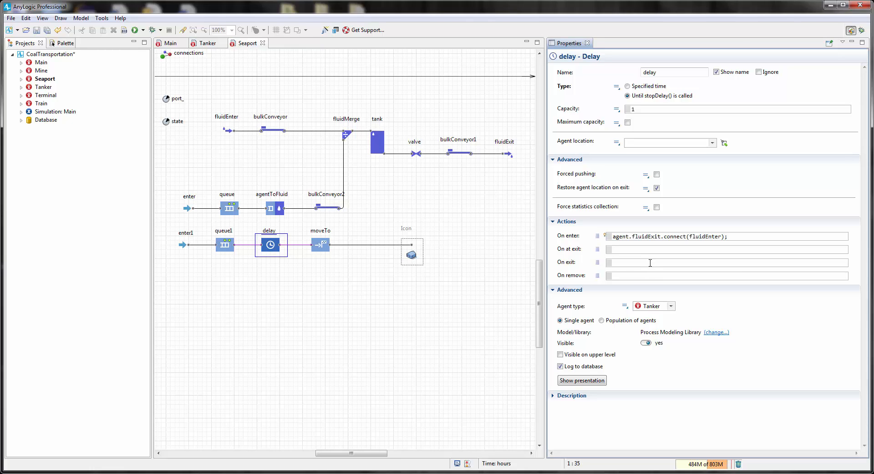
- Add a second line to the delay's On enter code that calls agent.valve.dispense()
{"action": "key", "text": "Return"}
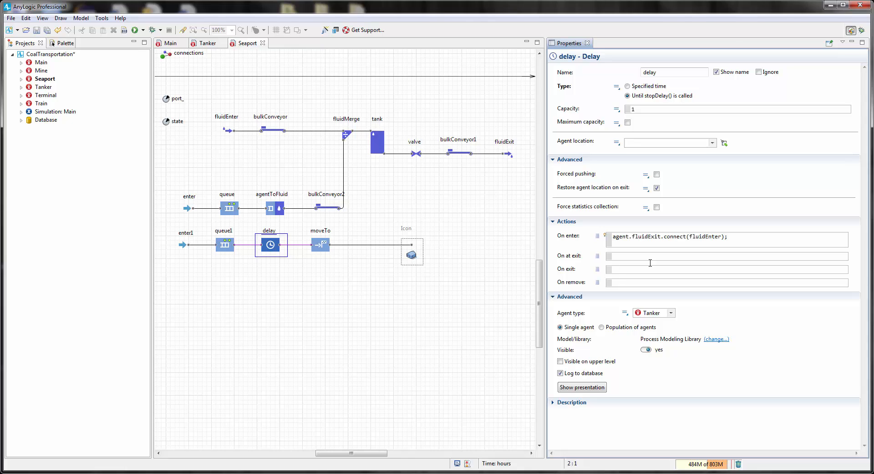
{"action": "type", "text": "ag"}
{"action": "key", "text": "ctrl+space"}
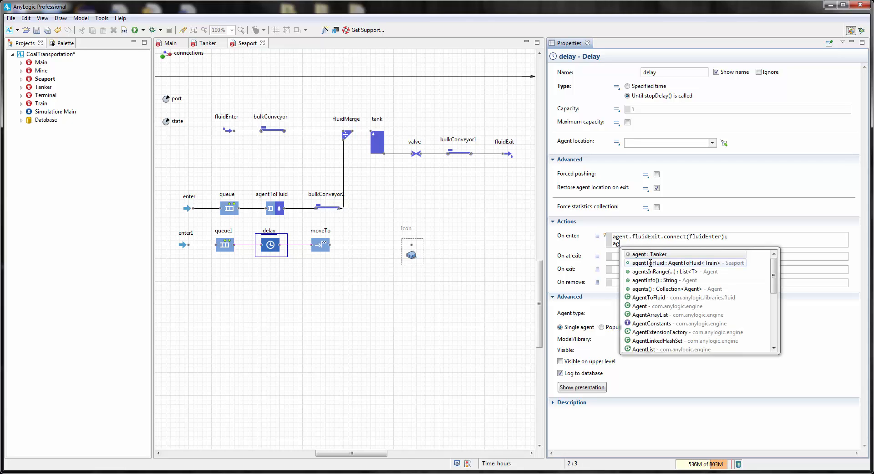
{"action": "key", "text": "Return"}
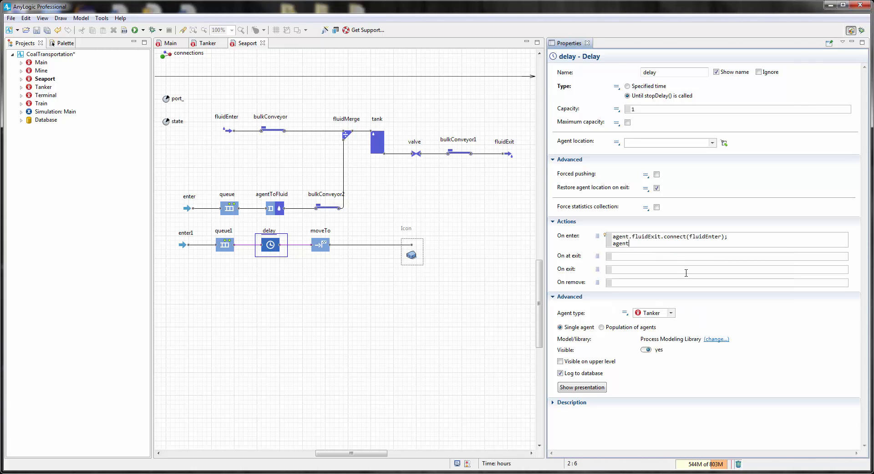
{"action": "type", "text": ".valve.dis"}
{"action": "key", "text": "ctrl+space"}
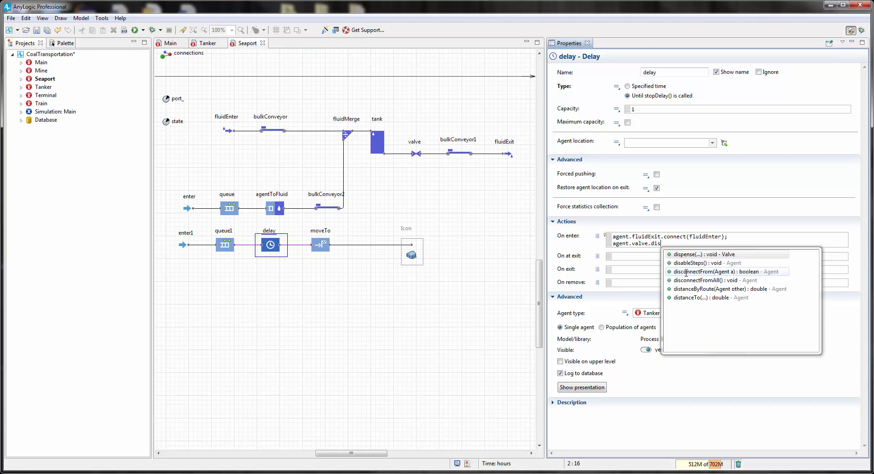
{"action": "double_click", "coordinate": [684, 255]}
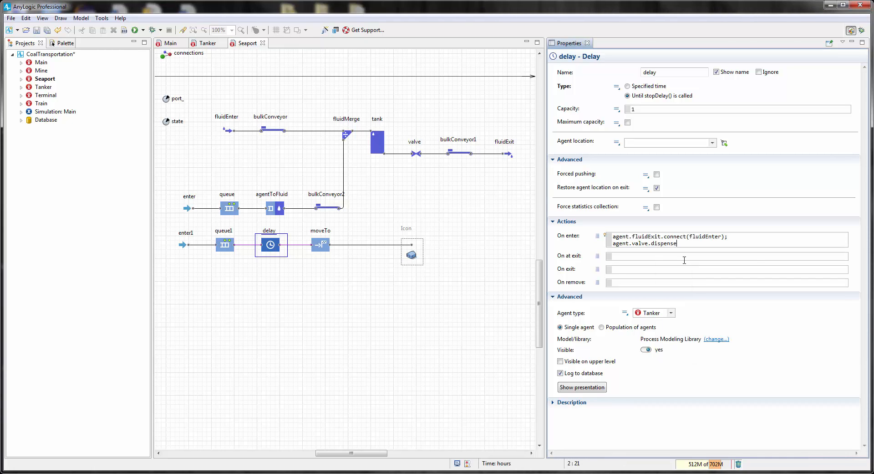
{"action": "key", "text": "ctrl+space"}
{"action": "double_click", "coordinate": [726, 256]}
- Fill in the arguments of agent.valve.dispense() with agent.capacity and TON
{"action": "double_click", "coordinate": [685, 243]}
{"action": "type", "text": "ag);"}
{"action": "key", "text": "ctrl+space"}
{"action": "key", "text": "Return"}
{"action": "type", "text": ".capacity"}
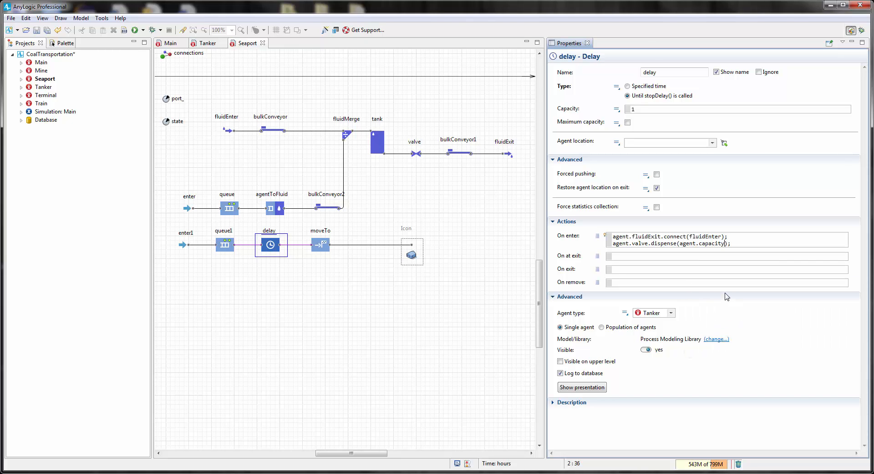
{"action": "type", "text": ", To"}
{"action": "key", "text": "ctrl+space"}
{"action": "key", "text": "Return"}
{"action": "left_click", "coordinate": [768, 256]}
- Enter fluidExit.disconnect(); as the first On empty line of the tank in the Tanker agent type
{"action": "left_click", "coordinate": [212, 45]}
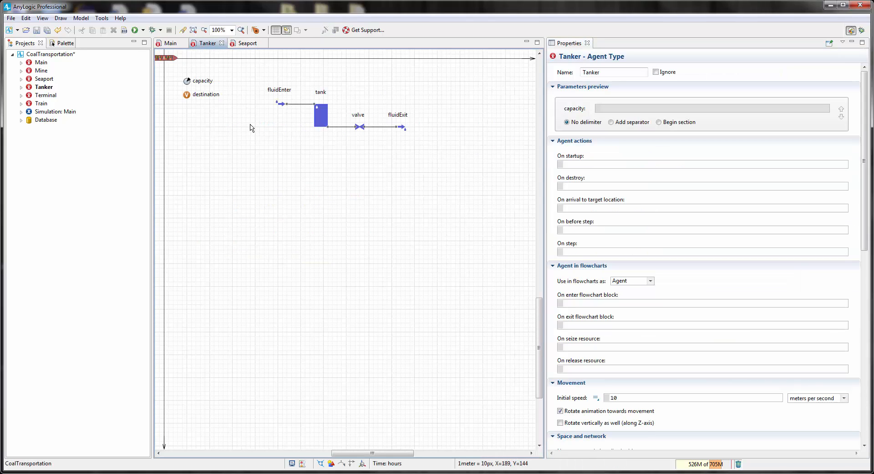
{"action": "scroll", "coordinate": [253, 142], "scroll_direction": "up", "scroll_amount": 2}
{"action": "left_click", "coordinate": [326, 152]}
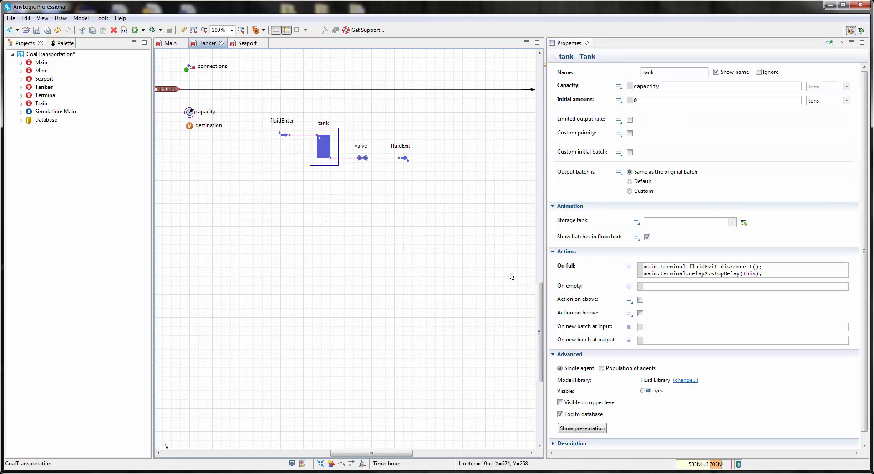
{"action": "left_click", "coordinate": [660, 287]}
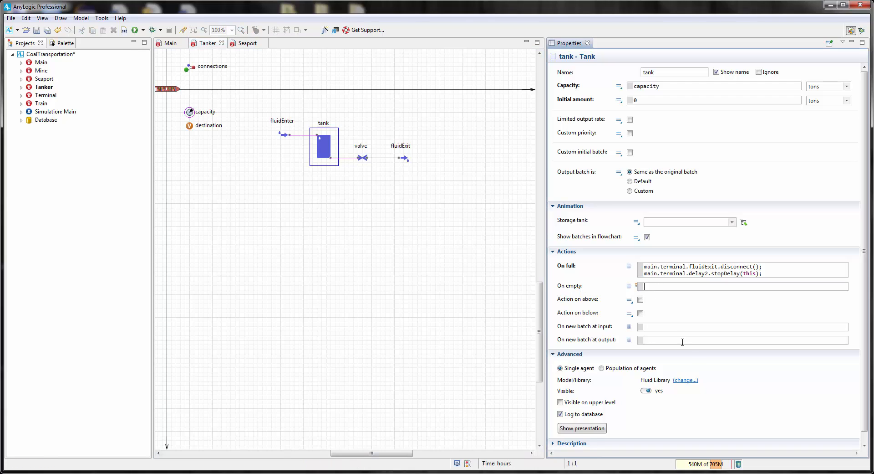
{"action": "type", "text": "flui"}
{"action": "key", "text": "ctrl+space"}
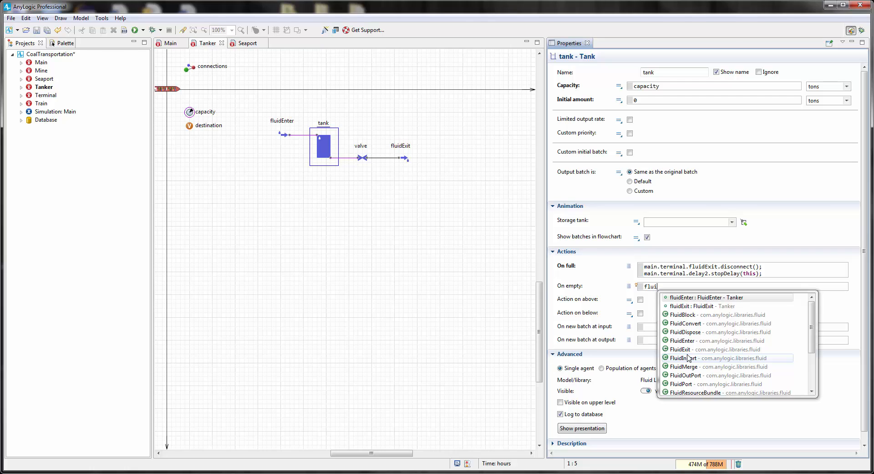
{"action": "key", "text": "Down"}
{"action": "key", "text": "Return"}
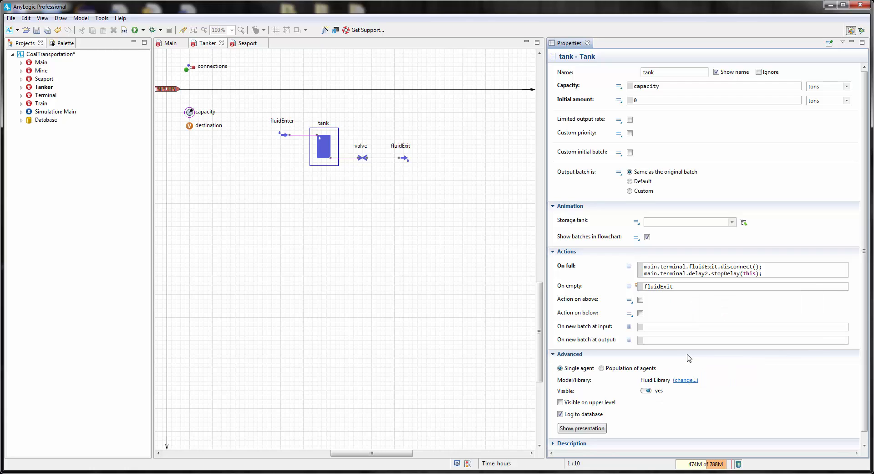
{"action": "type", "text": ".di"}
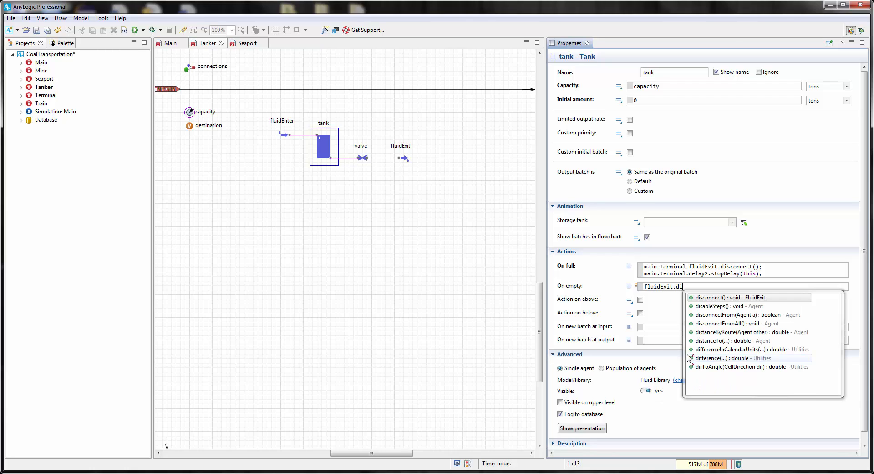
{"action": "key", "text": "Return"}
{"action": "key", "text": "Return"}
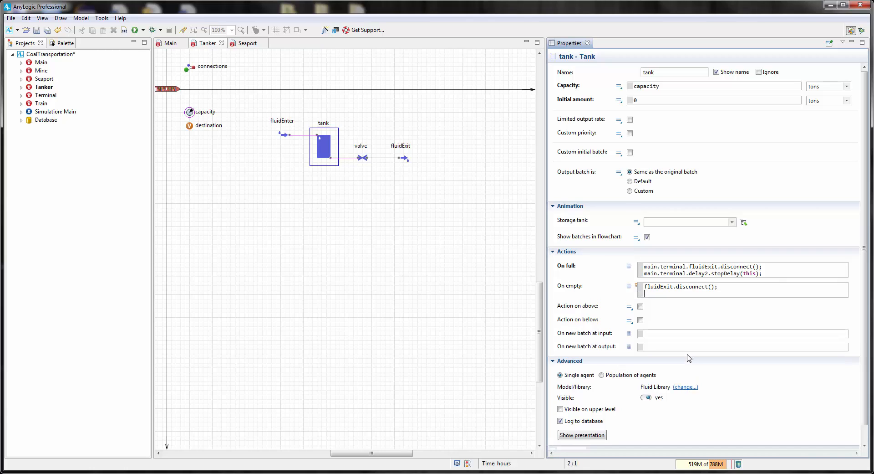
- Add a second line, destination.delay.stopDelay(this);, to the tank's On empty code
{"action": "type", "text": "dest"}
{"action": "key", "text": "ctrl+space"}
{"action": "key", "text": "Return"}
{"action": "type", "text": ".del"}
{"action": "key", "text": "ctrl+space"}
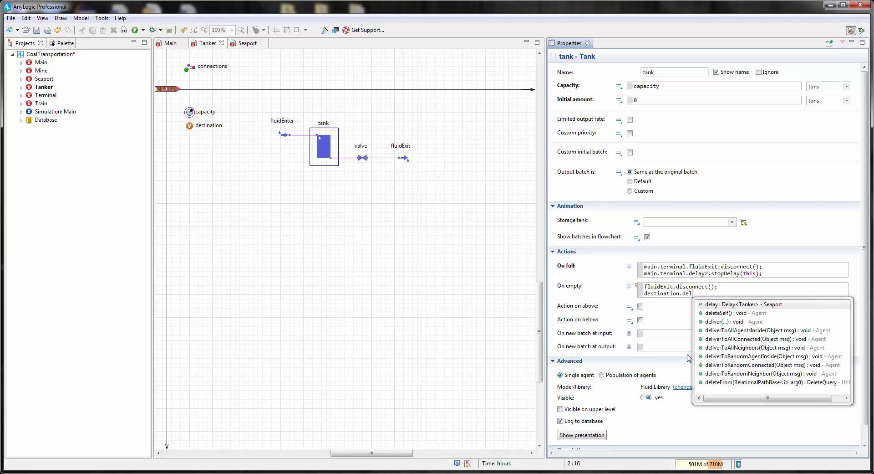
{"action": "key", "text": "Return"}
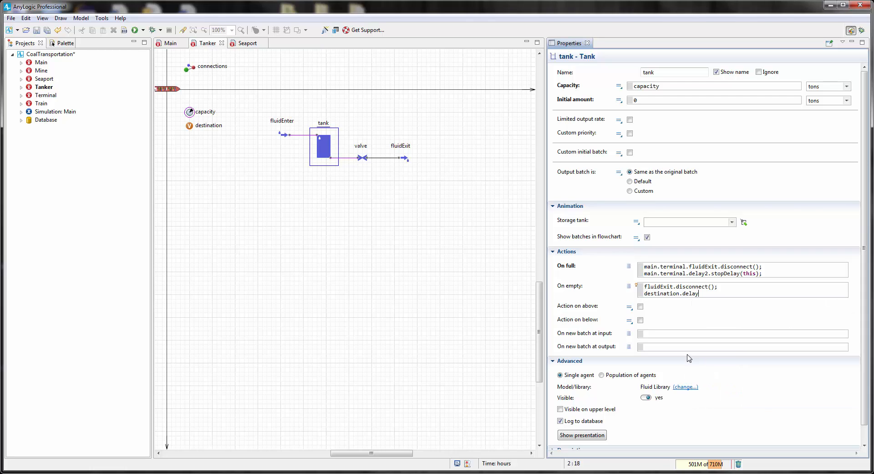
{"action": "type", "text": ".sto"}
{"action": "key", "text": "ctrl+space"}
{"action": "left_click", "coordinate": [685, 335]}
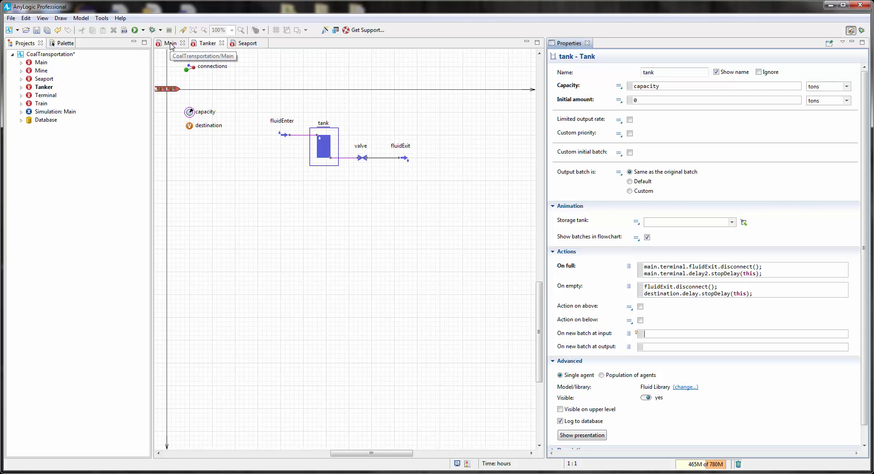
- In Main, widen the diagram area and connect the terminal's free lower port to the port of the ports population
{"action": "left_click", "coordinate": [170, 44]}
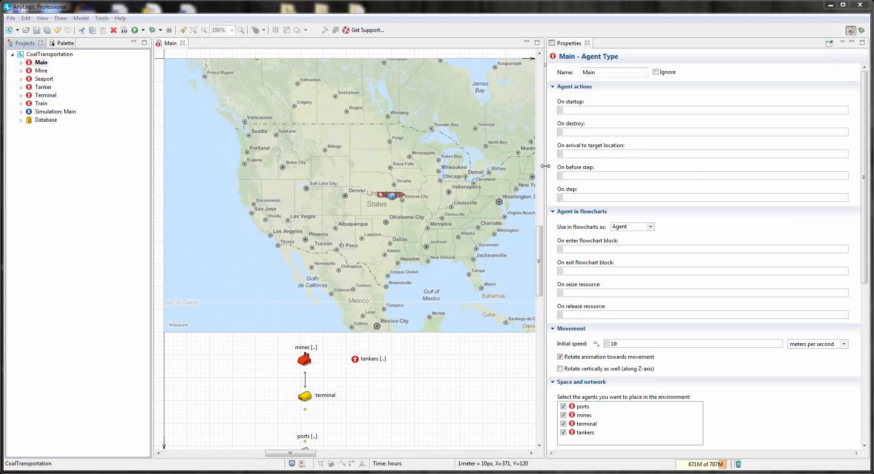
{"action": "left_click_drag", "start_coordinate": [546, 166], "coordinate": [601, 166]}
{"action": "left_click_drag", "start_coordinate": [457, 366], "coordinate": [450, 292]}
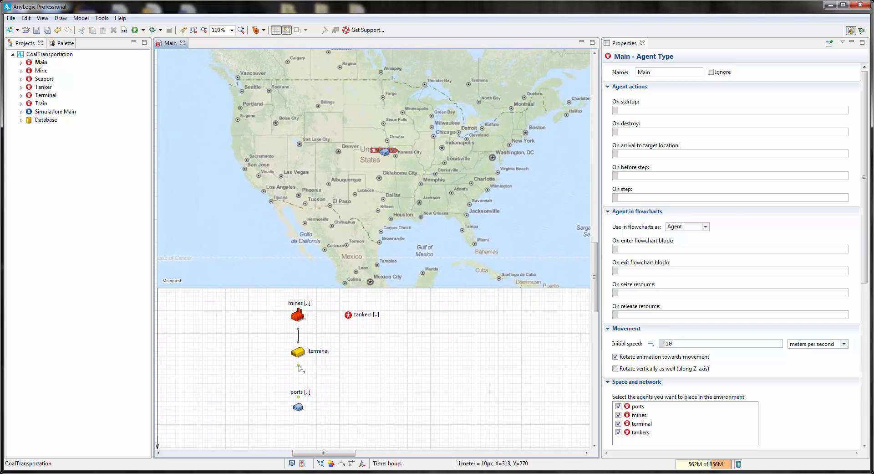
{"action": "left_click_drag", "start_coordinate": [299, 365], "coordinate": [298, 398]}
{"action": "left_click", "coordinate": [362, 373]}
{"action": "left_click_drag", "start_coordinate": [363, 382], "coordinate": [372, 386]}
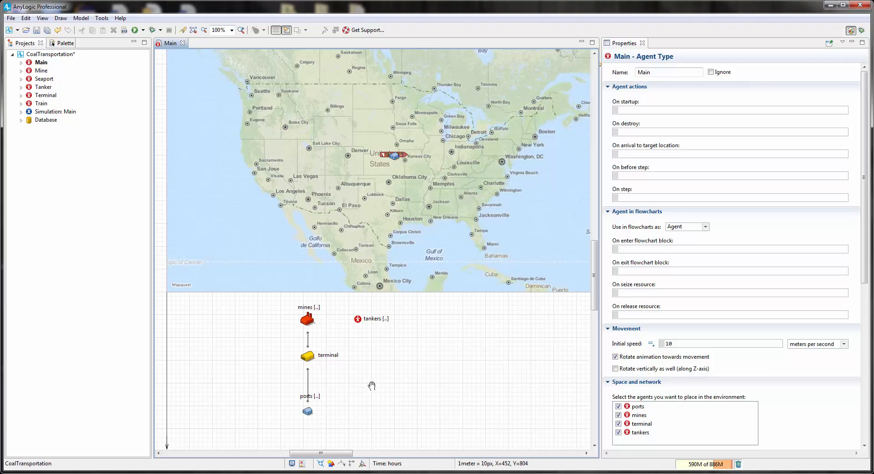
- In the Terminal agent type, connect the icon's lower port to the input of queue2 and check the connection up close
{"action": "double_click", "coordinate": [45, 95]}
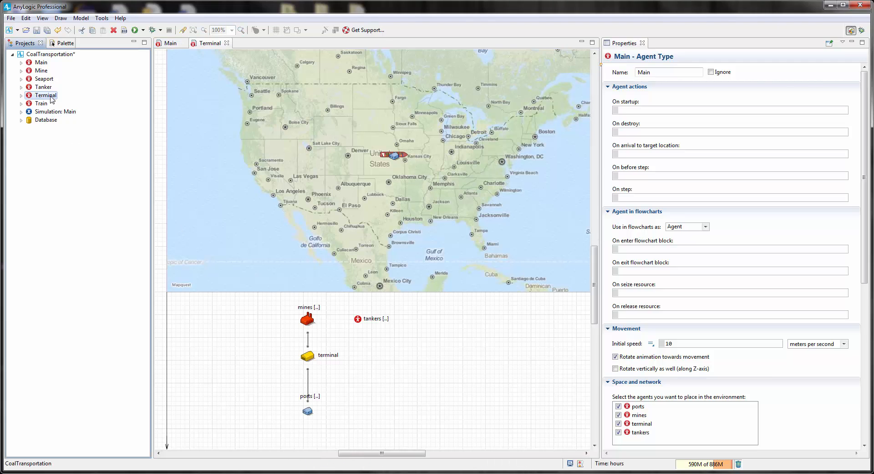
{"action": "left_click_drag", "start_coordinate": [271, 310], "coordinate": [418, 254]}
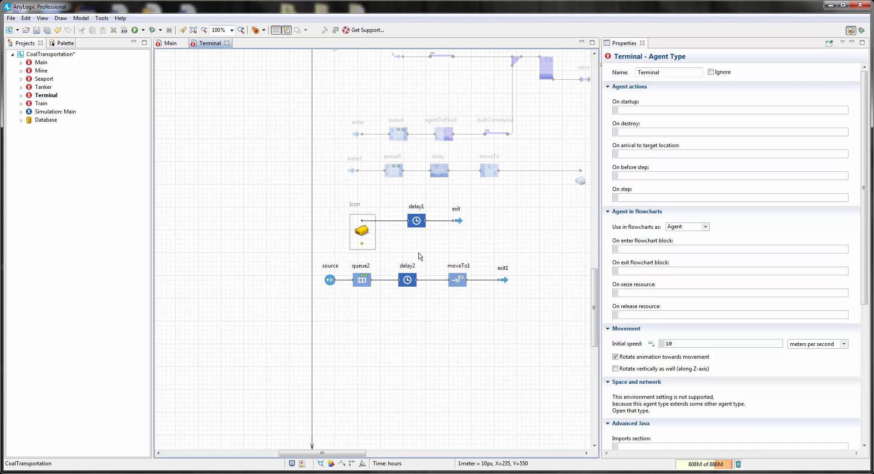
{"action": "mouse_move", "coordinate": [362, 245]}
{"action": "left_mouse_down"}
{"action": "mouse_move", "coordinate": [363, 258]}
{"action": "mouse_move", "coordinate": [344, 253]}
{"action": "mouse_move", "coordinate": [344, 276]}
{"action": "mouse_move", "coordinate": [353, 280]}
{"action": "left_mouse_up"}
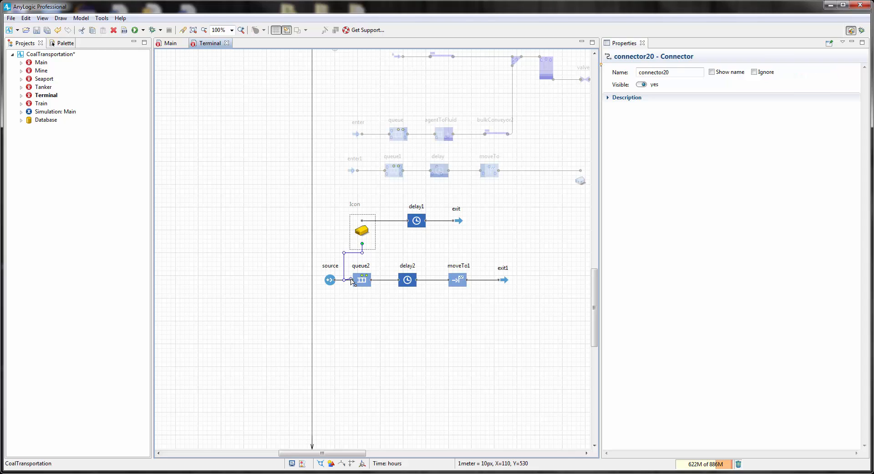
{"action": "left_click", "coordinate": [363, 308]}
{"action": "left_click", "coordinate": [344, 280]}
{"action": "scroll", "coordinate": [348, 284], "scroll_direction": "up", "scroll_amount": 2}
{"action": "scroll", "coordinate": [347, 284], "scroll_direction": "down", "scroll_amount": 2}
{"action": "scroll", "coordinate": [354, 287], "scroll_direction": "up", "scroll_amount": 3}
{"action": "scroll", "coordinate": [354, 290], "scroll_direction": "up", "scroll_amount": 1}
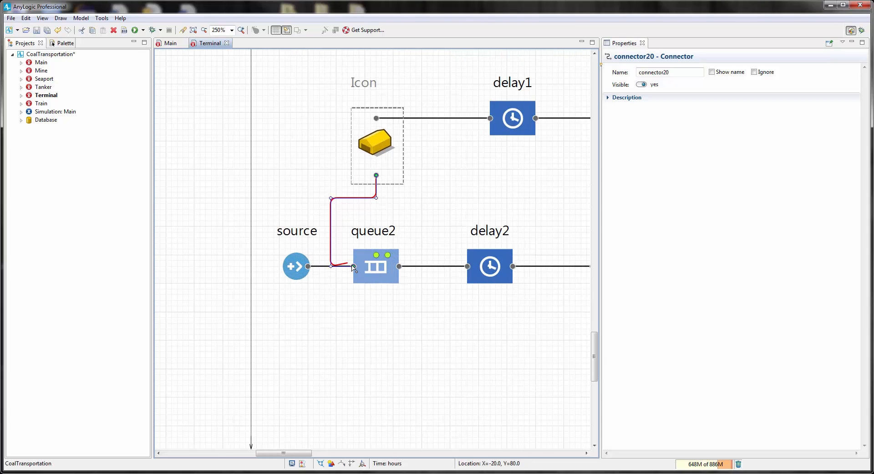
{"action": "left_click", "coordinate": [342, 287]}
{"action": "scroll", "coordinate": [344, 286], "scroll_direction": "down", "scroll_amount": 4}
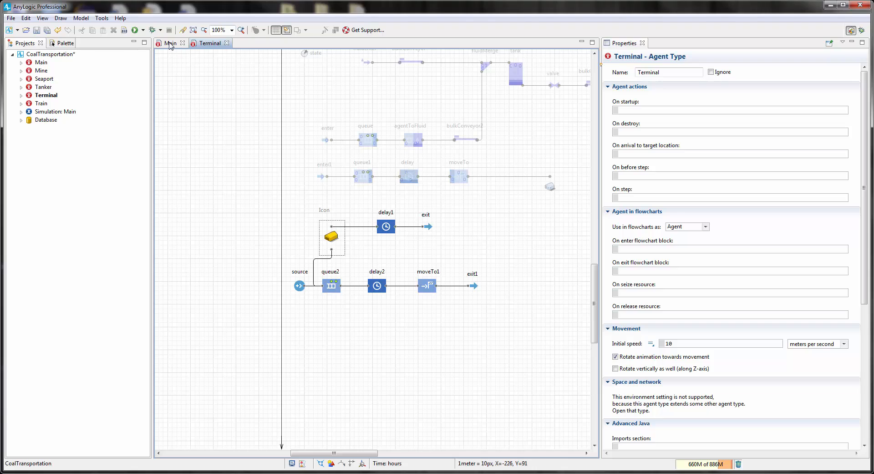
- Return to Main, run the CoalTransportation / Simulation experiment and move its window clear of the corner
{"action": "left_click", "coordinate": [170, 44]}
{"action": "left_click_drag", "start_coordinate": [395, 347], "coordinate": [378, 365]}
{"action": "left_click", "coordinate": [143, 30]}
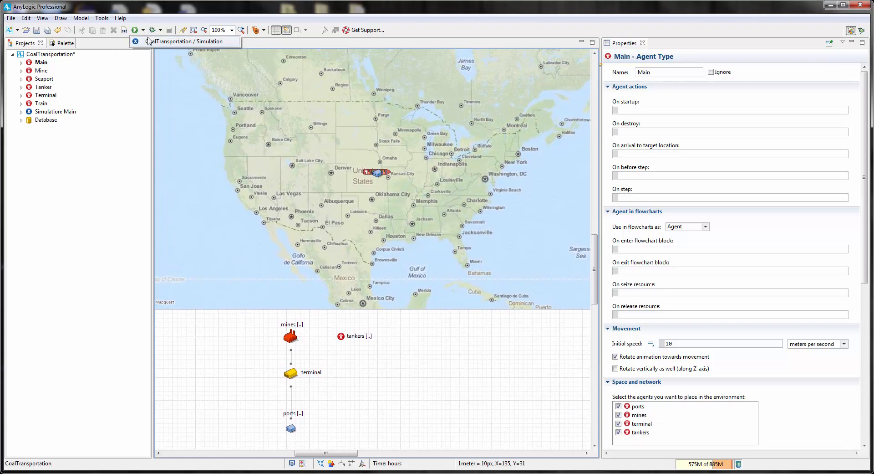
{"action": "left_click", "coordinate": [149, 41]}
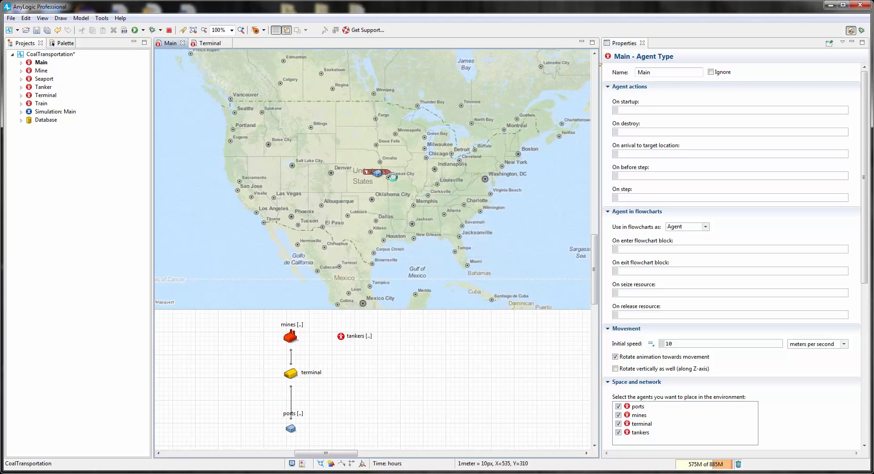
{"action": "left_click", "coordinate": [45, 71]}
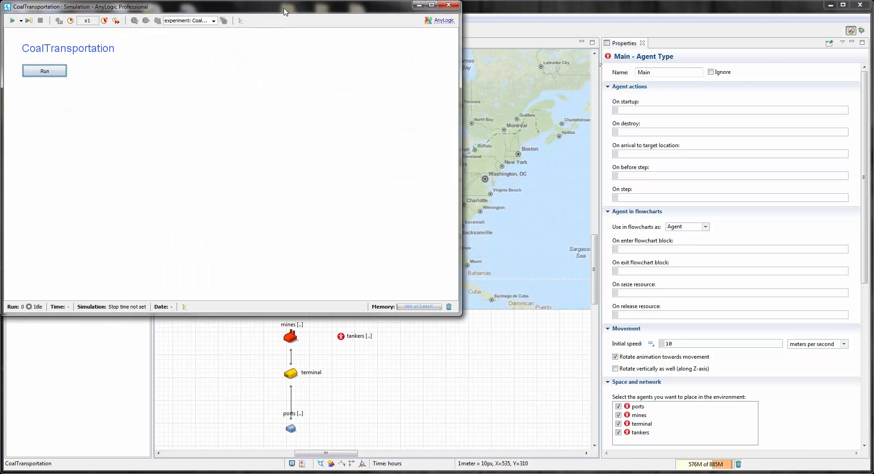
{"action": "left_click_drag", "start_coordinate": [285, 12], "coordinate": [428, 68]}
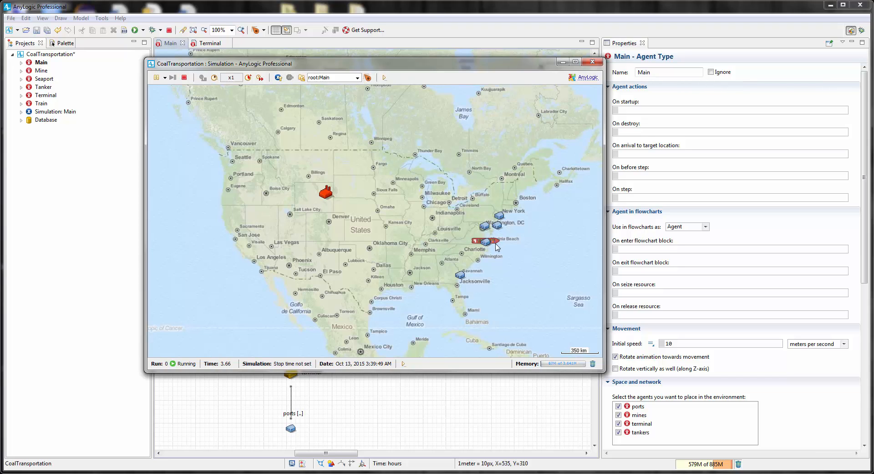
- View the US East Coast in the running model and speed the simulation up to x25
{"action": "scroll", "coordinate": [496, 252], "scroll_direction": "up", "scroll_amount": 2}
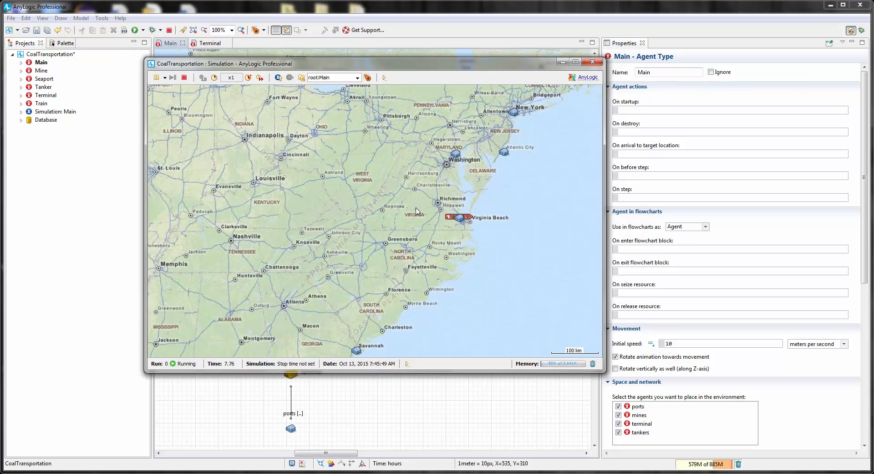
{"action": "left_click", "coordinate": [249, 77]}
{"action": "left_click", "coordinate": [249, 77]}
{"action": "left_click", "coordinate": [249, 78]}
{"action": "left_click", "coordinate": [249, 78]}
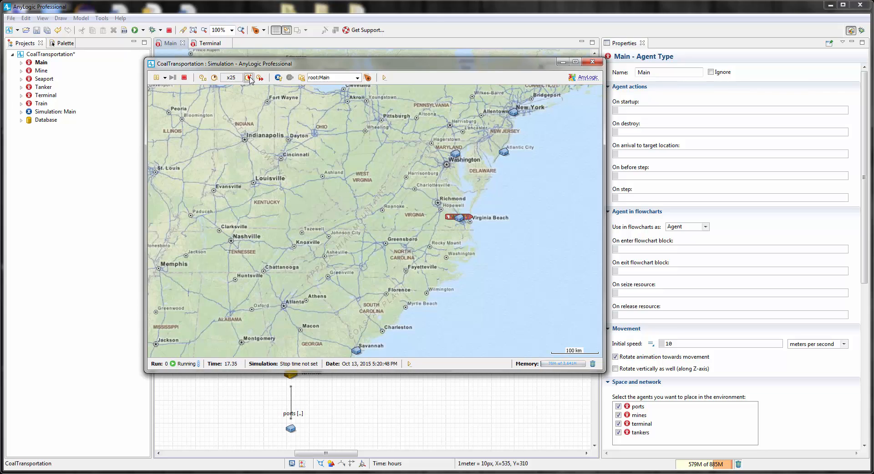
- Slow the simulation down to x2 and pause it while the tankers are travelling
{"action": "left_click", "coordinate": [214, 78]}
{"action": "left_click", "coordinate": [214, 78]}
{"action": "left_click", "coordinate": [214, 78]}
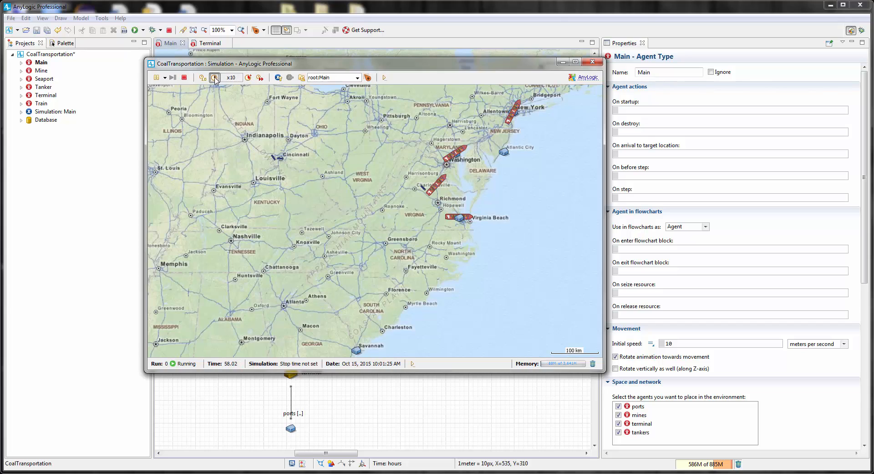
{"action": "left_click", "coordinate": [157, 77]}
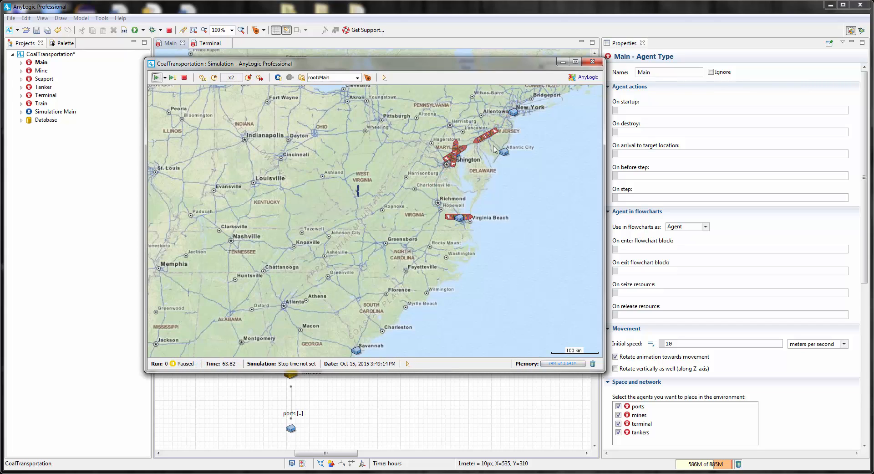
- Examine the tankers around Baltimore and the surrounding map between Elkton and Washington in the paused simulation
{"action": "scroll", "coordinate": [495, 149], "scroll_direction": "up", "scroll_amount": 4}
{"action": "scroll", "coordinate": [361, 159], "scroll_direction": "up", "scroll_amount": 4}
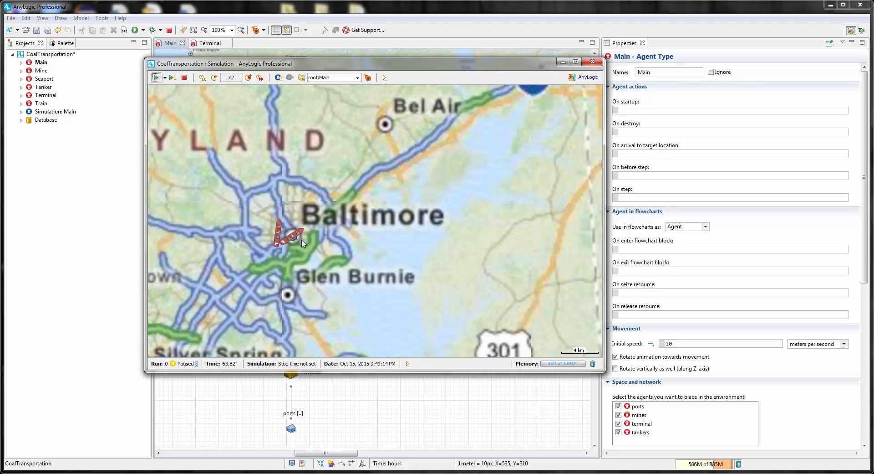
{"action": "scroll", "coordinate": [287, 247], "scroll_direction": "up", "scroll_amount": 2}
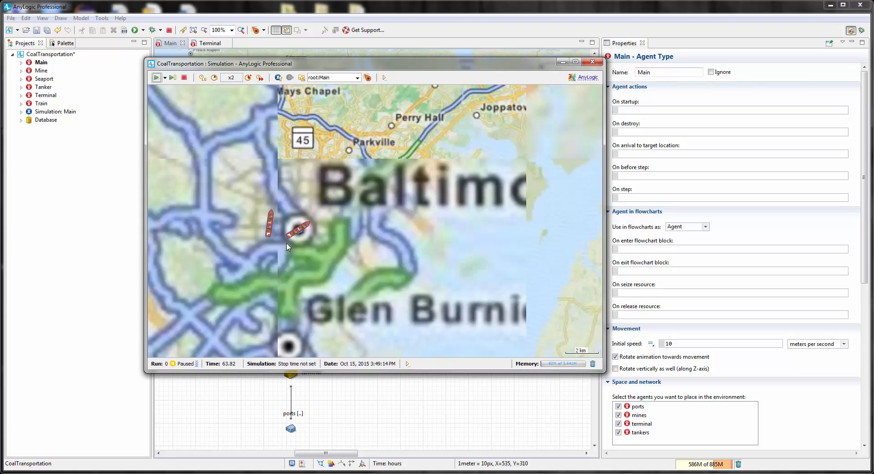
{"action": "left_click_drag", "start_coordinate": [297, 239], "coordinate": [367, 221]}
{"action": "left_click_drag", "start_coordinate": [410, 171], "coordinate": [328, 250]}
{"action": "left_click_drag", "start_coordinate": [558, 116], "coordinate": [429, 236]}
{"action": "left_click_drag", "start_coordinate": [511, 168], "coordinate": [329, 299]}
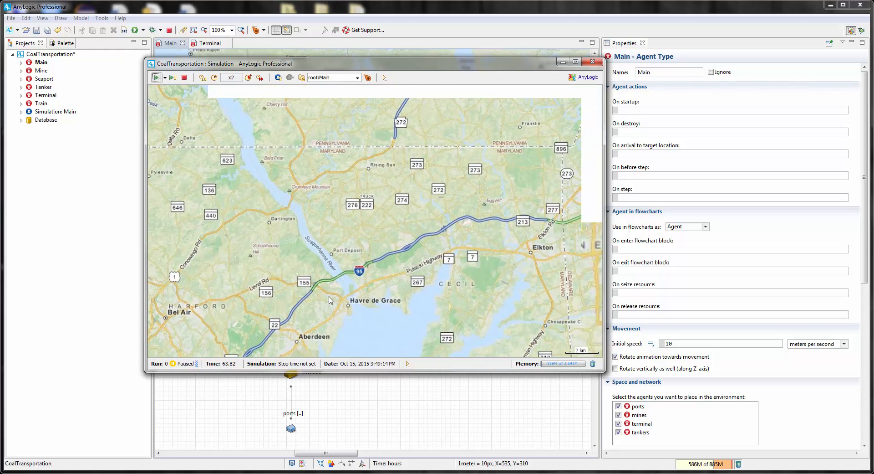
{"action": "left_click_drag", "start_coordinate": [231, 348], "coordinate": [409, 195]}
{"action": "left_click_drag", "start_coordinate": [328, 240], "coordinate": [535, 120]}
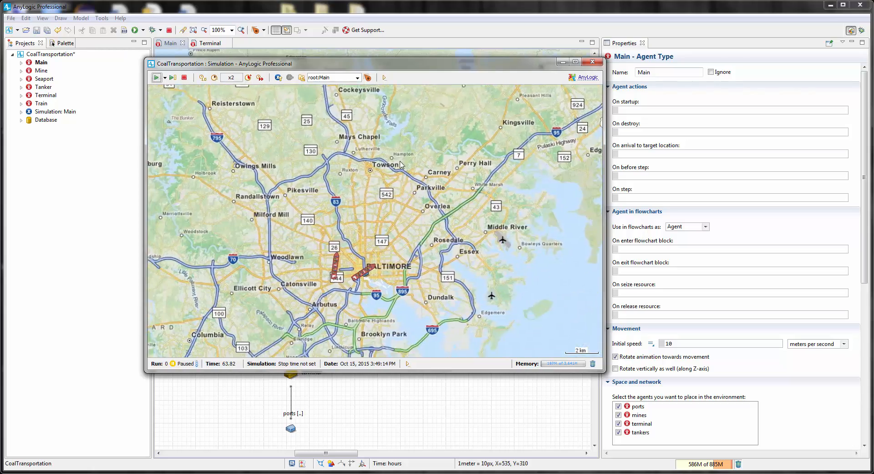
{"action": "left_click_drag", "start_coordinate": [387, 283], "coordinate": [452, 165]}
{"action": "left_click_drag", "start_coordinate": [349, 278], "coordinate": [394, 147]}
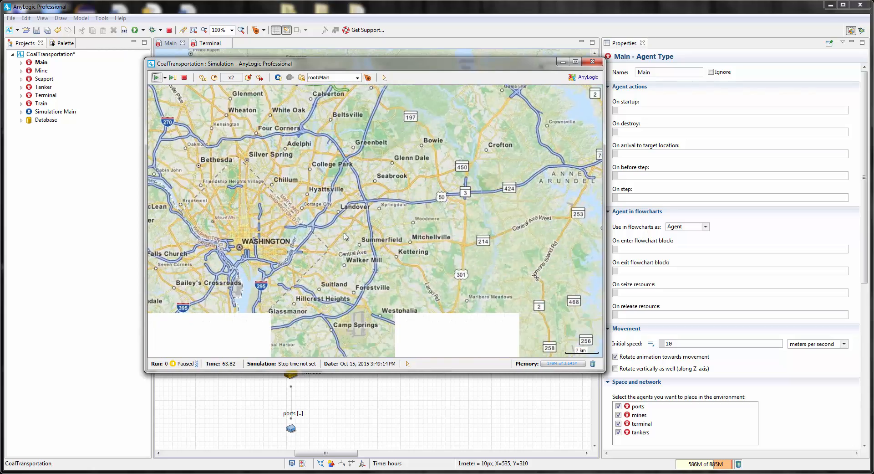
{"action": "left_click_drag", "start_coordinate": [334, 293], "coordinate": [384, 151]}
{"action": "scroll", "coordinate": [403, 214], "scroll_direction": "down", "scroll_amount": 2}
{"action": "scroll", "coordinate": [405, 217], "scroll_direction": "down", "scroll_amount": 1}
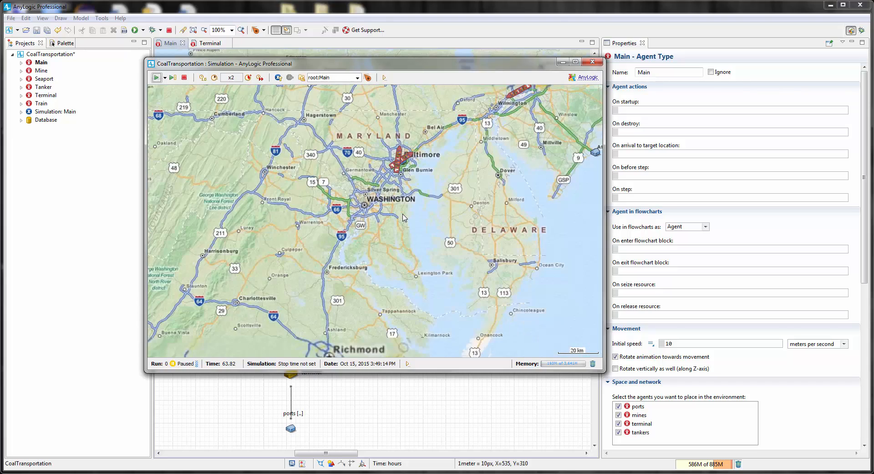
- Inspect the tanker near Ridley Park up close and set the simulation speed to x1
{"action": "left_click_drag", "start_coordinate": [528, 103], "coordinate": [410, 189]}
{"action": "scroll", "coordinate": [401, 172], "scroll_direction": "up", "scroll_amount": 4}
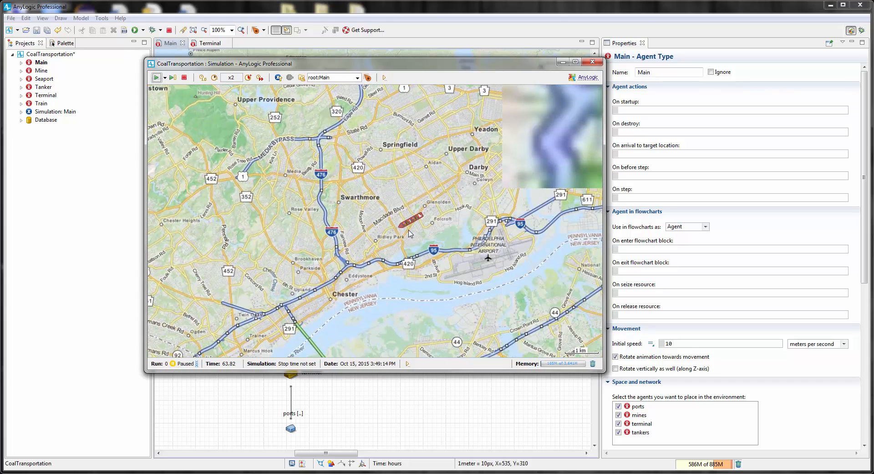
{"action": "scroll", "coordinate": [410, 232], "scroll_direction": "up", "scroll_amount": 3}
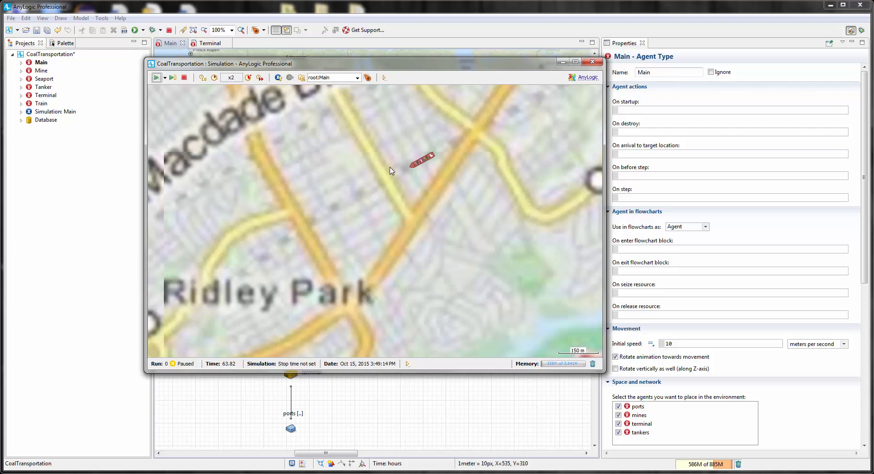
{"action": "left_click", "coordinate": [215, 79]}
{"action": "left_click", "coordinate": [215, 79]}
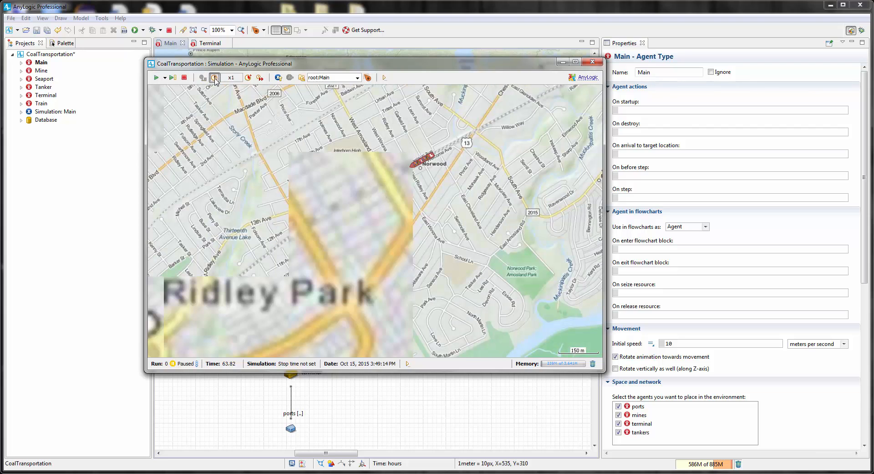
- Slow the simulation down to x1/50 and run it briefly to watch the tanker near Norwood move
{"action": "left_click", "coordinate": [215, 79]}
{"action": "left_click", "coordinate": [215, 79]}
{"action": "left_click", "coordinate": [215, 78]}
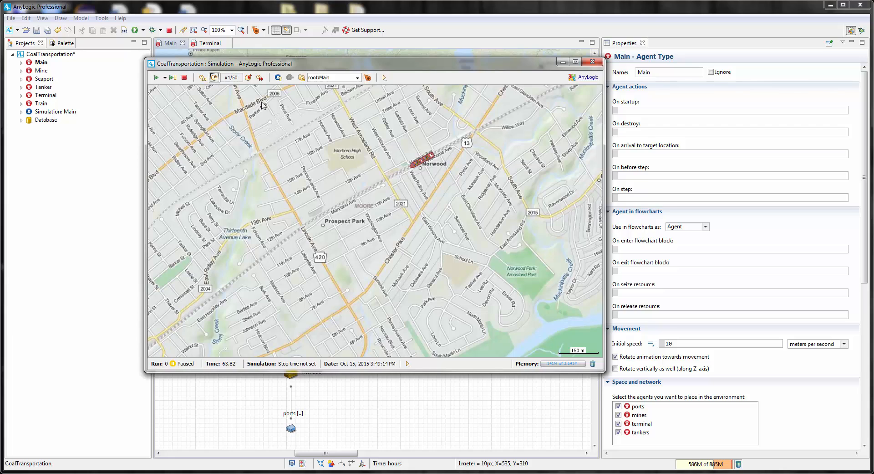
{"action": "left_click", "coordinate": [157, 78]}
{"action": "left_click", "coordinate": [156, 77]}
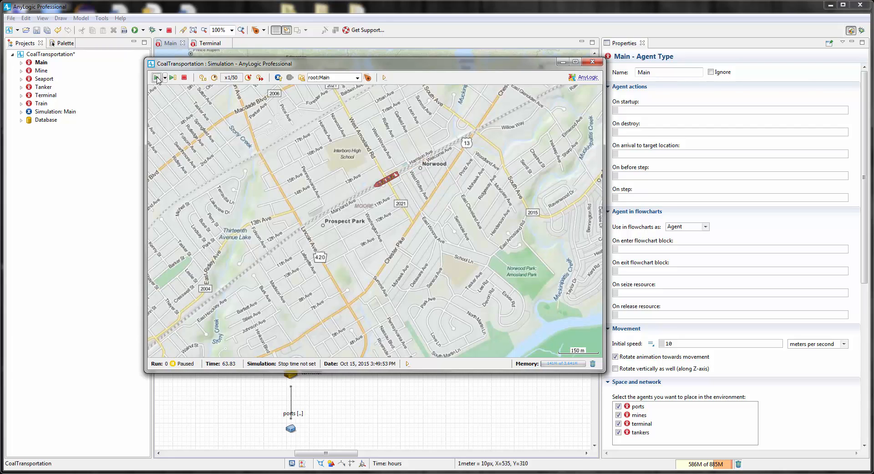
- Follow the tanker up close along the railway near Prospect Park, and close the simulation after viewing the wider area
{"action": "scroll", "coordinate": [363, 191], "scroll_direction": "up", "scroll_amount": 2}
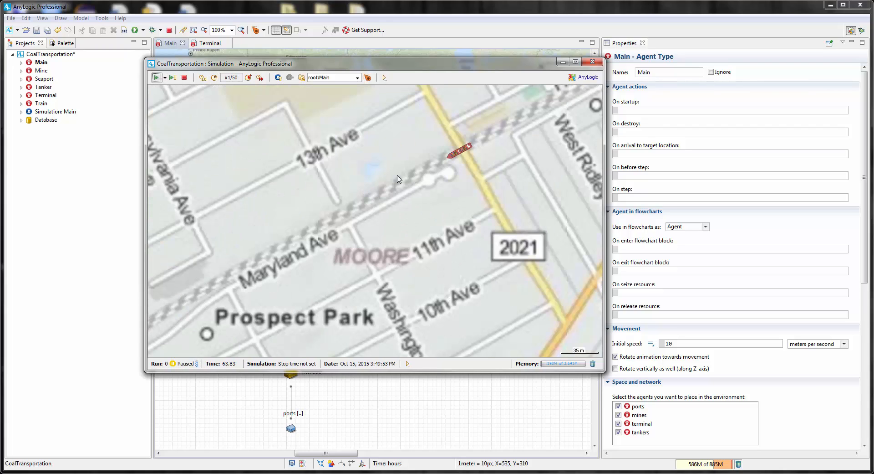
{"action": "left_click", "coordinate": [156, 77]}
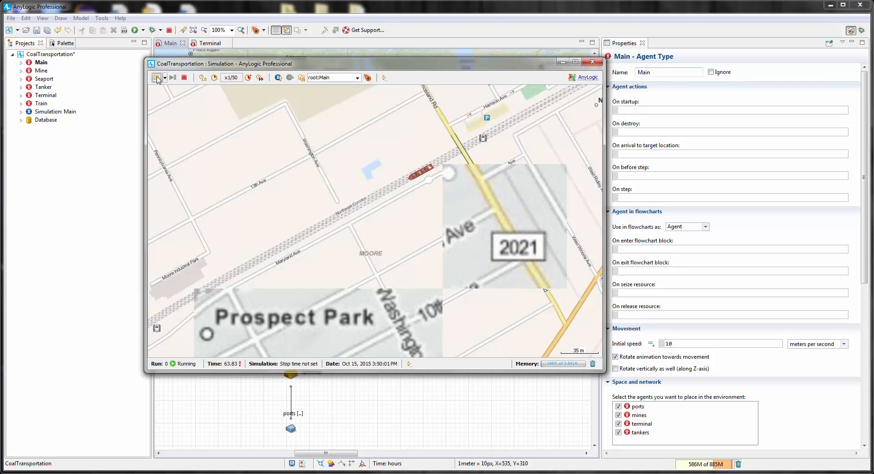
{"action": "left_click_drag", "start_coordinate": [505, 196], "coordinate": [516, 191]}
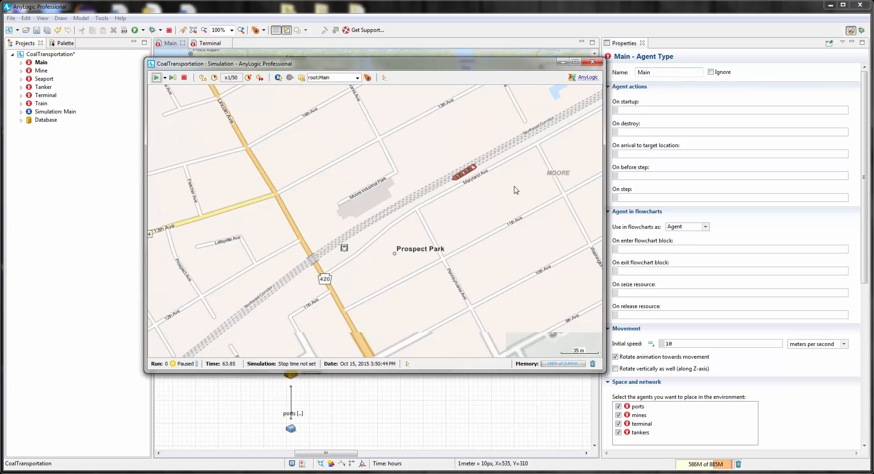
{"action": "scroll", "coordinate": [326, 186], "scroll_direction": "down", "scroll_amount": 6}
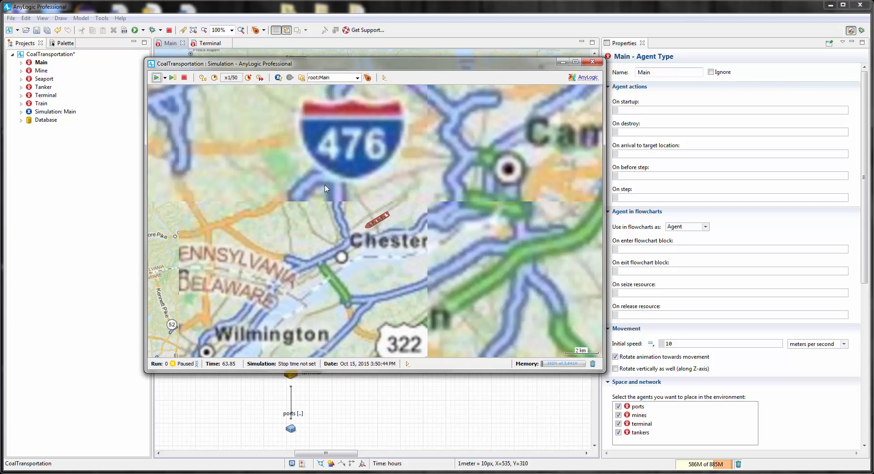
{"action": "left_click", "coordinate": [593, 62]}
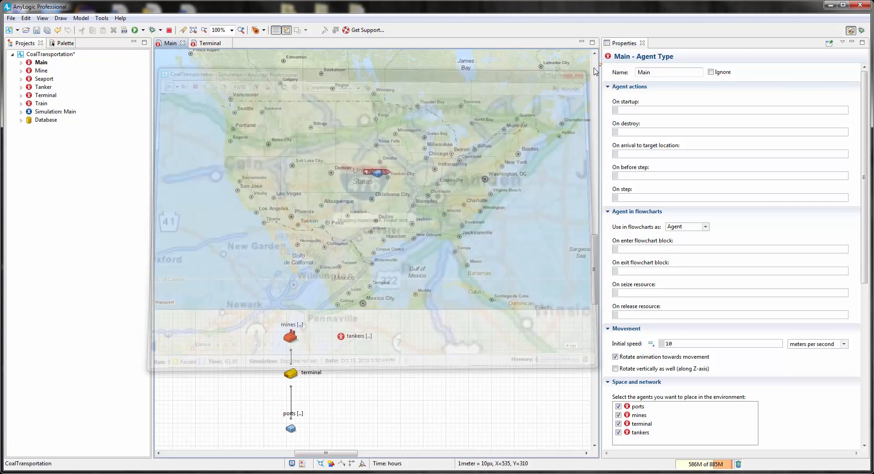
- Add the shapefile global_shipping_lane_network_world_2000.shp to the GIS map in Main
{"action": "left_click", "coordinate": [456, 174]}
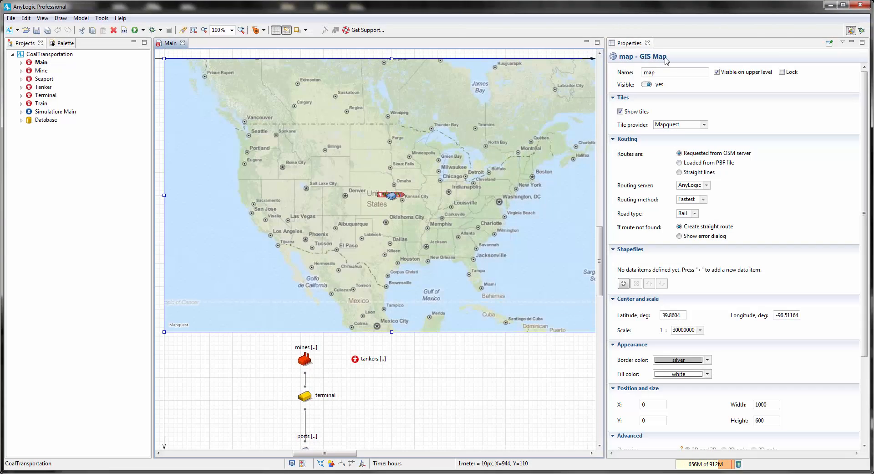
{"action": "left_click", "coordinate": [623, 283]}
{"action": "left_click", "coordinate": [214, 144]}
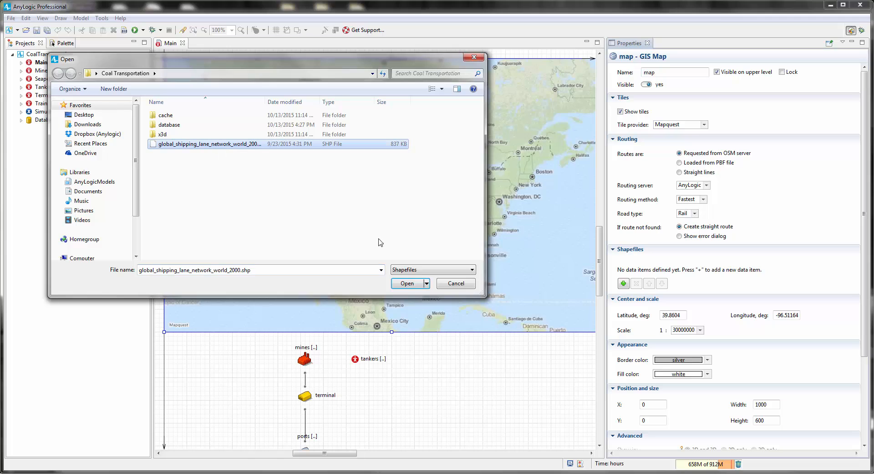
{"action": "left_click", "coordinate": [407, 283]}
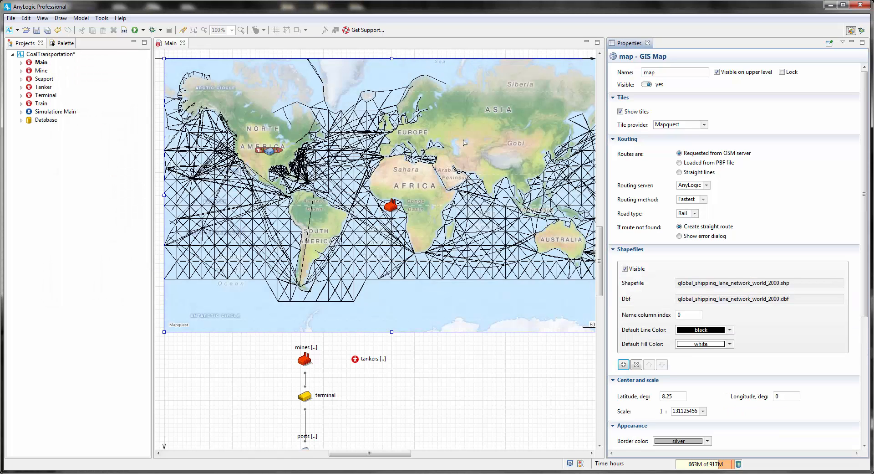
- Reposition the GIS map in Main over the eastern United States and its coastal shipping lanes at scale 1:10000000
{"action": "left_click", "coordinate": [288, 136]}
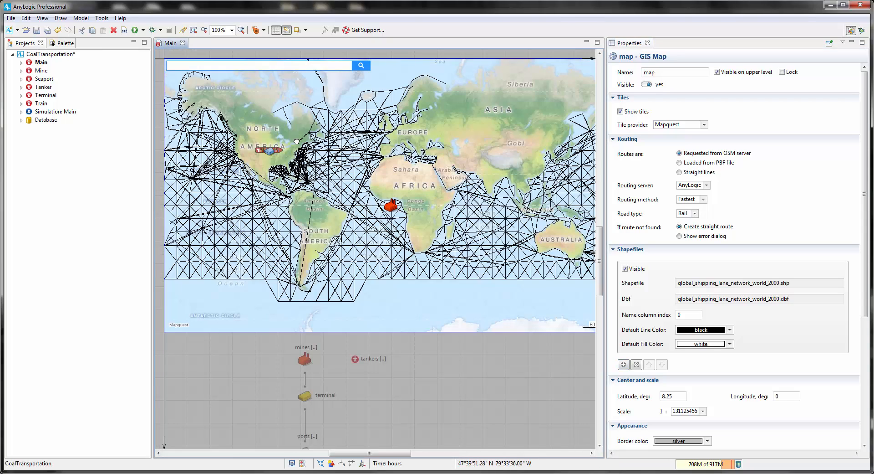
{"action": "left_click_drag", "start_coordinate": [295, 140], "coordinate": [401, 174]}
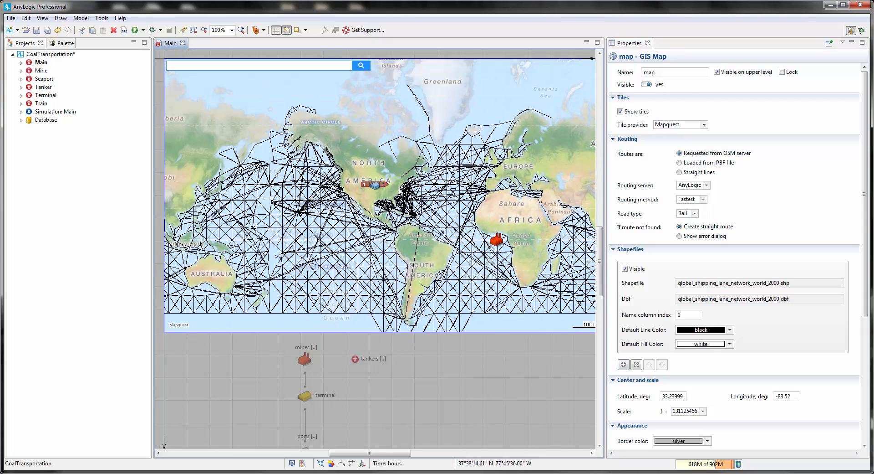
{"action": "scroll", "coordinate": [399, 192], "scroll_direction": "up", "scroll_amount": 5}
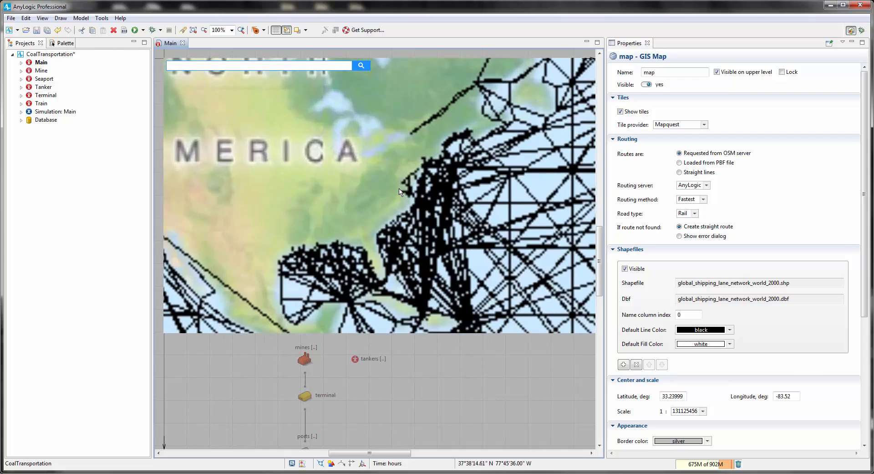
{"action": "scroll", "coordinate": [400, 191], "scroll_direction": "up", "scroll_amount": 3}
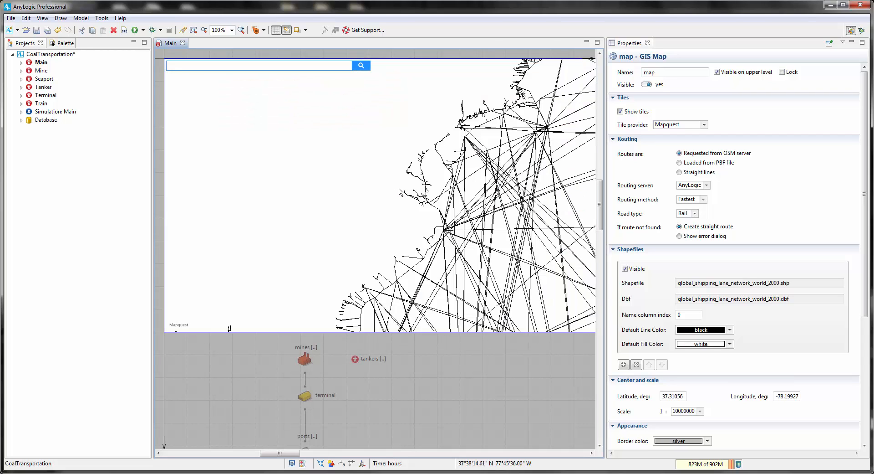
{"action": "scroll", "coordinate": [399, 191], "scroll_direction": "down", "scroll_amount": 2}
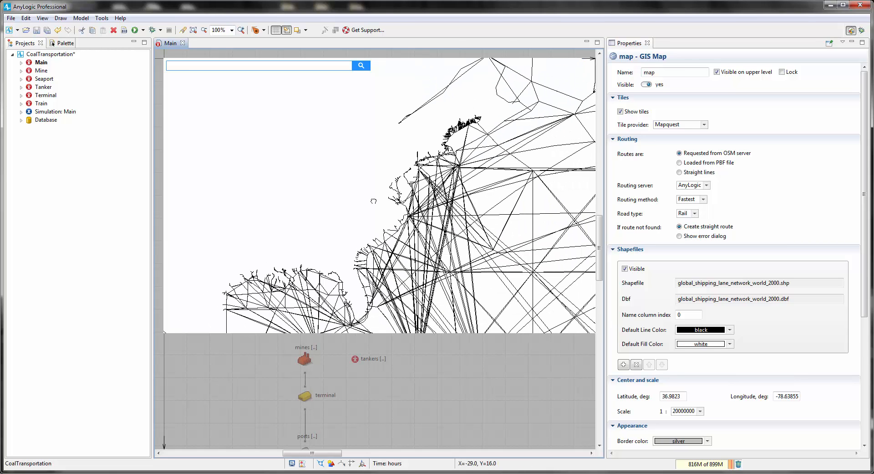
{"action": "left_click", "coordinate": [381, 203]}
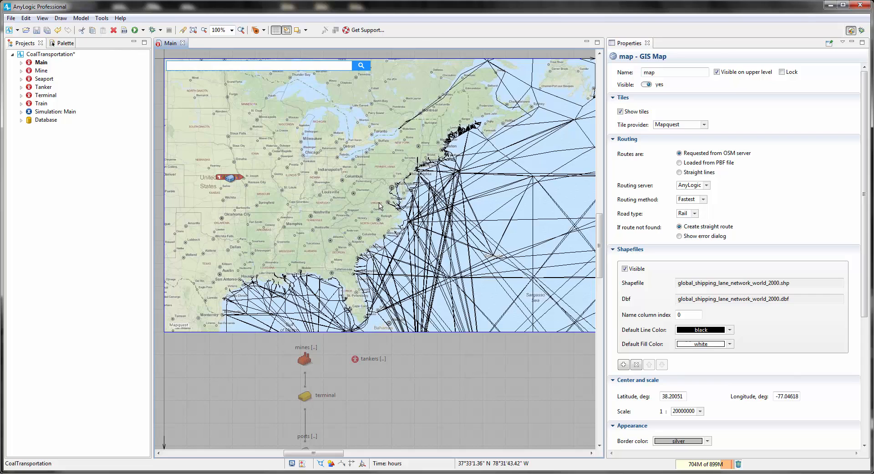
{"action": "scroll", "coordinate": [380, 204], "scroll_direction": "up", "scroll_amount": 1}
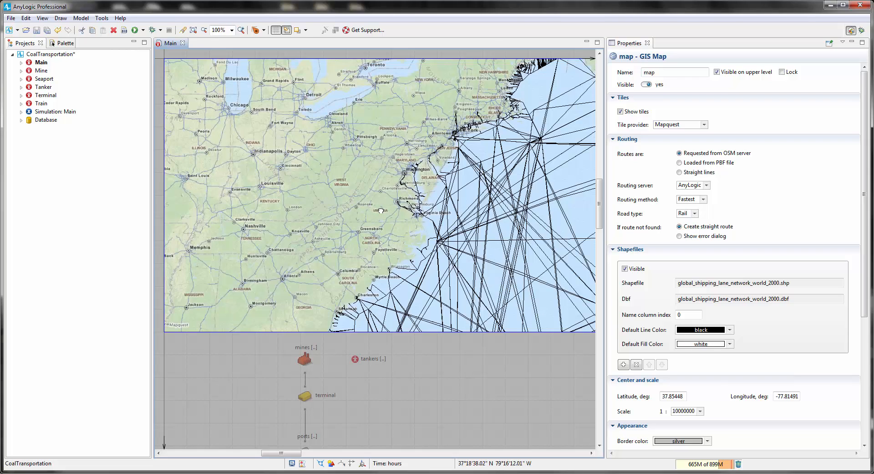
{"action": "left_click_drag", "start_coordinate": [370, 209], "coordinate": [422, 217]}
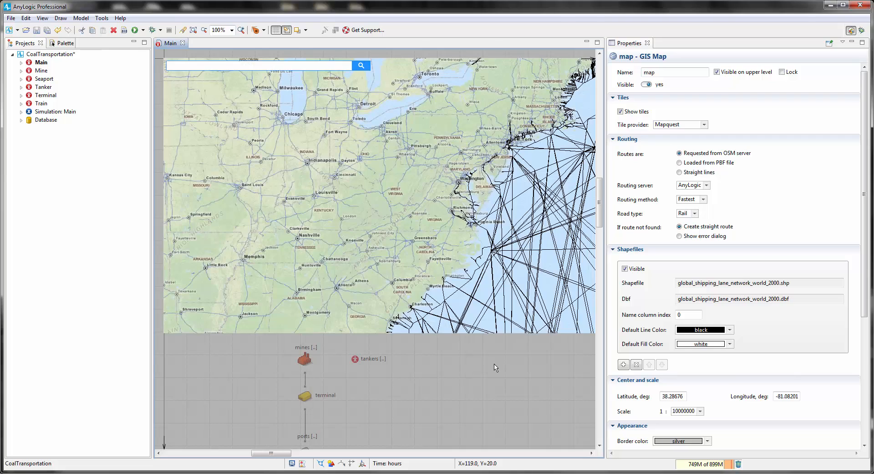
{"action": "left_click", "coordinate": [496, 367]}
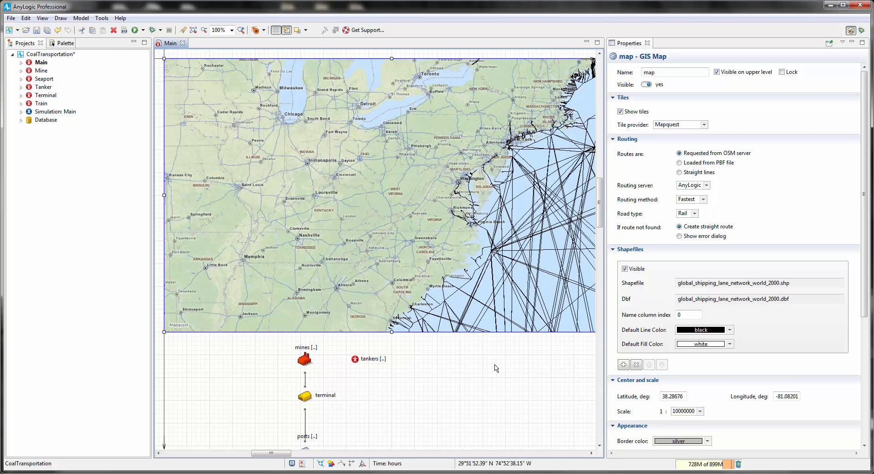
- Convert the shipping lane shapefile to GIS Markup space markup, with boundaries set to Visible only and all conversion options enabled
{"action": "right_click", "coordinate": [518, 204]}
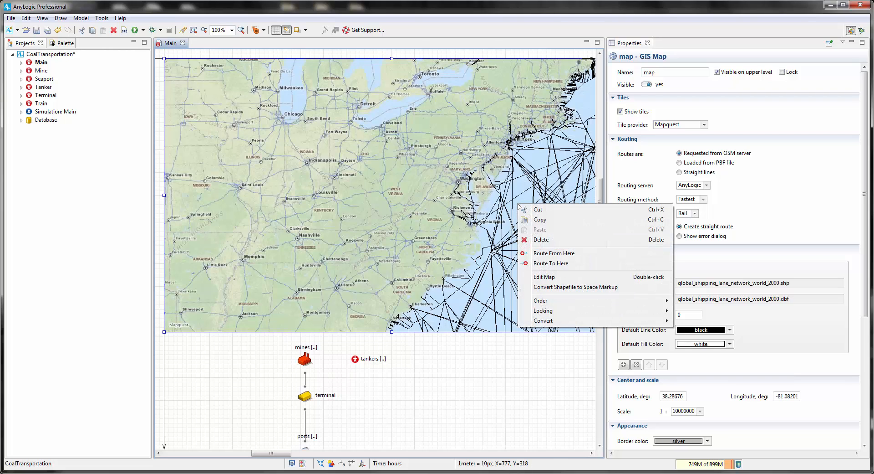
{"action": "left_click", "coordinate": [558, 287]}
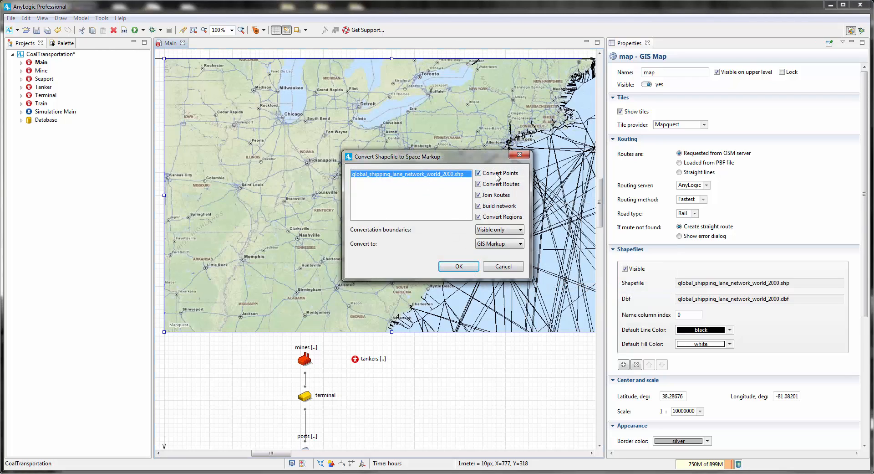
{"action": "left_click", "coordinate": [514, 244]}
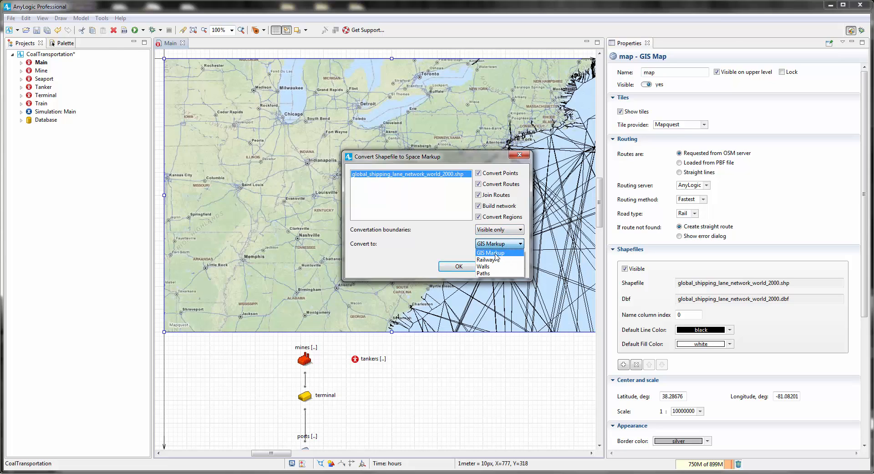
{"action": "left_click", "coordinate": [495, 253]}
{"action": "left_click", "coordinate": [453, 266]}
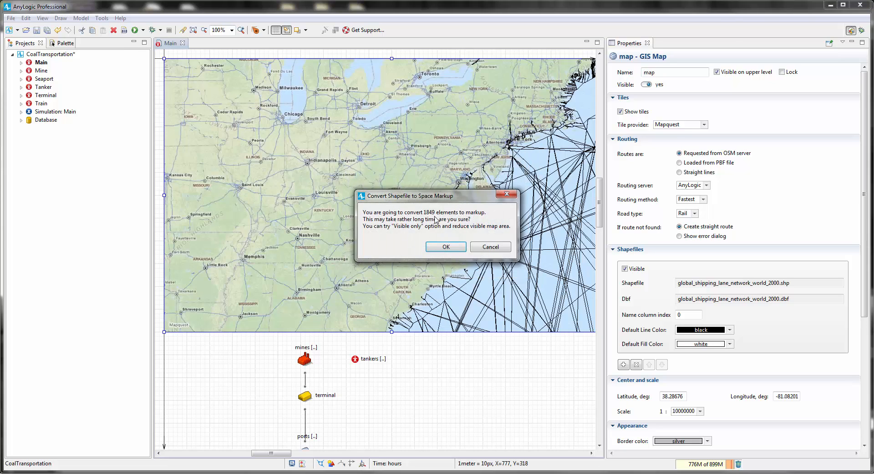
{"action": "left_click", "coordinate": [446, 247]}
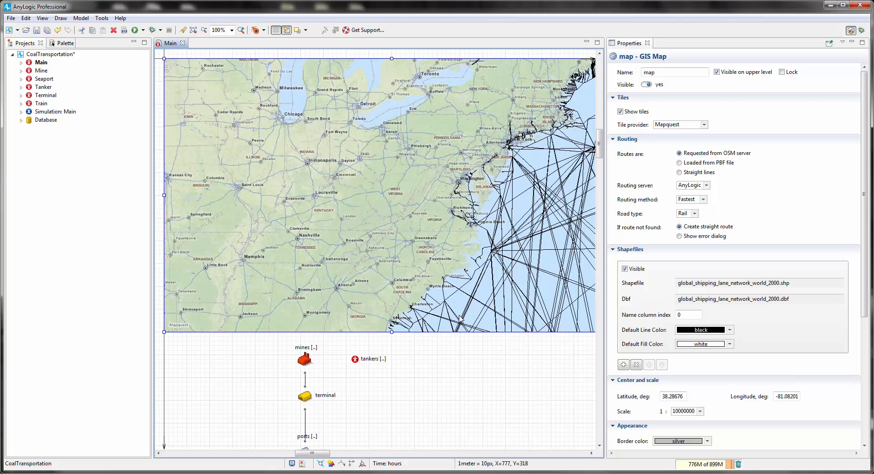
{"action": "left_click", "coordinate": [517, 362]}
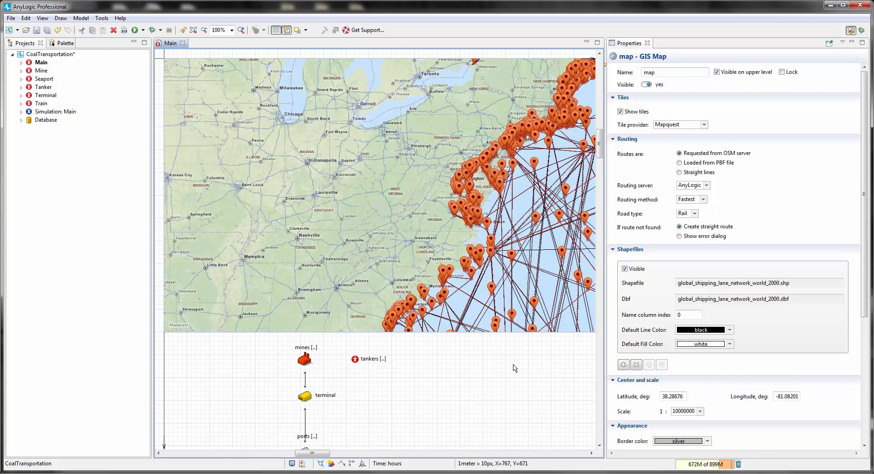
- Identify the GIS network of the converted sea routes and set the tankers population's routing to network1
{"action": "left_click", "coordinate": [533, 257]}
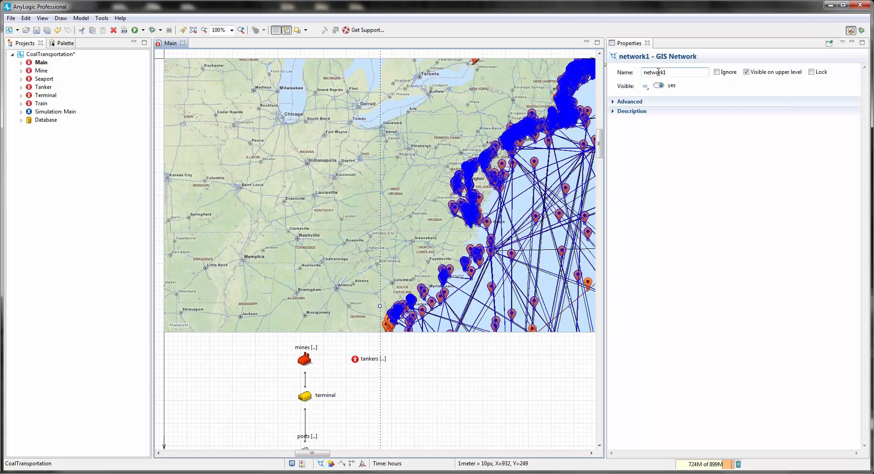
{"action": "left_click", "coordinate": [436, 374]}
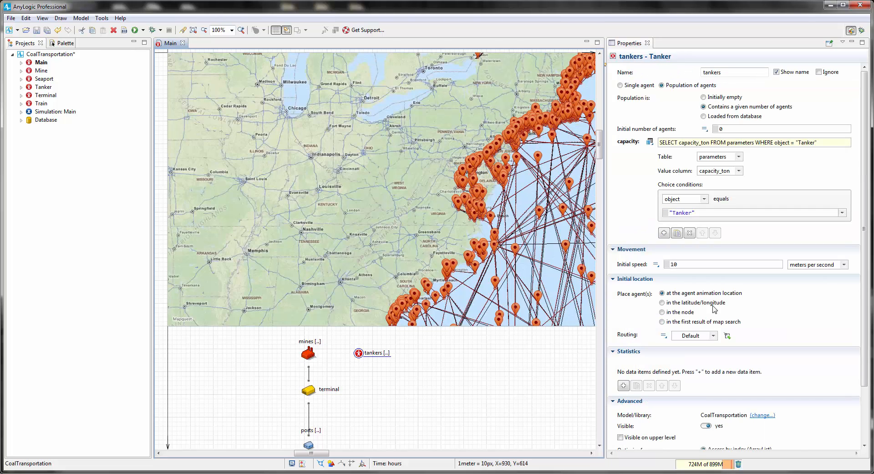
{"action": "left_click", "coordinate": [714, 336]}
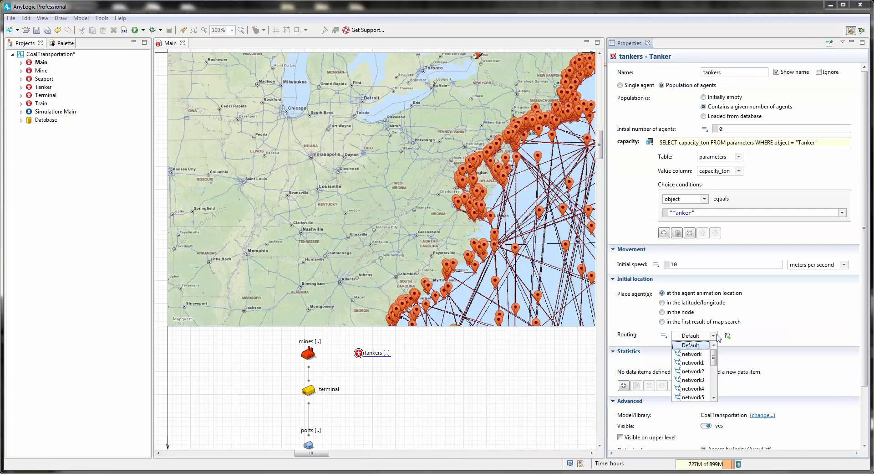
{"action": "left_click", "coordinate": [701, 363]}
{"action": "left_click", "coordinate": [506, 381]}
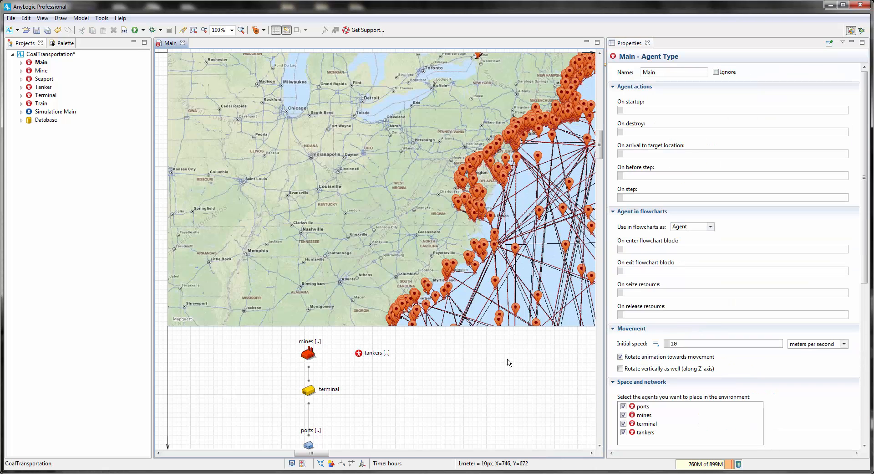
- Run the CoalTransportation simulation to watch the tankers on the sea routes, and terminate and close it
{"action": "left_click", "coordinate": [144, 30]}
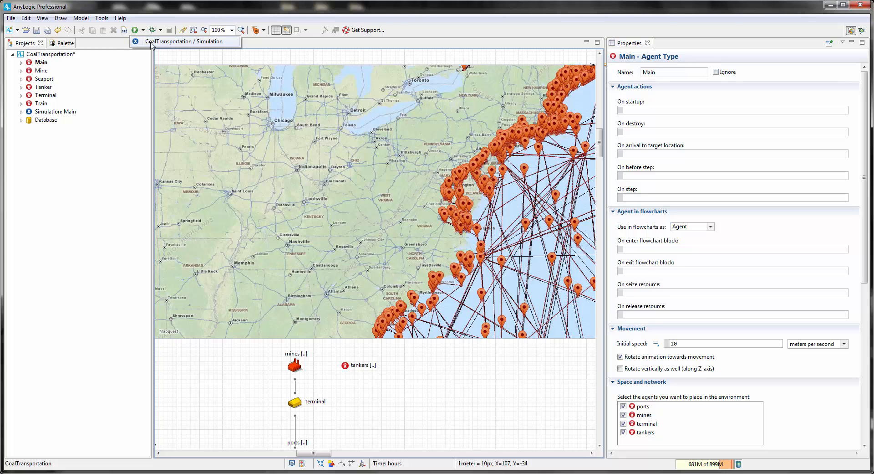
{"action": "left_click", "coordinate": [151, 42]}
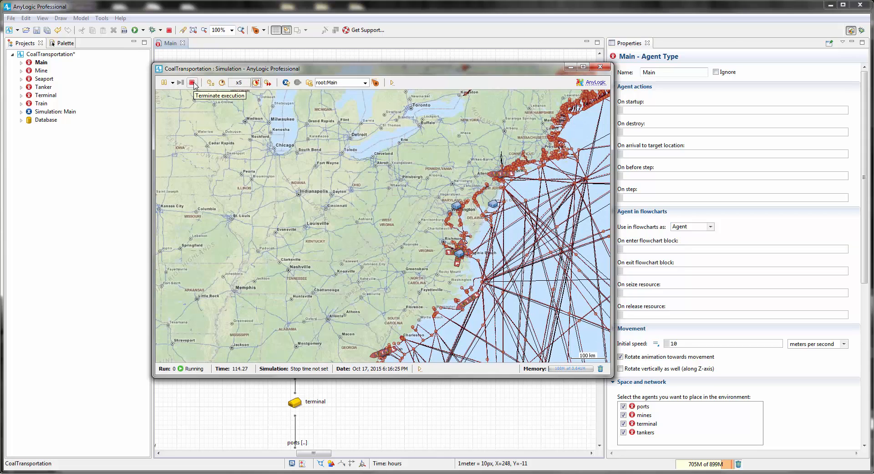
{"action": "left_click", "coordinate": [192, 83]}
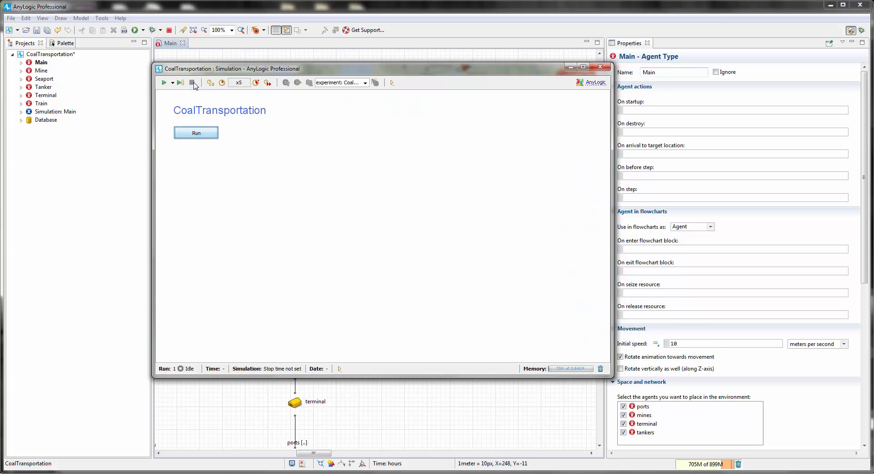
{"action": "left_click", "coordinate": [600, 67]}
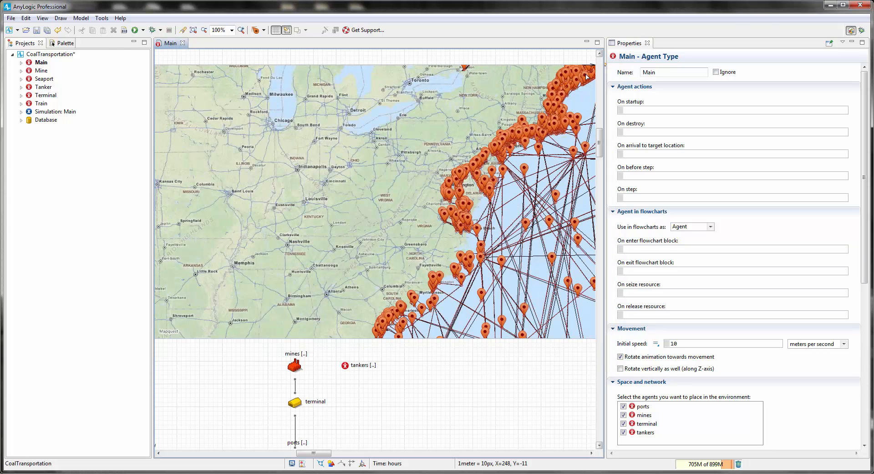
- Open the Tanker agent type's diagram at its ship animation
{"action": "double_click", "coordinate": [43, 87]}
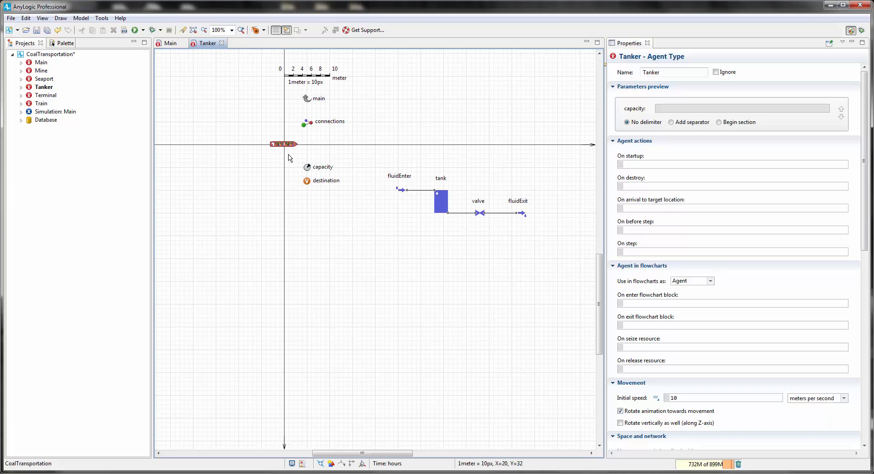
{"action": "scroll", "coordinate": [291, 161], "scroll_direction": "down", "scroll_amount": 2}
{"action": "scroll", "coordinate": [295, 183], "scroll_direction": "up", "scroll_amount": 2}
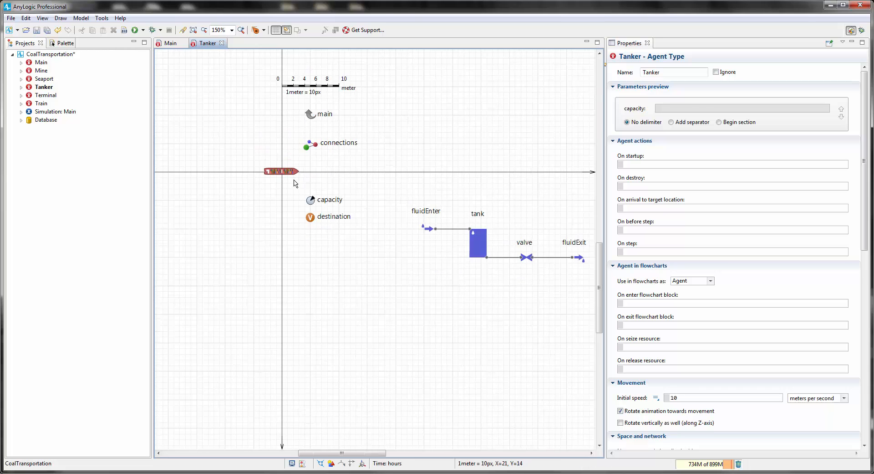
{"action": "scroll", "coordinate": [318, 157], "scroll_direction": "up", "scroll_amount": 1}
{"action": "left_click", "coordinate": [296, 188]}
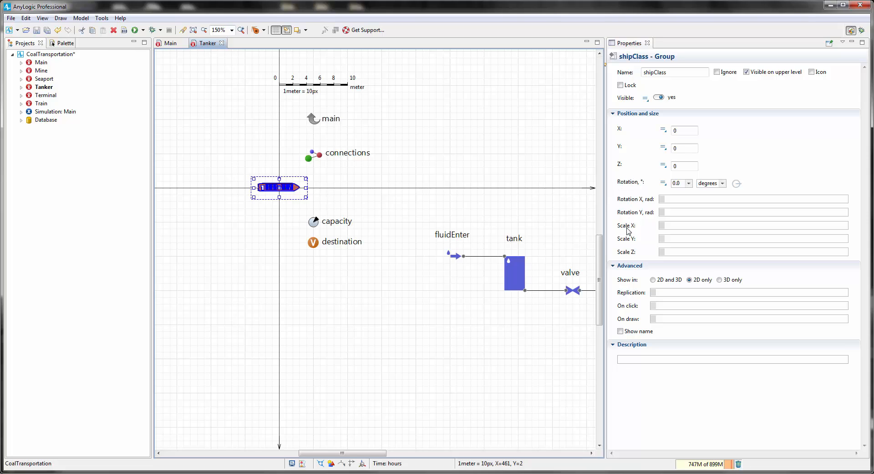
{"action": "left_click", "coordinate": [679, 224]}
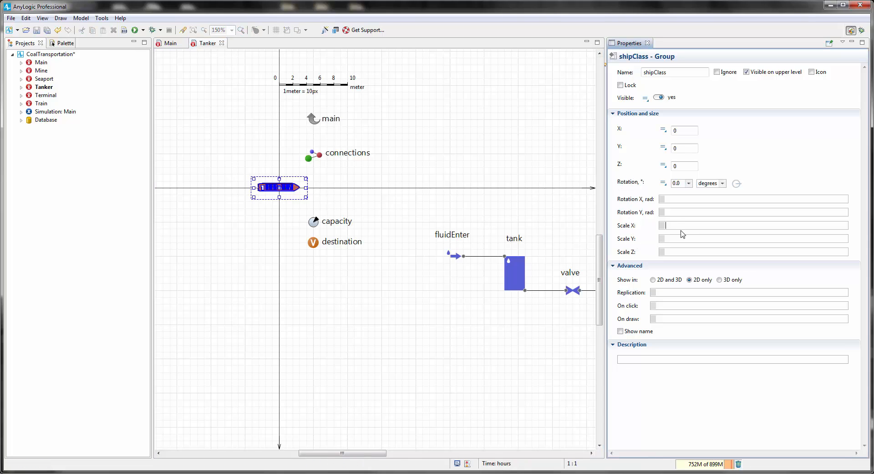
{"action": "left_click", "coordinate": [713, 236]}
{"action": "left_click", "coordinate": [351, 201]}
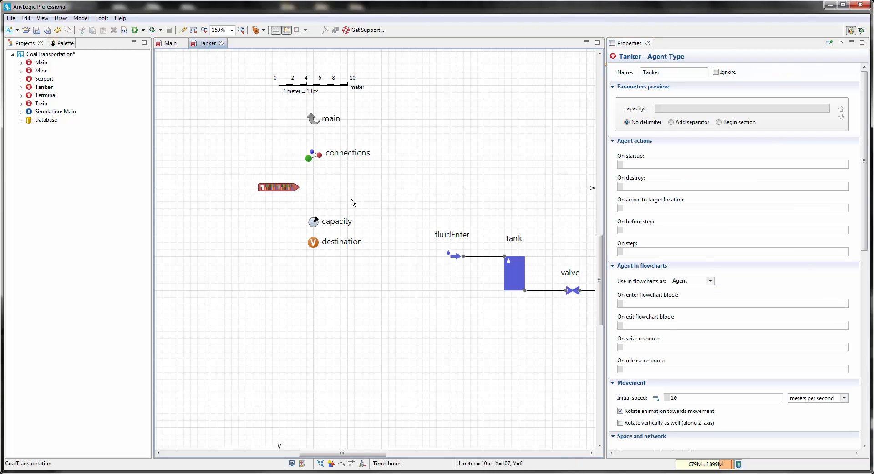
- Change the fill color of the hull curve in the Tanker's ship animation to blue
{"action": "scroll", "coordinate": [346, 201], "scroll_direction": "up", "scroll_amount": 3}
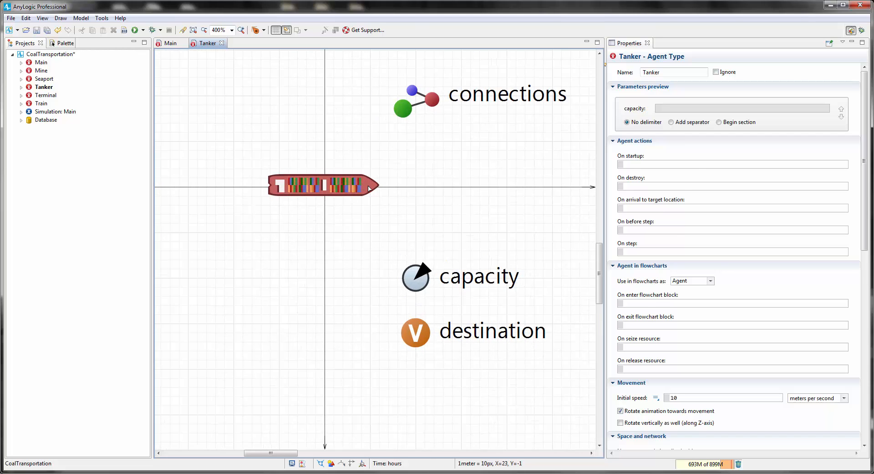
{"action": "left_click", "coordinate": [369, 188]}
{"action": "left_click", "coordinate": [366, 188]}
{"action": "left_click", "coordinate": [369, 188]}
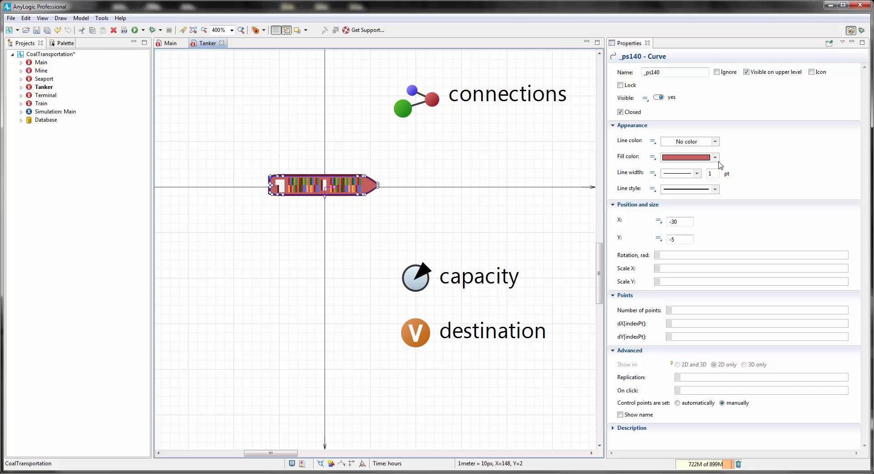
{"action": "left_click", "coordinate": [716, 157]}
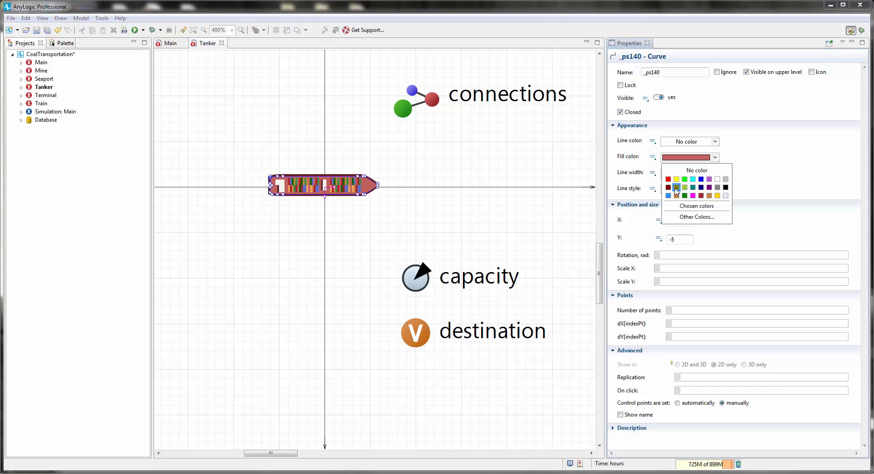
{"action": "left_click", "coordinate": [701, 179]}
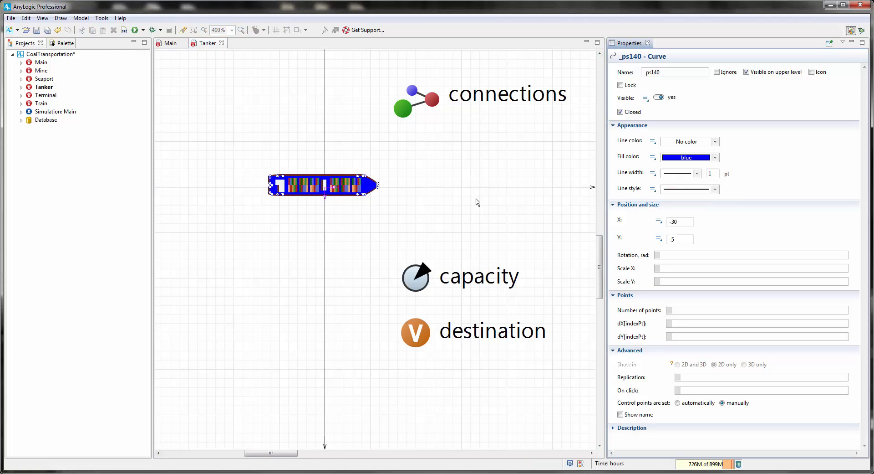
{"action": "left_click", "coordinate": [412, 219]}
{"action": "scroll", "coordinate": [369, 218], "scroll_direction": "down", "scroll_amount": 1}
{"action": "scroll", "coordinate": [369, 219], "scroll_direction": "down", "scroll_amount": 5}
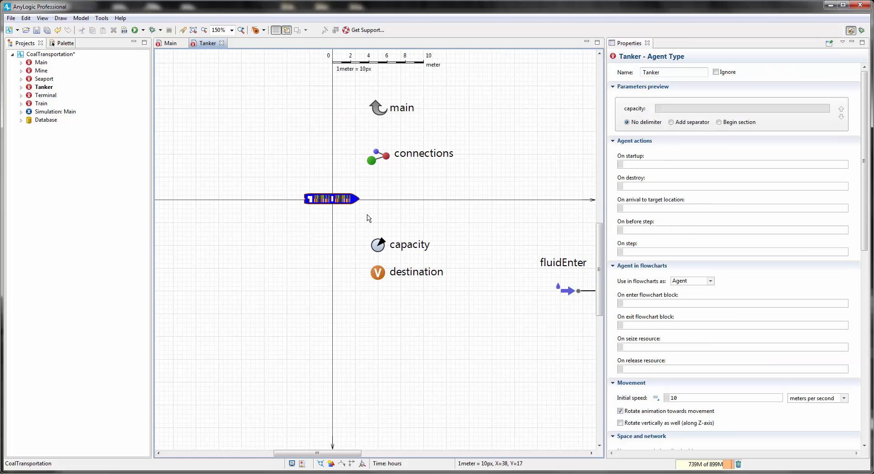
- Return to the Main diagram and run the CoalTransportation simulation
{"action": "left_click", "coordinate": [170, 43]}
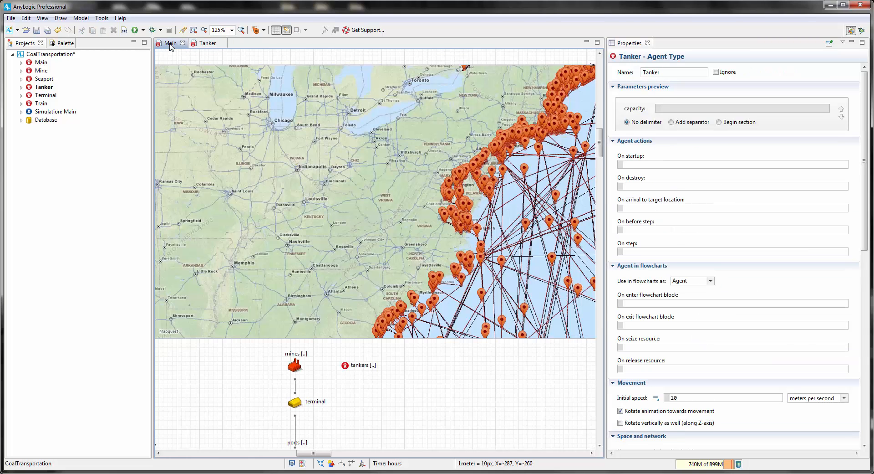
{"action": "right_click", "coordinate": [400, 211]}
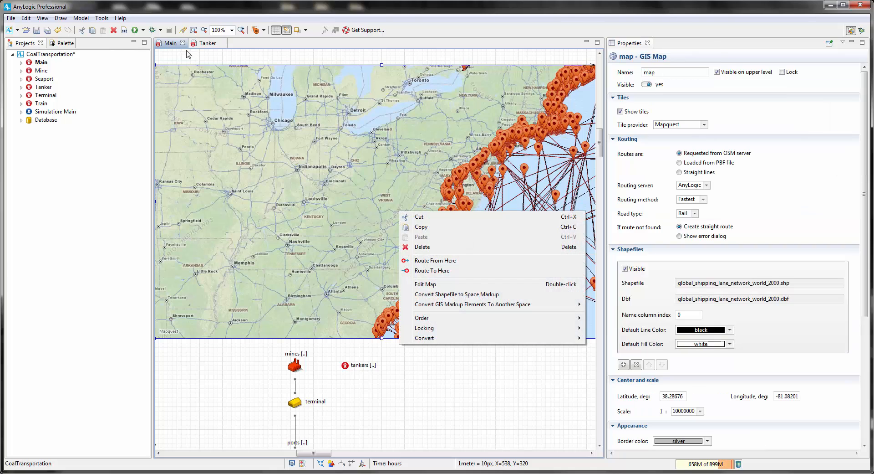
{"action": "left_click", "coordinate": [142, 31]}
{"action": "left_click", "coordinate": [182, 43]}
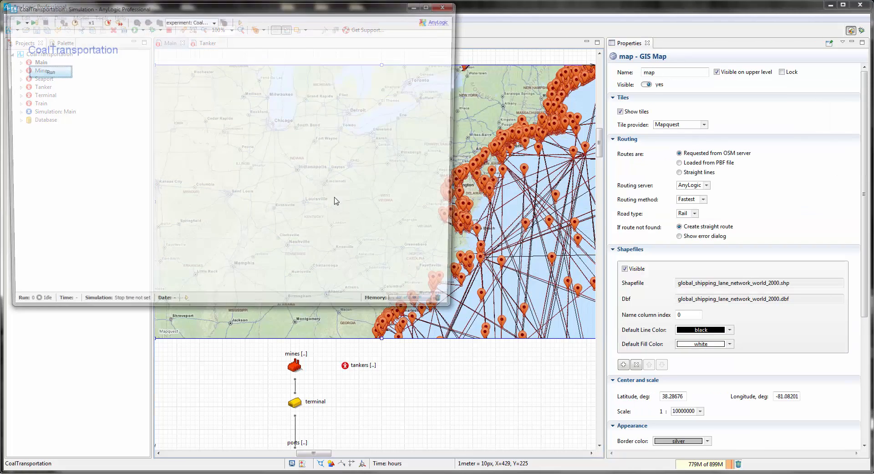
{"action": "left_click_drag", "start_coordinate": [290, 11], "coordinate": [522, 119]}
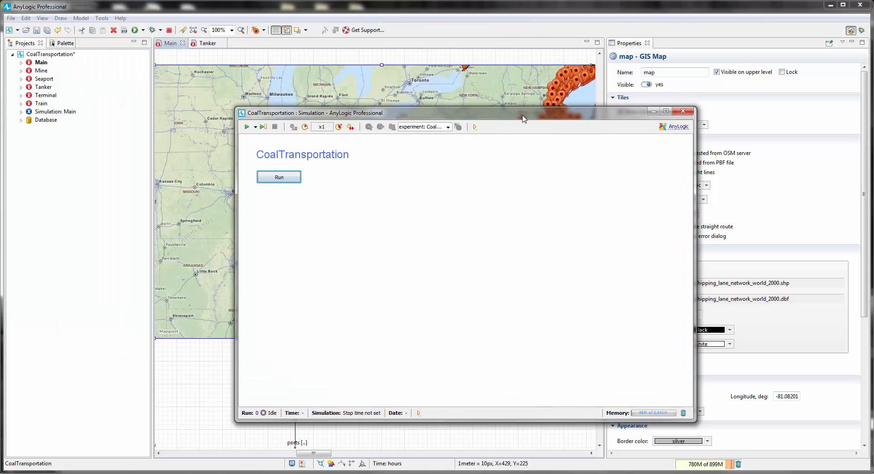
{"action": "key", "text": "Return"}
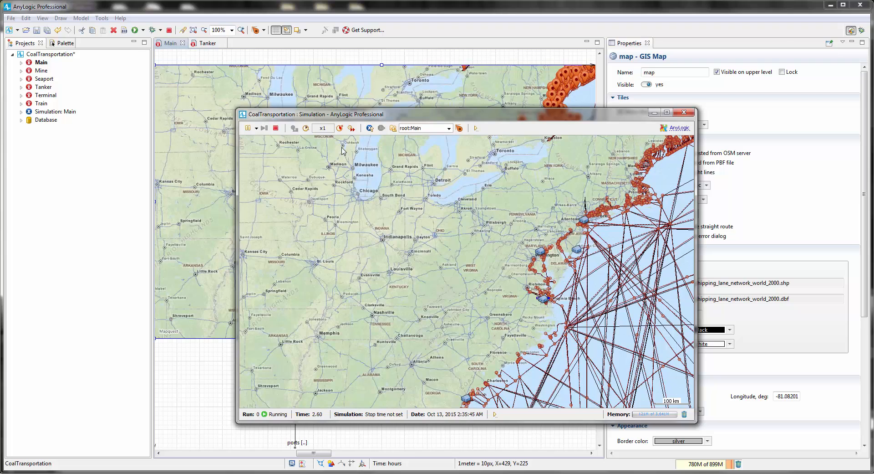
- Follow a blue tanker at x1 speed along the sea routes from the Virginia coast to New York
{"action": "scroll", "coordinate": [553, 305], "scroll_direction": "up", "scroll_amount": 2}
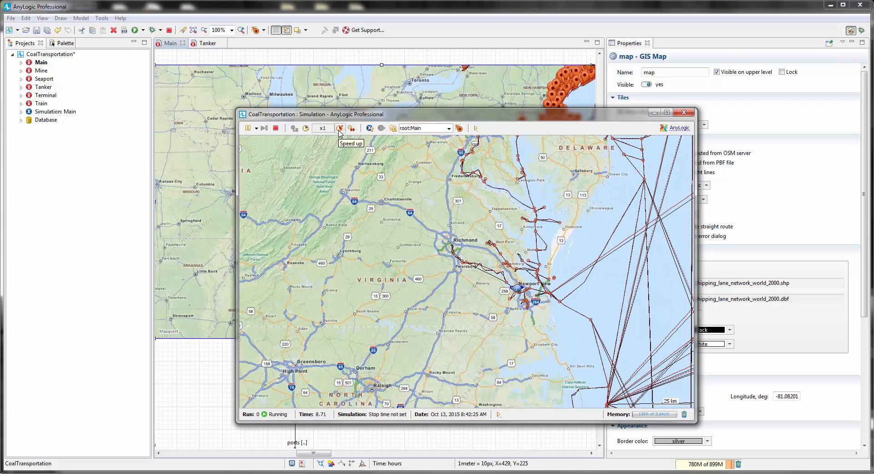
{"action": "left_click", "coordinate": [339, 129]}
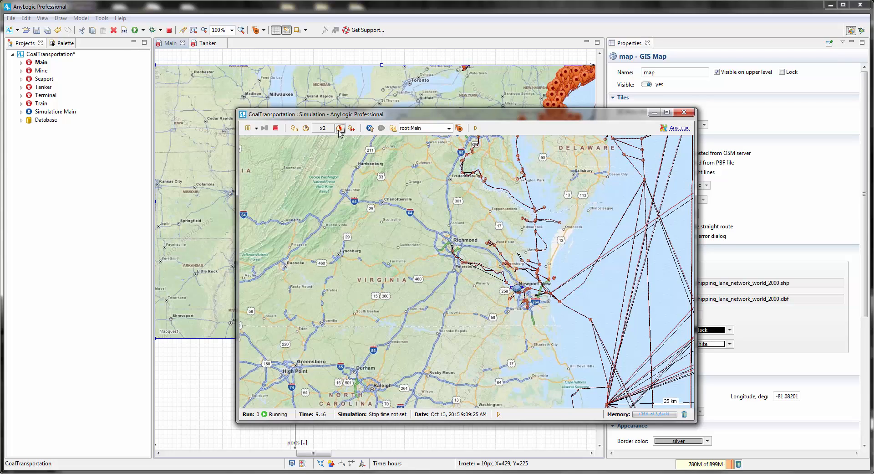
{"action": "left_click", "coordinate": [306, 128]}
{"action": "left_click", "coordinate": [306, 129]}
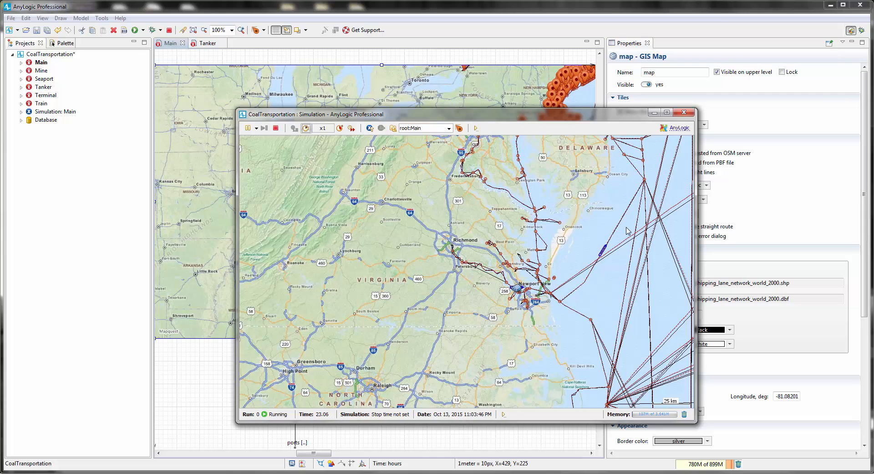
{"action": "left_click_drag", "start_coordinate": [608, 236], "coordinate": [439, 301]}
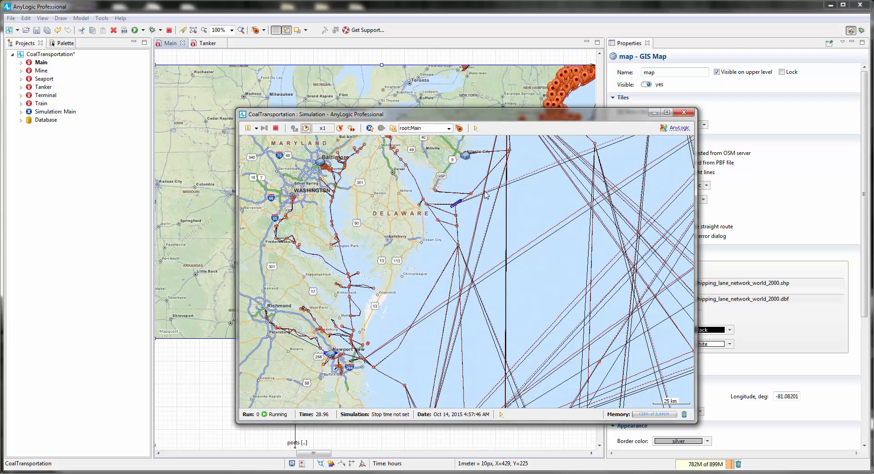
{"action": "left_click_drag", "start_coordinate": [535, 195], "coordinate": [504, 273]}
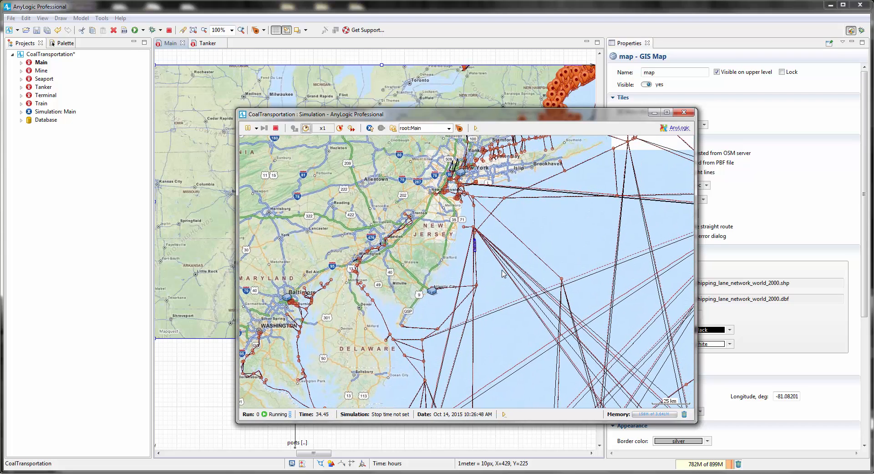
{"action": "scroll", "coordinate": [479, 180], "scroll_direction": "up", "scroll_amount": 3}
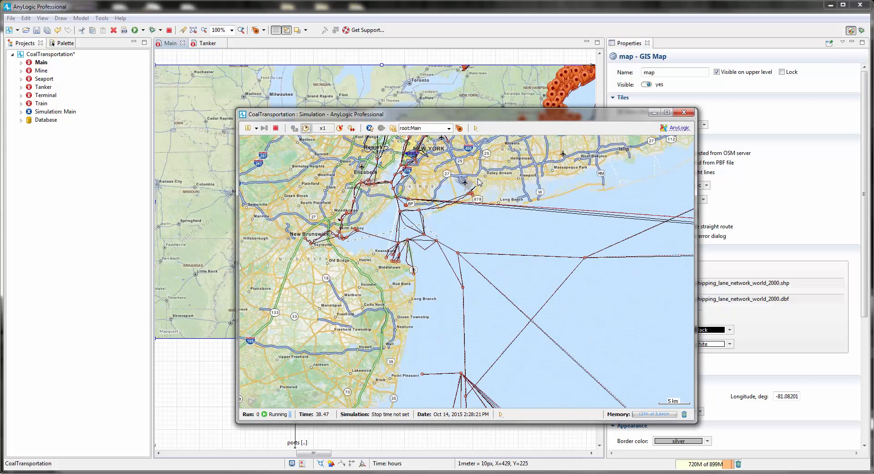
- Examine the tankers on the routes and ports between New York, Baltimore and Virginia Beach
{"action": "scroll", "coordinate": [478, 183], "scroll_direction": "down", "scroll_amount": 2}
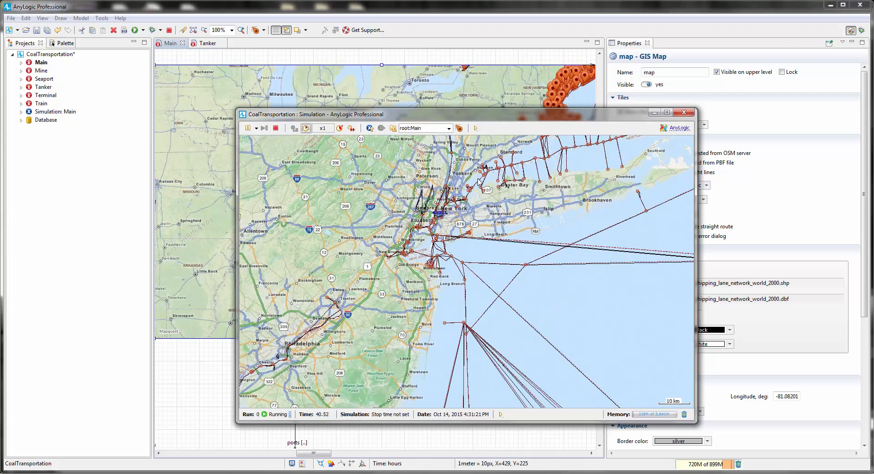
{"action": "scroll", "coordinate": [480, 219], "scroll_direction": "down", "scroll_amount": 2}
{"action": "left_click_drag", "start_coordinate": [485, 292], "coordinate": [510, 207]}
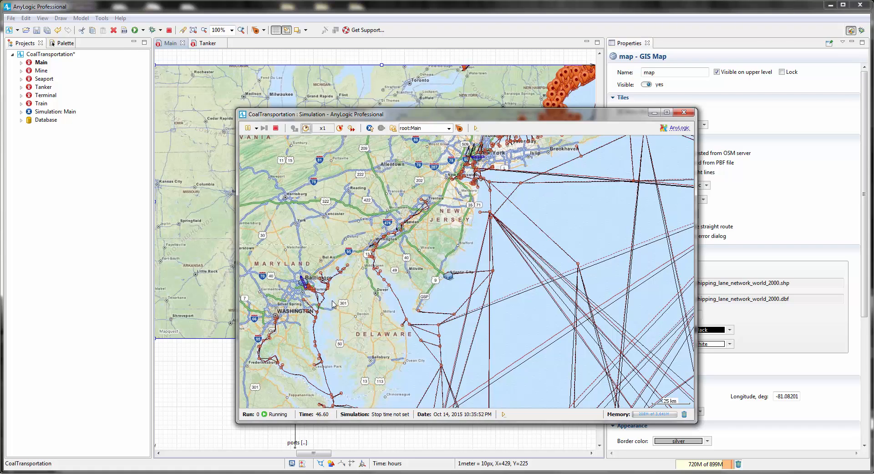
{"action": "left_click_drag", "start_coordinate": [334, 304], "coordinate": [433, 217]}
{"action": "left_click_drag", "start_coordinate": [432, 334], "coordinate": [469, 249]}
{"action": "scroll", "coordinate": [388, 272], "scroll_direction": "down", "scroll_amount": 1}
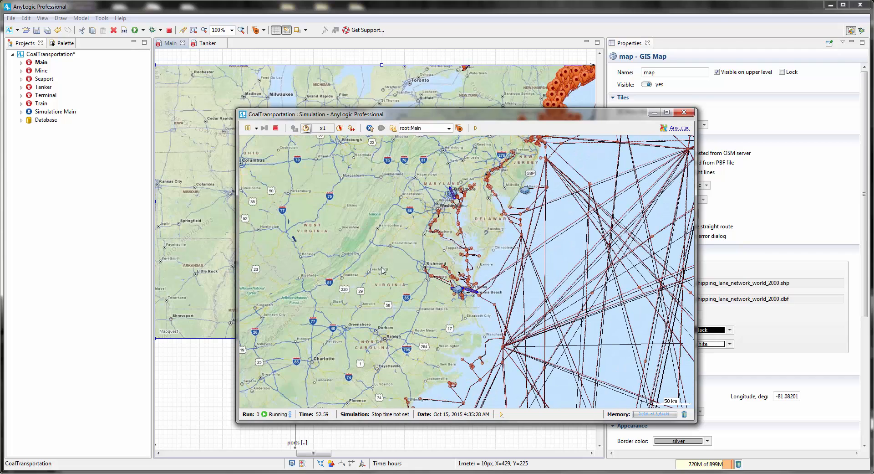
- Slow the simulation to x1/25 and examine the train travelling inland through West Virginia and Virginia
{"action": "left_click", "coordinate": [305, 128]}
{"action": "left_click", "coordinate": [306, 128]}
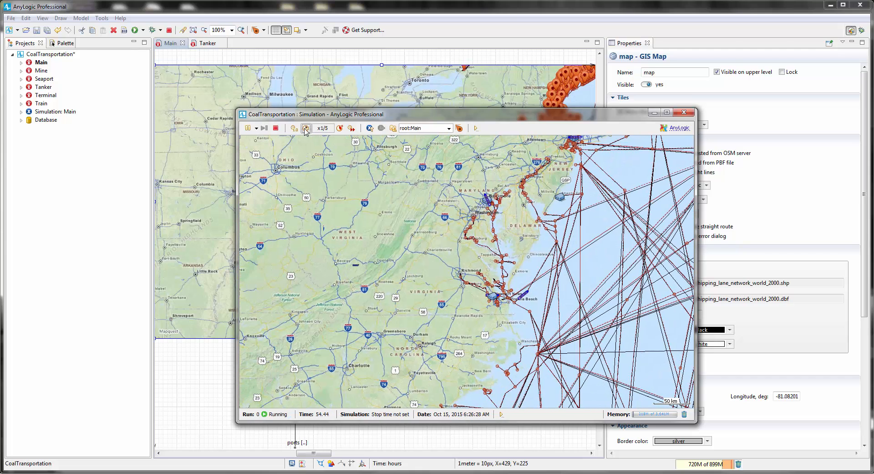
{"action": "scroll", "coordinate": [365, 269], "scroll_direction": "up", "scroll_amount": 2}
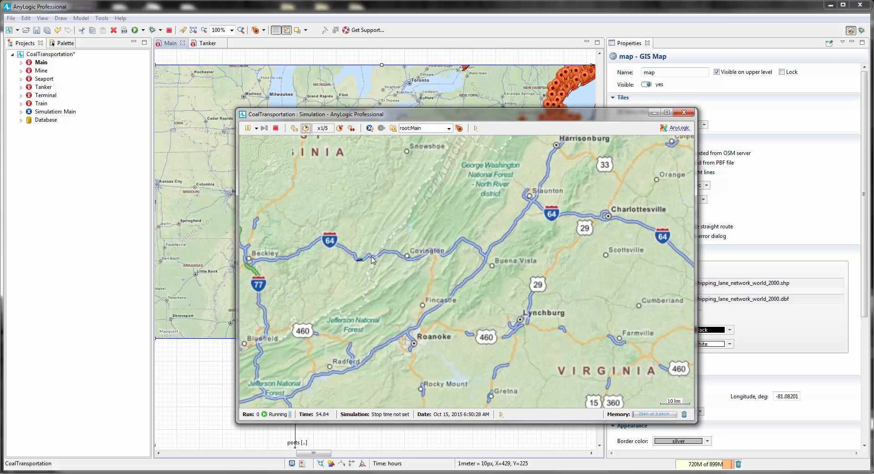
{"action": "scroll", "coordinate": [371, 260], "scroll_direction": "up", "scroll_amount": 2}
{"action": "scroll", "coordinate": [402, 273], "scroll_direction": "up", "scroll_amount": 2}
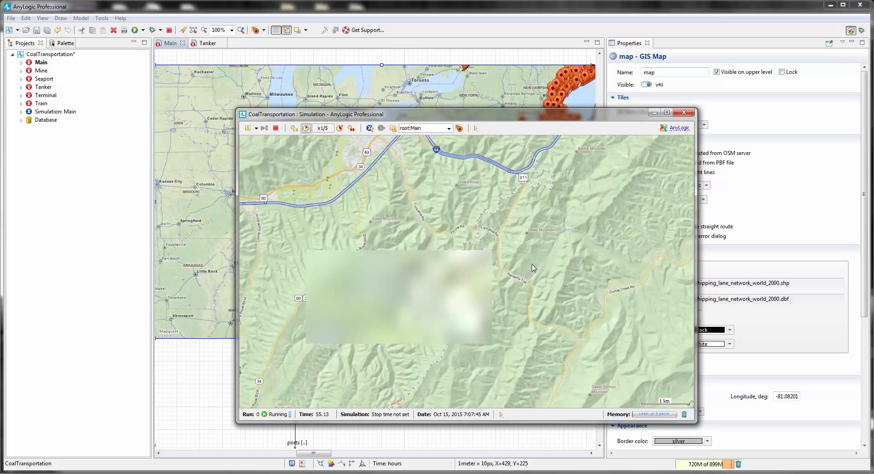
{"action": "left_click", "coordinate": [306, 128]}
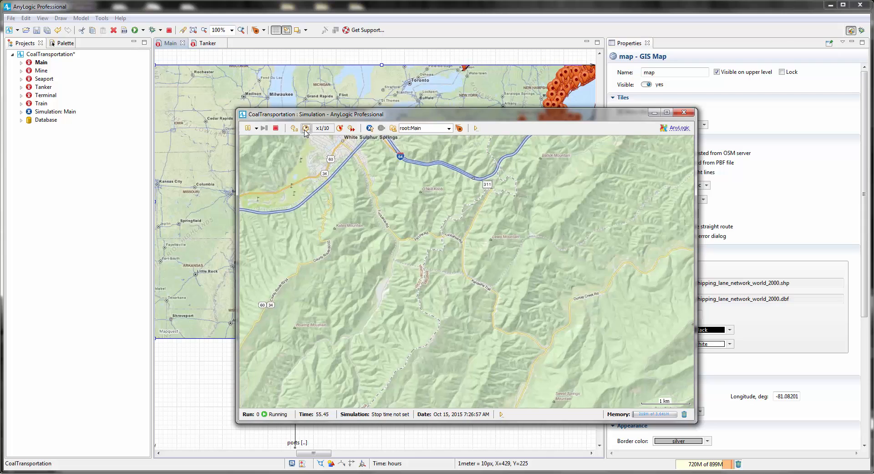
{"action": "left_click", "coordinate": [306, 128]}
{"action": "scroll", "coordinate": [426, 230], "scroll_direction": "down", "scroll_amount": 5}
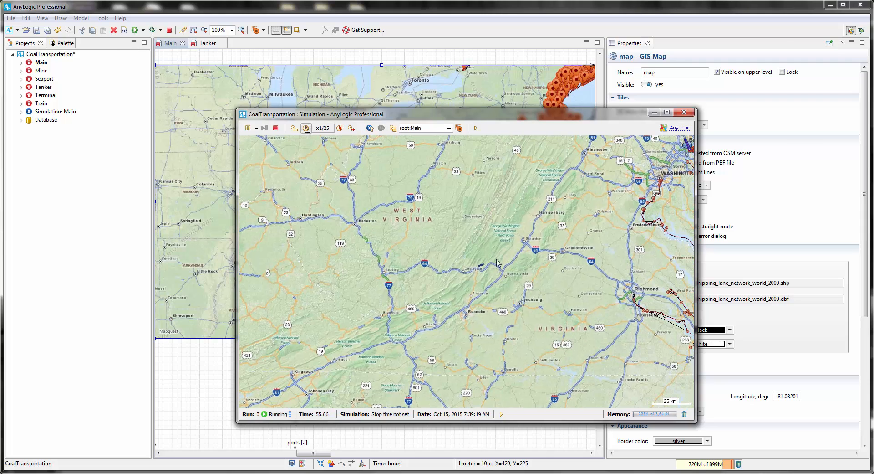
- Follow the train up close towards Goshen, slowing the simulation to x1/250, and close the simulation window
{"action": "scroll", "coordinate": [488, 266], "scroll_direction": "up", "scroll_amount": 4}
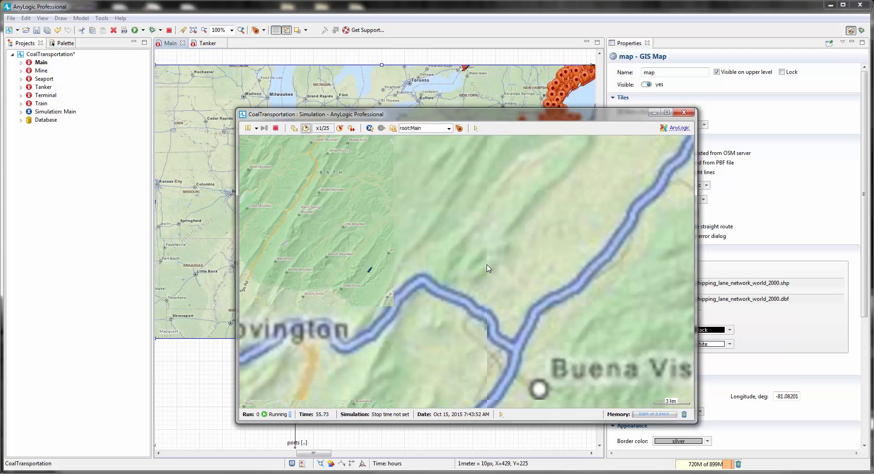
{"action": "scroll", "coordinate": [401, 236], "scroll_direction": "up", "scroll_amount": 2}
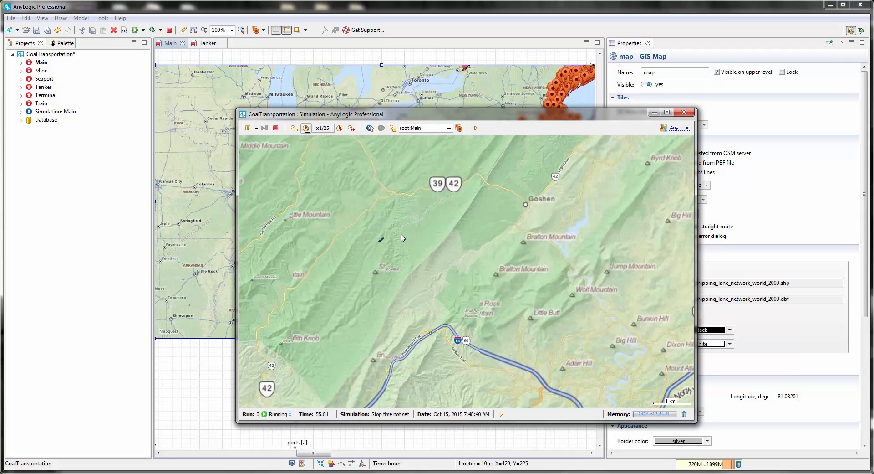
{"action": "left_click_drag", "start_coordinate": [434, 229], "coordinate": [382, 255]}
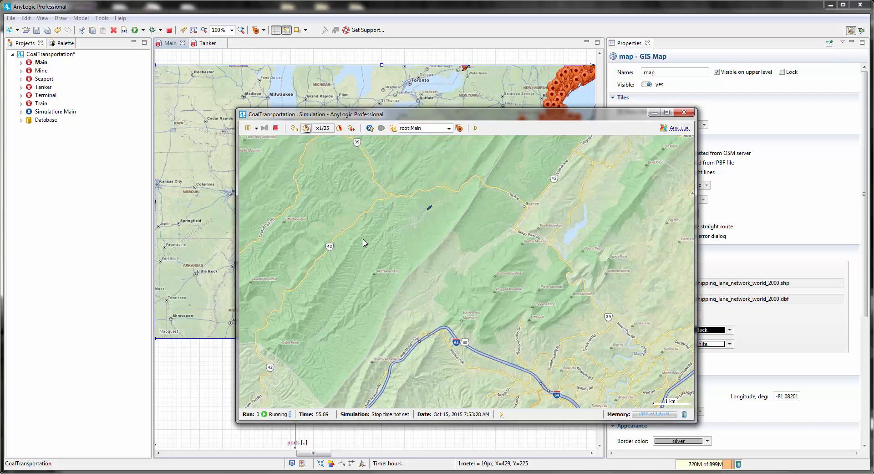
{"action": "left_click", "coordinate": [305, 128]}
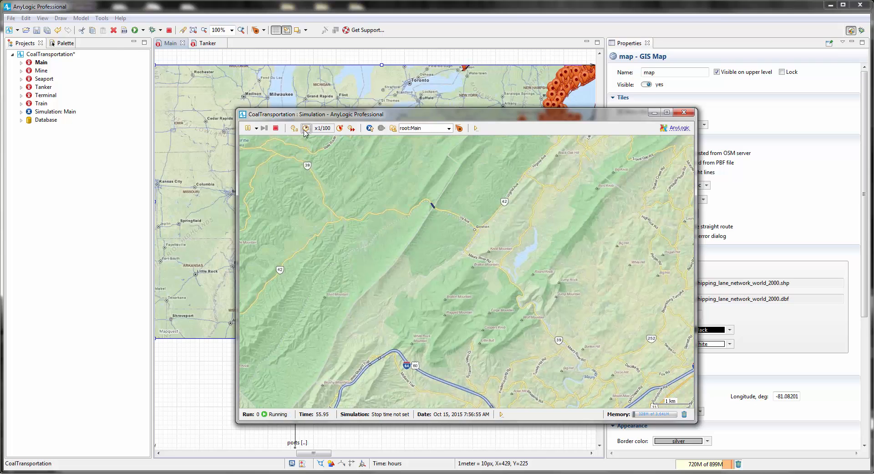
{"action": "left_click", "coordinate": [305, 129]}
{"action": "scroll", "coordinate": [486, 226], "scroll_direction": "up", "scroll_amount": 1}
{"action": "scroll", "coordinate": [423, 222], "scroll_direction": "up", "scroll_amount": 1}
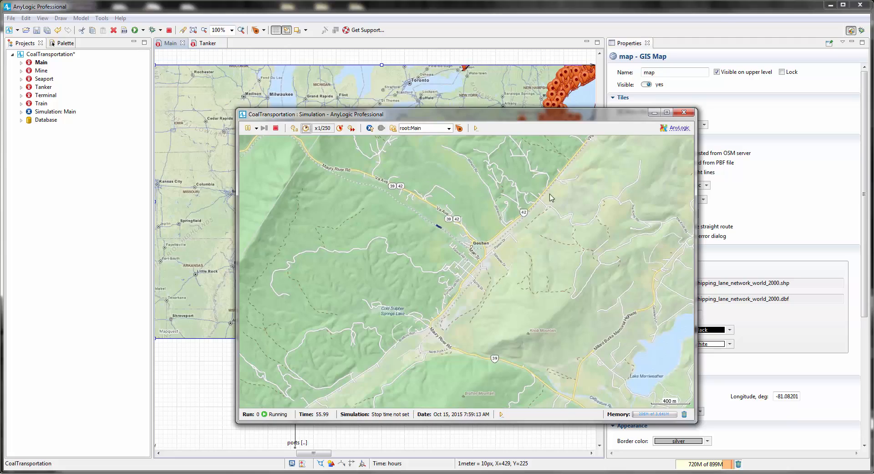
{"action": "left_click", "coordinate": [685, 112]}
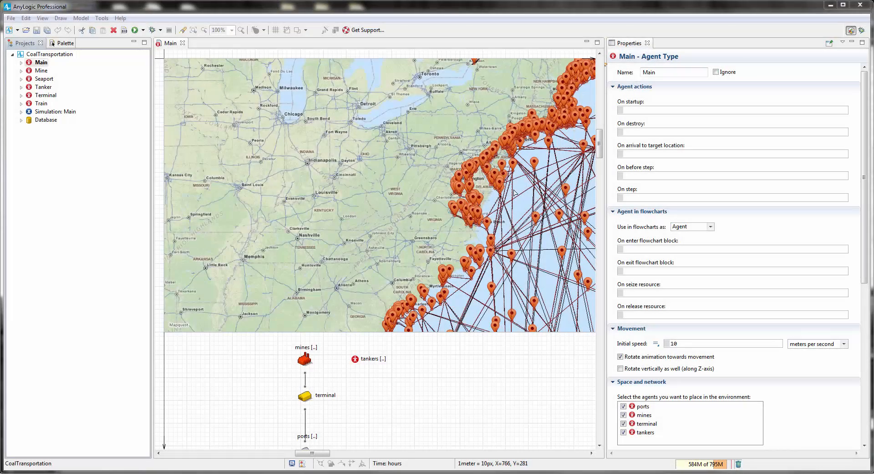
- Remove the global_shipping_lane_network_world_2000 shapefile from the GIS map in Main
{"action": "left_click", "coordinate": [462, 211]}
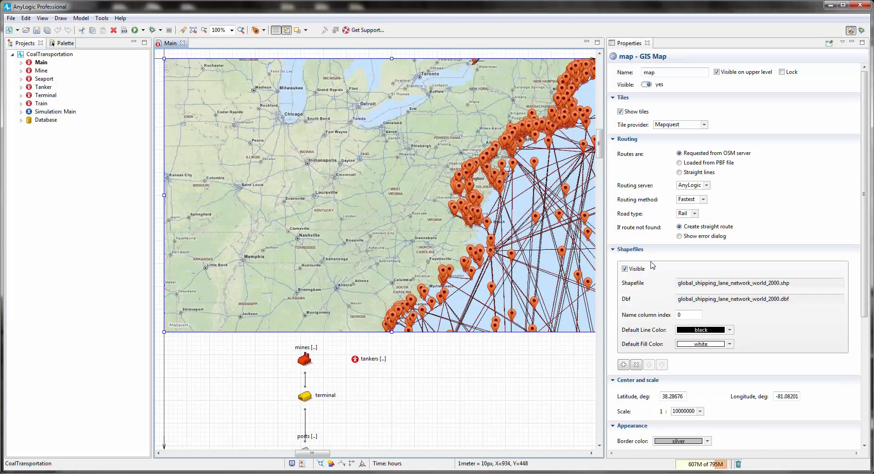
{"action": "left_click", "coordinate": [636, 365]}
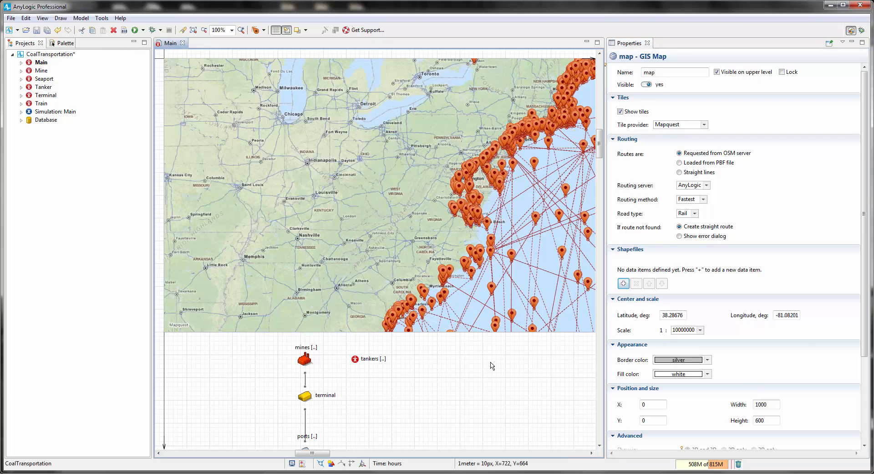
{"action": "left_click", "coordinate": [381, 363]}
{"action": "scroll", "coordinate": [342, 400], "scroll_direction": "down", "scroll_amount": 2}
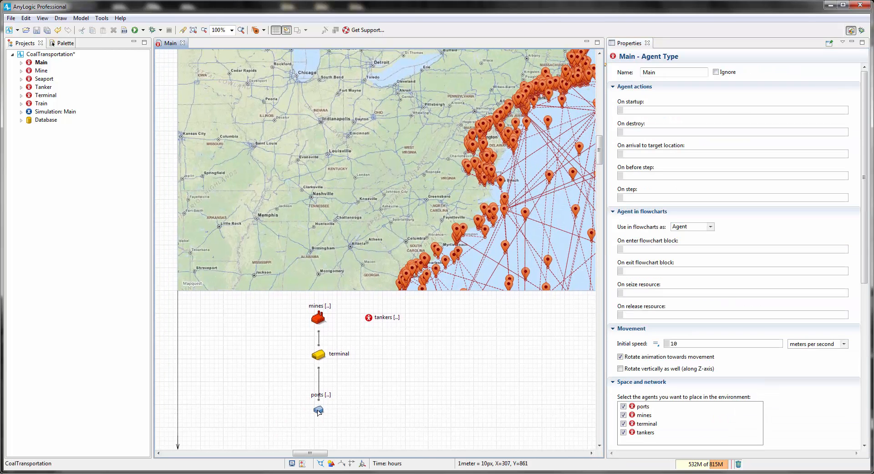
- Add a view area at the origin of the Seaport agent with Zoom to fit scaling, sized 860 by 460 around the flowcharts
{"action": "double_click", "coordinate": [44, 79]}
{"action": "left_click_drag", "start_coordinate": [223, 122], "coordinate": [241, 154]}
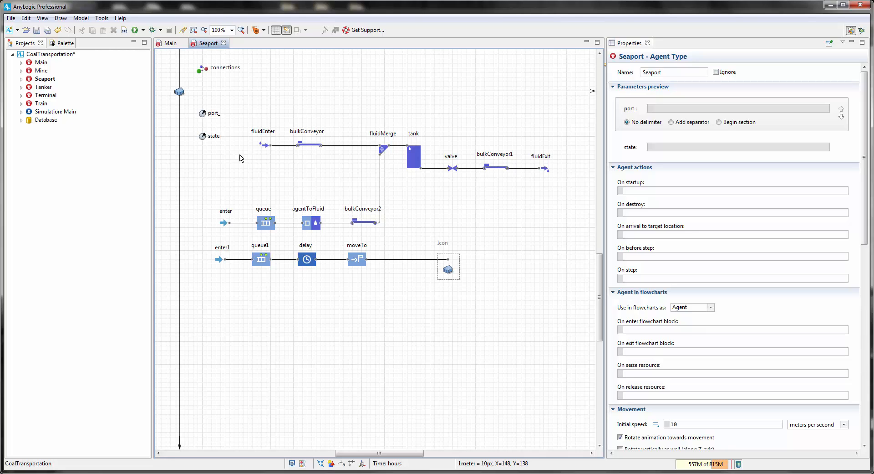
{"action": "left_click", "coordinate": [62, 43]}
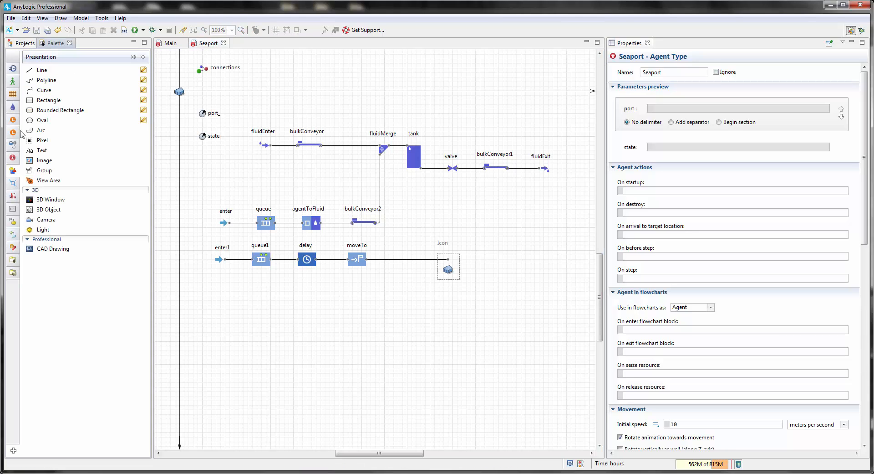
{"action": "left_click_drag", "start_coordinate": [42, 183], "coordinate": [183, 95]}
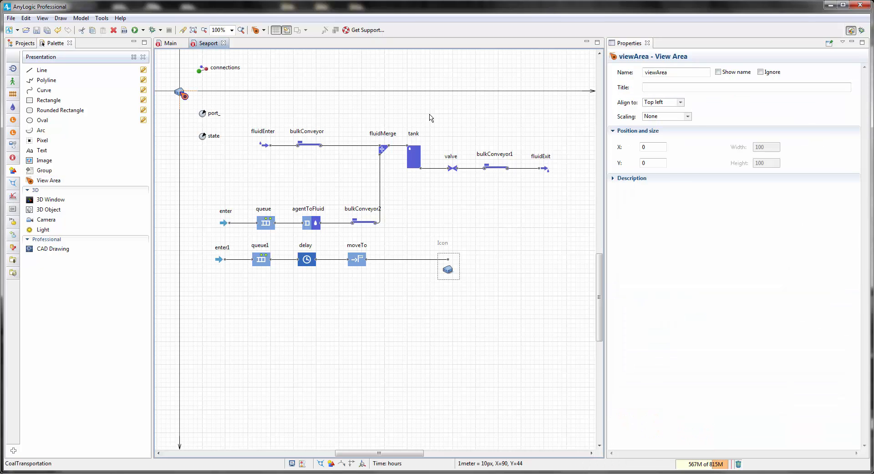
{"action": "left_click", "coordinate": [689, 118]}
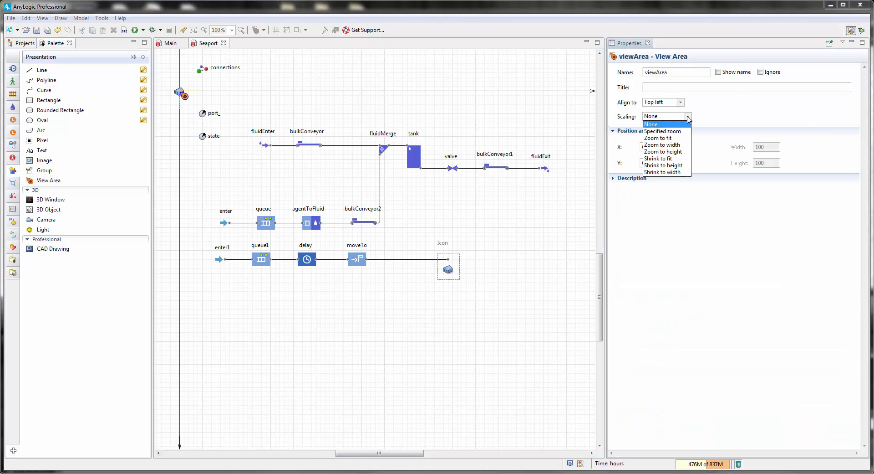
{"action": "left_click", "coordinate": [669, 138]}
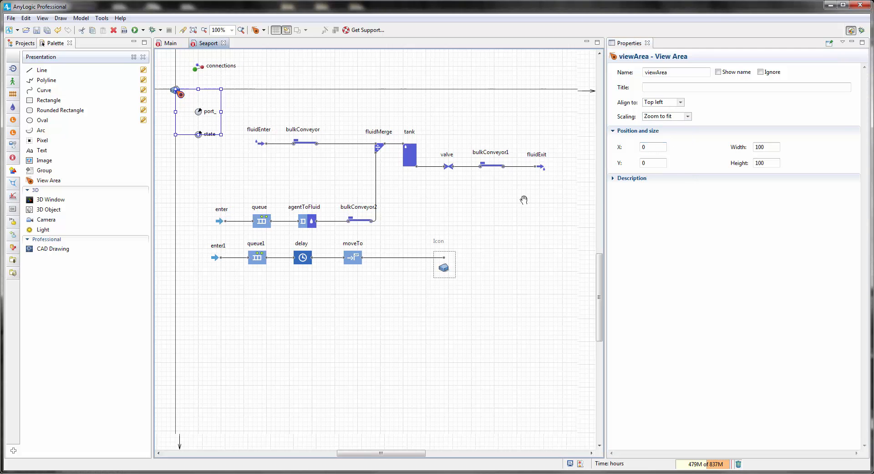
{"action": "left_click_drag", "start_coordinate": [215, 129], "coordinate": [560, 292]}
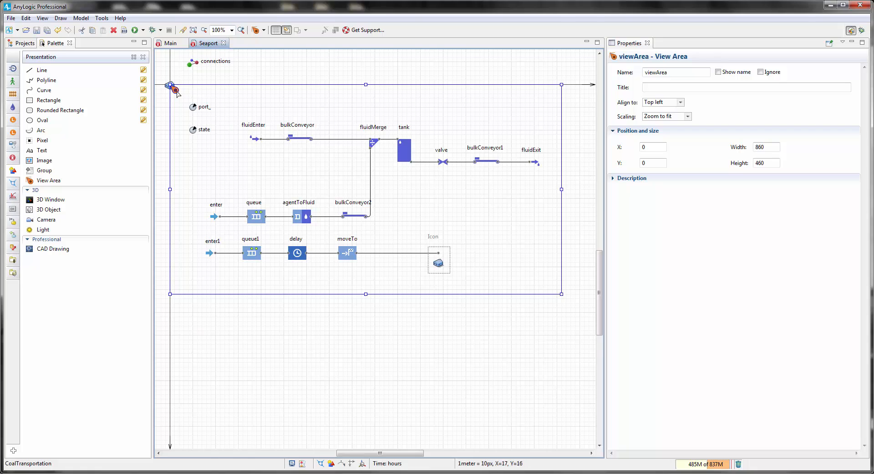
- Set the on-click action of Seaport's house group at the origin to viewArea.navigateTo();
{"action": "left_click", "coordinate": [170, 85]}
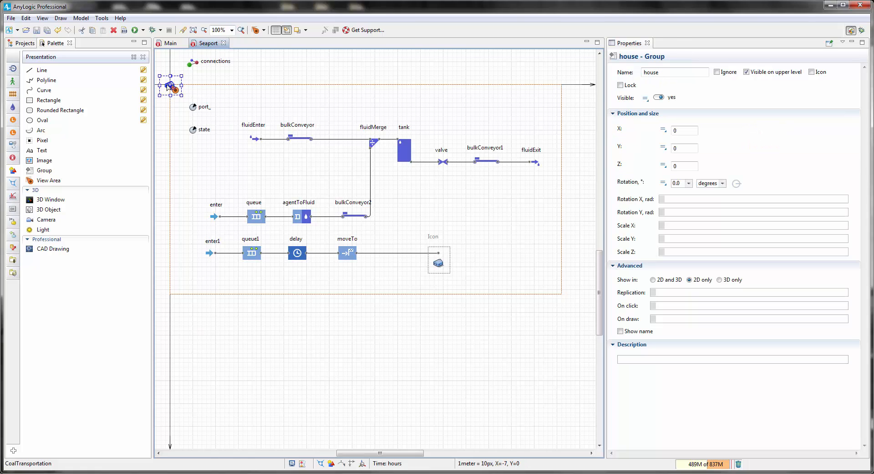
{"action": "left_click", "coordinate": [665, 306]}
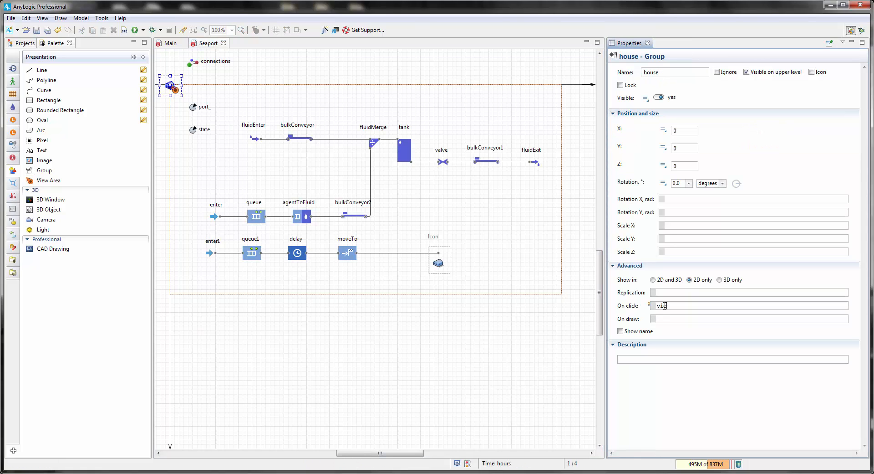
{"action": "type", "text": "view"}
{"action": "key", "text": "ctrl+space"}
{"action": "key", "text": "Return"}
{"action": "type", "text": ".navi"}
{"action": "key", "text": "ctrl+space"}
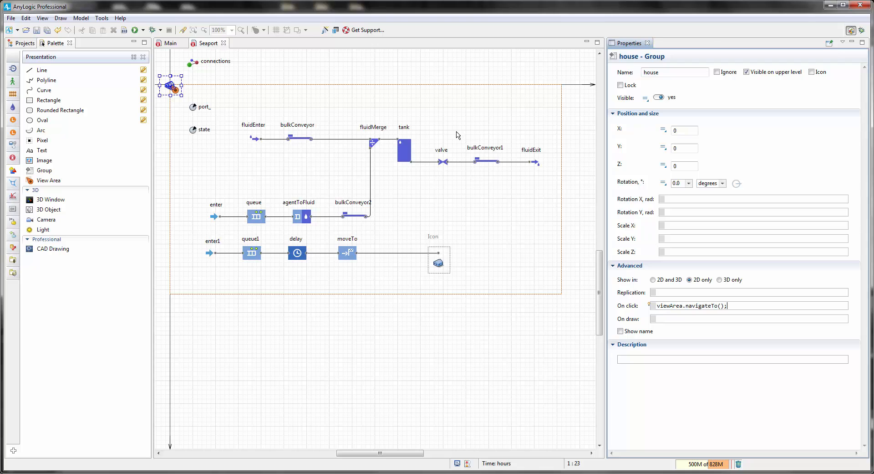
- Run the CoalTransportation simulation and view the flowcharts of the New York City and Atlantic City ports, returning to the map after each
{"action": "left_click", "coordinate": [143, 30]}
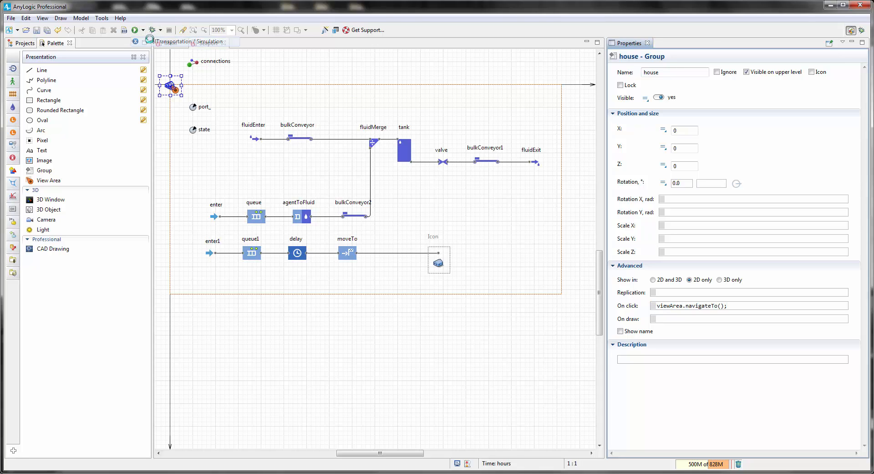
{"action": "left_click", "coordinate": [192, 41]}
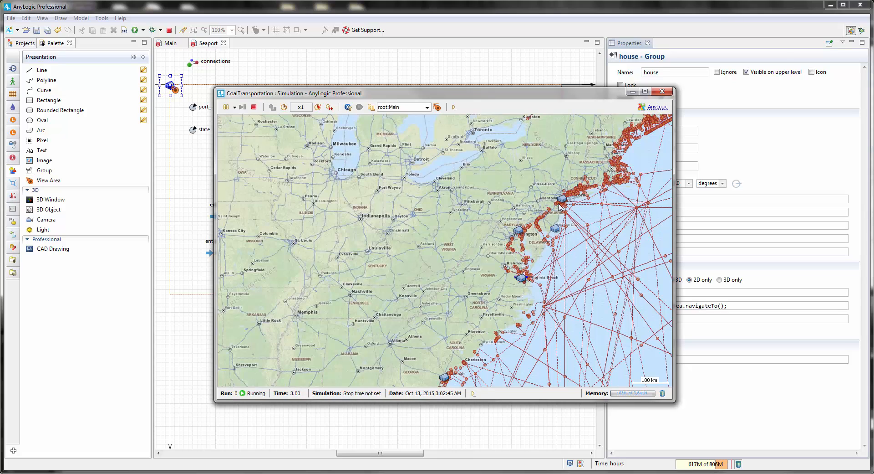
{"action": "left_click", "coordinate": [563, 199]}
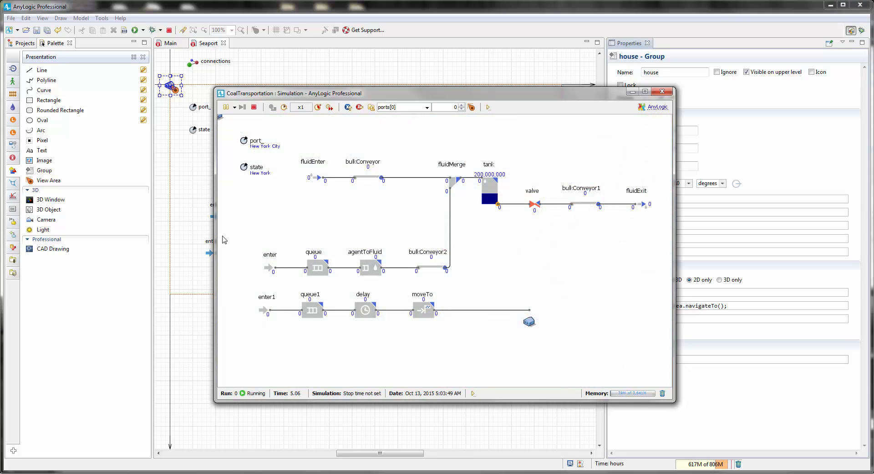
{"action": "left_click", "coordinate": [359, 108]}
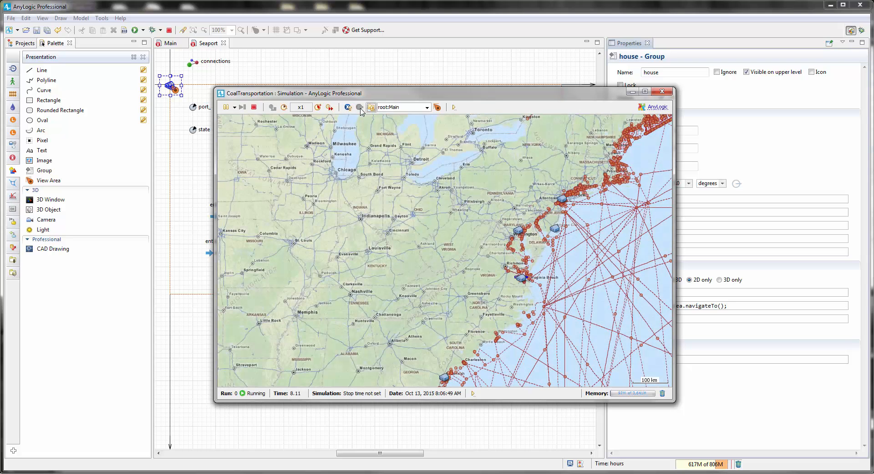
{"action": "left_click", "coordinate": [555, 229]}
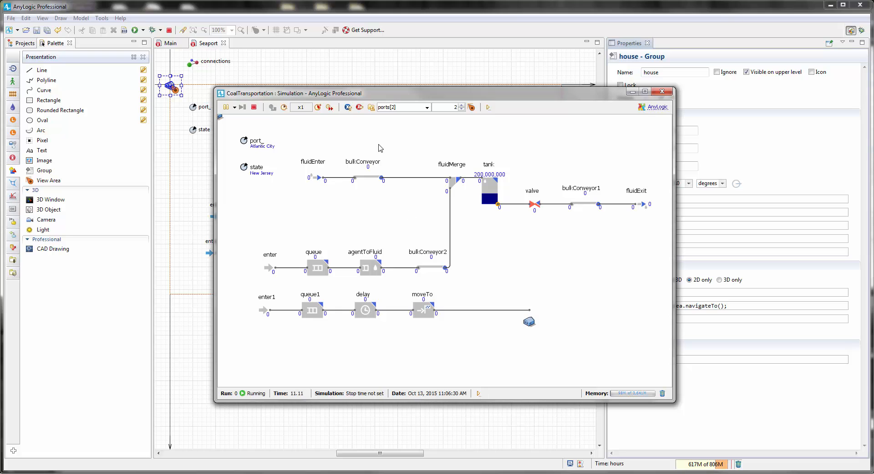
{"action": "left_click", "coordinate": [372, 108]}
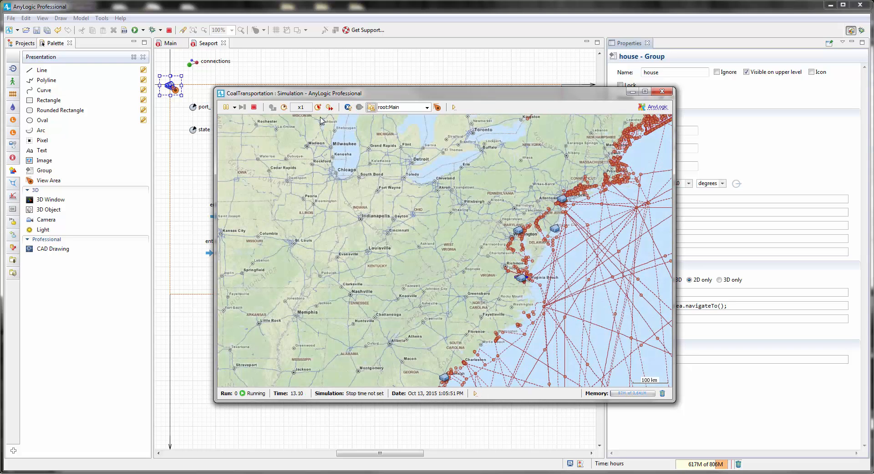
- Speed the simulation up to x10 and examine coal flow in the New York City and Atlantic City port flowcharts
{"action": "left_click", "coordinate": [318, 107]}
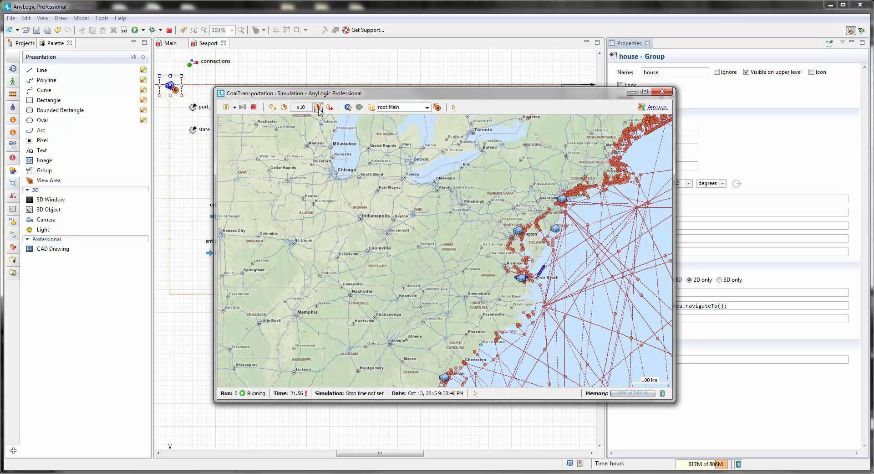
{"action": "left_click", "coordinate": [563, 199]}
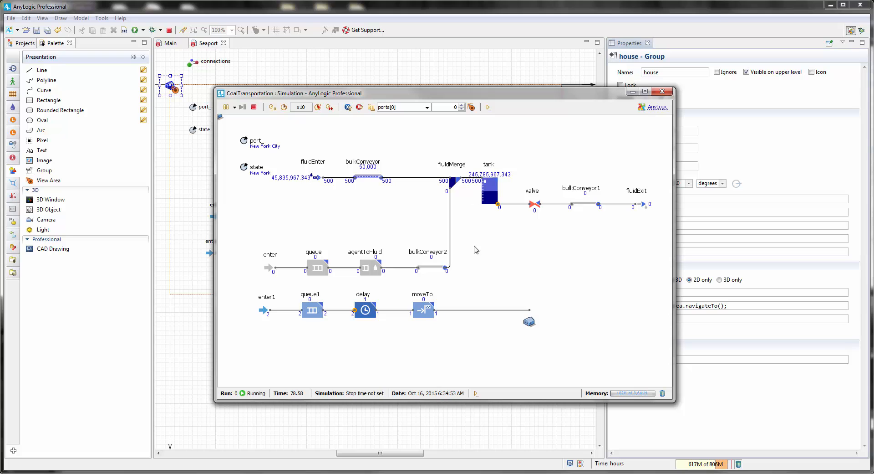
{"action": "left_click", "coordinate": [360, 107]}
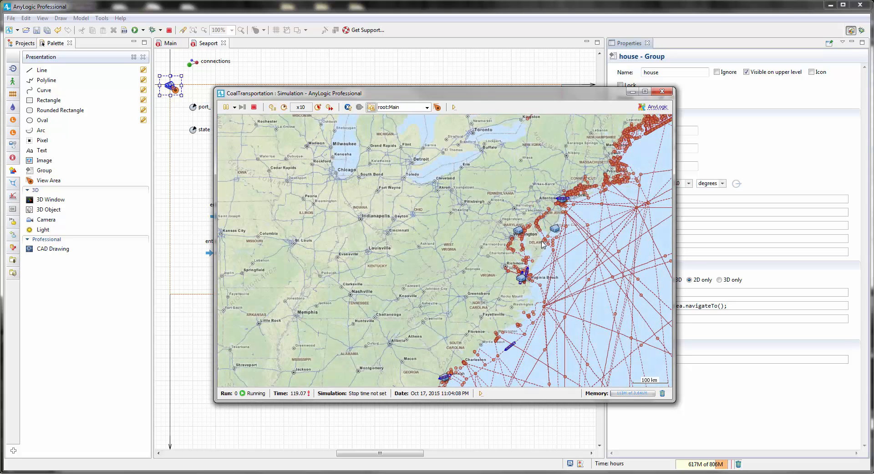
{"action": "left_click", "coordinate": [558, 230]}
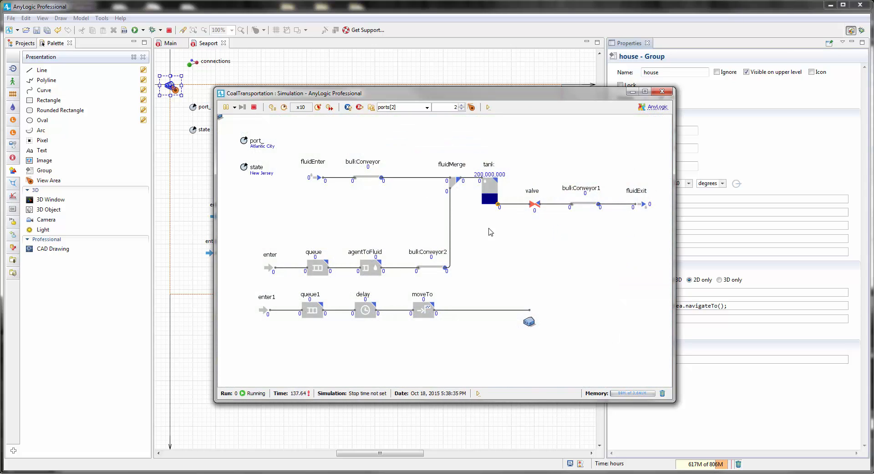
{"action": "left_click", "coordinate": [371, 108]}
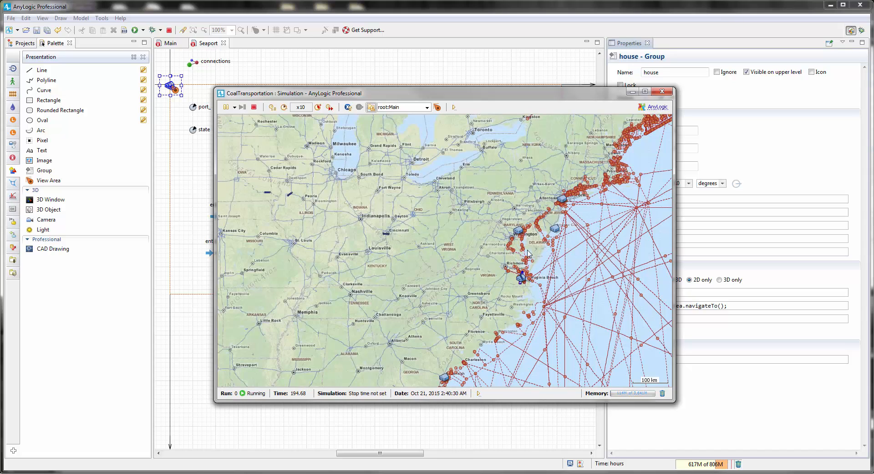
- Examine the Baltimore port flowchart and recheck Atlantic City's, returning to the map after each, and stop the simulation
{"action": "left_click", "coordinate": [520, 233]}
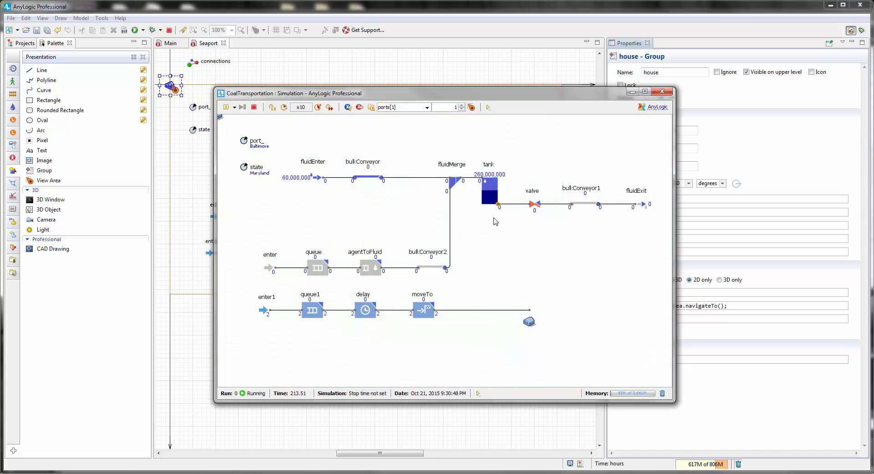
{"action": "left_click", "coordinate": [371, 107]}
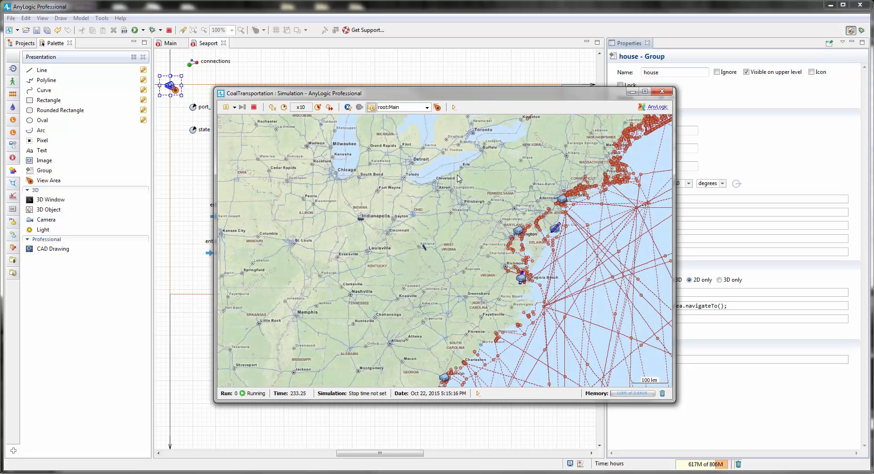
{"action": "left_click", "coordinate": [557, 228]}
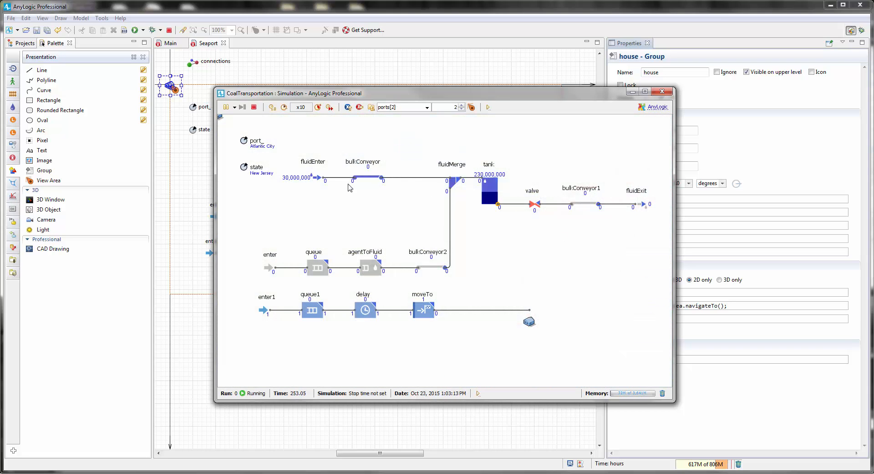
{"action": "left_click", "coordinate": [360, 108]}
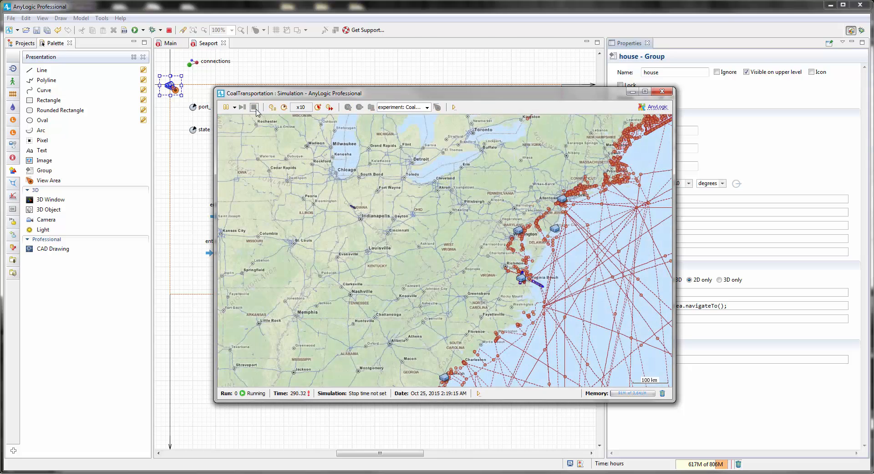
{"action": "left_click", "coordinate": [255, 108]}
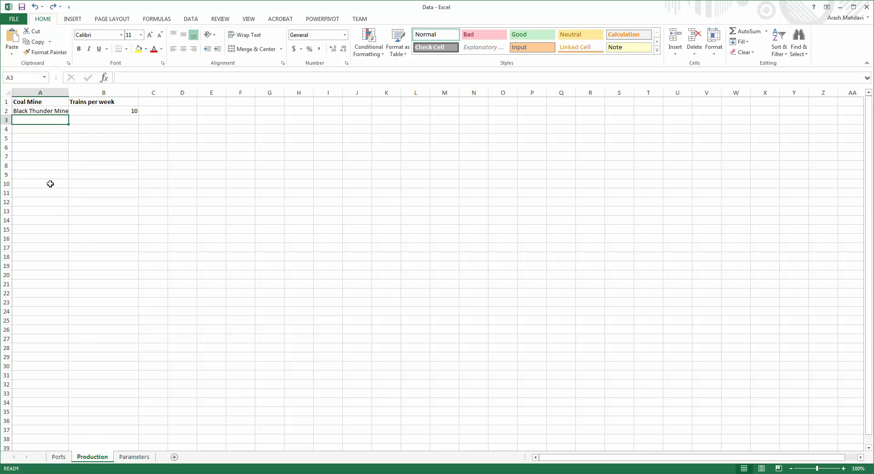
- Enter Monongalia County Mine below Black Thunder Mine in the Production sheet and autofit column A
{"action": "double_click", "coordinate": [58, 120]}
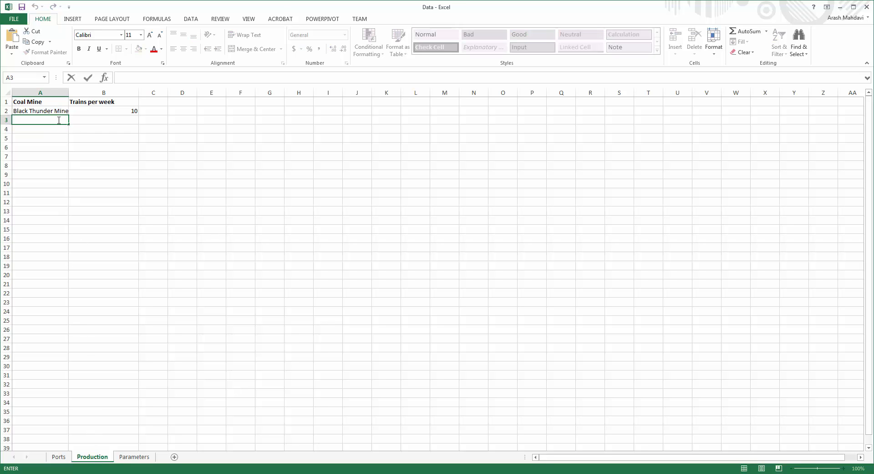
{"action": "type", "text": "Monongalia County Mine"}
{"action": "left_click", "coordinate": [93, 140]}
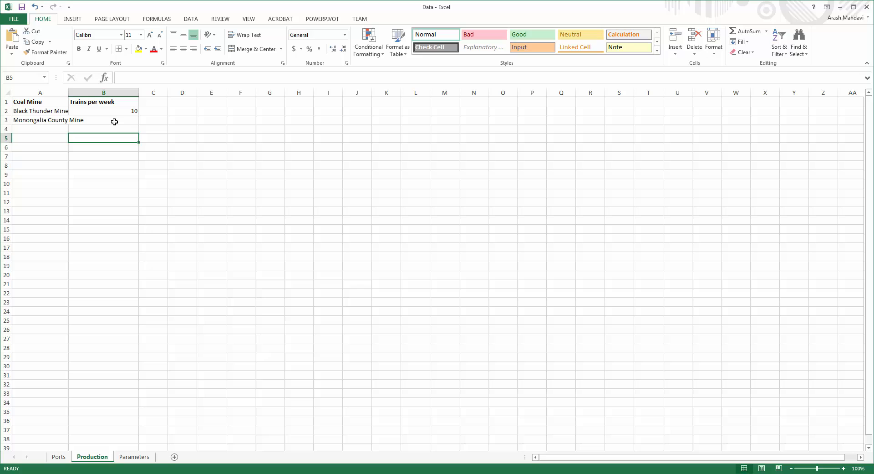
{"action": "double_click", "coordinate": [69, 92]}
- Set Monongalia County Mine's trains per week to 10 and save the Data workbook as a macro-free workbook
{"action": "left_click", "coordinate": [123, 121]}
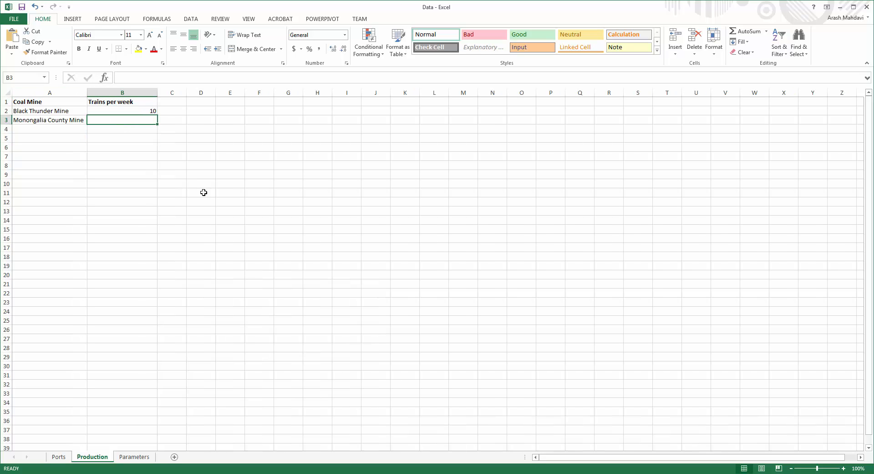
{"action": "type", "text": "10"}
{"action": "key", "text": "Return"}
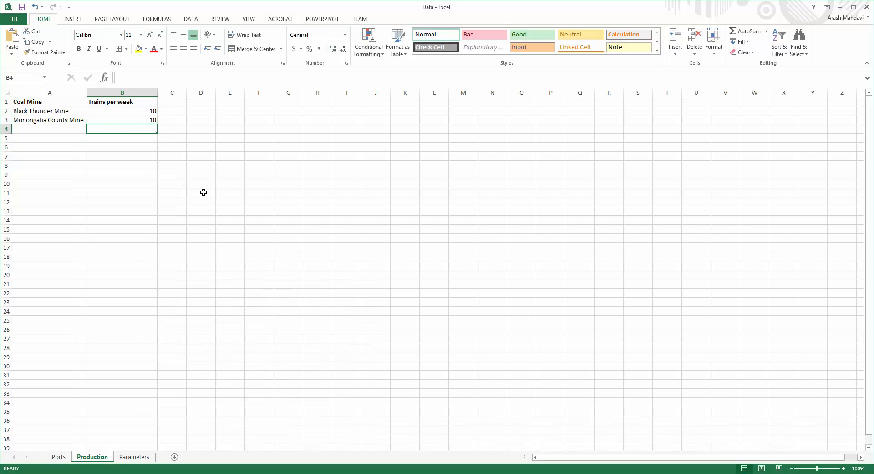
{"action": "left_click", "coordinate": [22, 7]}
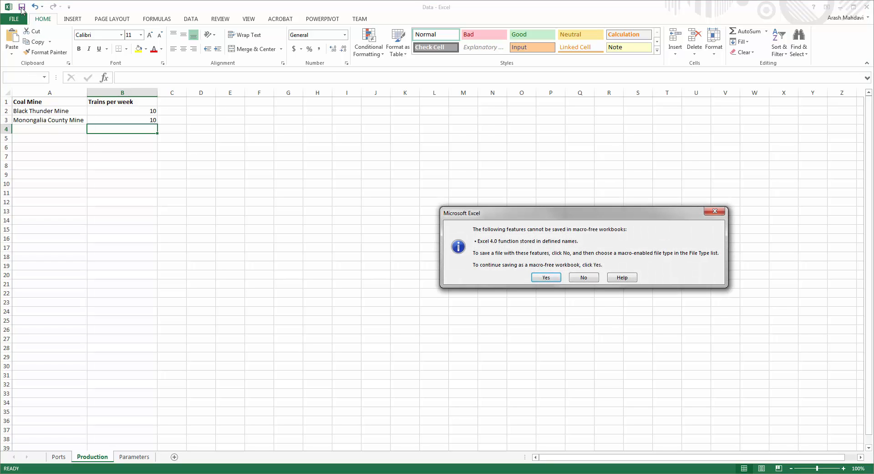
{"action": "left_click", "coordinate": [547, 278]}
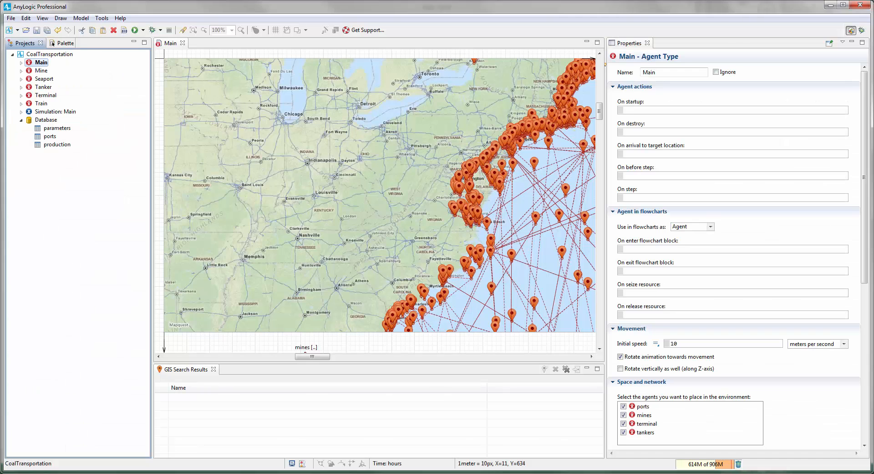
- Enable automatic updating of the database's imported tables on model startup and launch the CoalTransportation simulation
{"action": "left_click", "coordinate": [45, 120]}
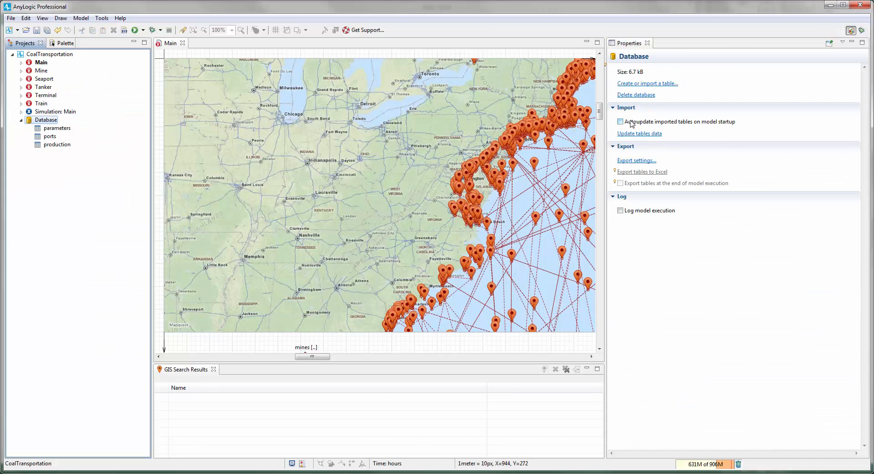
{"action": "left_click", "coordinate": [621, 122]}
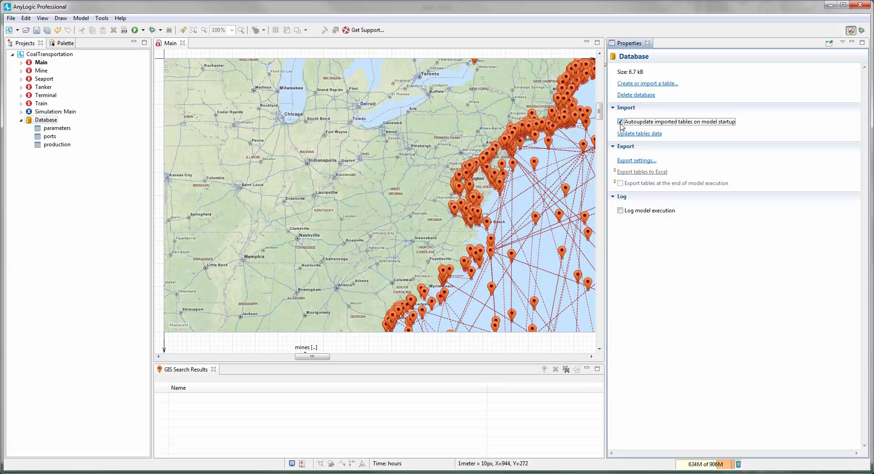
{"action": "left_click", "coordinate": [143, 31]}
{"action": "left_click", "coordinate": [154, 43]}
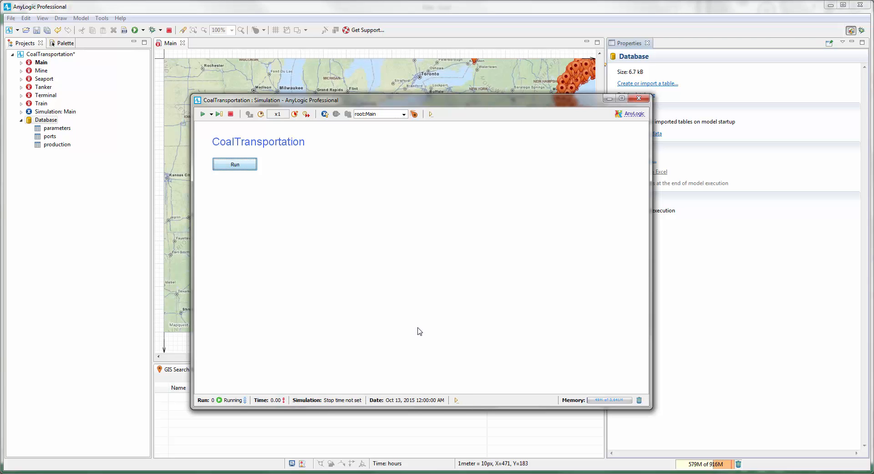
- Watch train traffic from both mines at x25 speed, and terminate the simulation and close its window
{"action": "scroll", "coordinate": [381, 253], "scroll_direction": "down", "scroll_amount": 1}
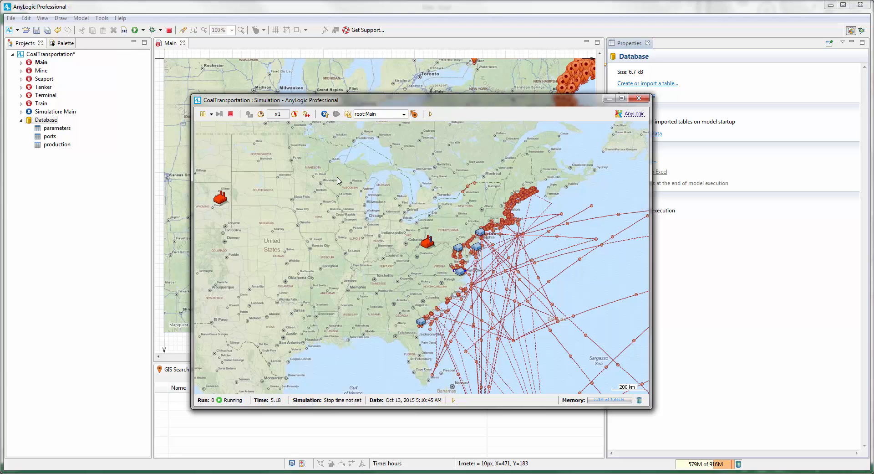
{"action": "left_click", "coordinate": [296, 114]}
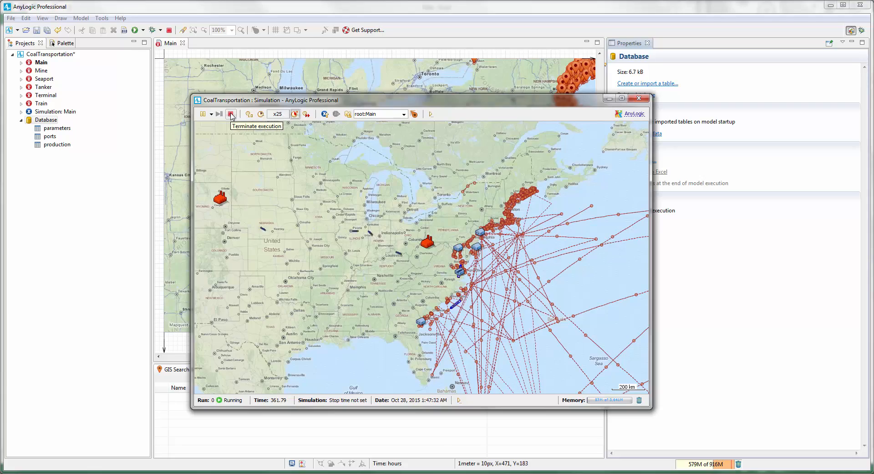
{"action": "left_click", "coordinate": [231, 114]}
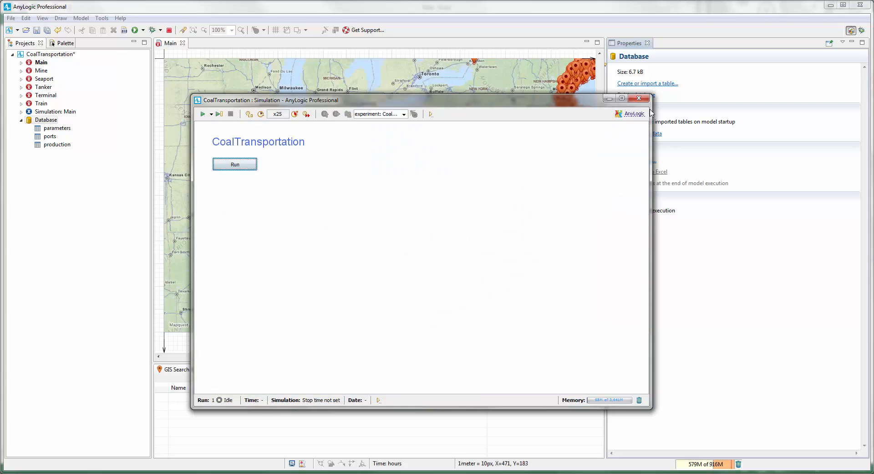
{"action": "left_click", "coordinate": [642, 101]}
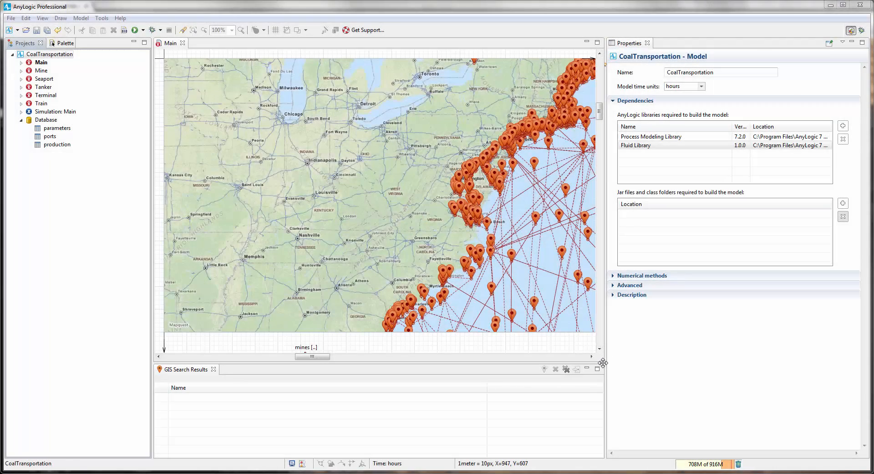
- Enable logging of model execution for the model's database
{"action": "left_click_drag", "start_coordinate": [603, 362], "coordinate": [612, 367]}
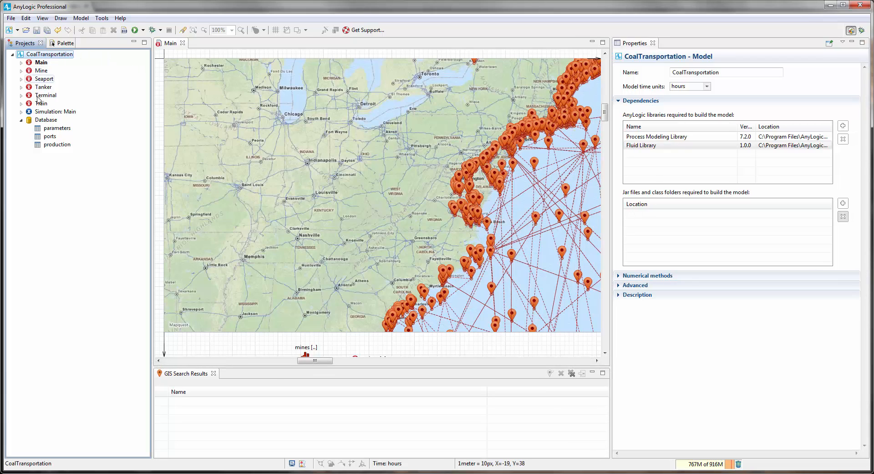
{"action": "left_click", "coordinate": [38, 121]}
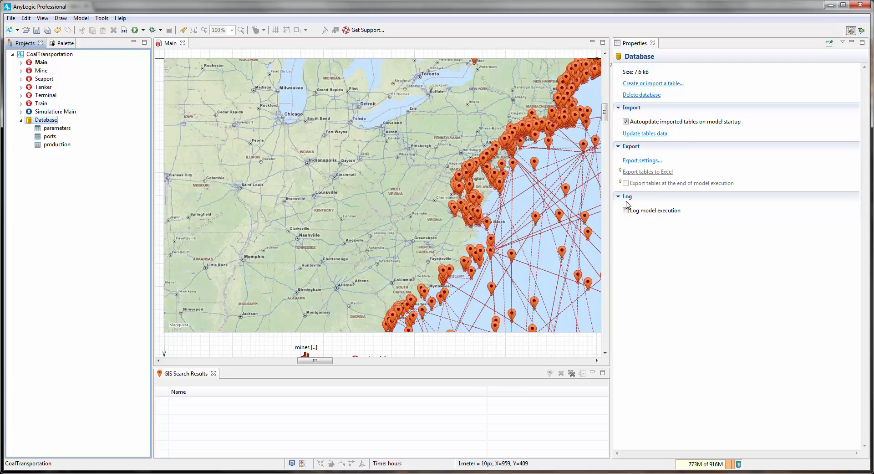
{"action": "left_click", "coordinate": [638, 211]}
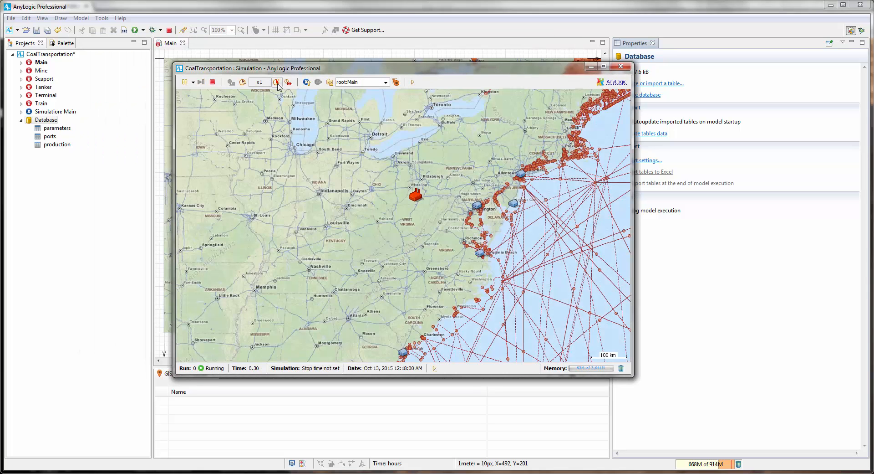
- Run the simulation at x100 speed to collect log data, and terminate it and close its window
{"action": "left_click", "coordinate": [277, 82]}
{"action": "left_click", "coordinate": [277, 82]}
{"action": "left_click", "coordinate": [277, 82]}
{"action": "left_click", "coordinate": [277, 82]}
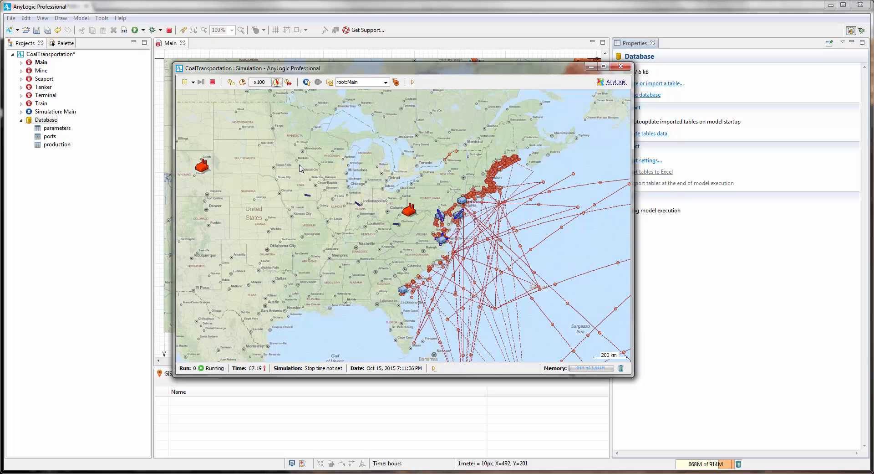
{"action": "scroll", "coordinate": [299, 168], "scroll_direction": "down", "scroll_amount": 1}
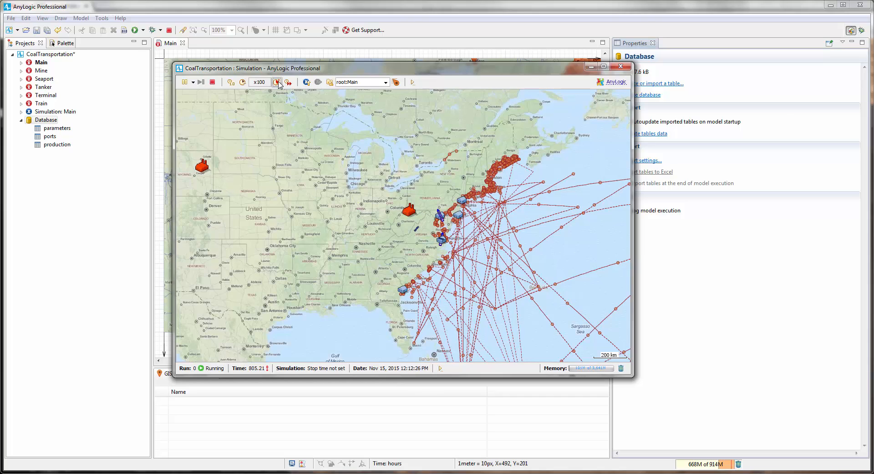
{"action": "left_click", "coordinate": [212, 82]}
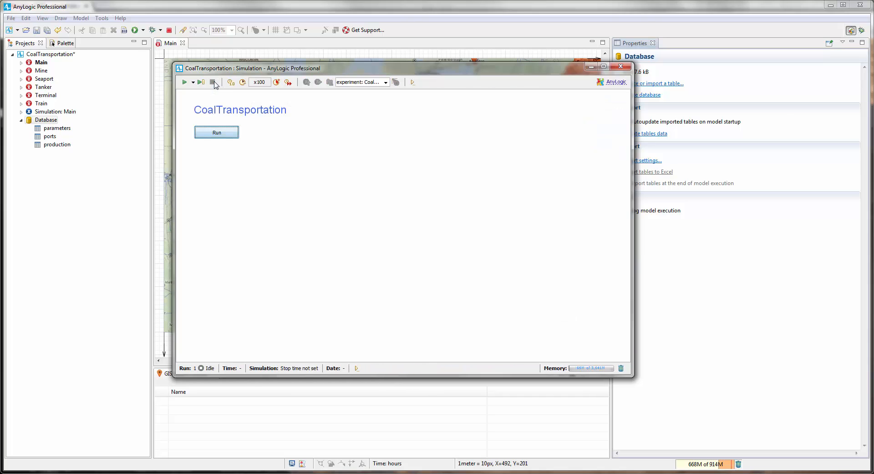
{"action": "left_click", "coordinate": [620, 67]}
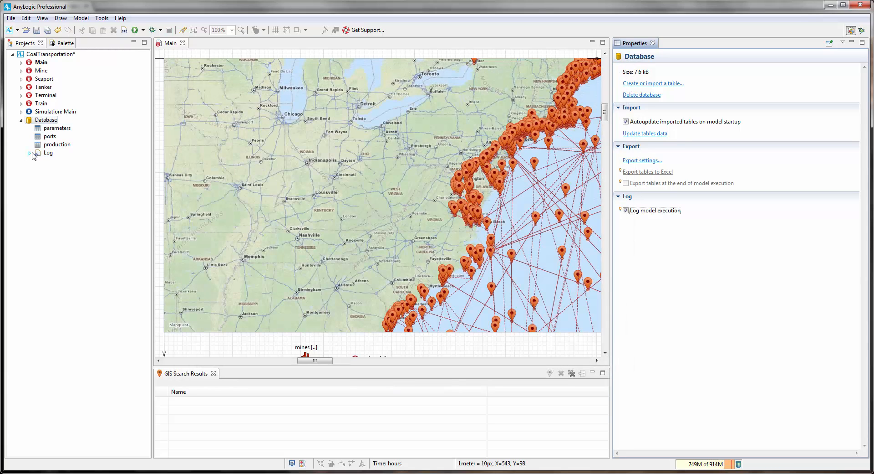
- Open agent_movement_stats_log from the database log and filter its type column to show only Tanker
{"action": "left_click", "coordinate": [29, 153]}
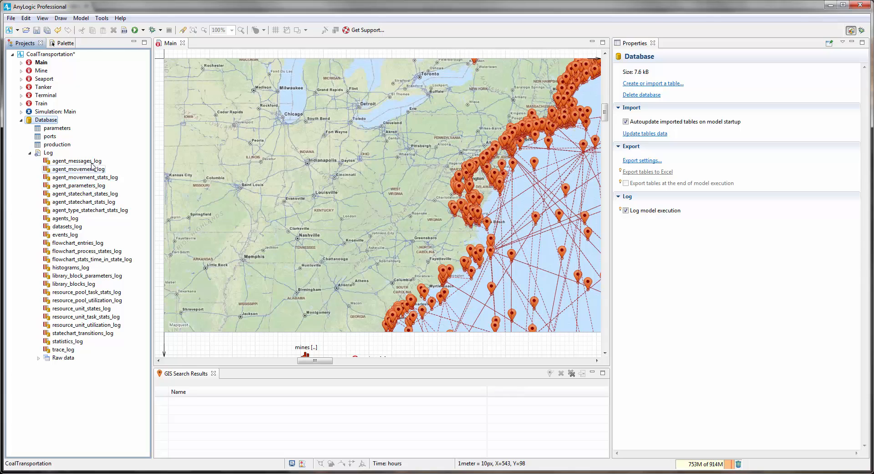
{"action": "double_click", "coordinate": [73, 177]}
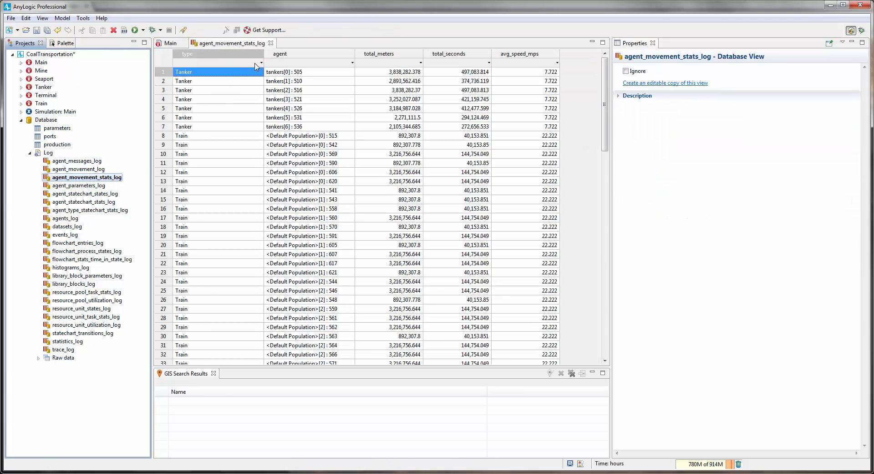
{"action": "left_click", "coordinate": [262, 63]}
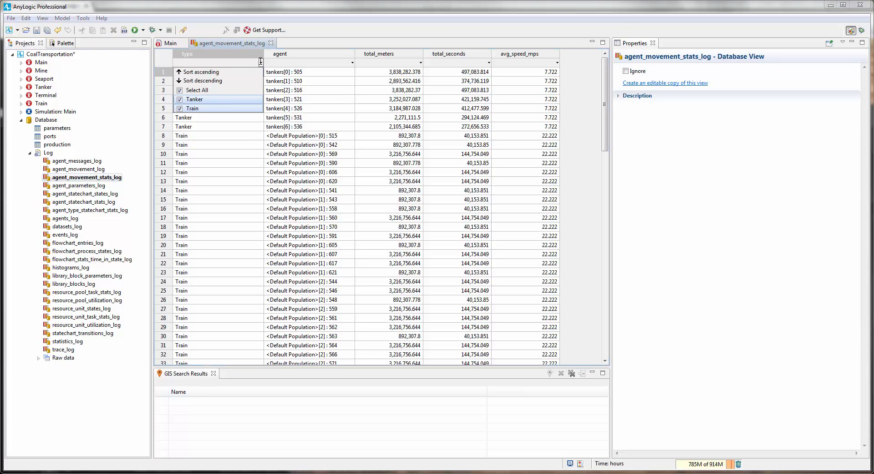
{"action": "left_click", "coordinate": [180, 108]}
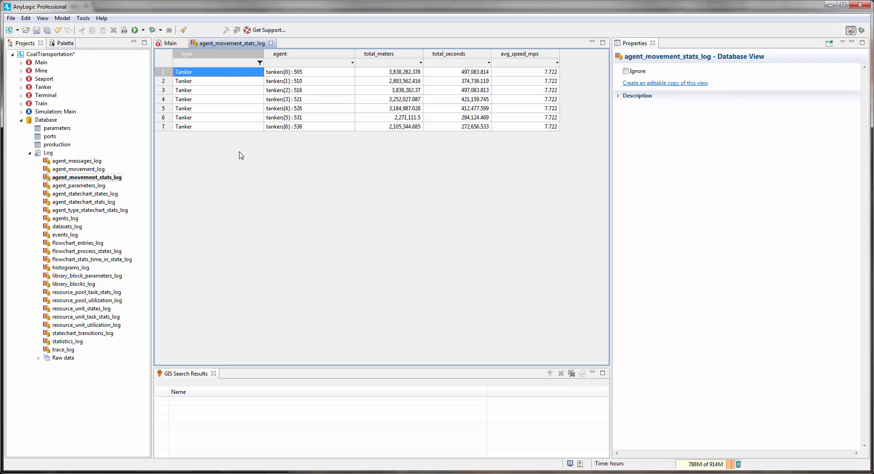
- Switch the type filter from Tanker to Train, examine the train movement statistics, and close agent_movement_stats_log
{"action": "left_click", "coordinate": [258, 59]}
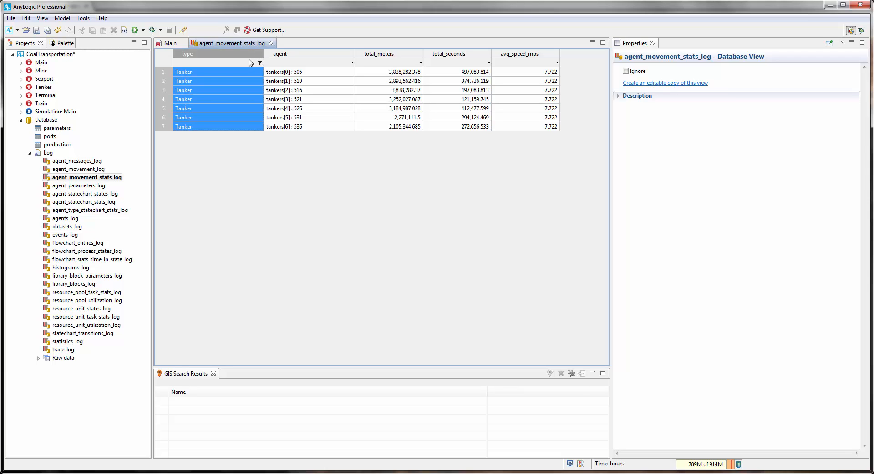
{"action": "left_click", "coordinate": [260, 63]}
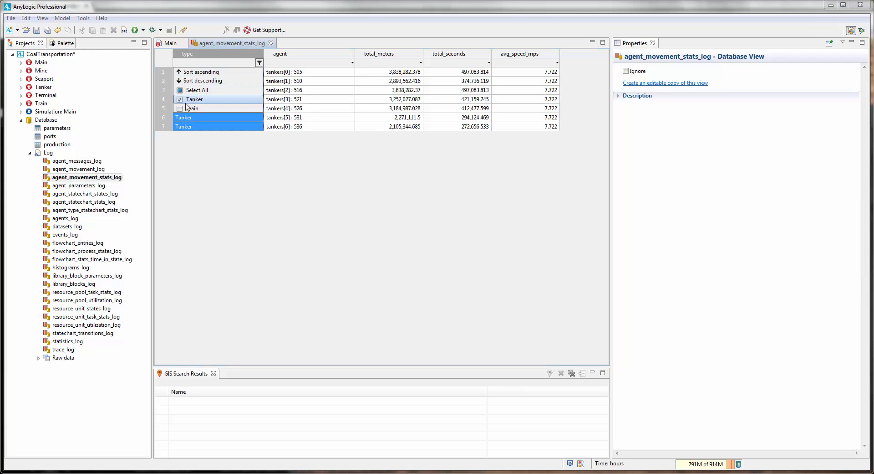
{"action": "left_click", "coordinate": [180, 108]}
{"action": "left_click", "coordinate": [180, 98]}
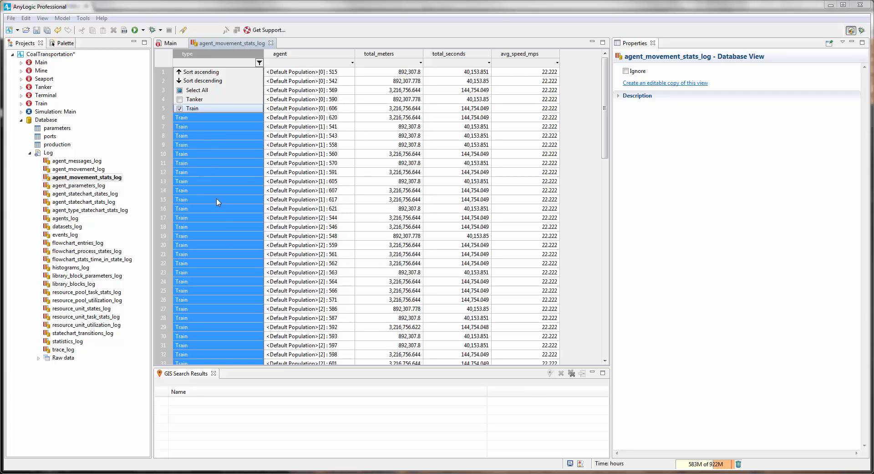
{"action": "left_click", "coordinate": [280, 64]}
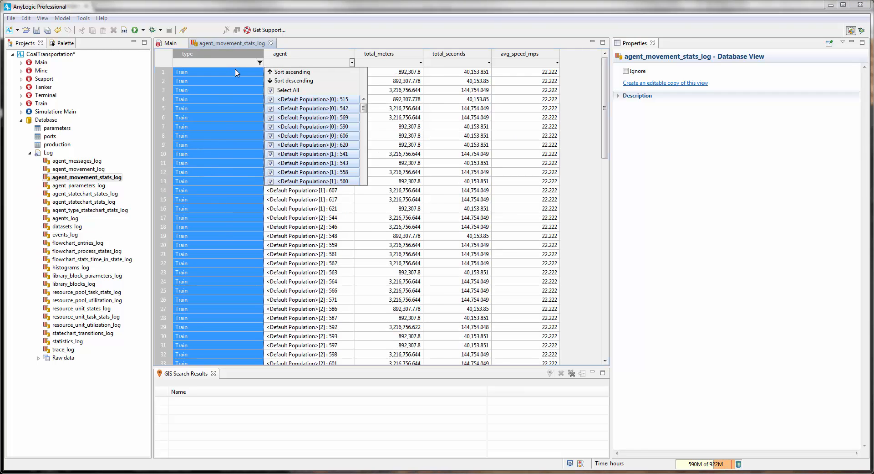
{"action": "left_click", "coordinate": [216, 76]}
{"action": "left_click", "coordinate": [168, 75]}
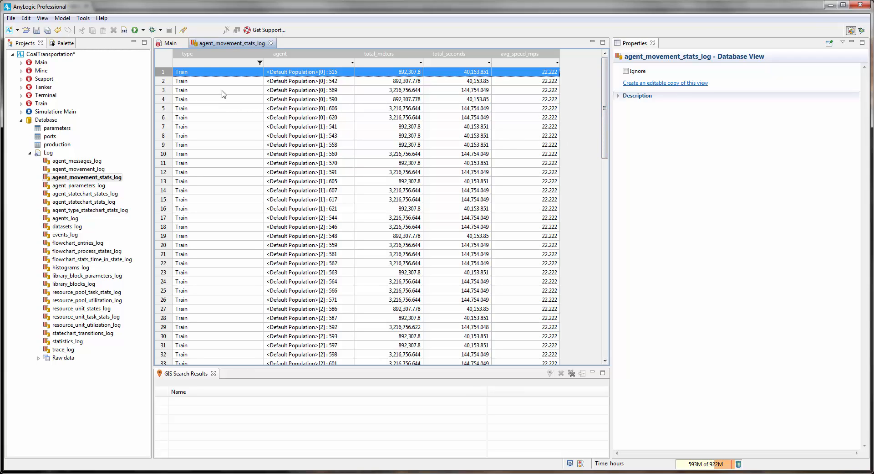
{"action": "left_click", "coordinate": [271, 43]}
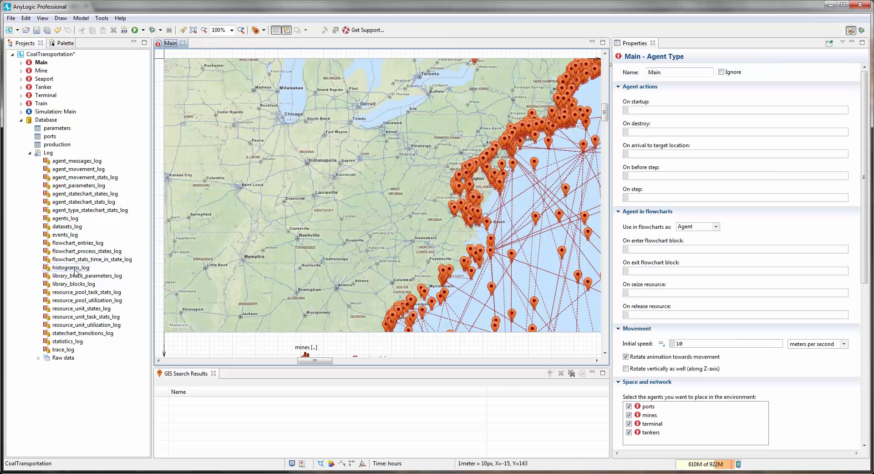
- Open flowchart_entries_log and filter its agent_type column to show only Train
{"action": "double_click", "coordinate": [91, 244]}
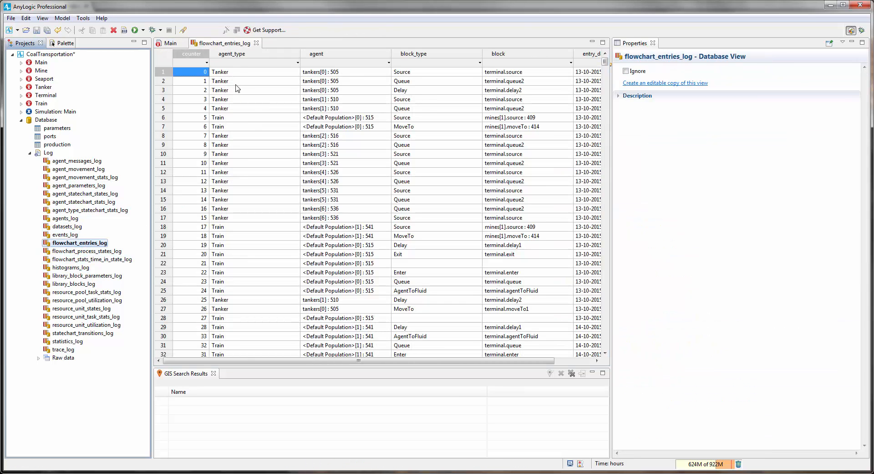
{"action": "left_click", "coordinate": [261, 58]}
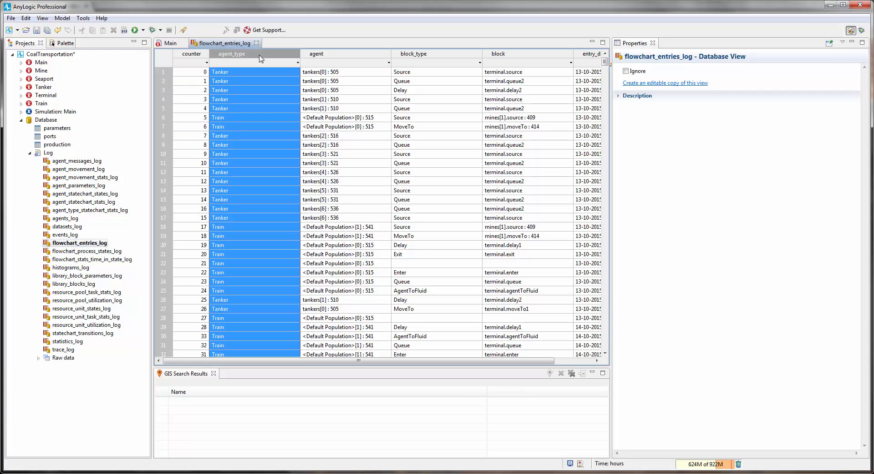
{"action": "left_click", "coordinate": [297, 63]}
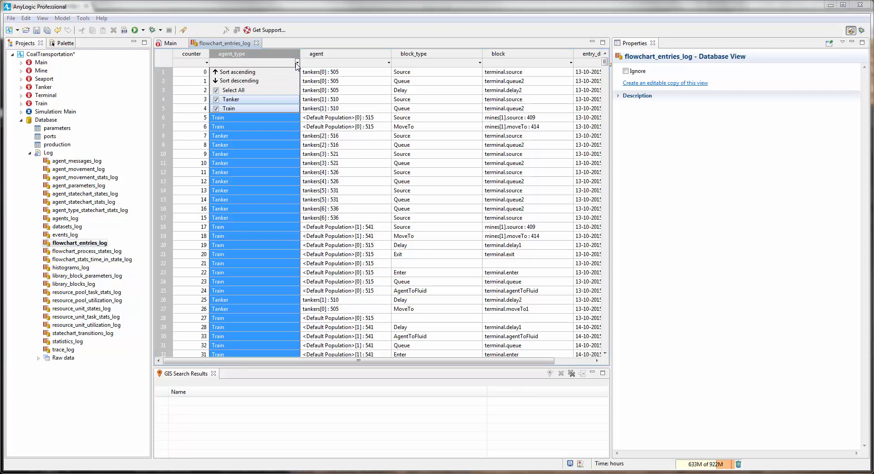
{"action": "left_click", "coordinate": [216, 99]}
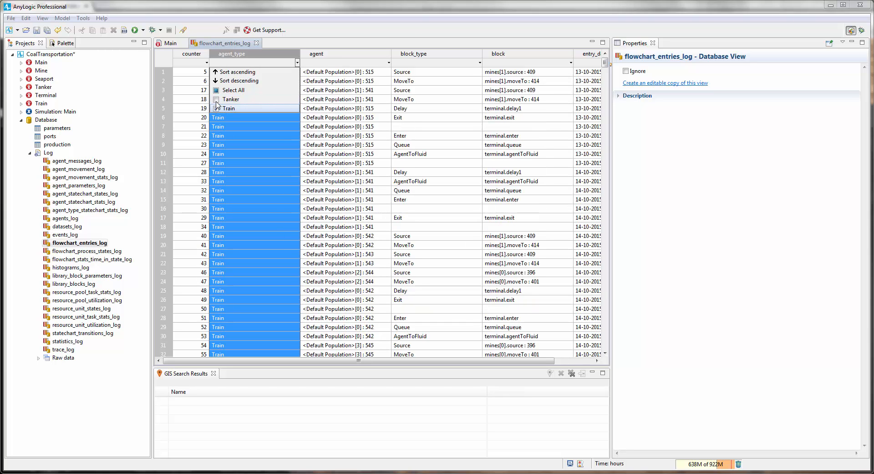
- Examine the agent, block_type and entry_date columns of the train entries, widening the table view to show the full dates
{"action": "left_click", "coordinate": [324, 55]}
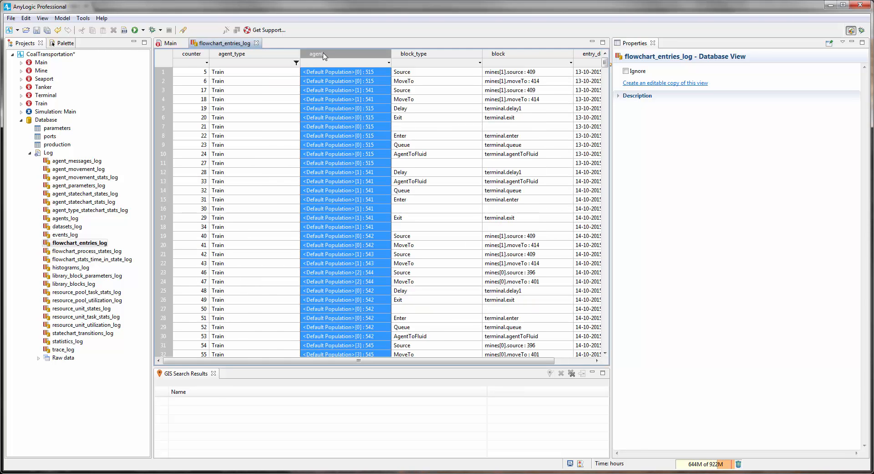
{"action": "left_click", "coordinate": [421, 56]}
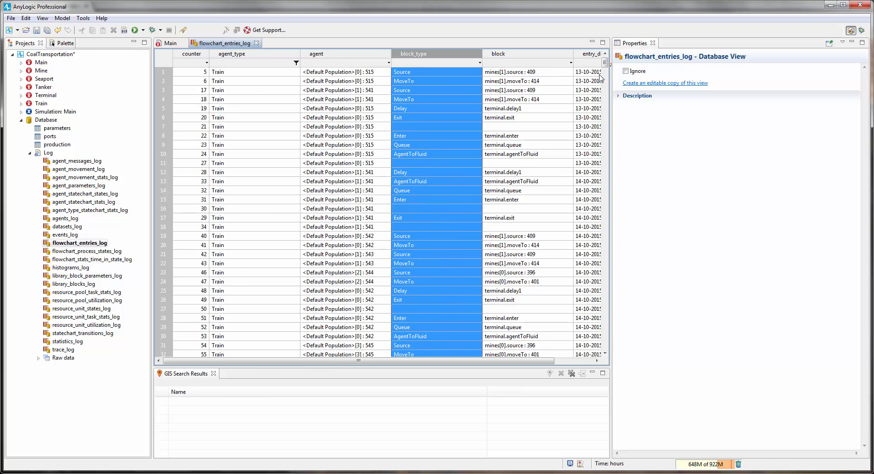
{"action": "left_click_drag", "start_coordinate": [613, 76], "coordinate": [692, 76]}
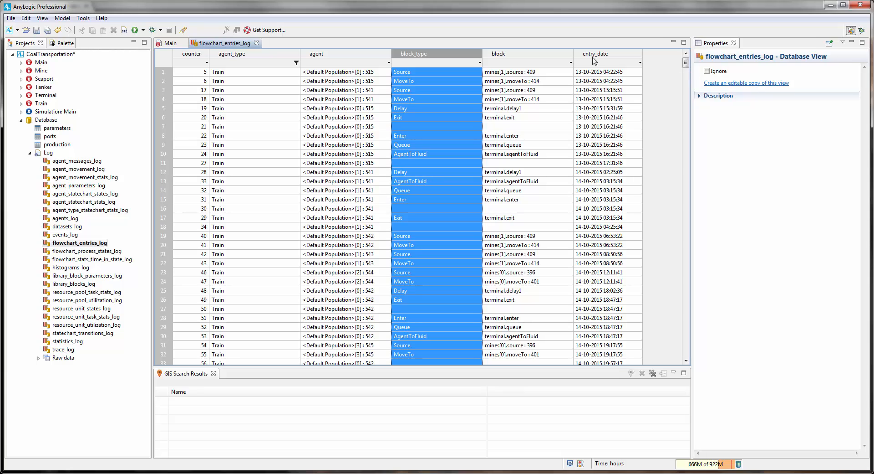
{"action": "left_click", "coordinate": [622, 73]}
{"action": "left_click", "coordinate": [623, 81]}
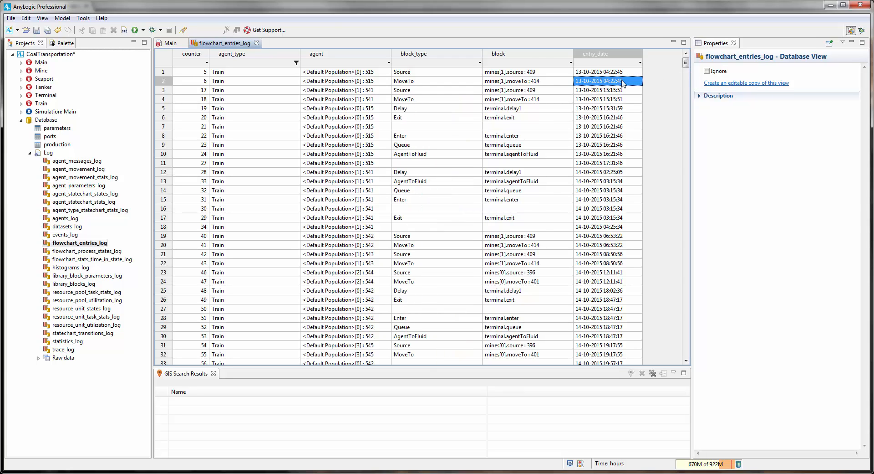
{"action": "left_click", "coordinate": [623, 92]}
{"action": "left_click", "coordinate": [623, 100]}
{"action": "left_click", "coordinate": [622, 109]}
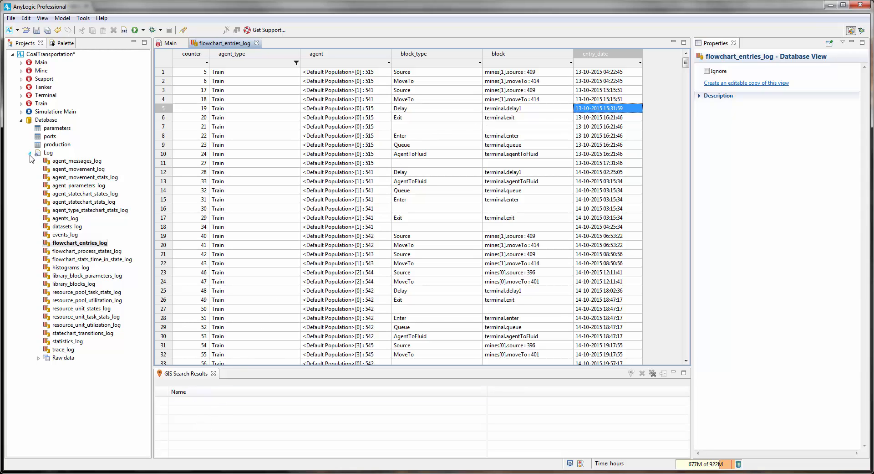
{"action": "left_click", "coordinate": [86, 244]}
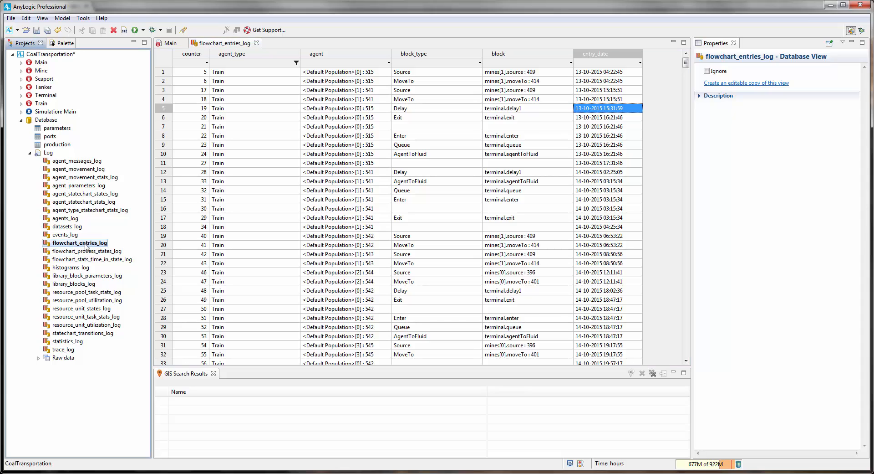
{"action": "right_click", "coordinate": [86, 246]}
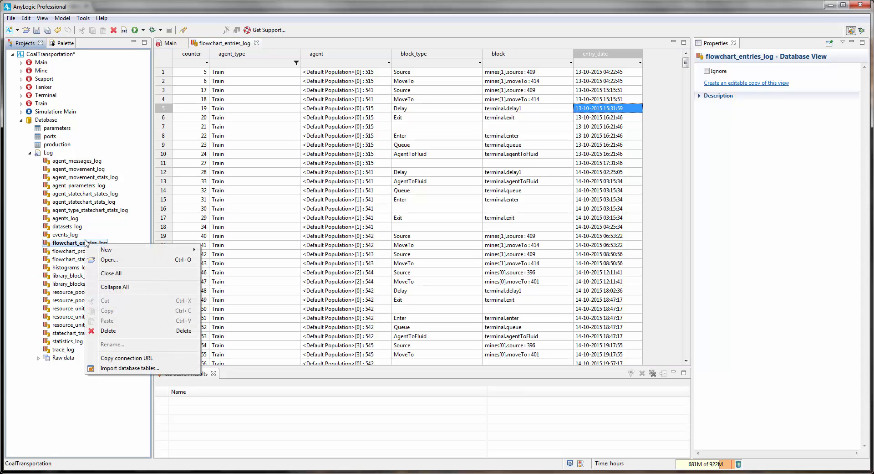
{"action": "left_click", "coordinate": [70, 236]}
{"action": "right_click", "coordinate": [77, 243]}
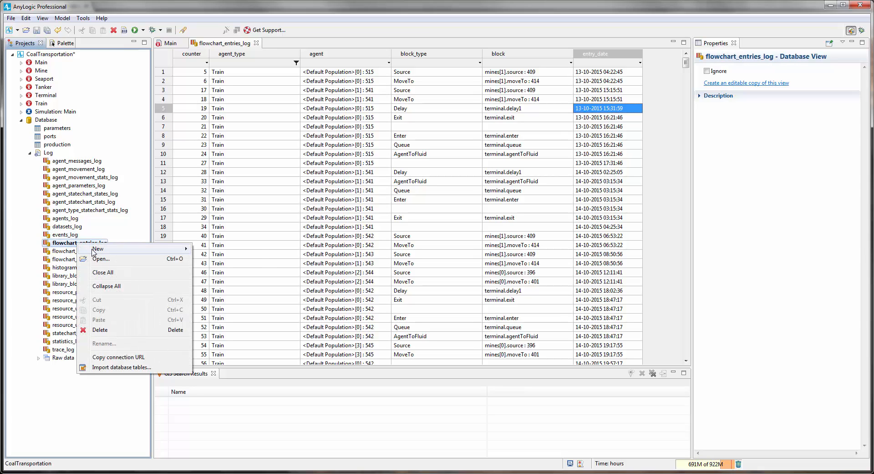
{"action": "mouse_move", "coordinate": [121, 250]}
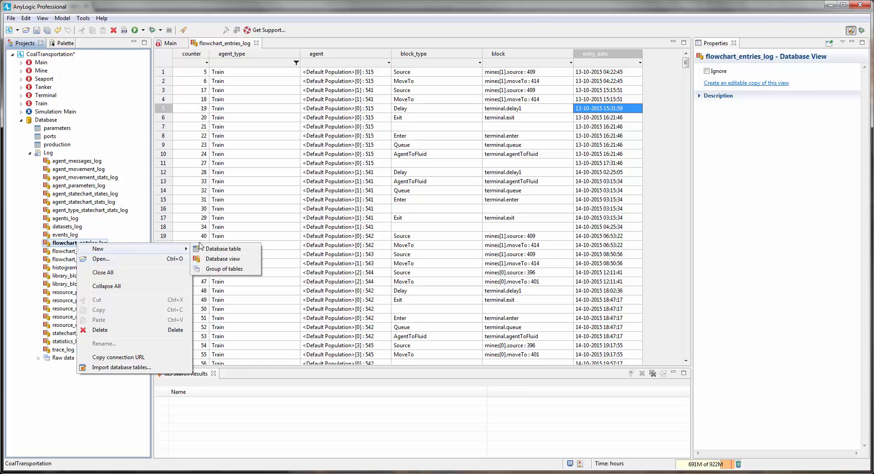
- Create an editable copy of the flowchart_entries_log database view
{"action": "left_click", "coordinate": [738, 86]}
{"action": "left_click", "coordinate": [731, 84]}
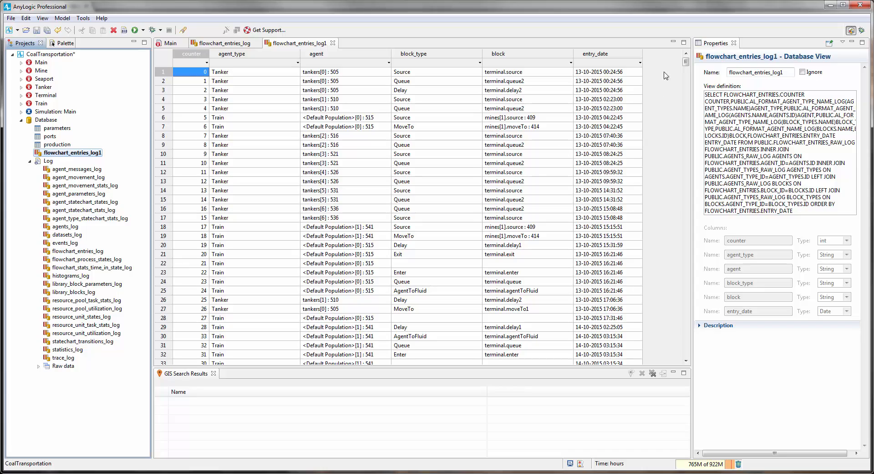
{"action": "mouse_move", "coordinate": [686, 64]}
{"action": "left_mouse_down"}
{"action": "mouse_move", "coordinate": [688, 84]}
{"action": "mouse_move", "coordinate": [685, 62]}
{"action": "left_mouse_up"}
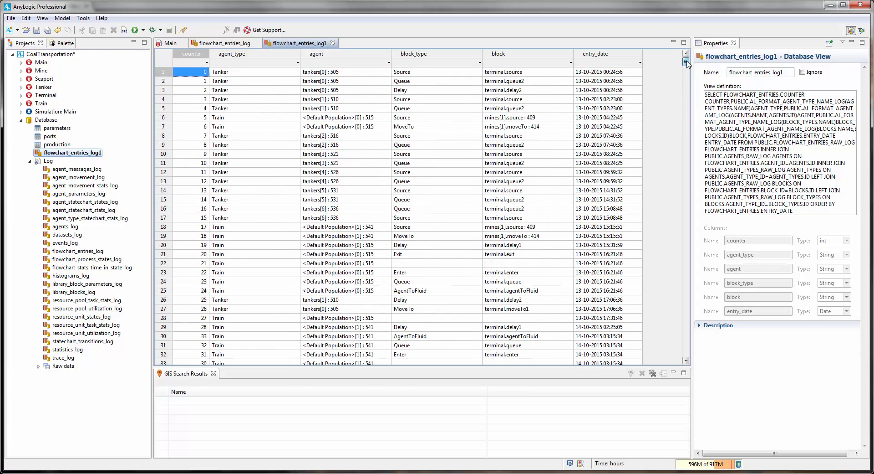
- Close both the original flowchart_entries_log and its editable copy, and collapse the Database branch of the project tree
{"action": "left_click", "coordinate": [257, 43]}
{"action": "left_click", "coordinate": [258, 43]}
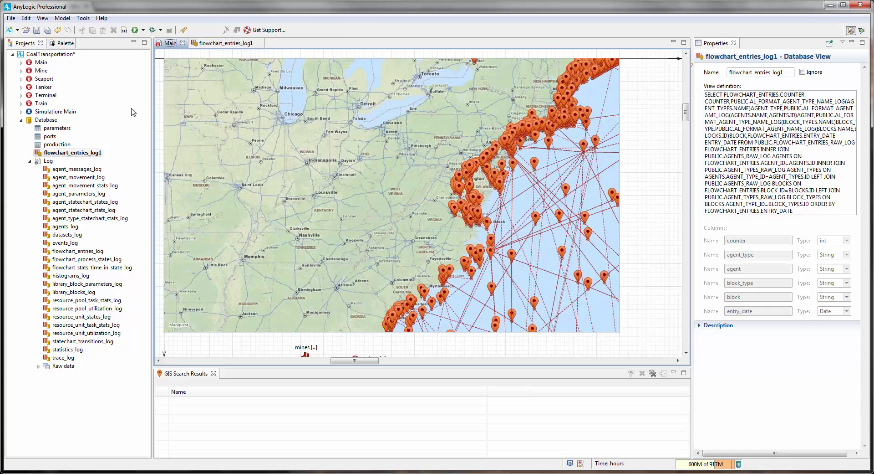
{"action": "left_click", "coordinate": [22, 120]}
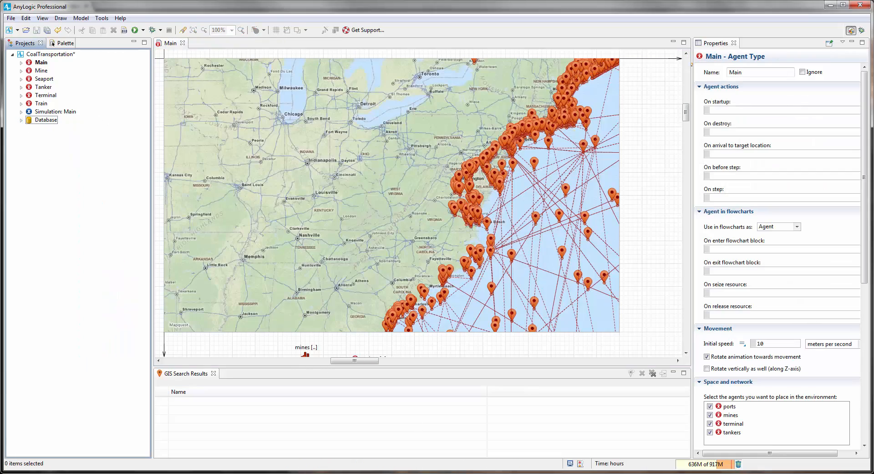